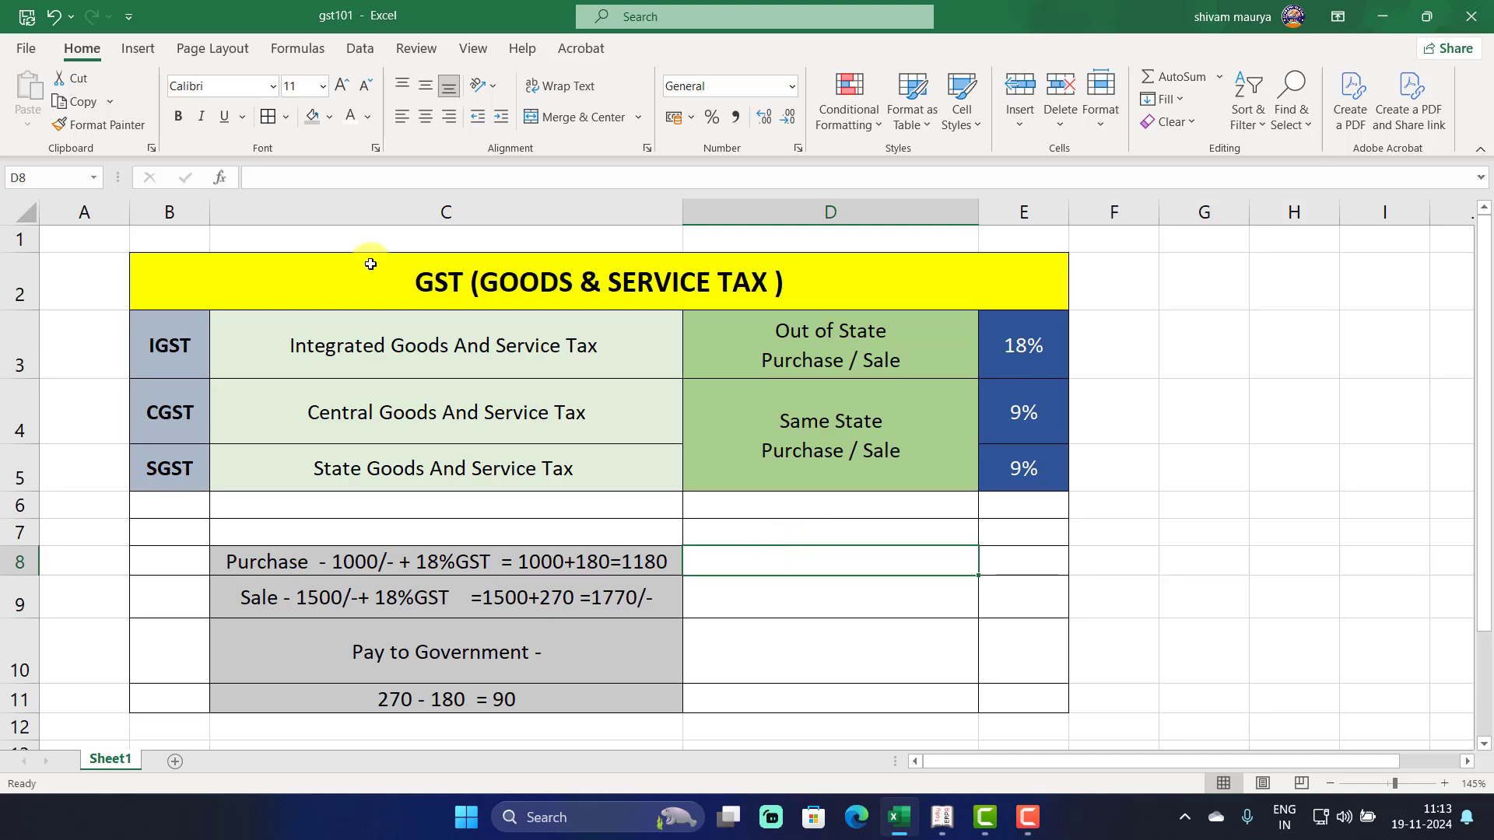
Examine the GST types, their tax rates, and the worked purchase, sale and government payment example in the sheet.
{"action": "left_click", "coordinate": [353, 344]}
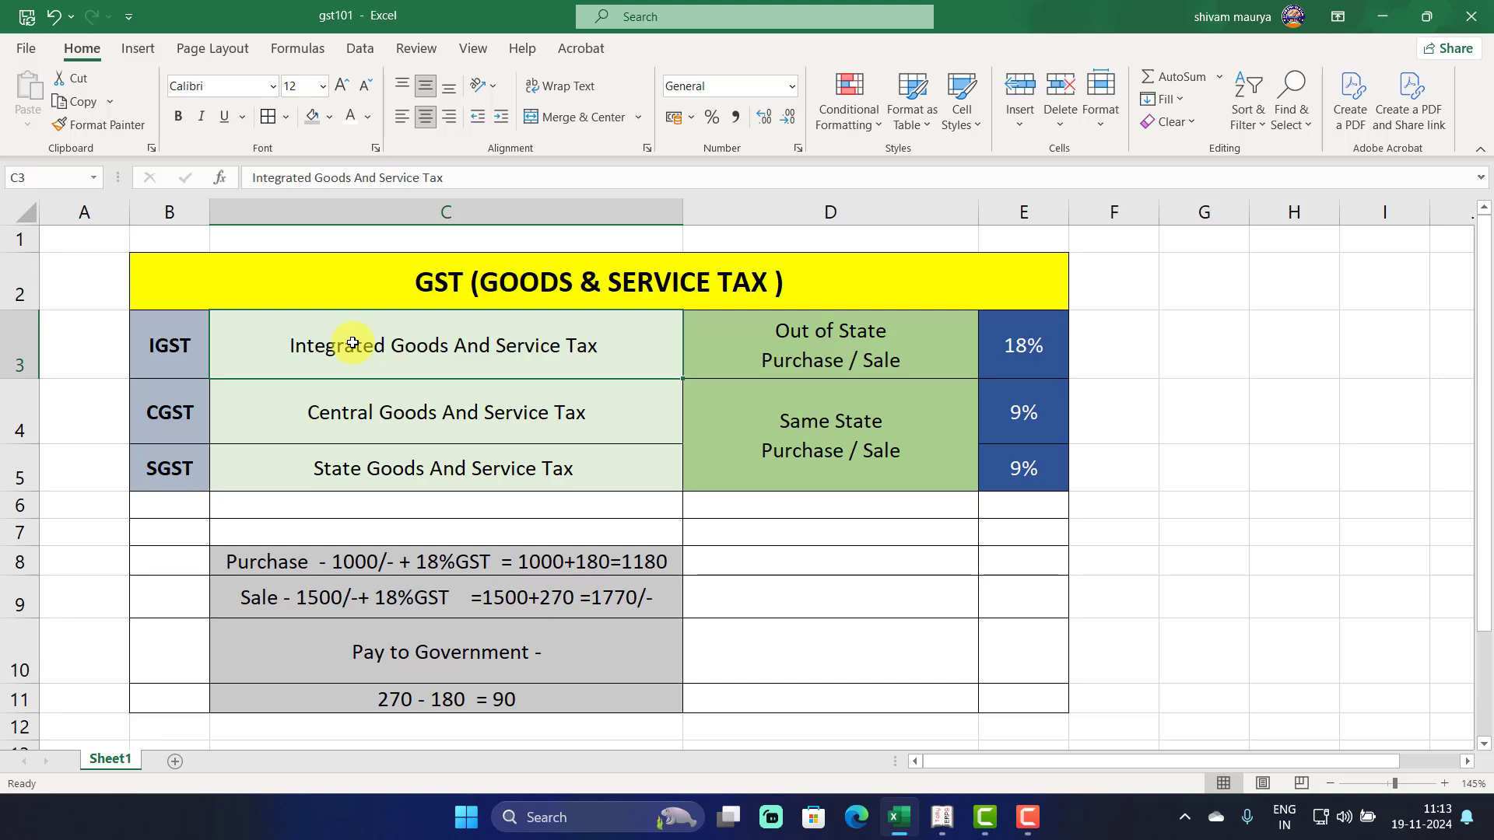
{"action": "left_click", "coordinate": [162, 361]}
{"action": "left_click", "coordinate": [175, 427]}
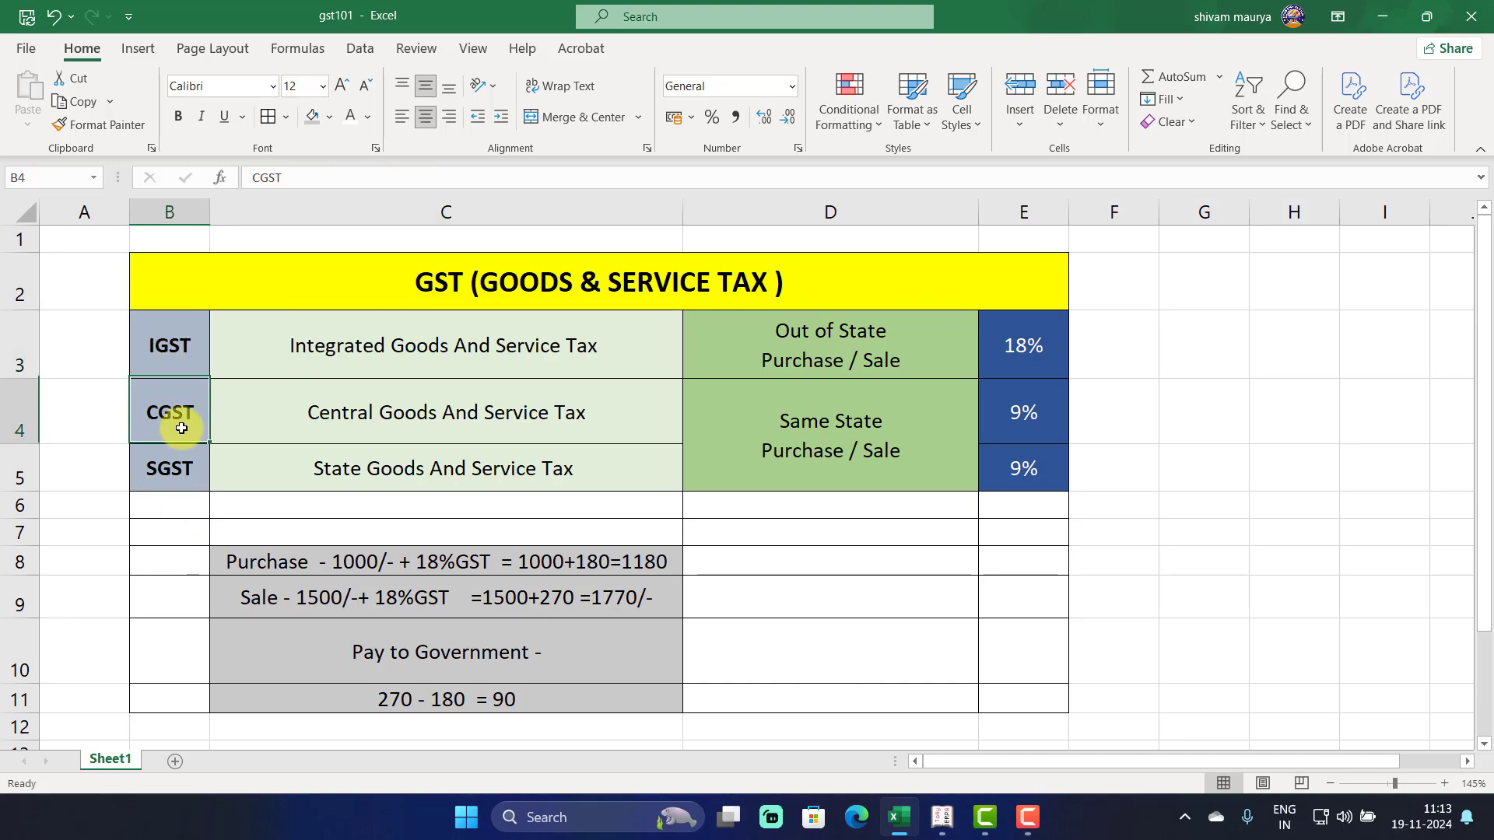
{"action": "left_click", "coordinate": [172, 479]}
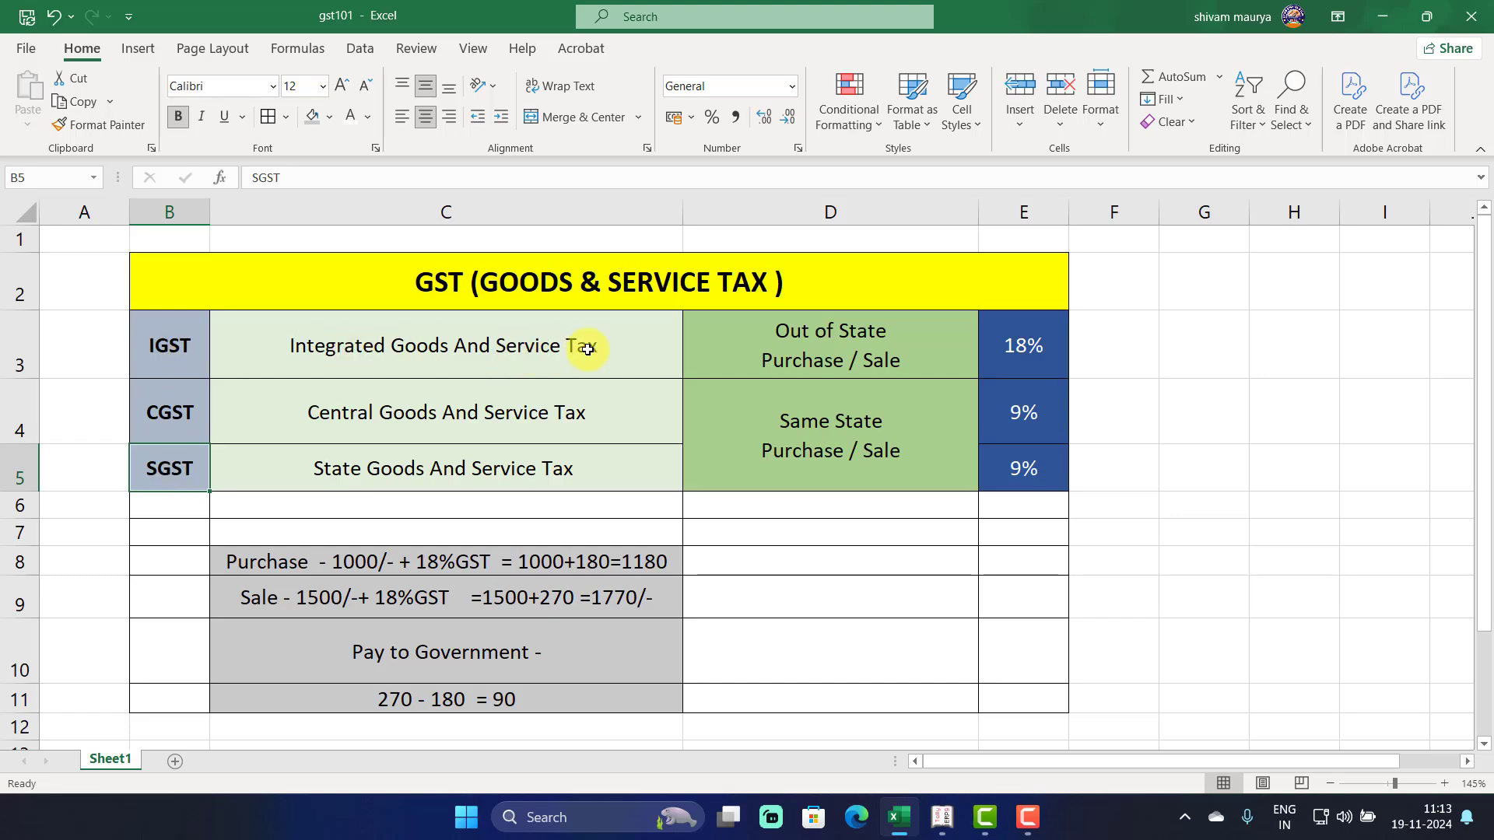
{"action": "left_click", "coordinate": [821, 356]}
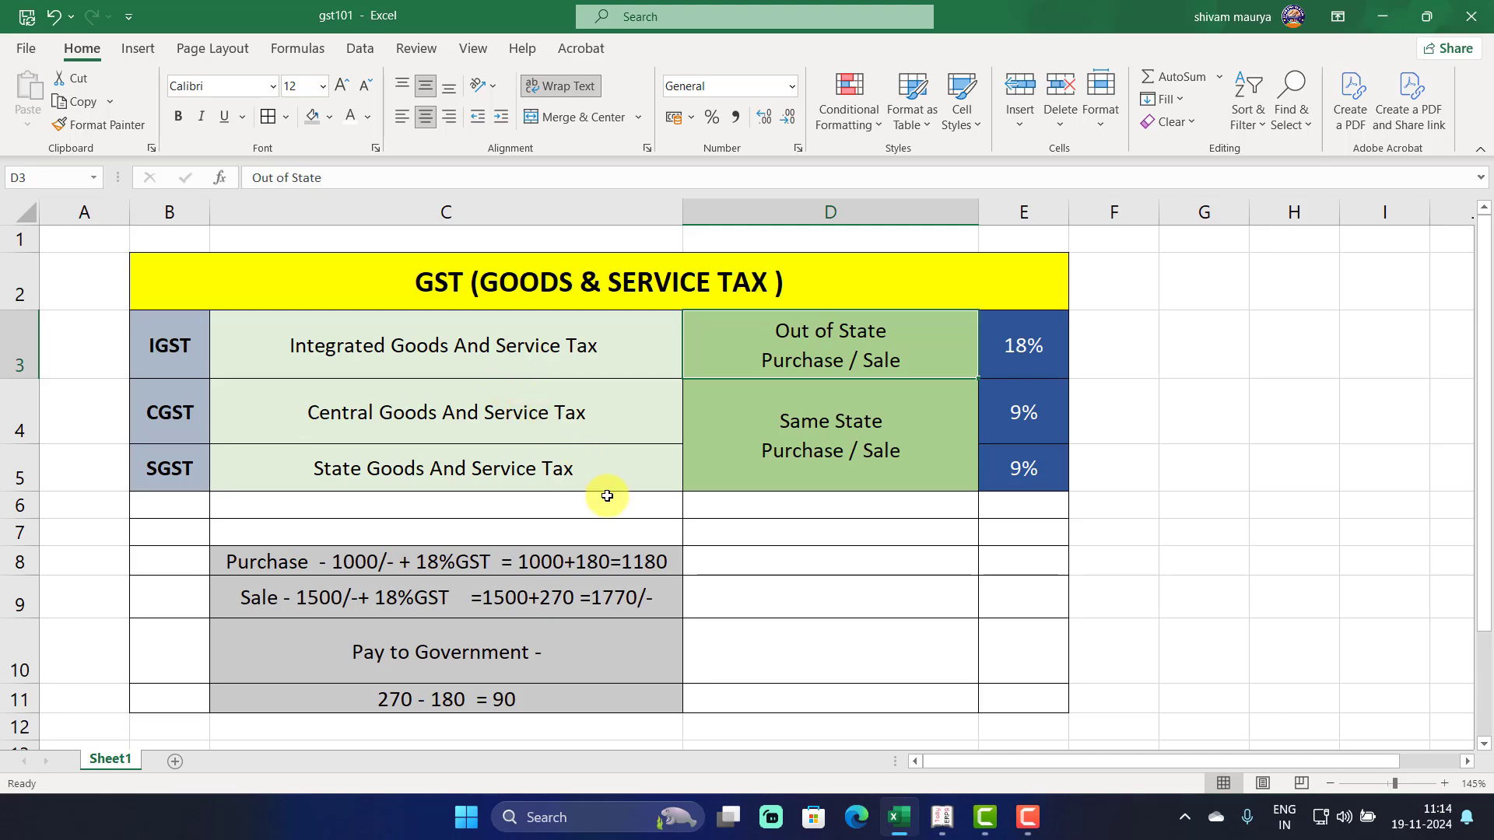
{"action": "scroll", "coordinate": [600, 507], "scroll_direction": "down", "scroll_amount": 1}
{"action": "scroll", "coordinate": [587, 500], "scroll_direction": "up", "scroll_amount": 1}
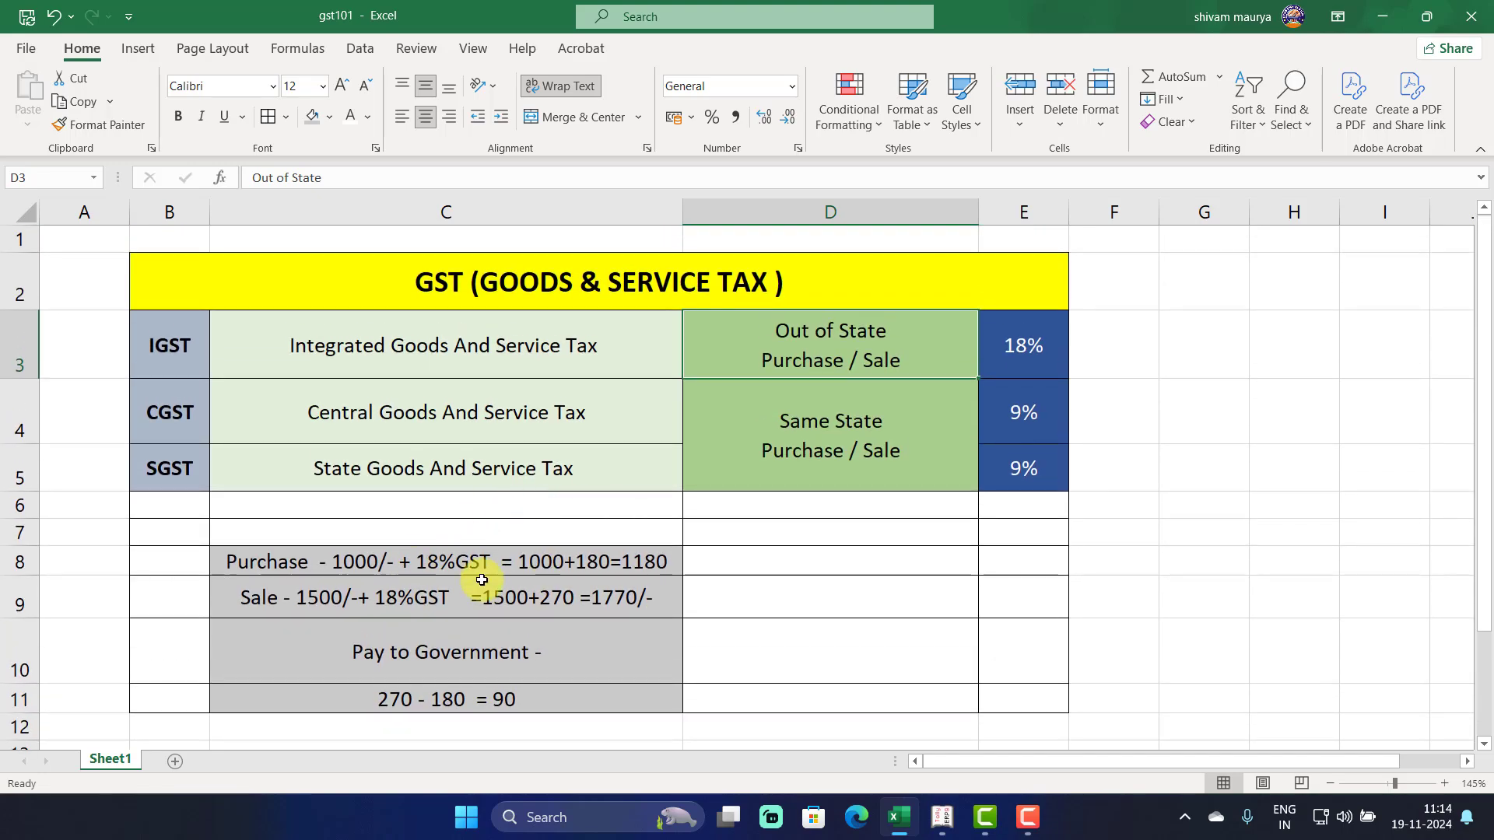
{"action": "left_click", "coordinate": [267, 564]}
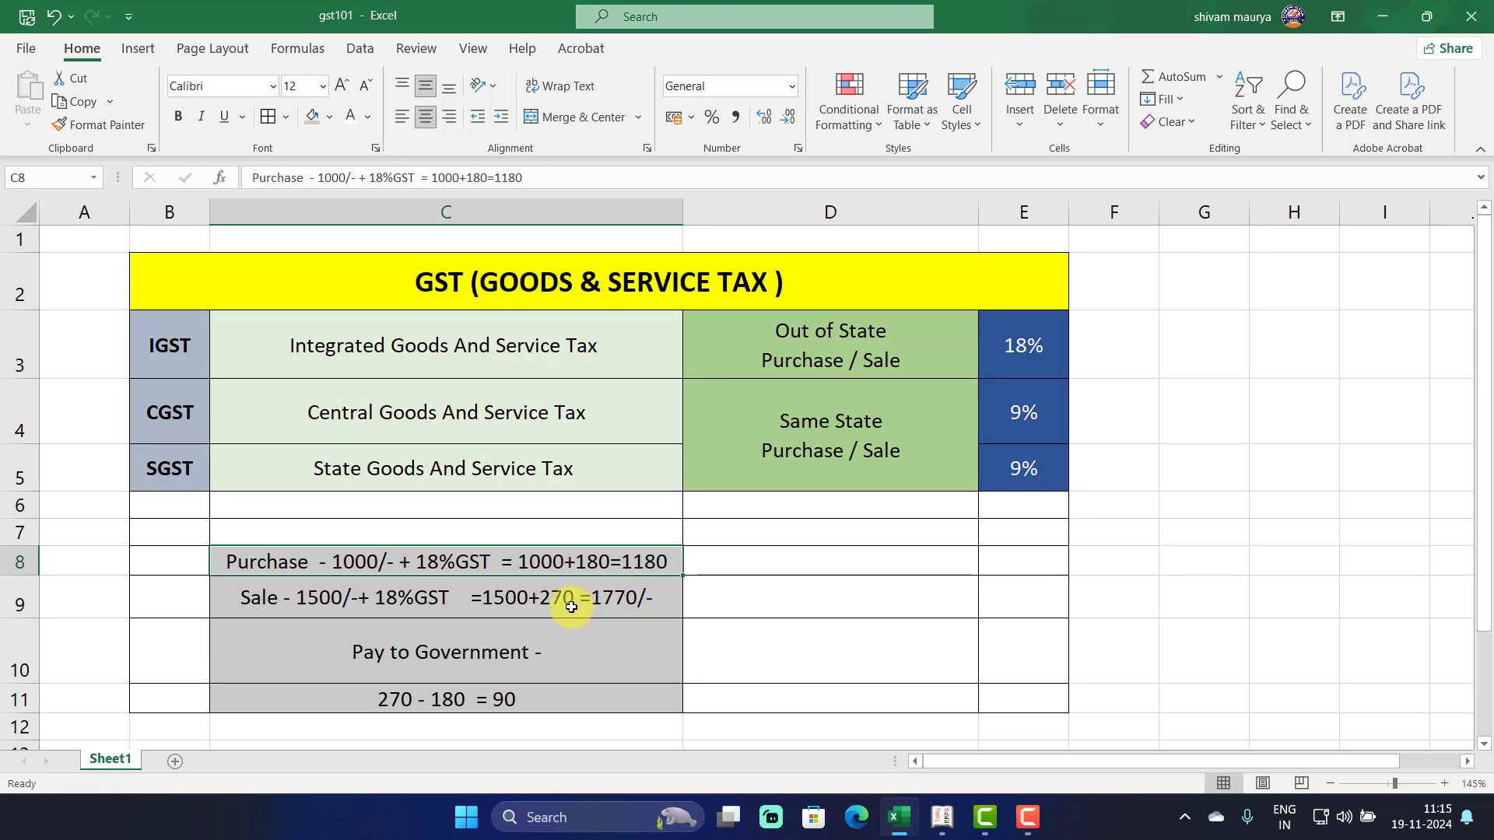
{"action": "left_click", "coordinate": [476, 659]}
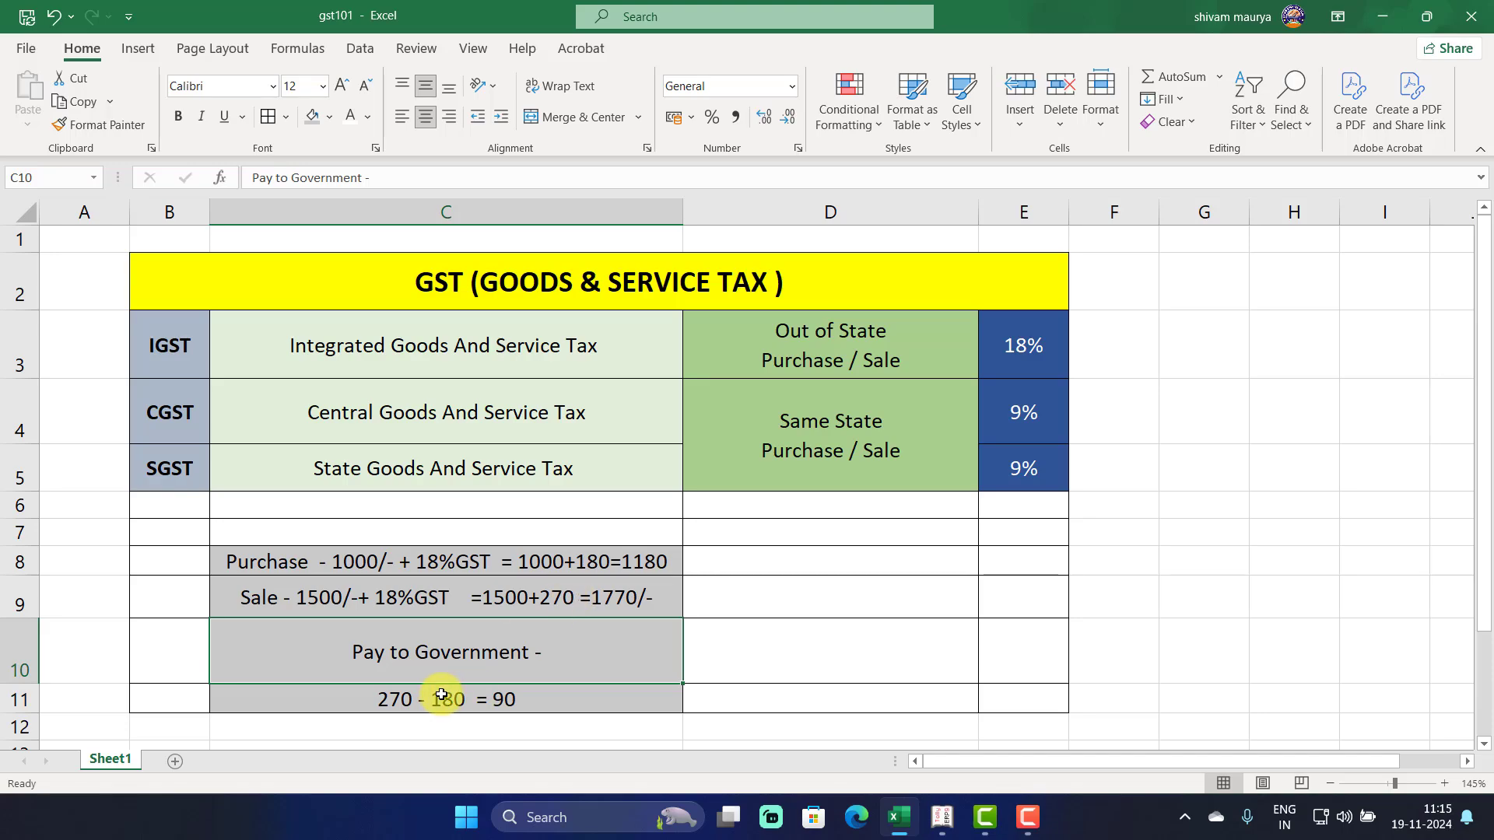
{"action": "left_click", "coordinate": [527, 698]}
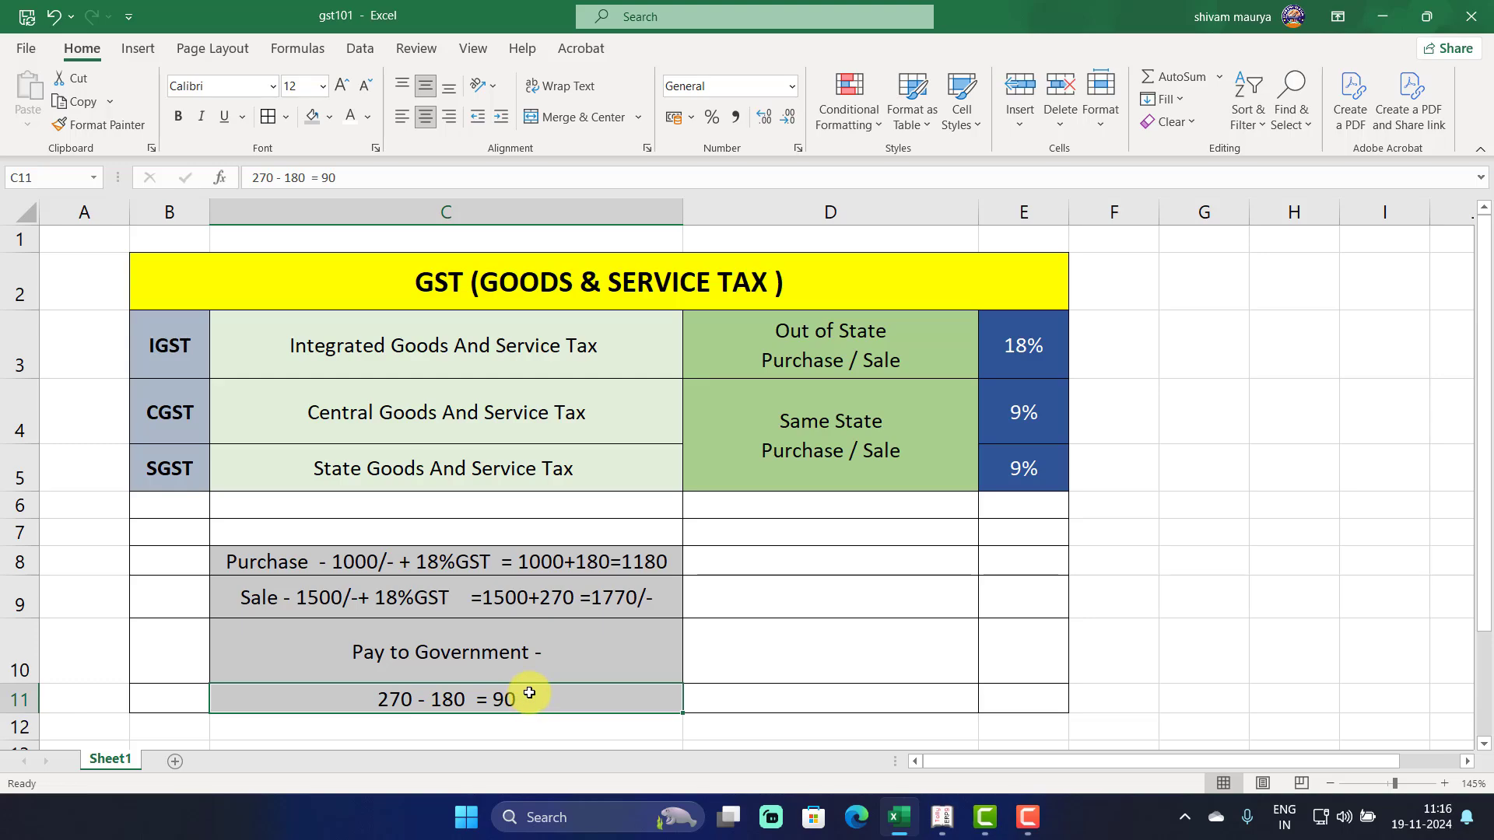
Switch to Tally.ERP 9 and start creating a company named "Sci Computer Gst 19".
{"action": "left_click", "coordinate": [940, 818]}
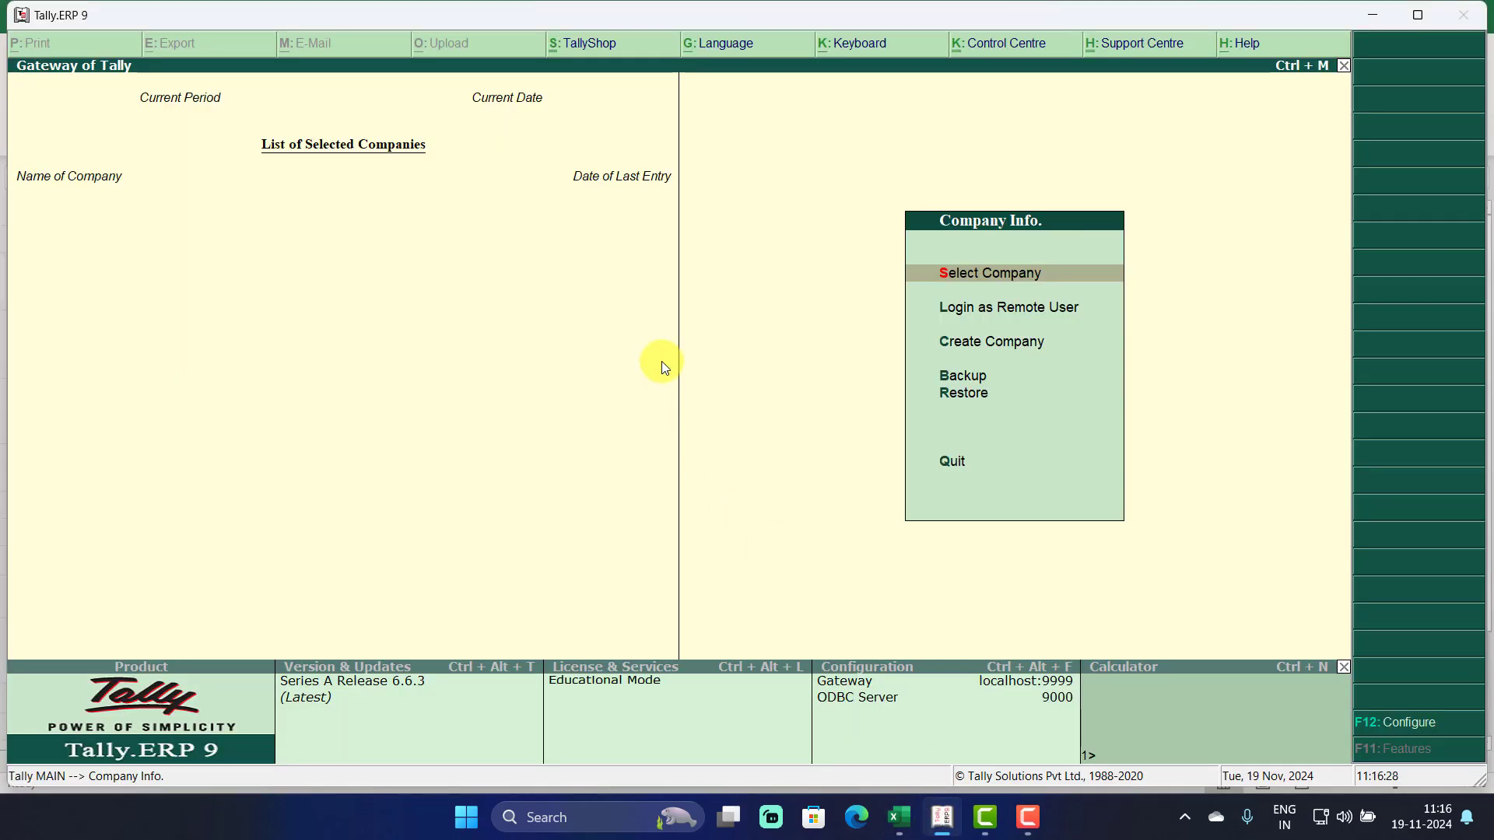
{"action": "left_click", "coordinate": [988, 341]}
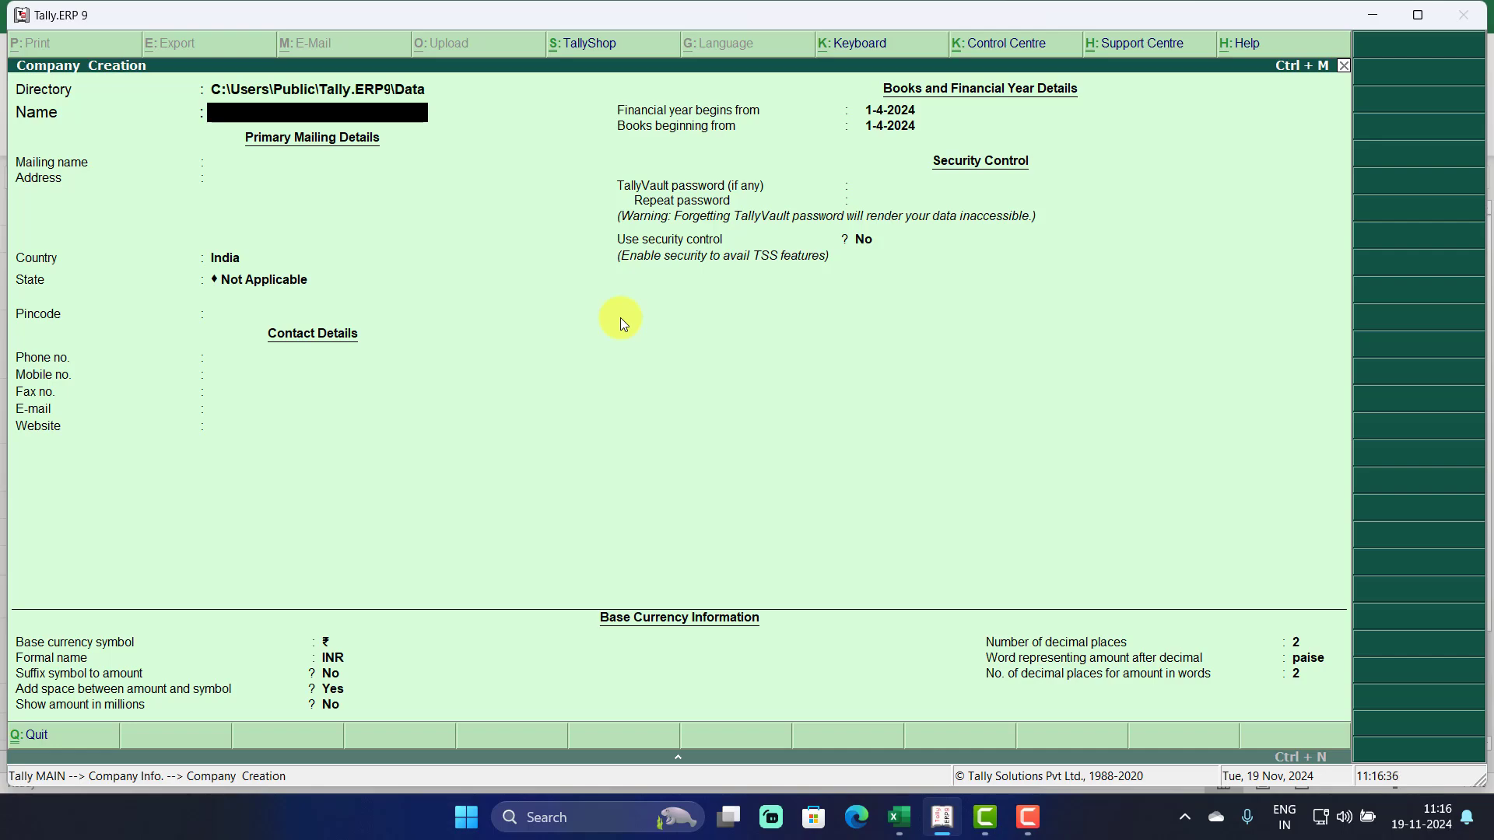
{"action": "type", "text": "Sci Comp"}
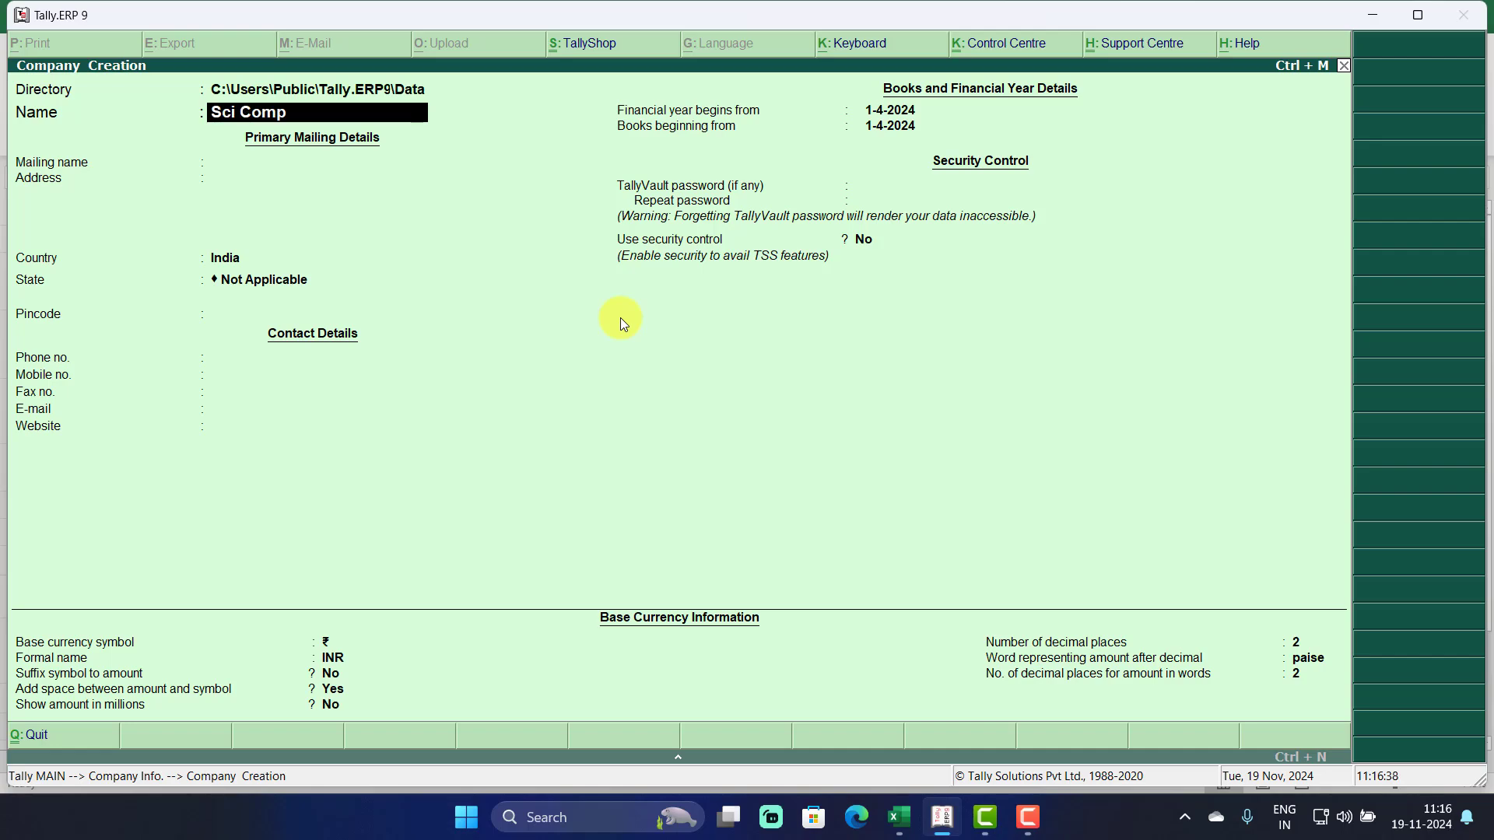
{"action": "type", "text": "uter Gs"}
{"action": "type", "text": "t 19"}
{"action": "key", "text": "Return"}
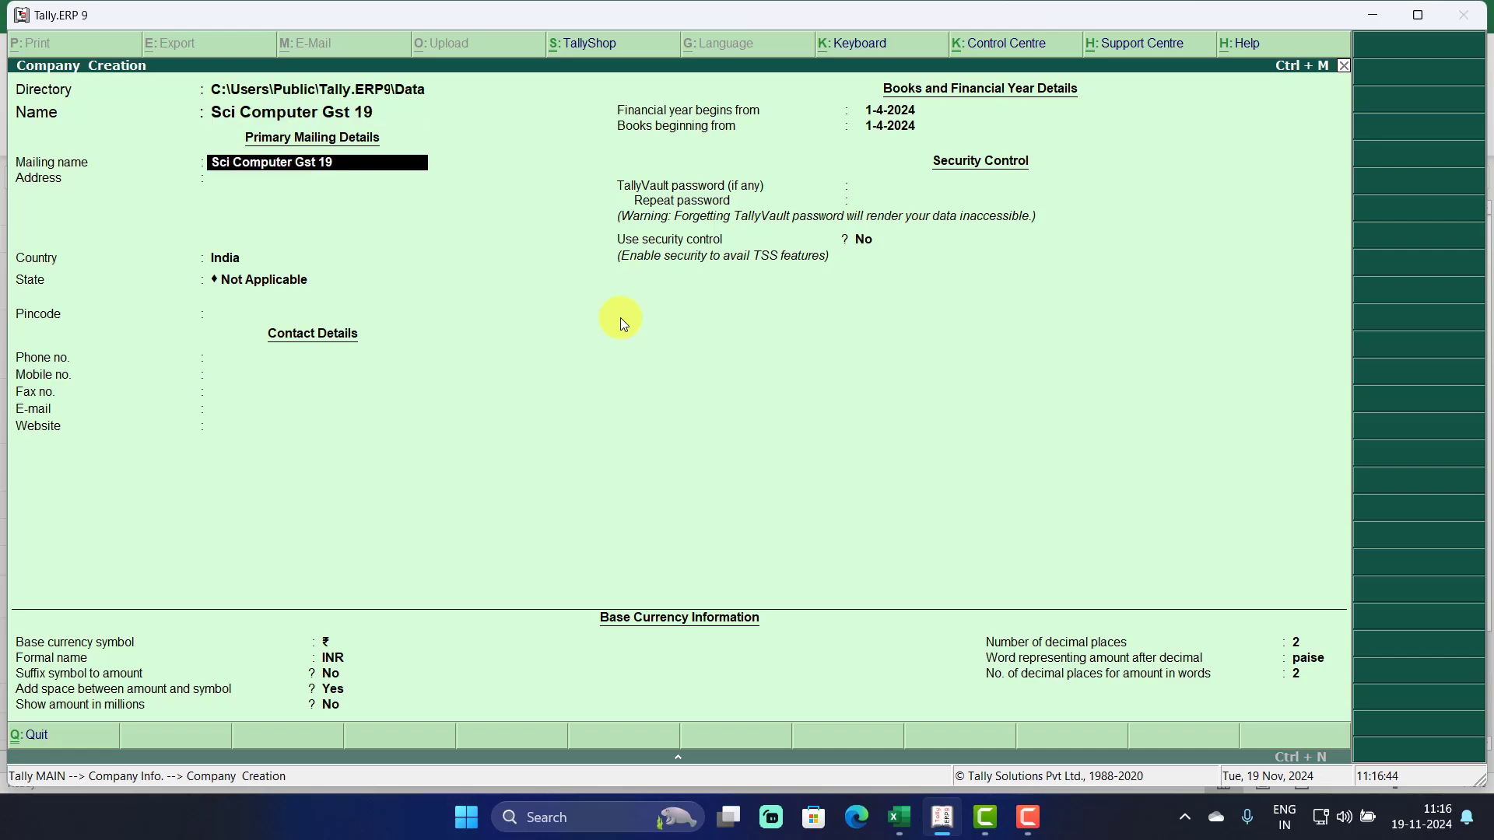
Keep the default mailing name, enter the company's address, and set the country to India and the state to Uttar Pradesh.
{"action": "key", "text": "Return"}
{"action": "type", "text": "Azm"}
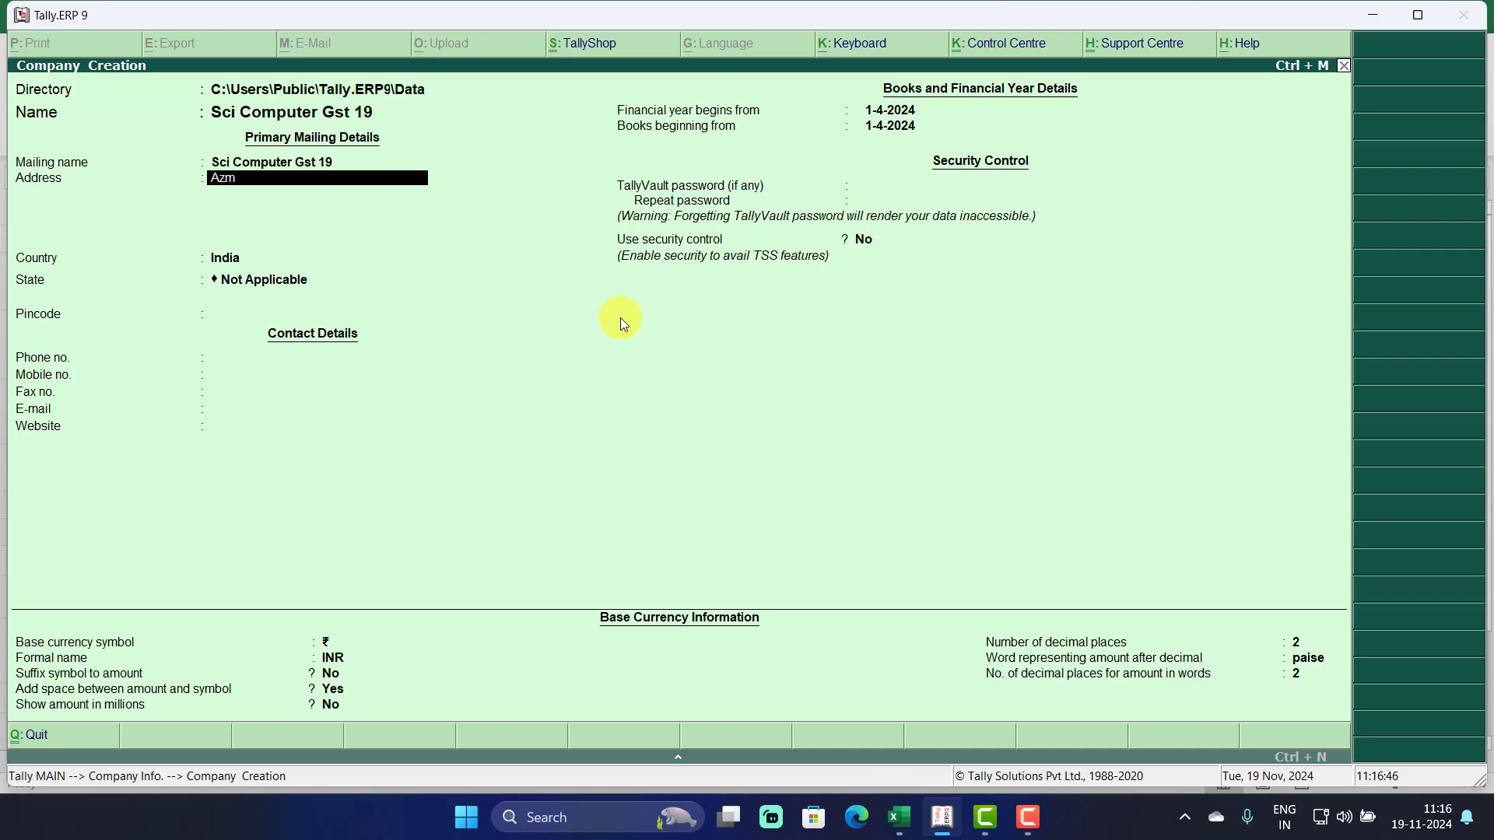
{"action": "key", "text": "Return"}
{"action": "key", "text": "Return"}
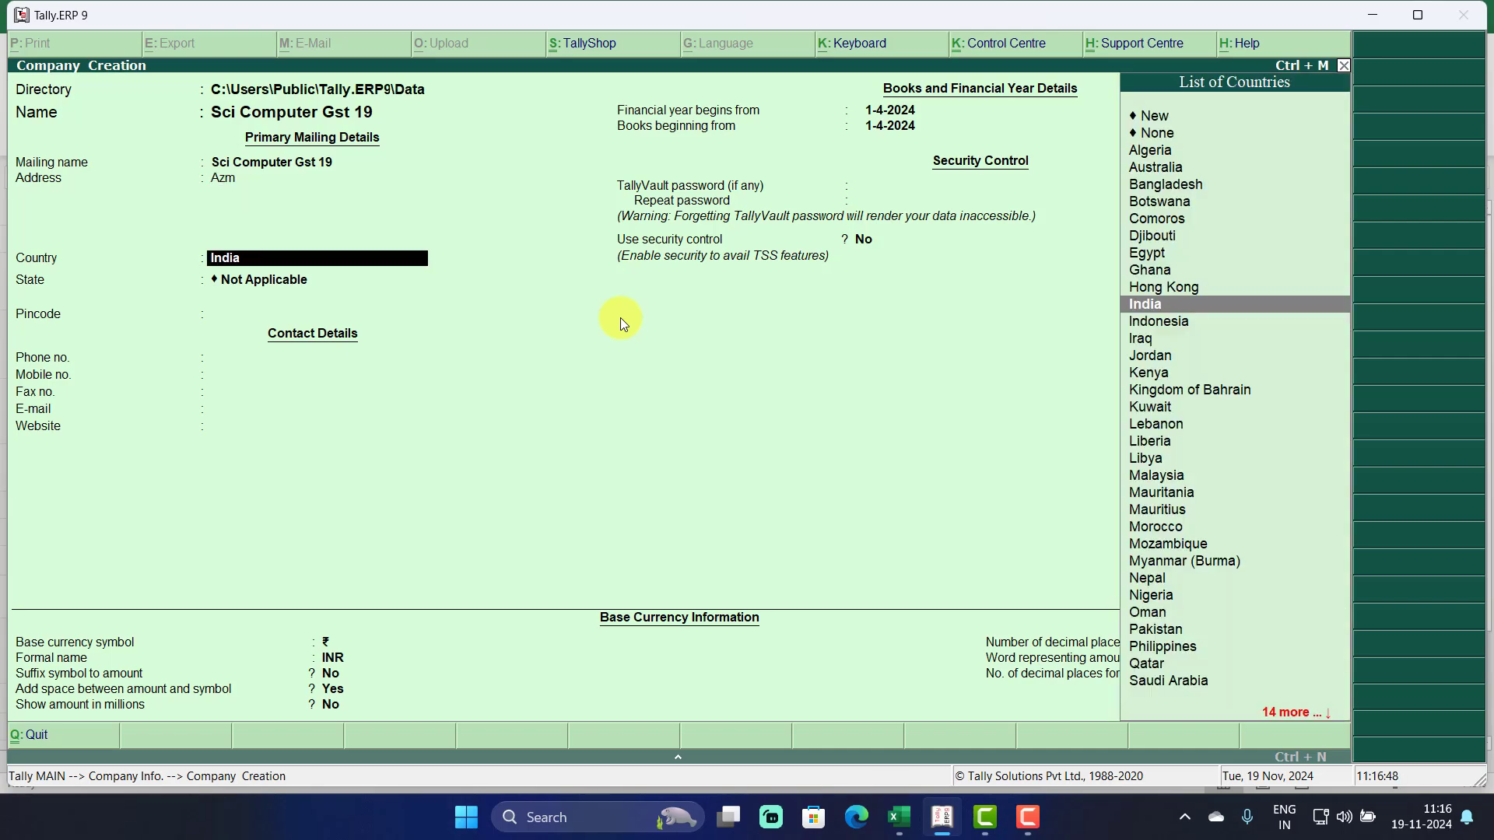
{"action": "key", "text": "Return"}
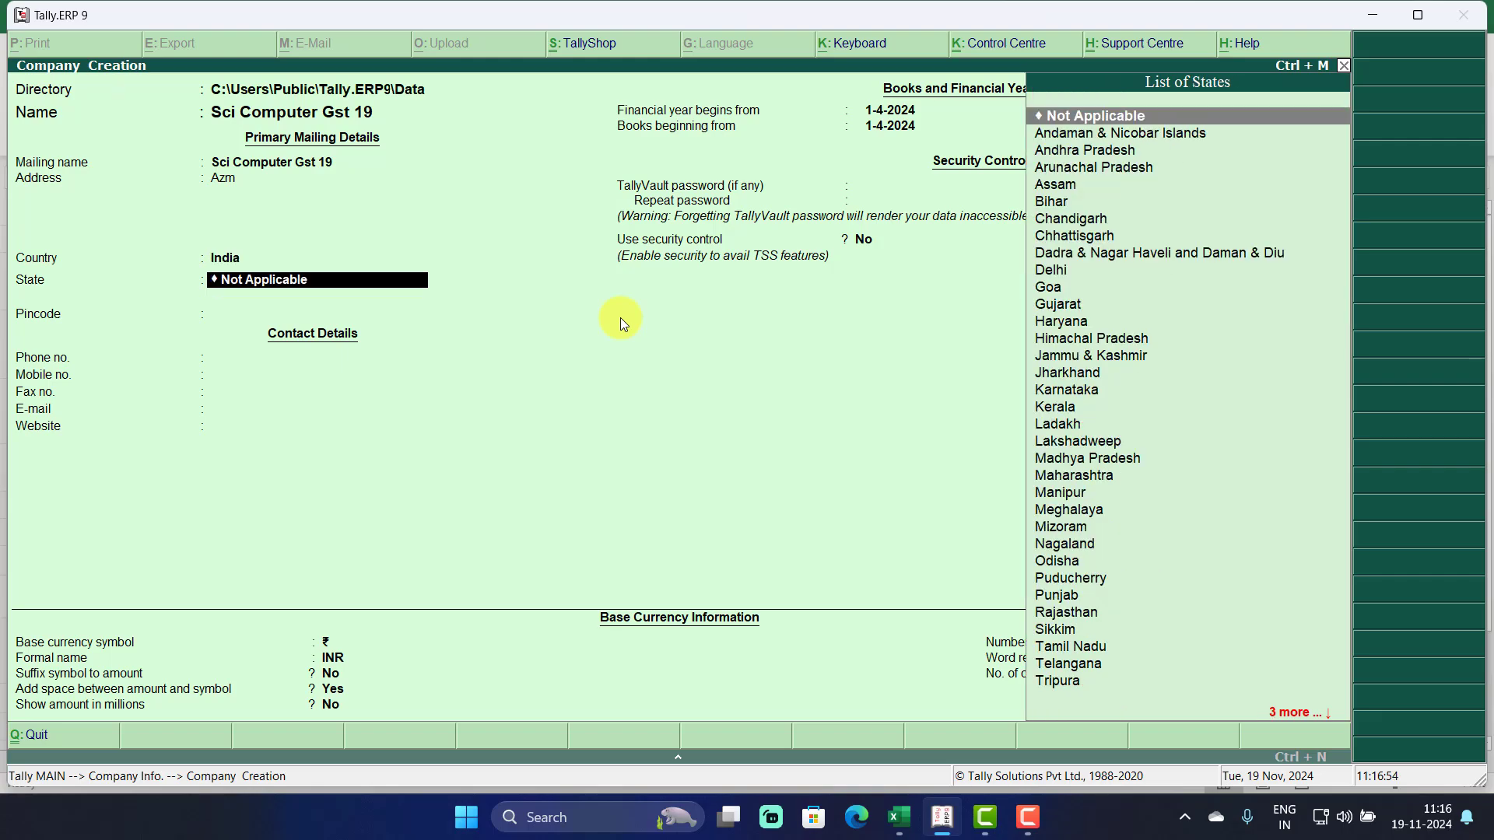
{"action": "type", "text": "U"}
{"action": "key", "text": "Down"}
{"action": "key", "text": "Down"}
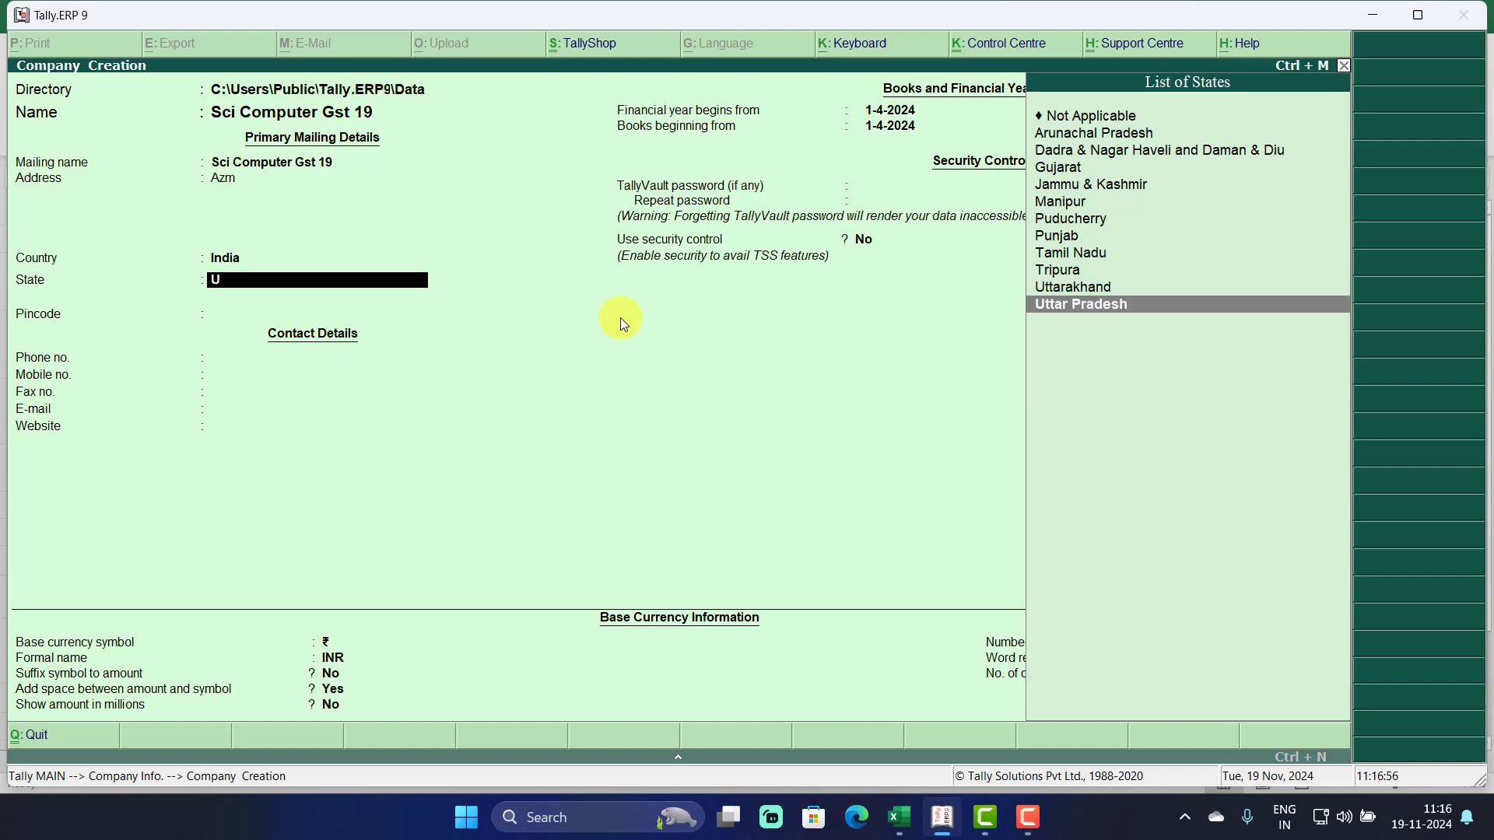
{"action": "key", "text": "Return"}
Enter the company's postal code and mobile number, leaving the phone, fax, e-mail and website fields blank.
{"action": "type", "text": "2"}
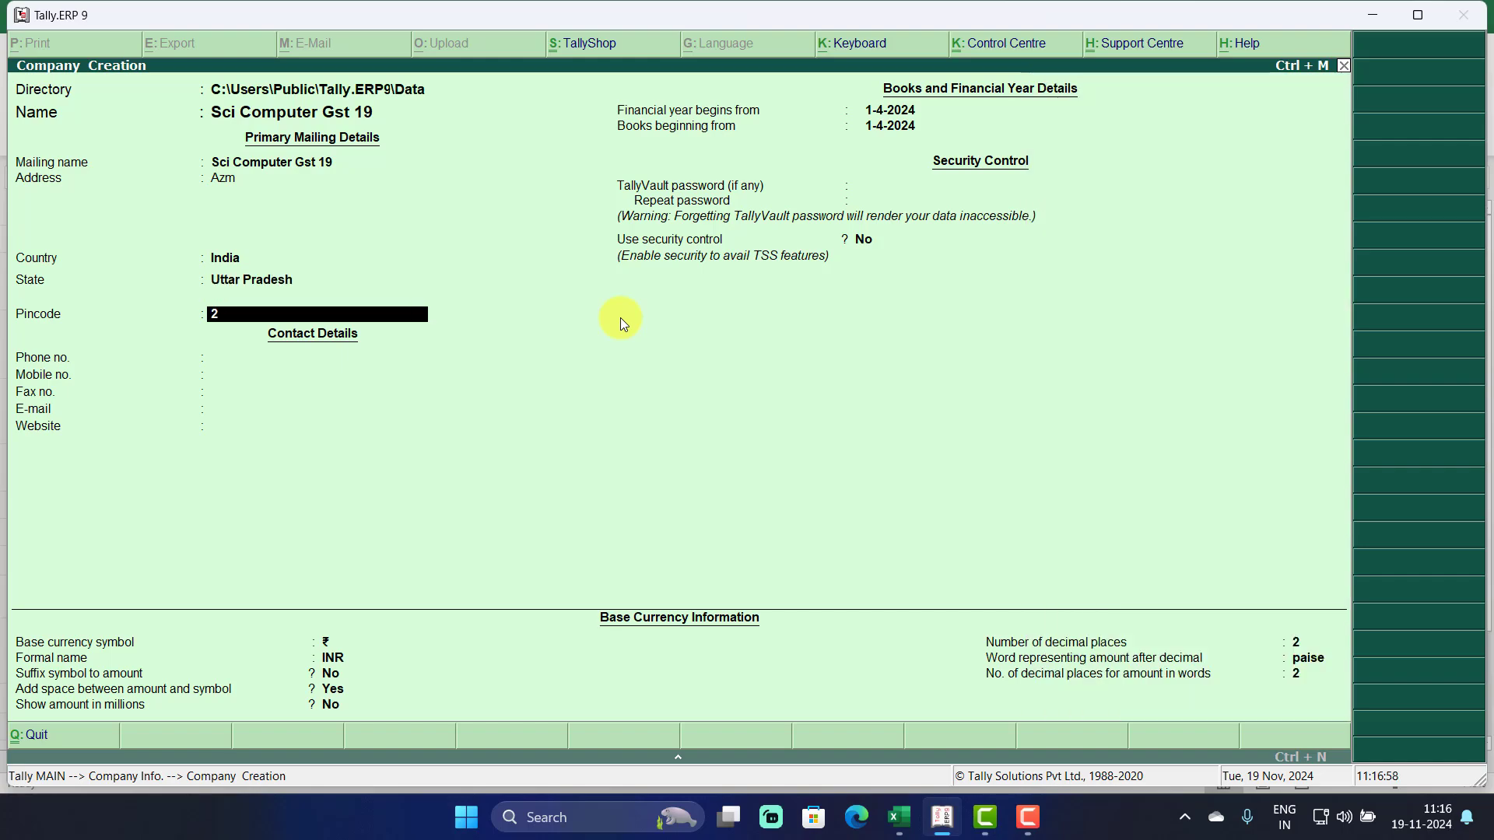
{"action": "type", "text": "760212"}
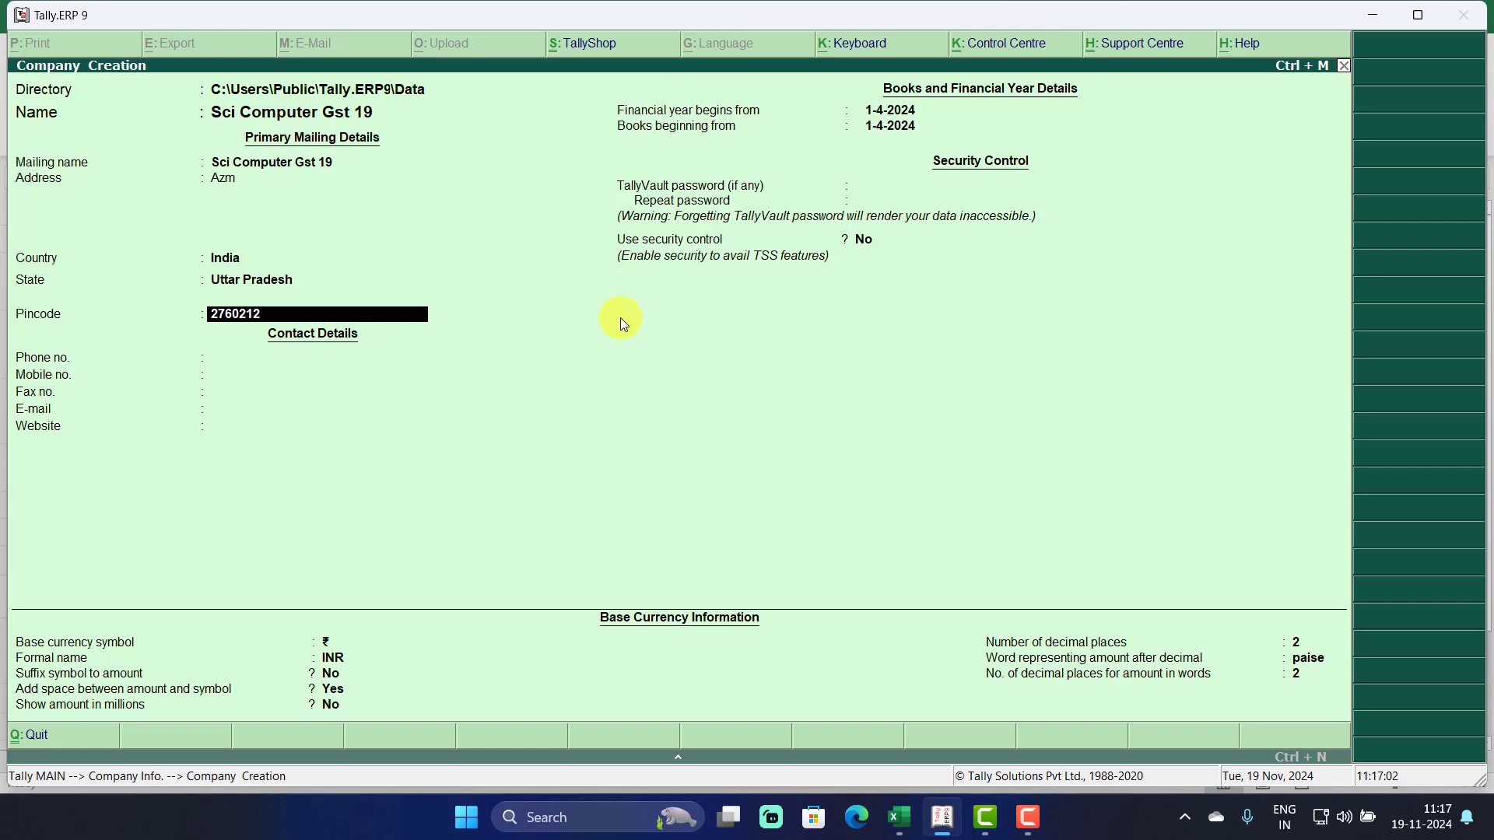
{"action": "key", "text": "Return"}
{"action": "type", "text": "8"}
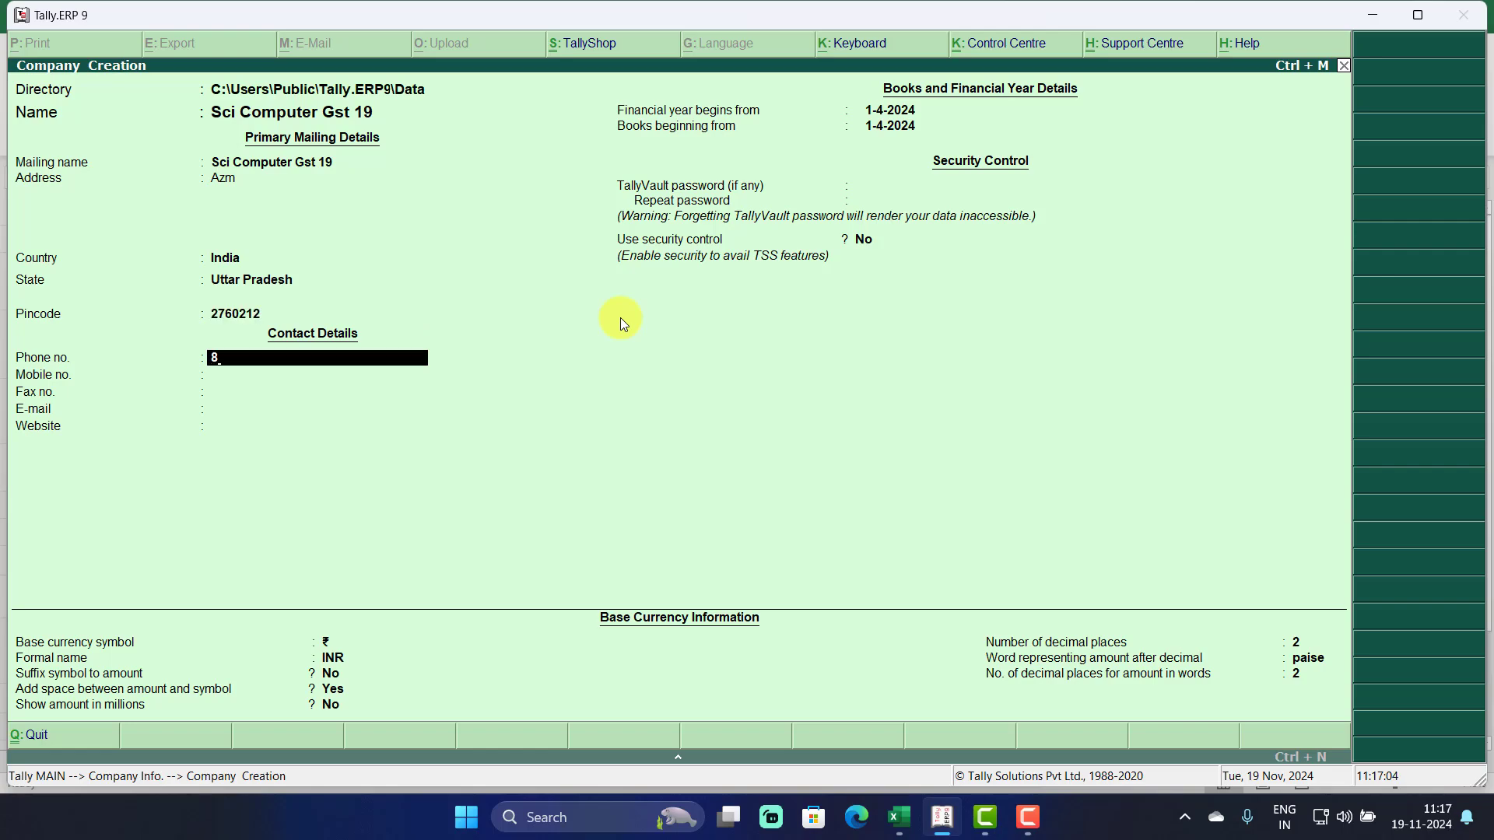
{"action": "key", "text": "BackSpace"}
{"action": "key", "text": "Return"}
{"action": "type", "text": "8419***"}
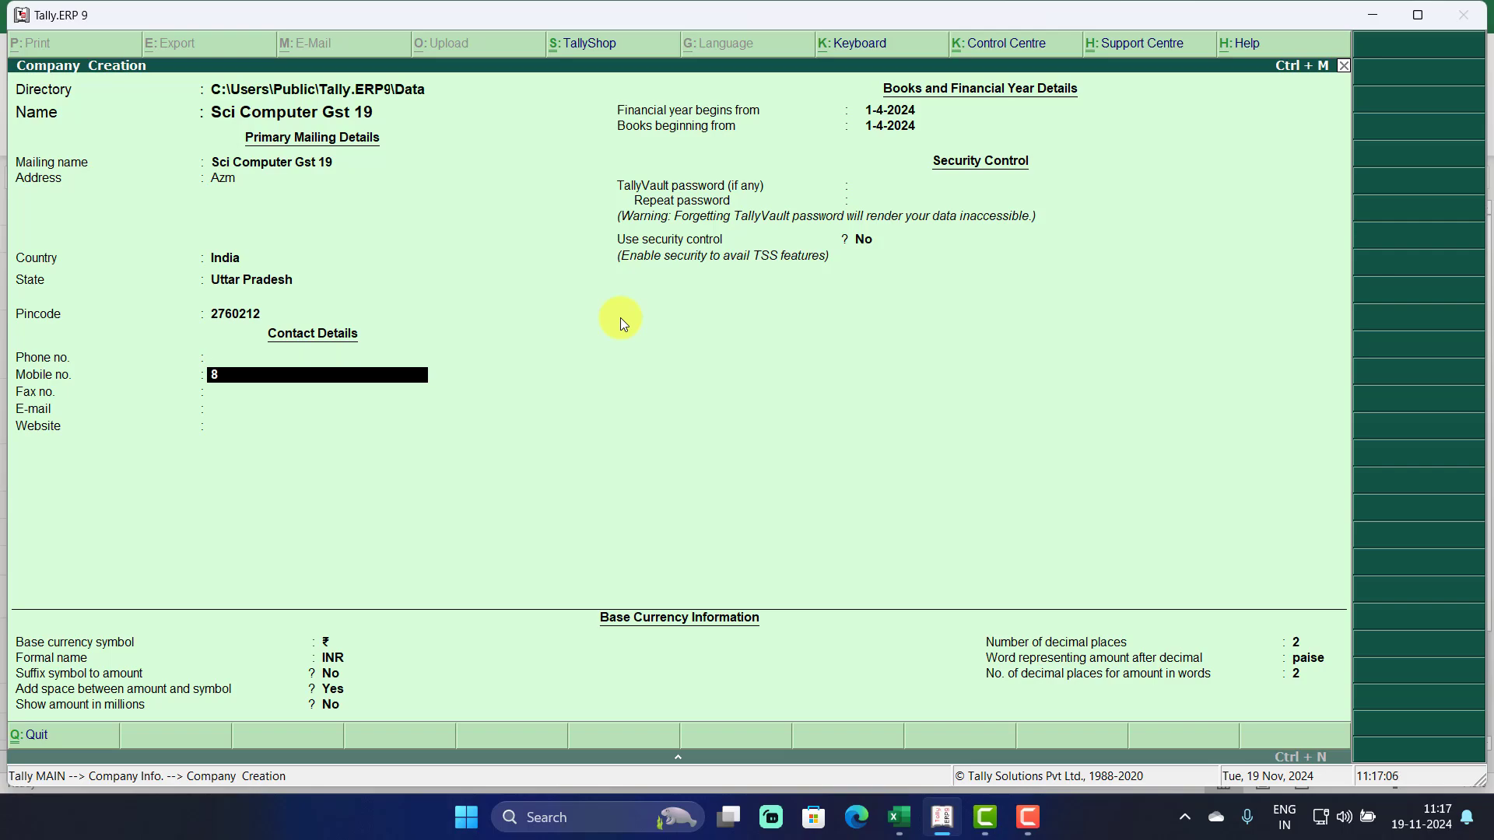
{"action": "key", "text": "Return"}
{"action": "key", "text": "Return"}
{"action": "key", "text": "Return"}
{"action": "key", "text": "Return"}
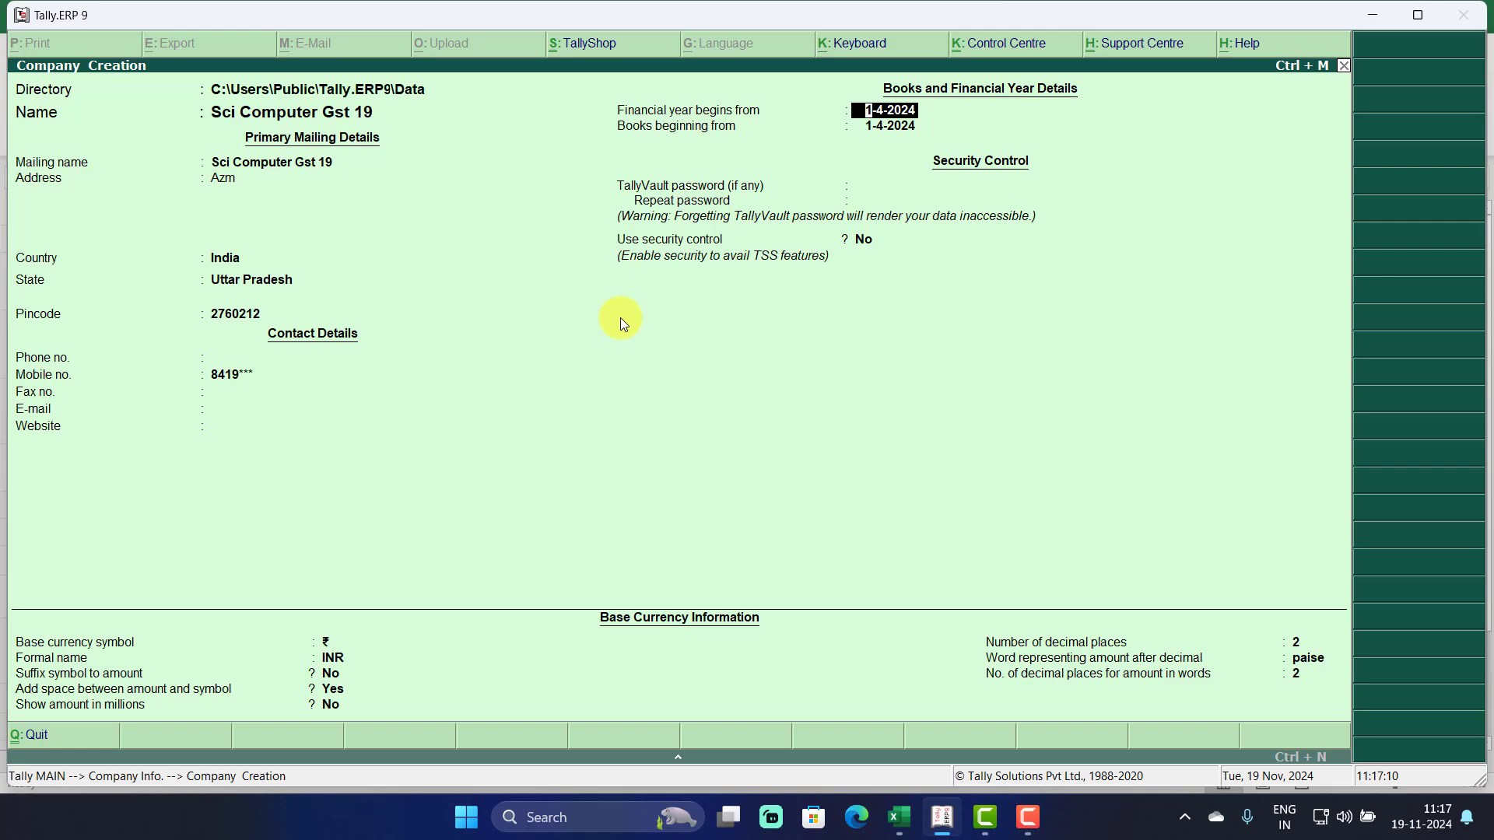
Keep the default financial year, security and base currency settings, and accept the company creation.
{"action": "key", "text": "Return"}
{"action": "key", "text": "Return"}
{"action": "key", "text": "Return"}
{"action": "key", "text": "Return"}
{"action": "key", "text": "Return"}
{"action": "key", "text": "Return"}
{"action": "key", "text": "Return"}
{"action": "key", "text": "Return"}
{"action": "key", "text": "Return"}
{"action": "key", "text": "Return"}
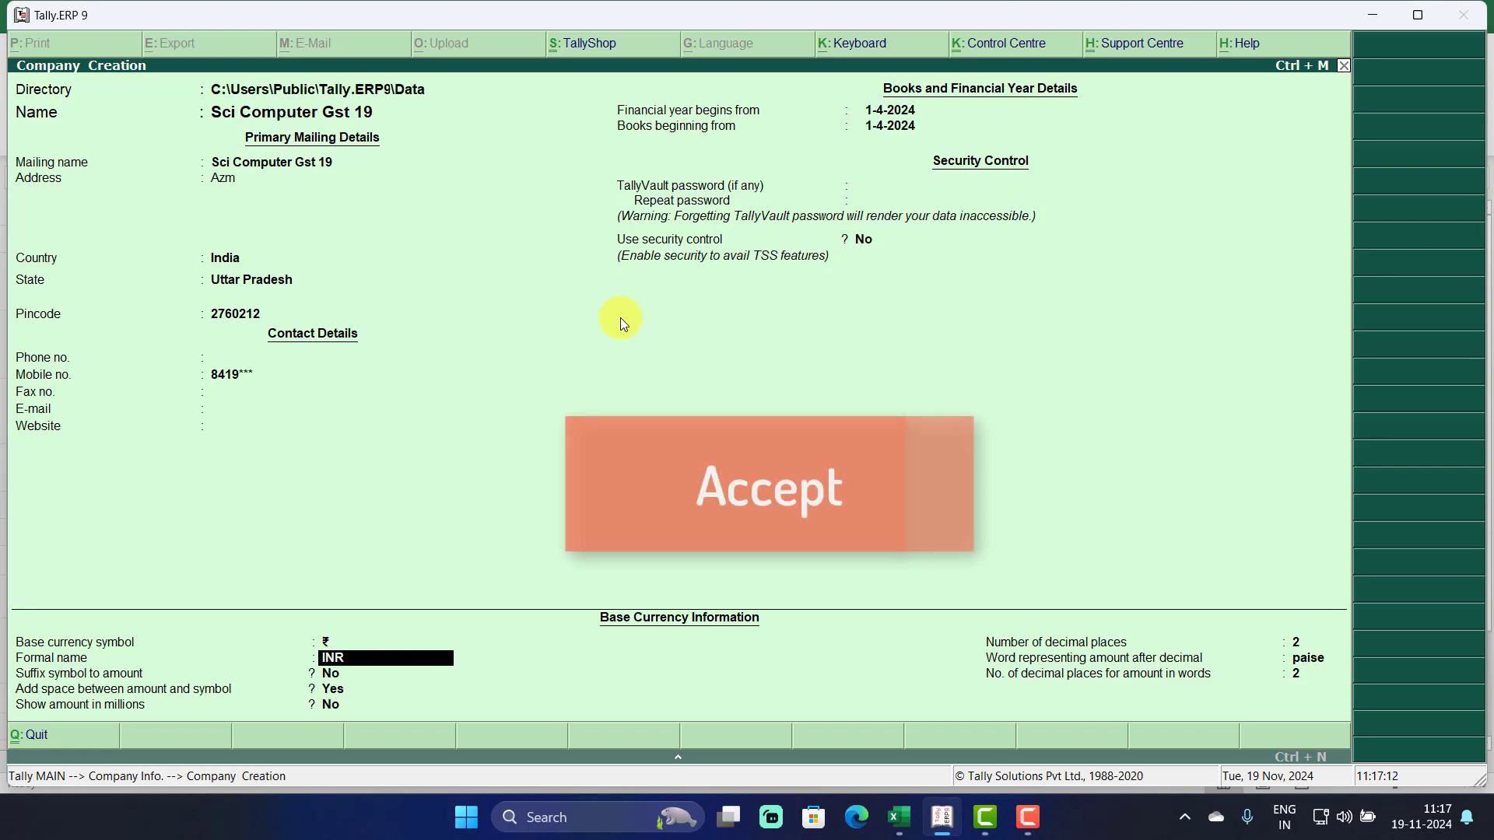
{"action": "key", "text": "Return"}
{"action": "key", "text": "Return"}
{"action": "key", "text": "Return"}
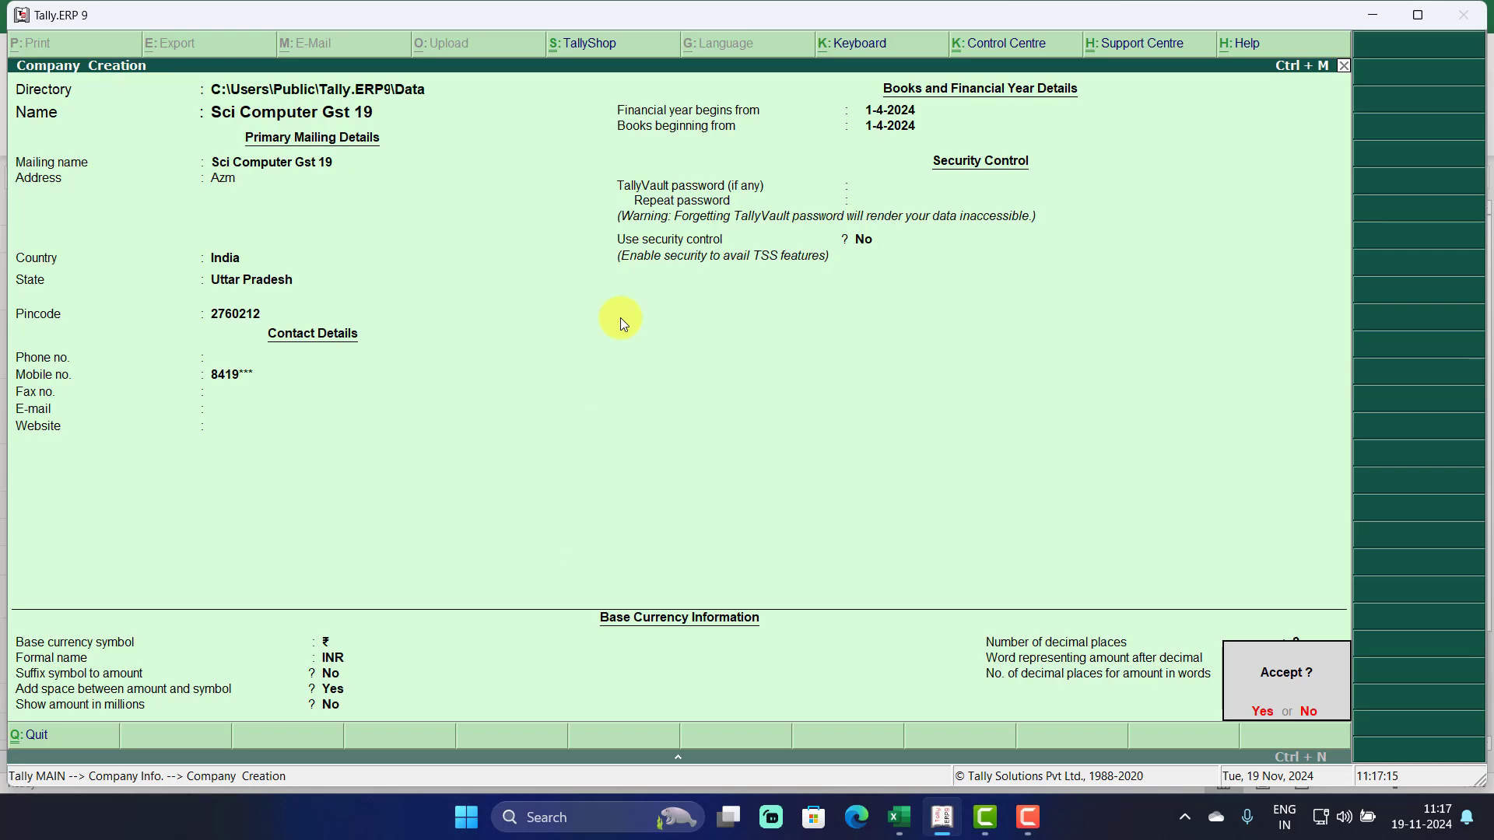
{"action": "key", "text": "Return"}
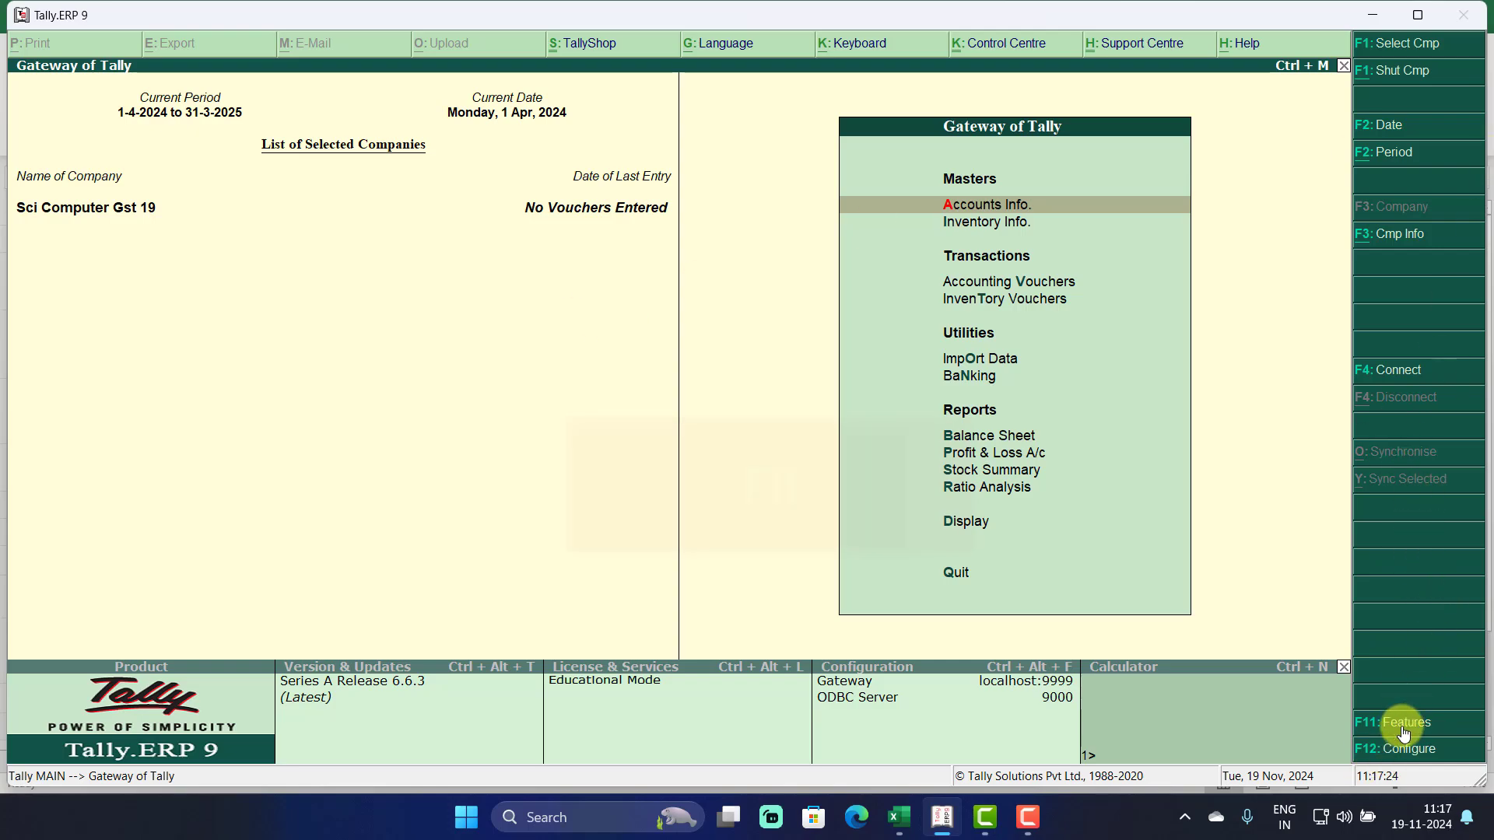
Enable Goods and Services Tax in the company's Statutory & Taxation features and open its GST details for alteration.
{"action": "key", "text": "F11"}
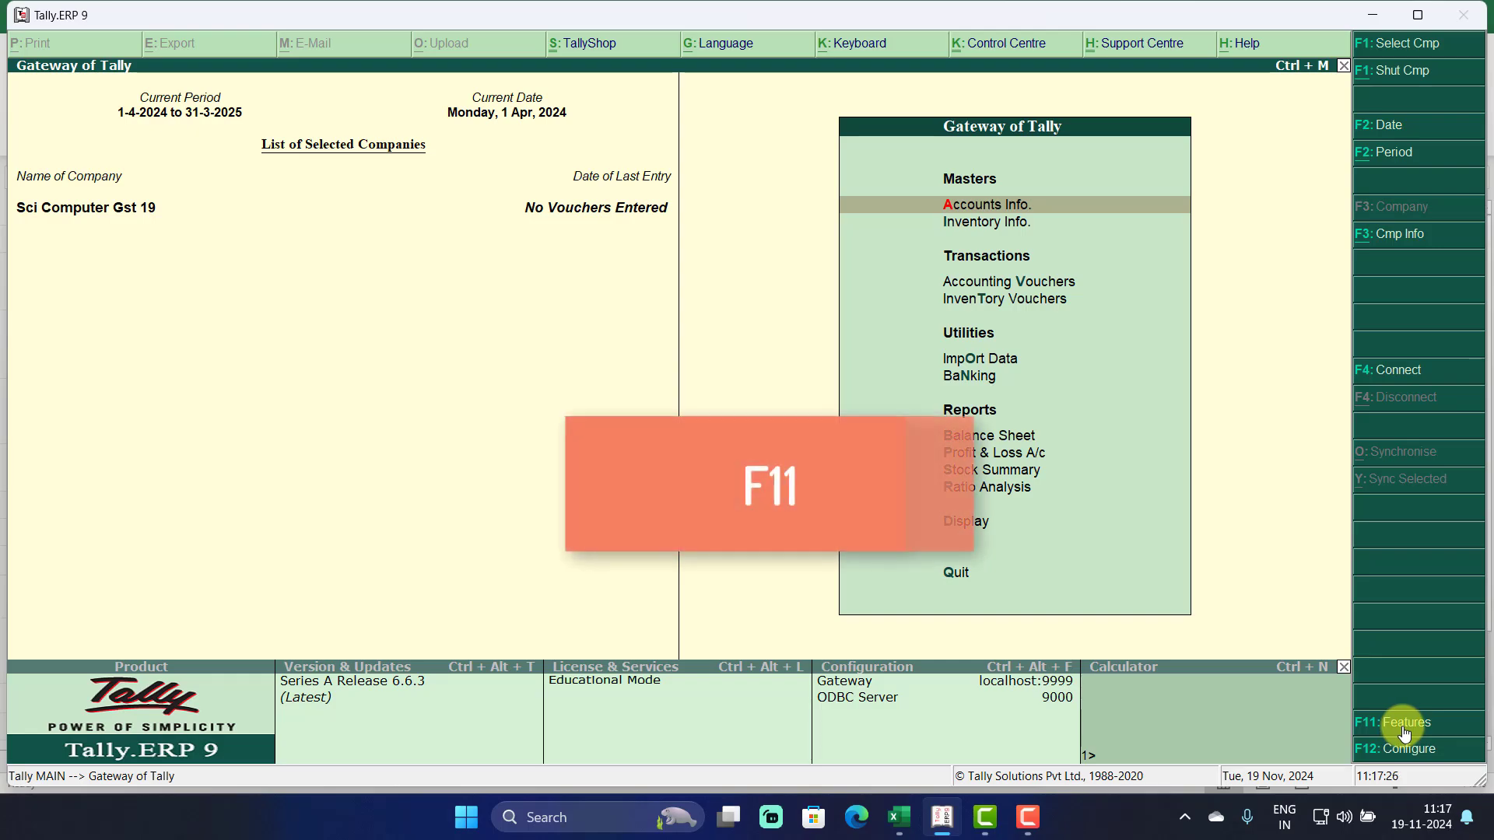
{"action": "left_click", "coordinate": [1402, 725]}
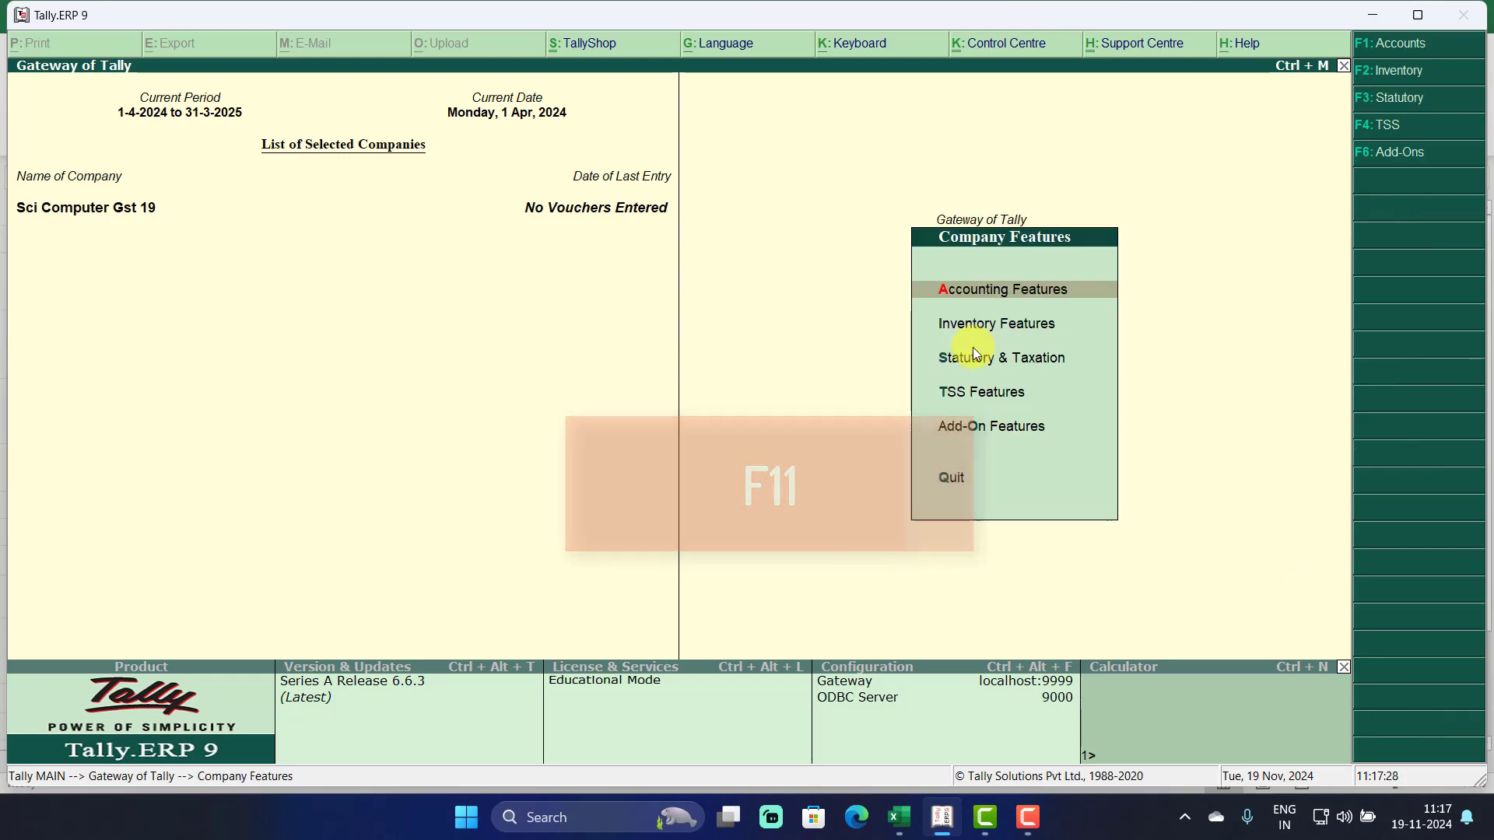
{"action": "left_click", "coordinate": [1039, 357]}
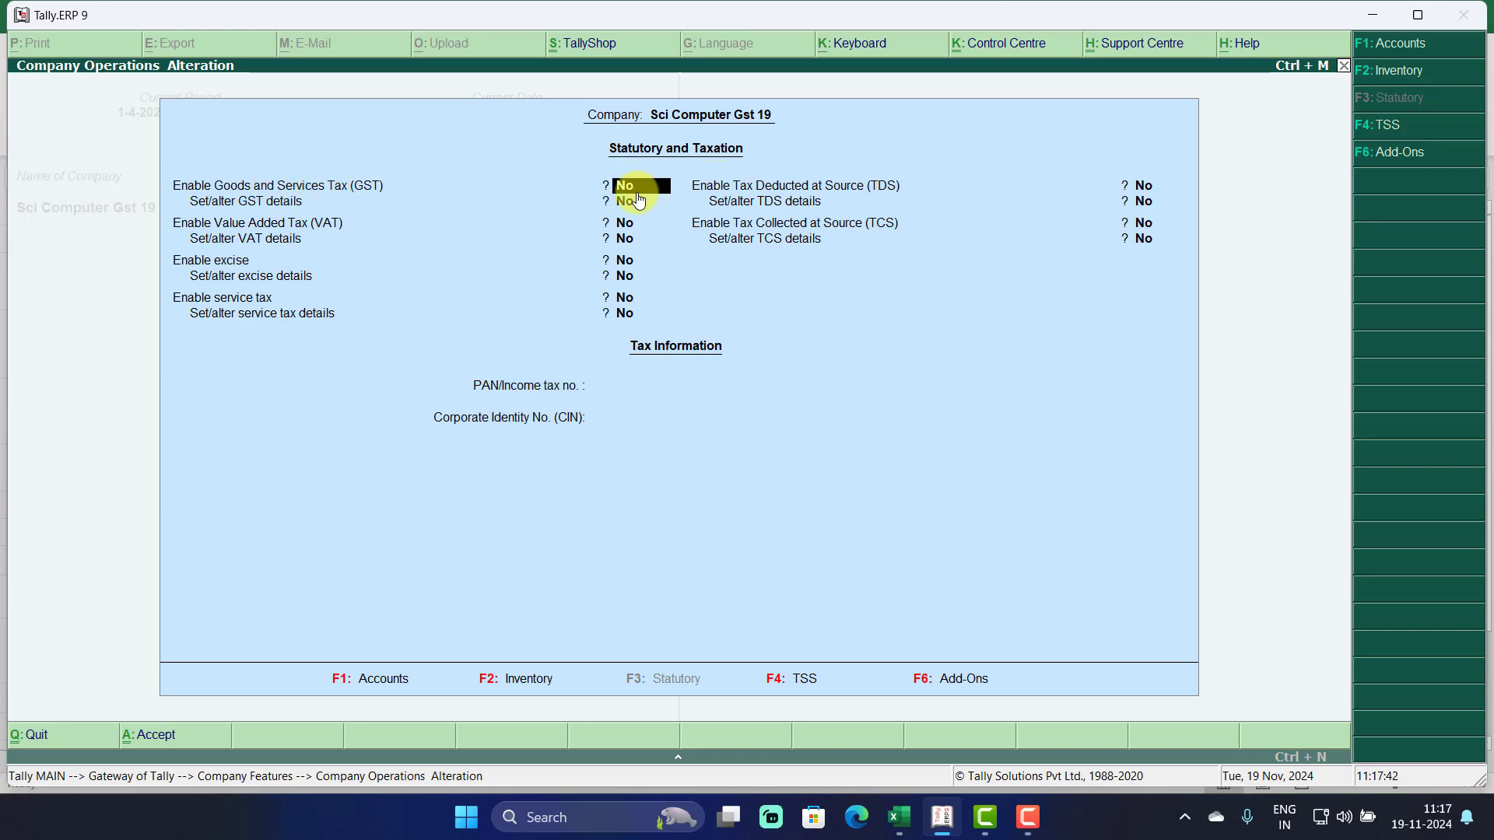
{"action": "type", "text": "y"}
{"action": "key", "text": "Return"}
{"action": "key", "text": "y"}
{"action": "key", "text": "Return"}
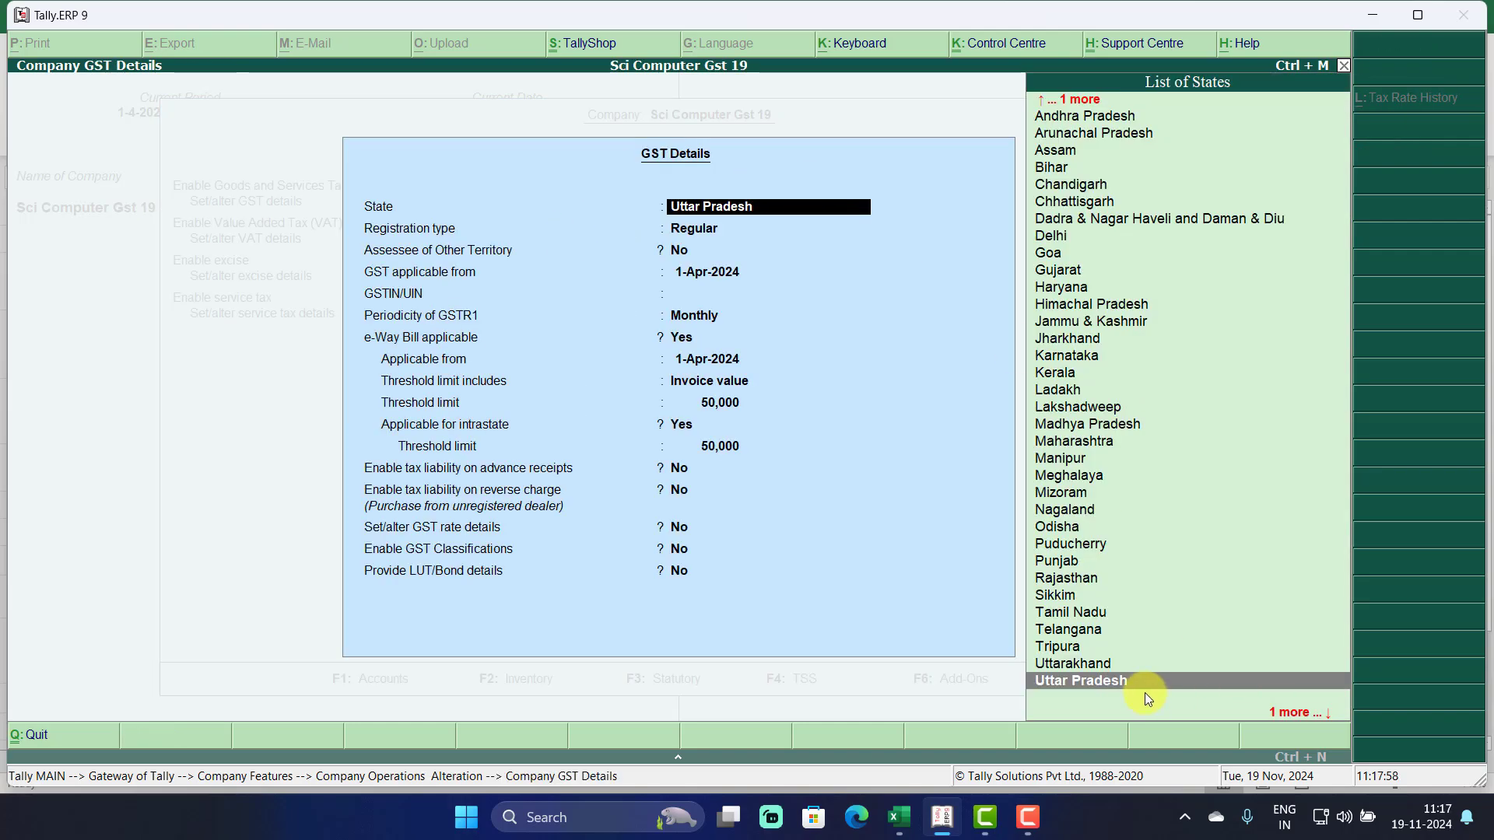
Keep the state as Uttar Pradesh, choose the Regular registration type, and enter the company's GSTIN/UIN.
{"action": "key", "text": "Return"}
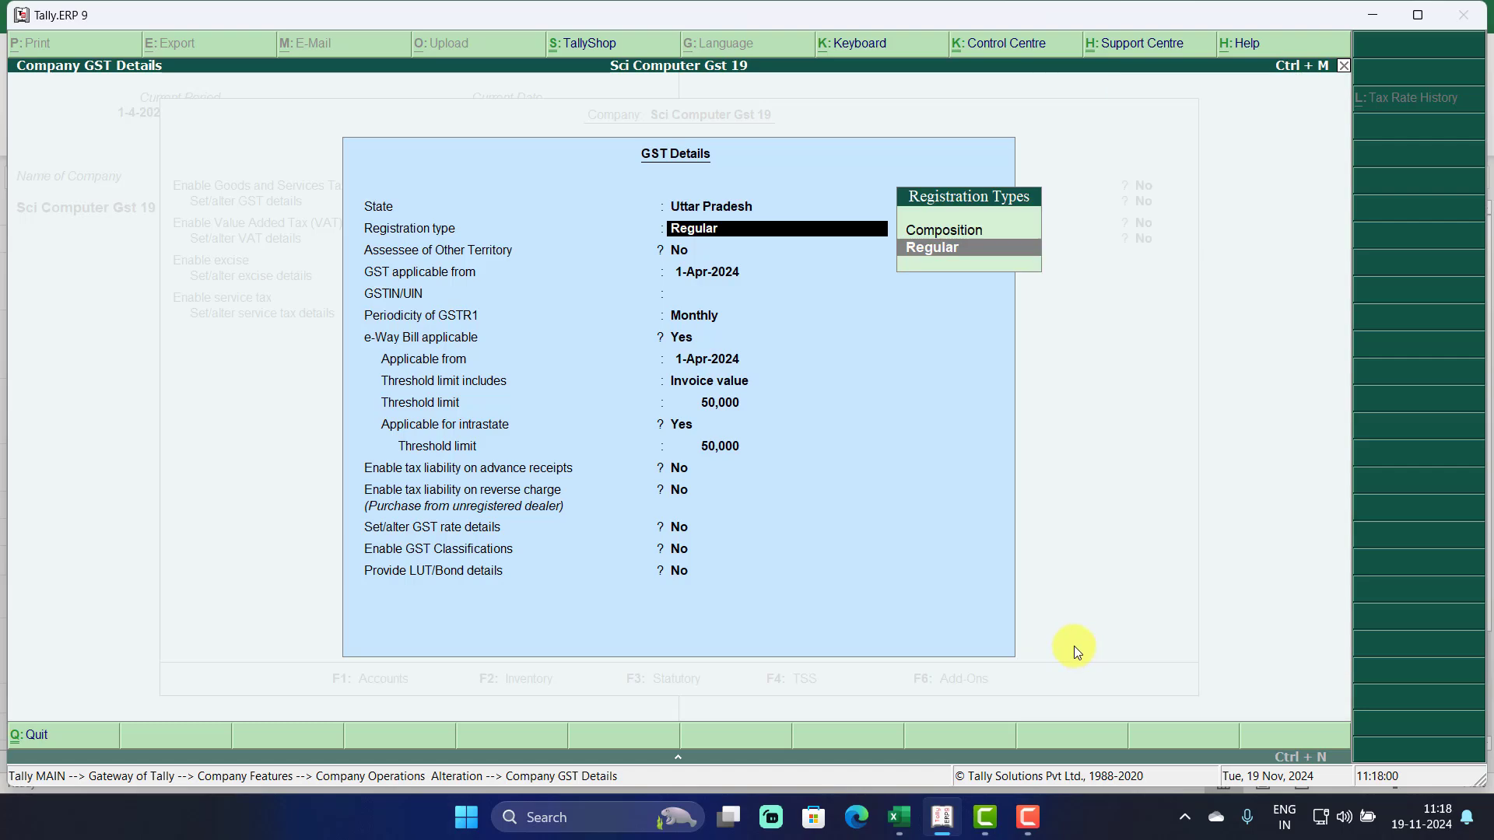
{"action": "left_click", "coordinate": [963, 261]}
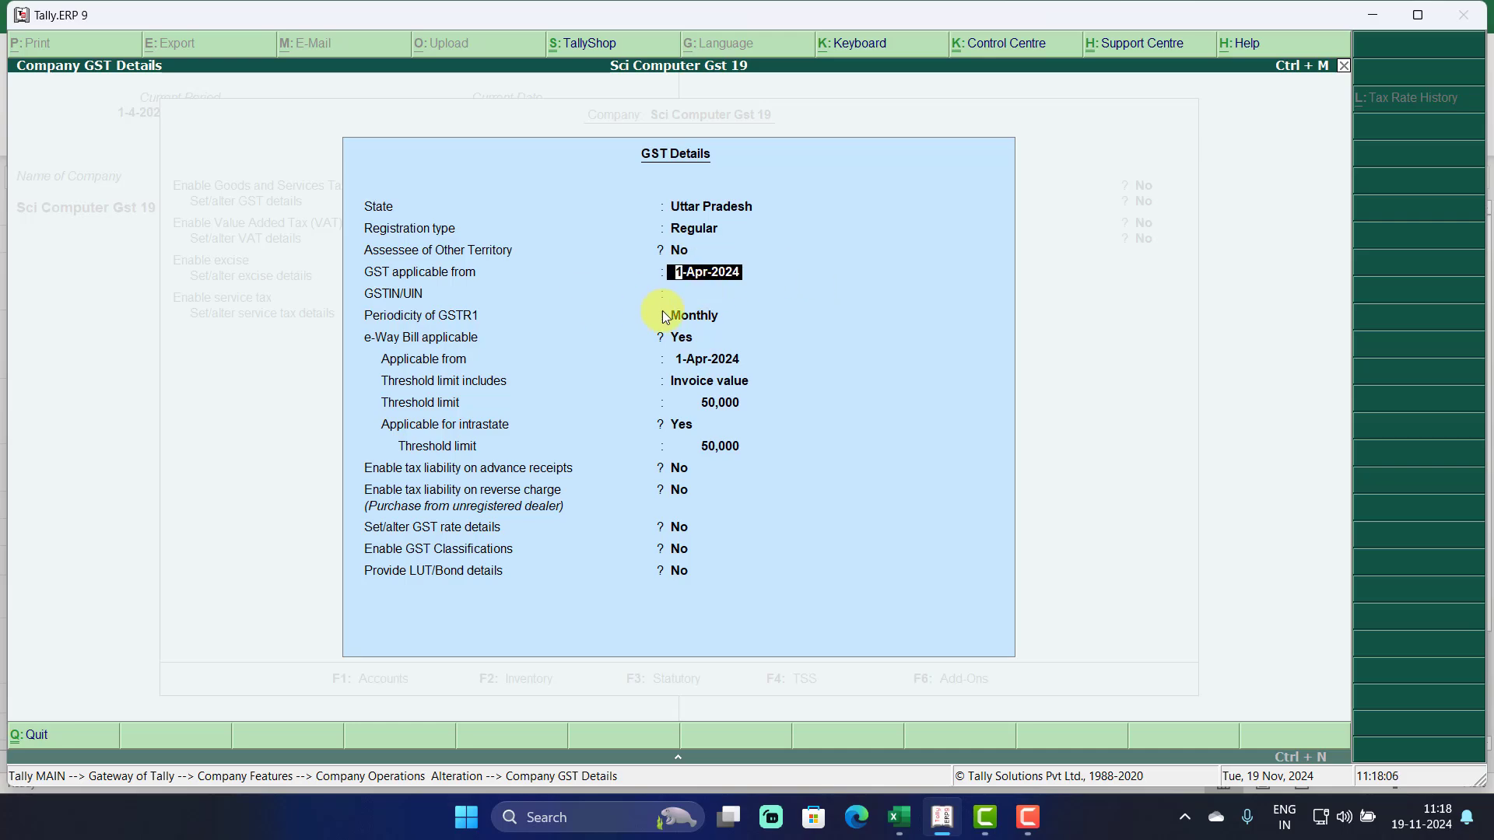
{"action": "left_click", "coordinate": [756, 295]}
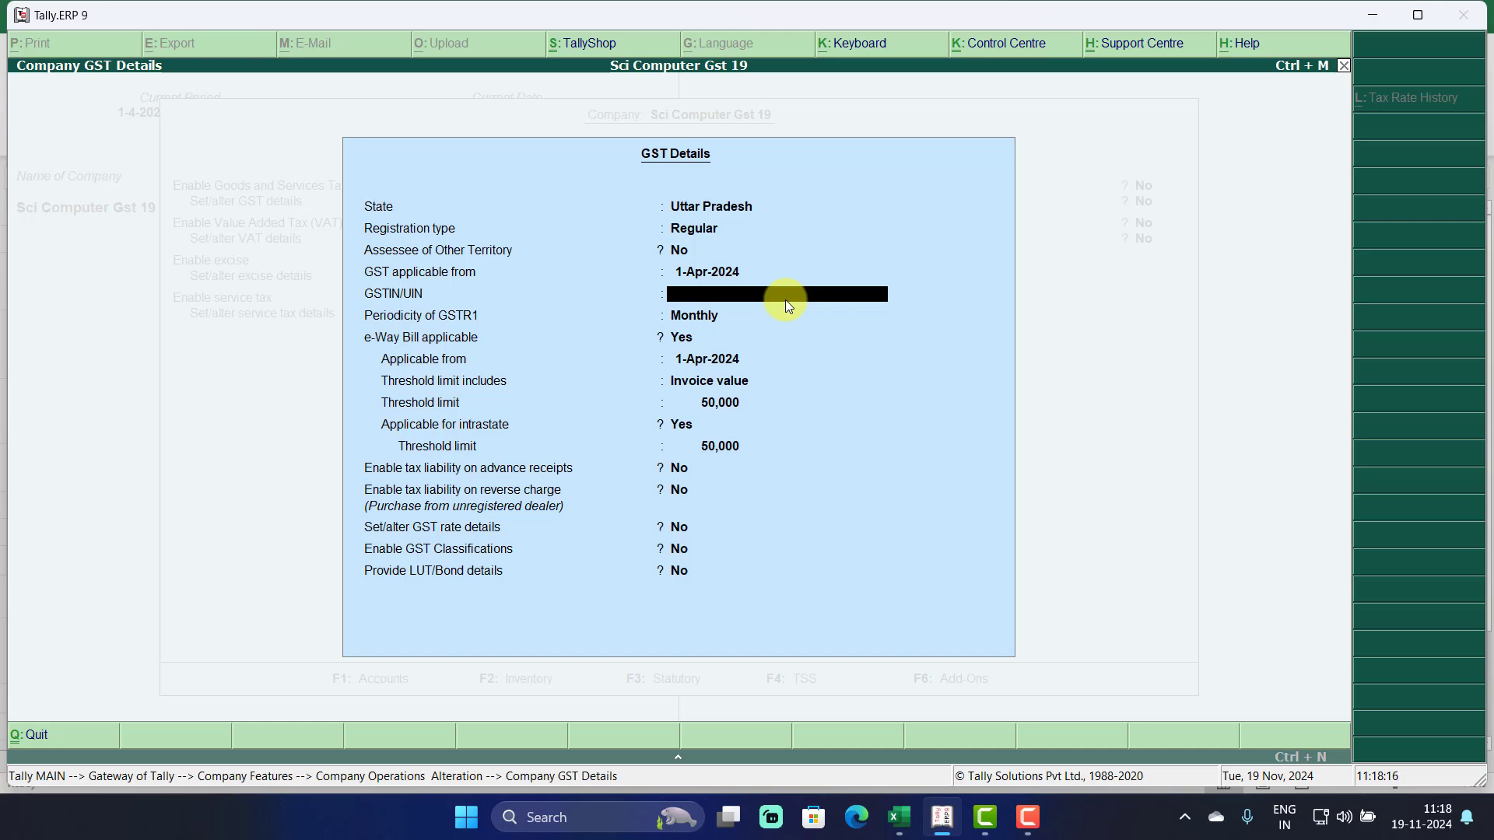
{"action": "type", "text": "09784DFSDF4DFD"}
{"action": "key", "text": "Return"}
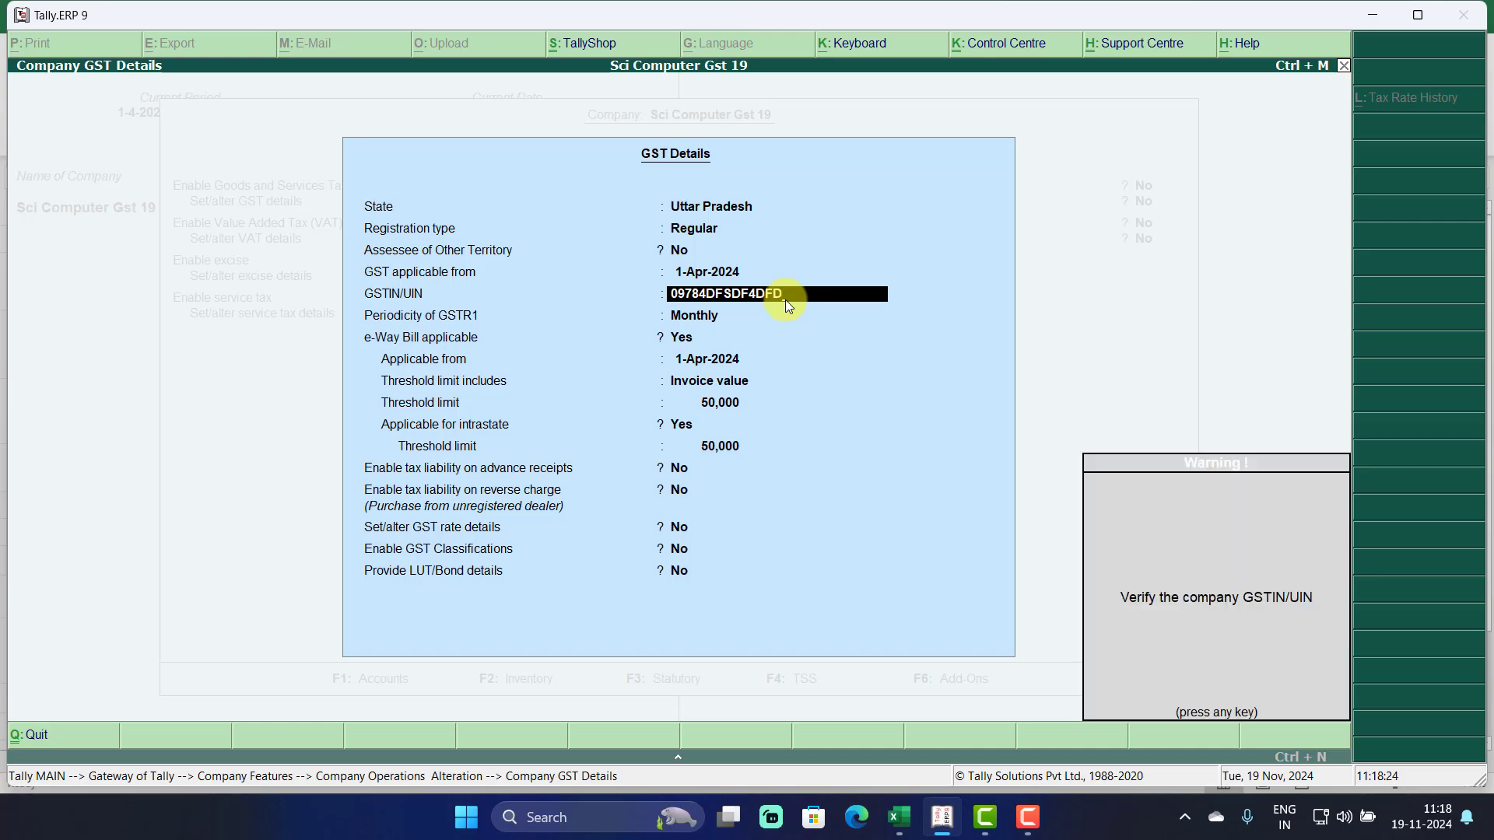
{"action": "key", "text": "Return"}
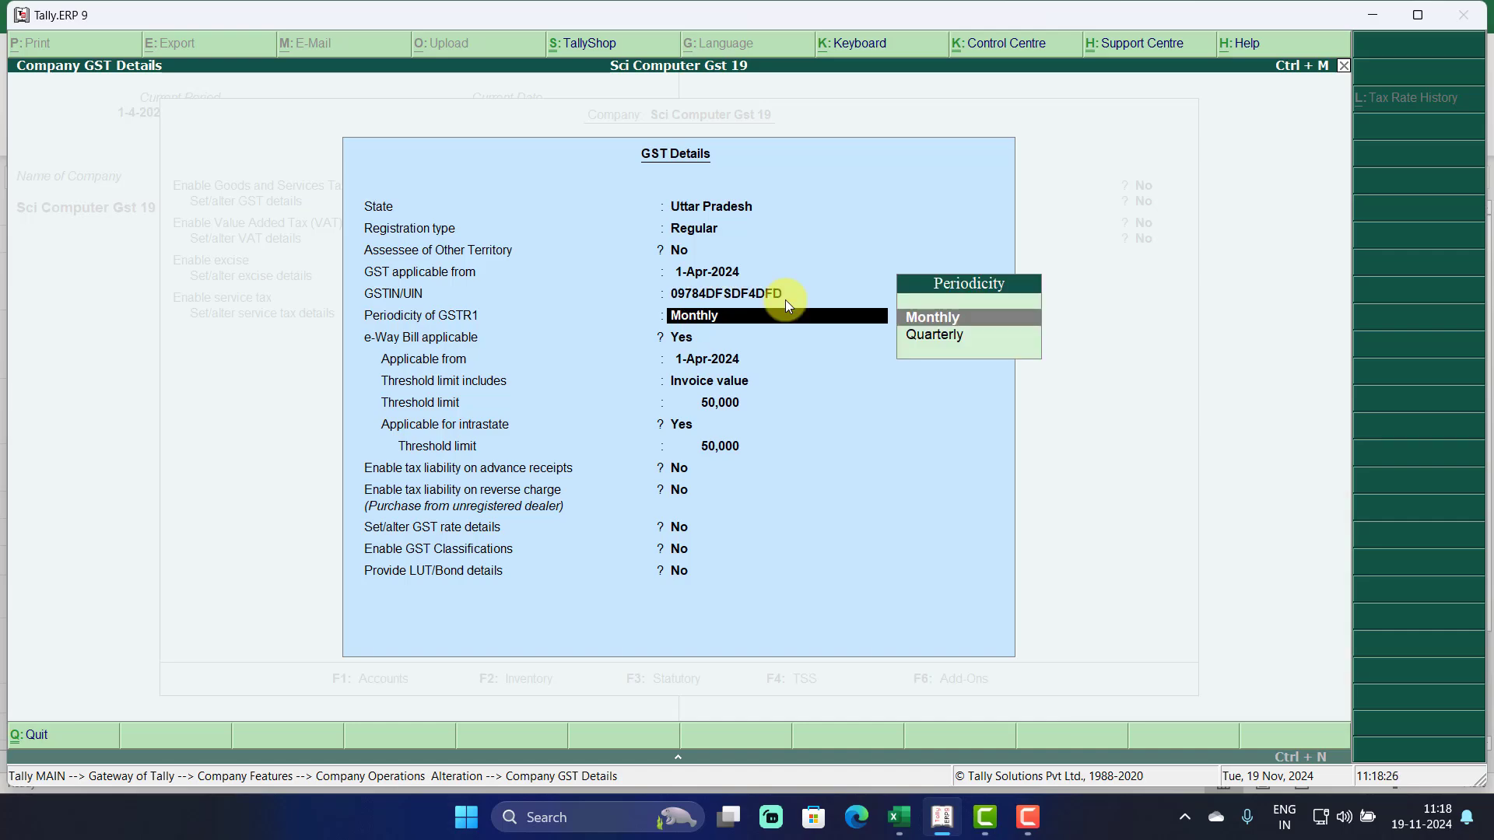
Keep the GSTR1 periodicity as Monthly and set e-Way Bill applicable to No.
{"action": "key", "text": "Return"}
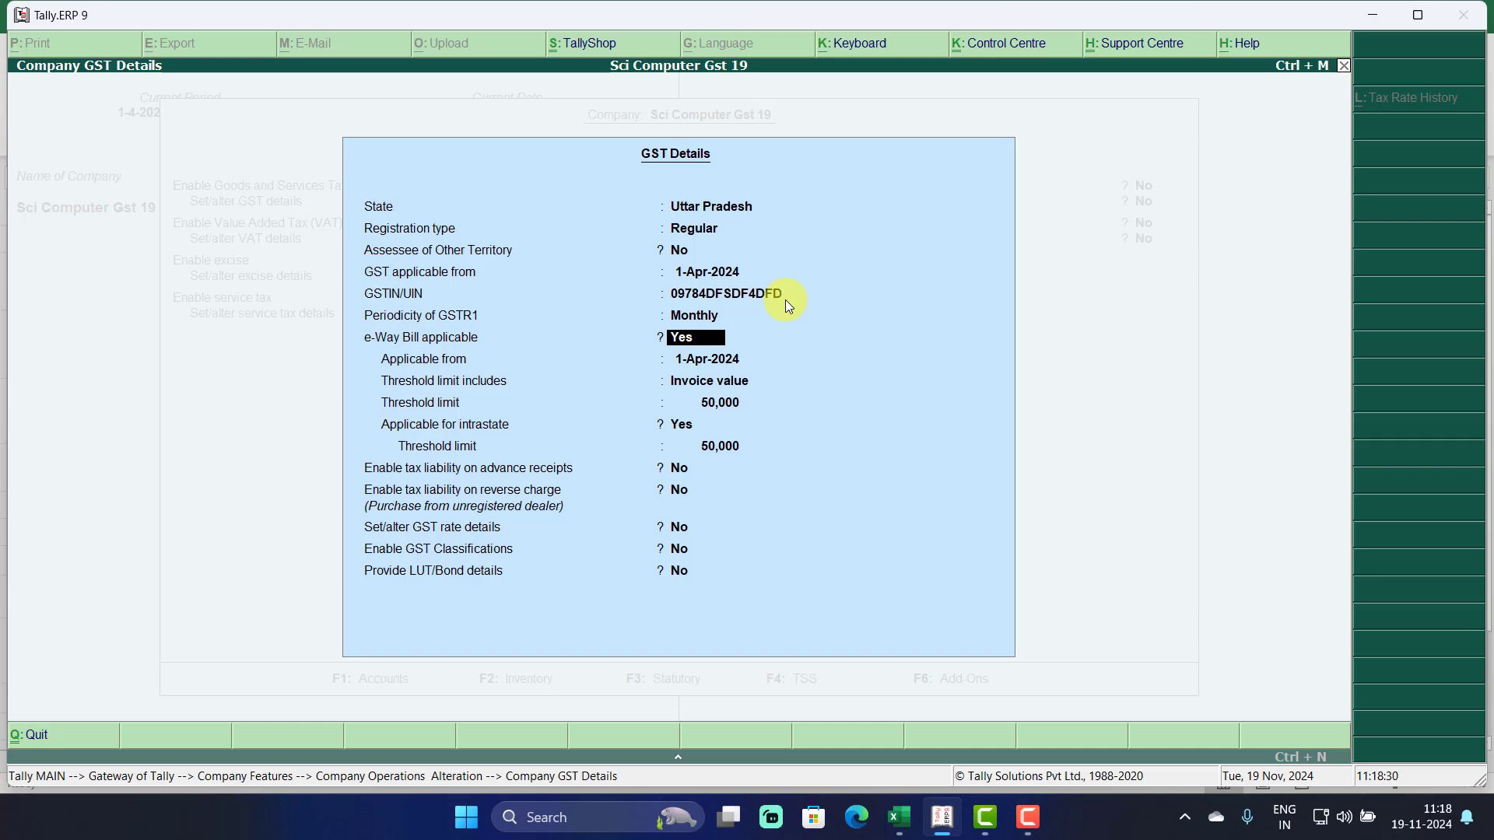
{"action": "type", "text": "n"}
{"action": "key", "text": "Return"}
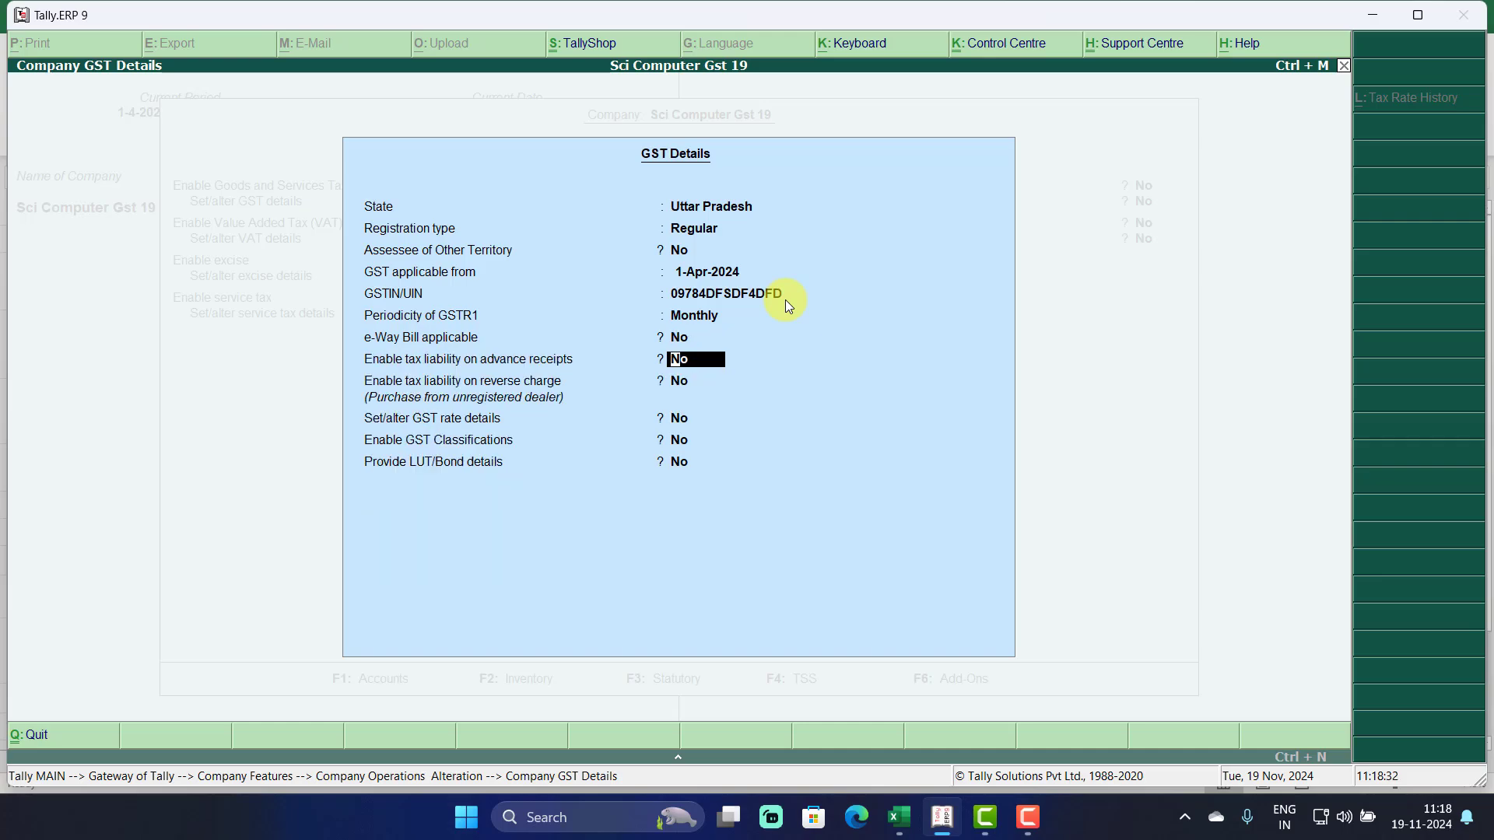
Keep tax liability on advance receipts and reverse charge at No, and enable Set/alter GST rate details.
{"action": "key", "text": "Return"}
{"action": "key", "text": "Return"}
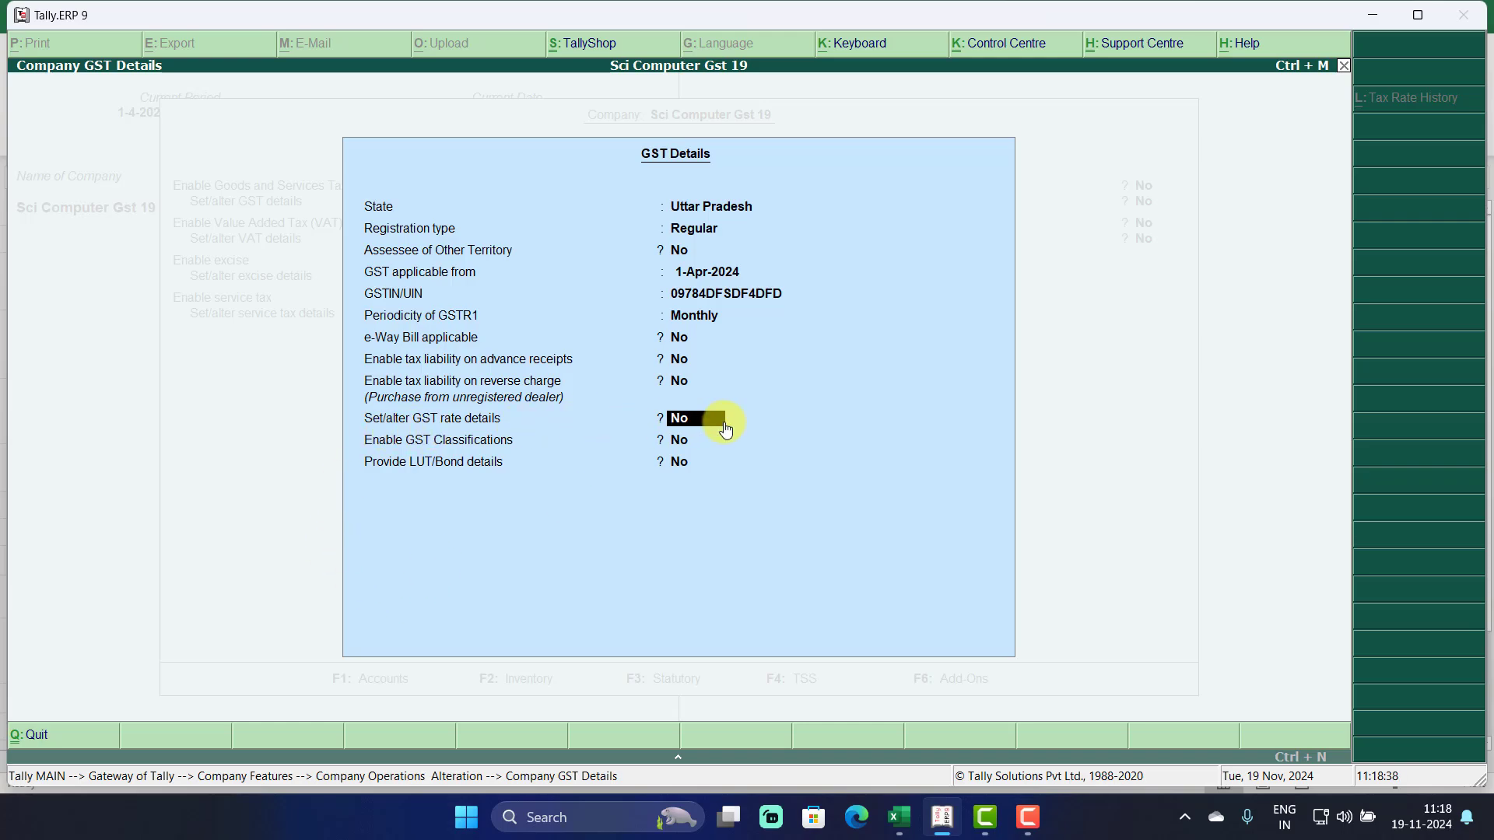
{"action": "type", "text": "y"}
{"action": "key", "text": "Return"}
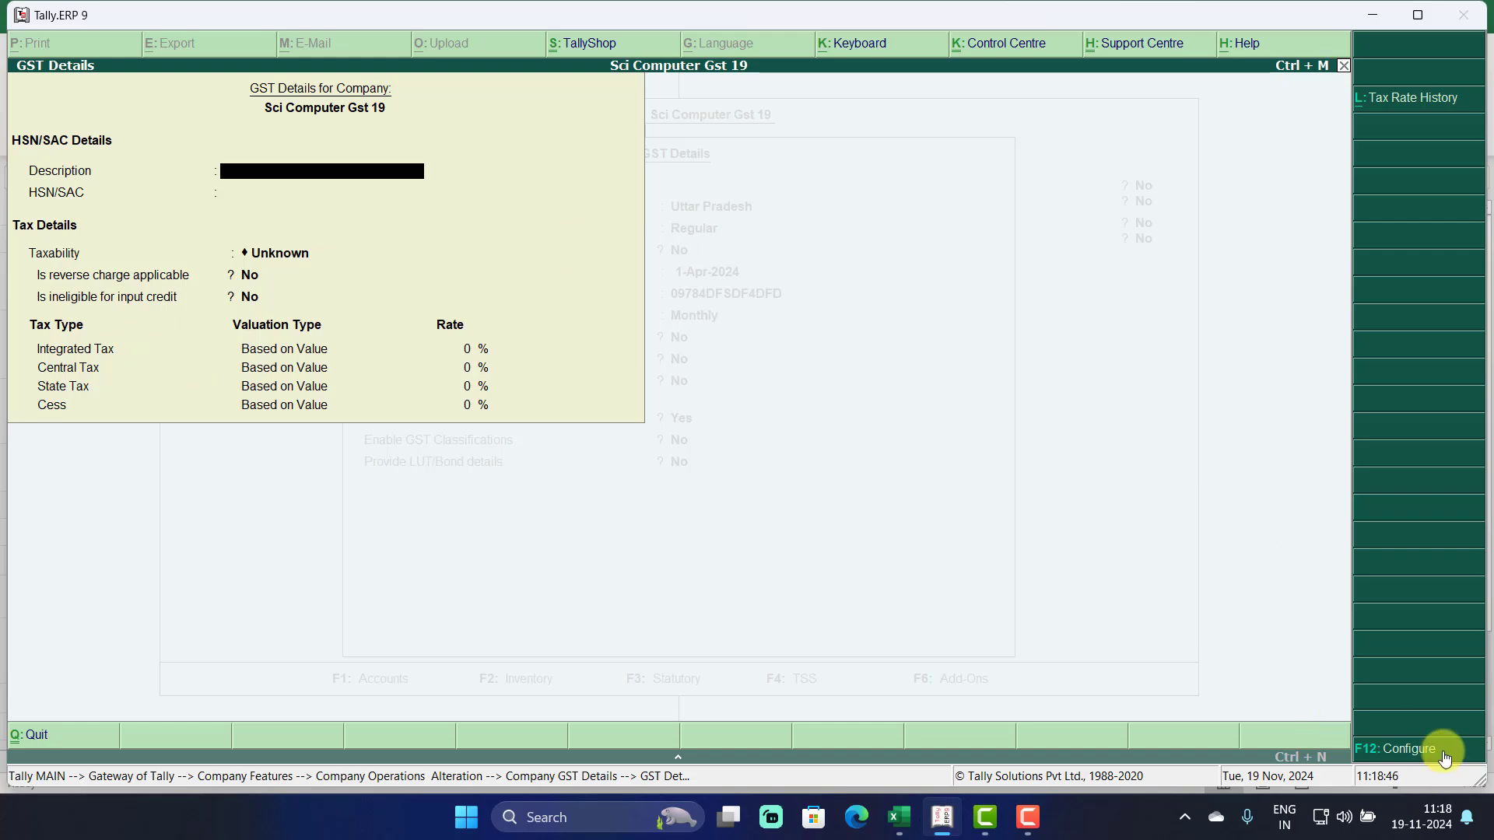
Configure the company's GST rate details with Show all GST tax types and Allow HSN/SAC details set to No.
{"action": "left_click", "coordinate": [1405, 748]}
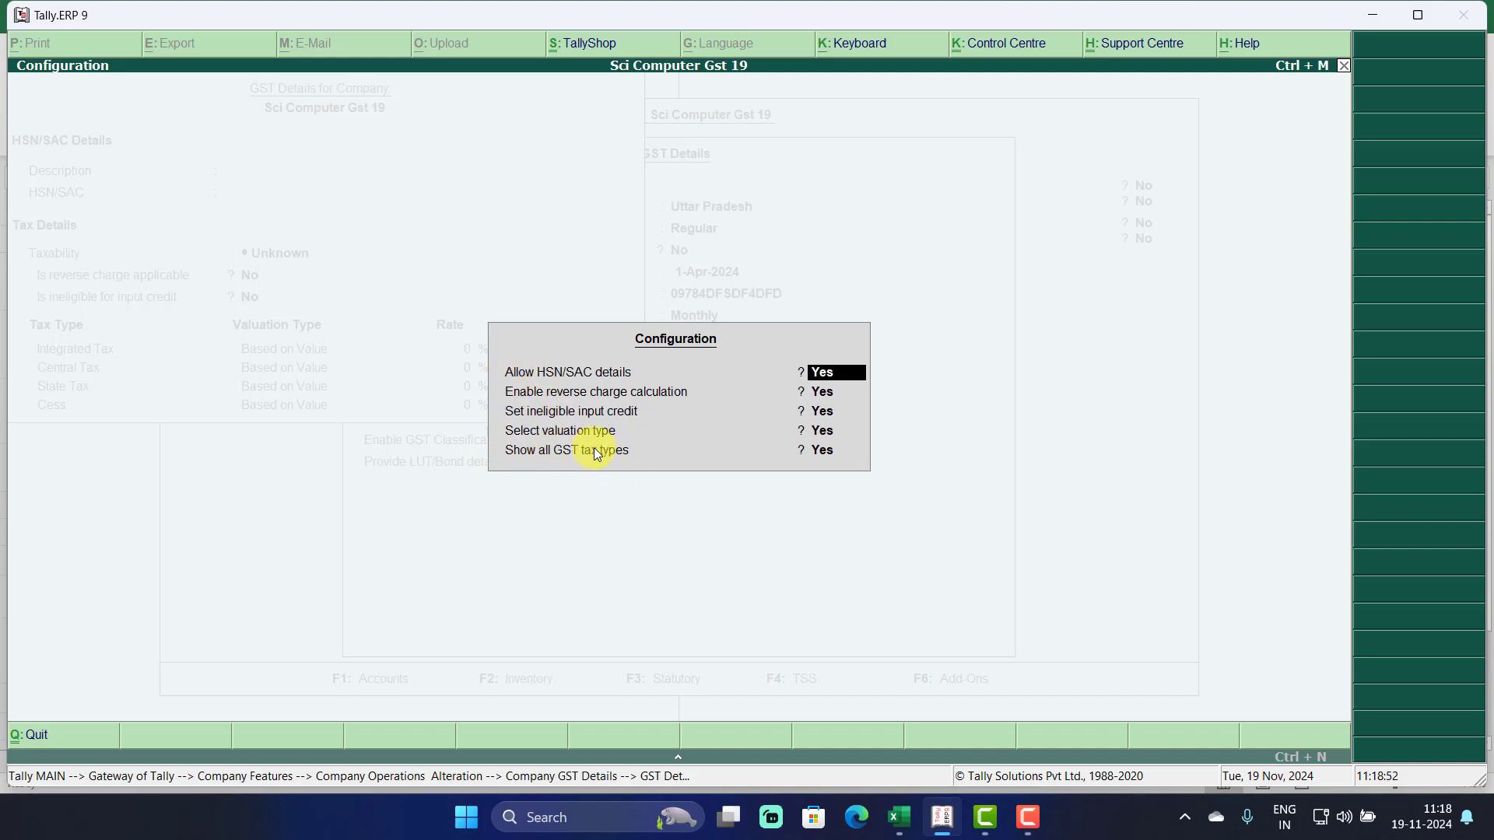
{"action": "left_click", "coordinate": [823, 455]}
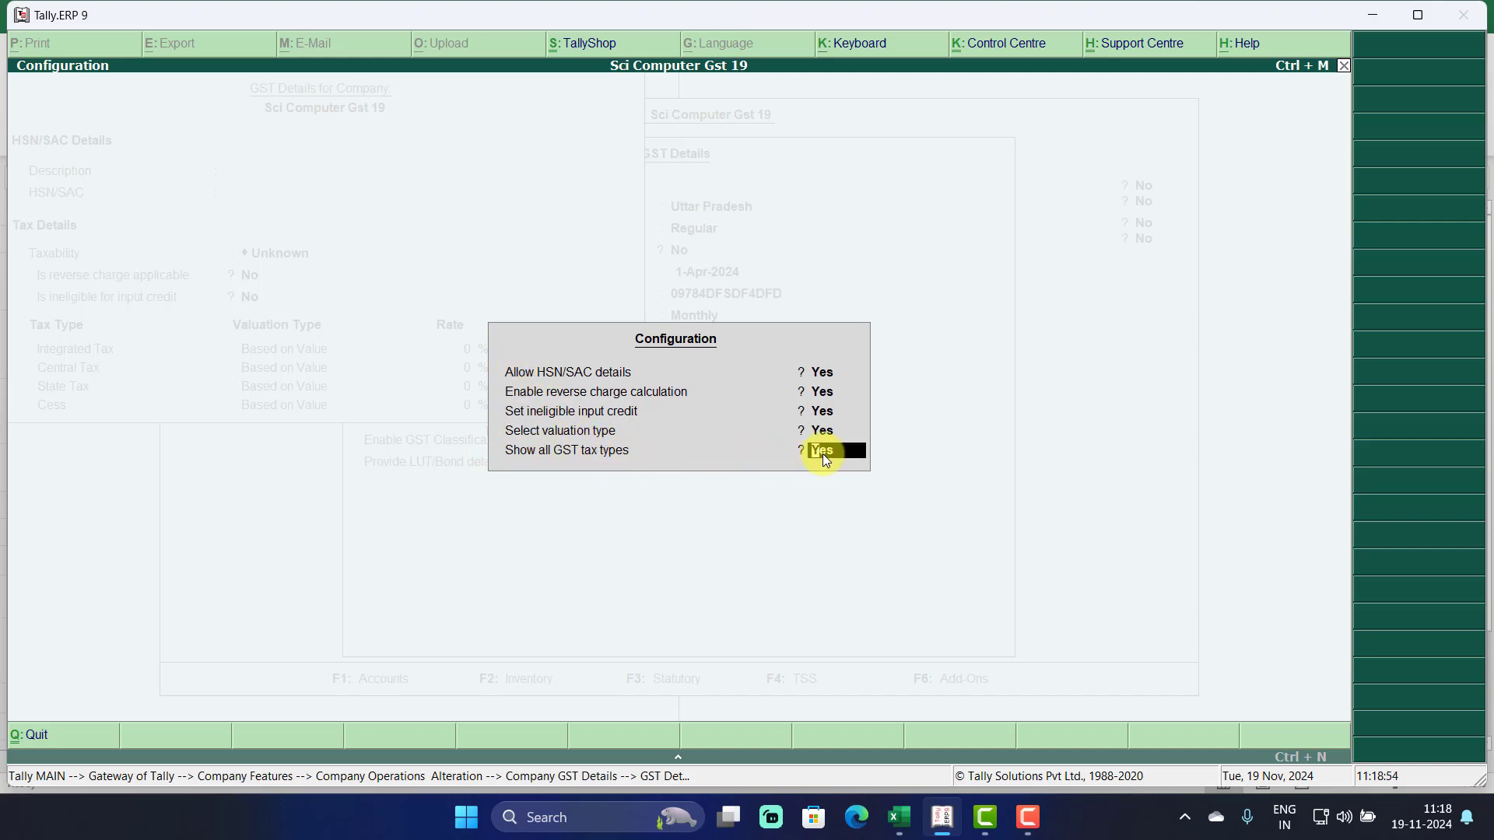
{"action": "key", "text": "Return"}
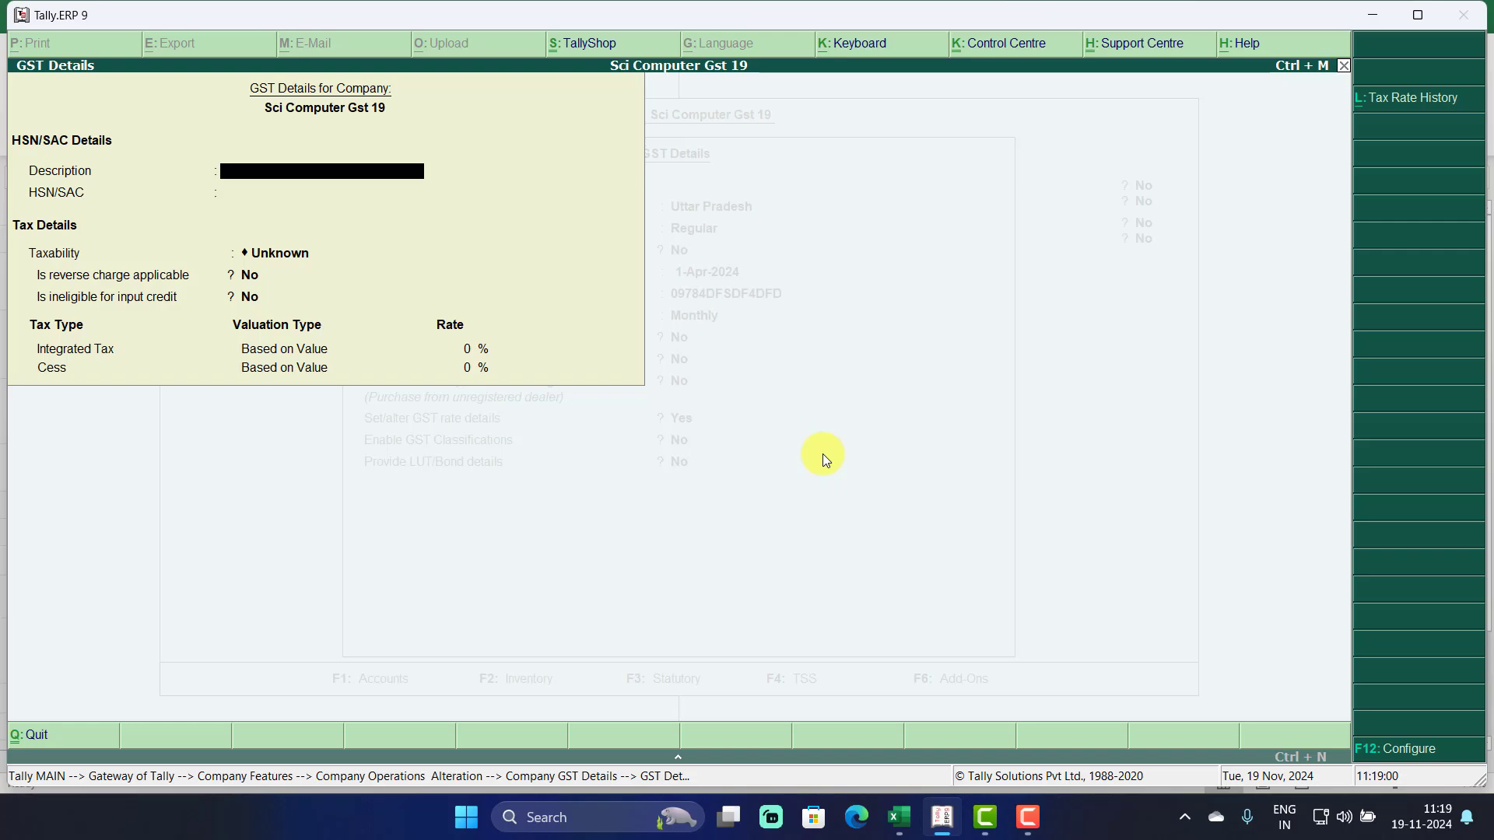
{"action": "key", "text": "F12"}
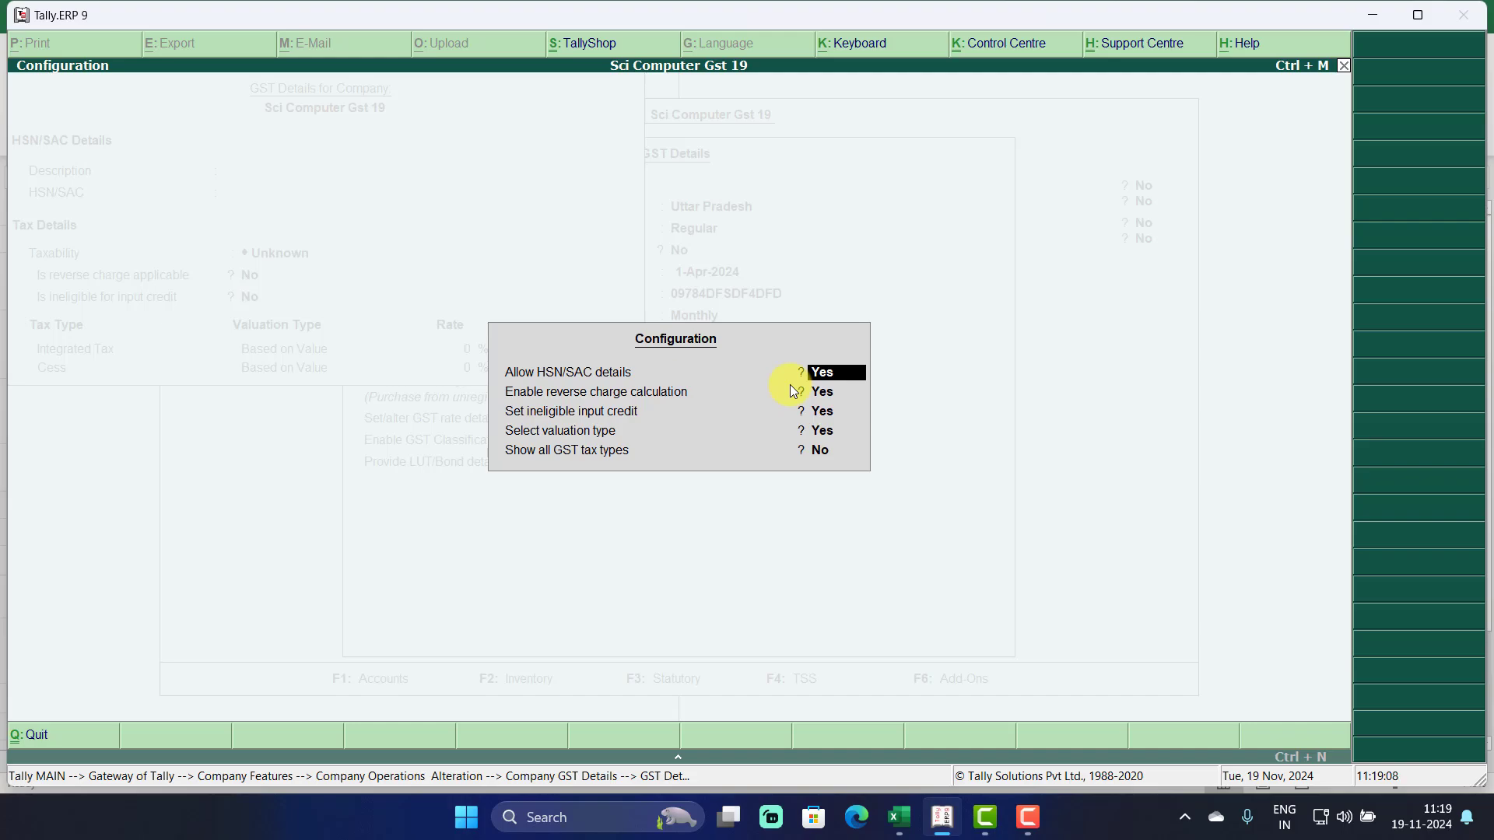
{"action": "type", "text": "n"}
{"action": "key", "text": "Return"}
{"action": "key", "text": "ctrl+a"}
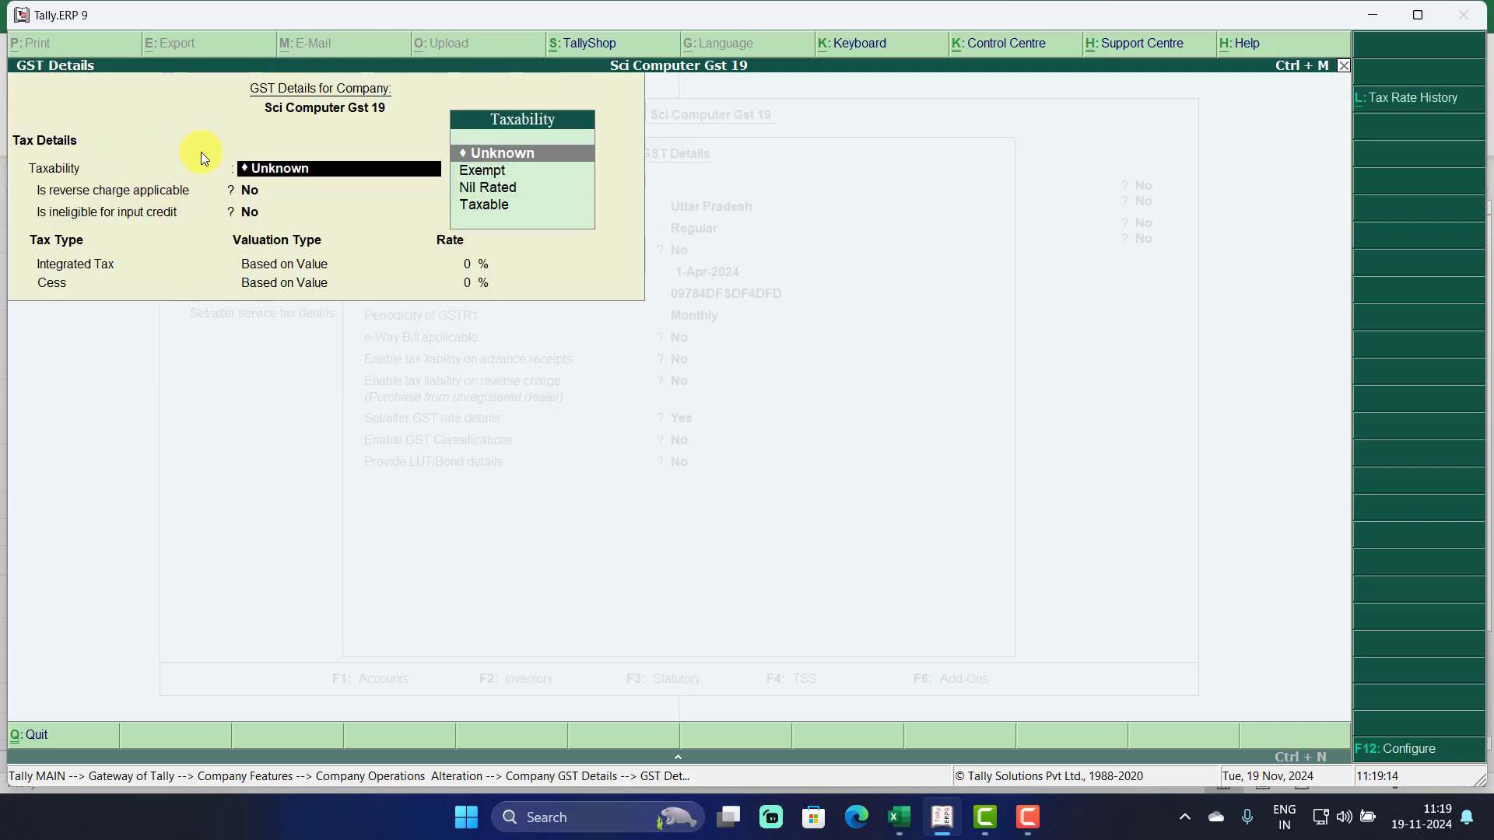
Set the company's taxability to Taxable, keep the reverse charge and ineligible input credit defaults, and accept the rate details.
{"action": "left_click", "coordinate": [479, 204]}
{"action": "left_click", "coordinate": [480, 202]}
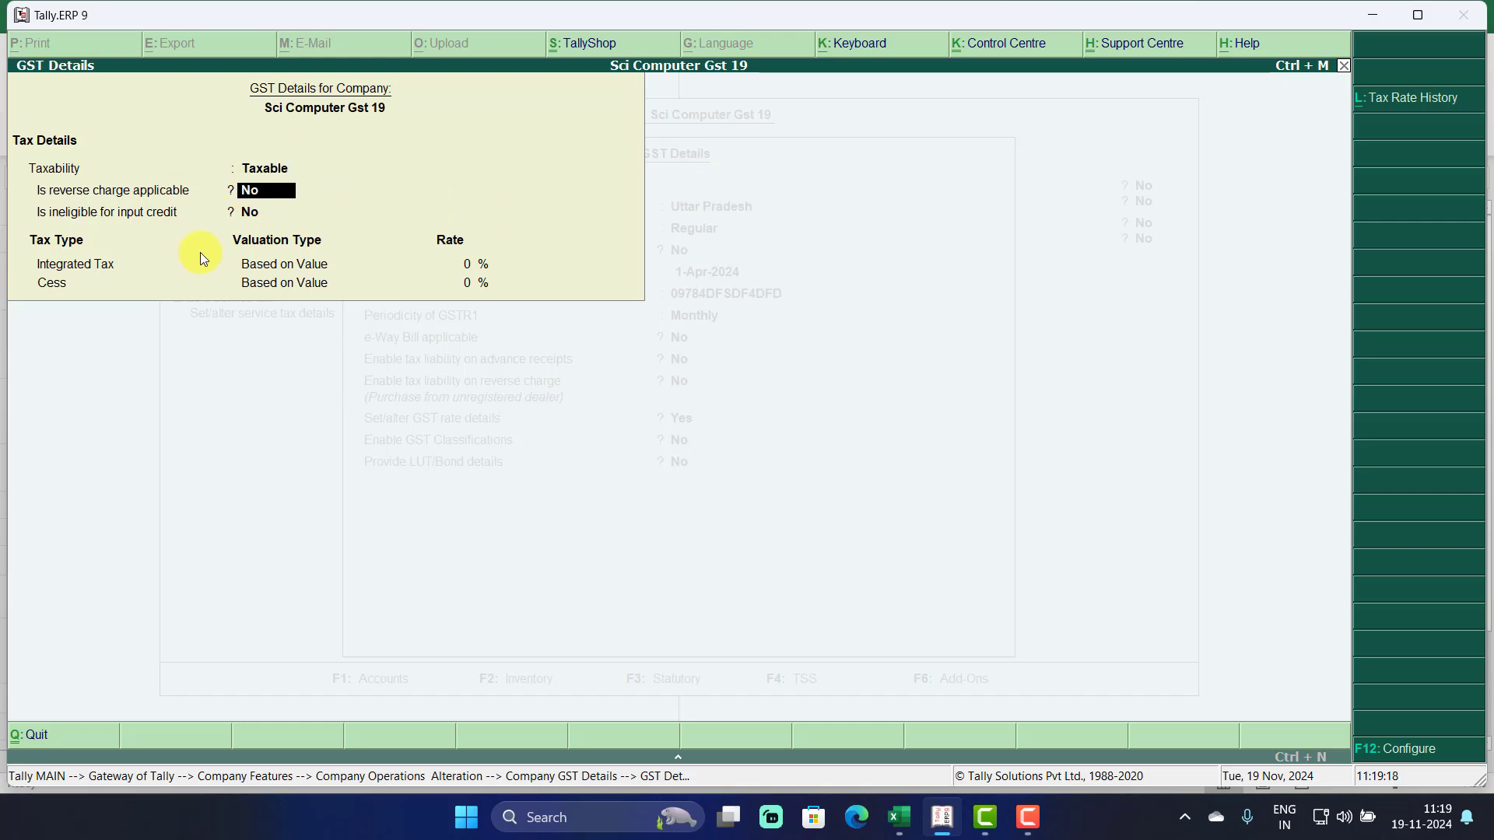
{"action": "key", "text": "Return"}
{"action": "key", "text": "Return"}
{"action": "key", "text": "Return"}
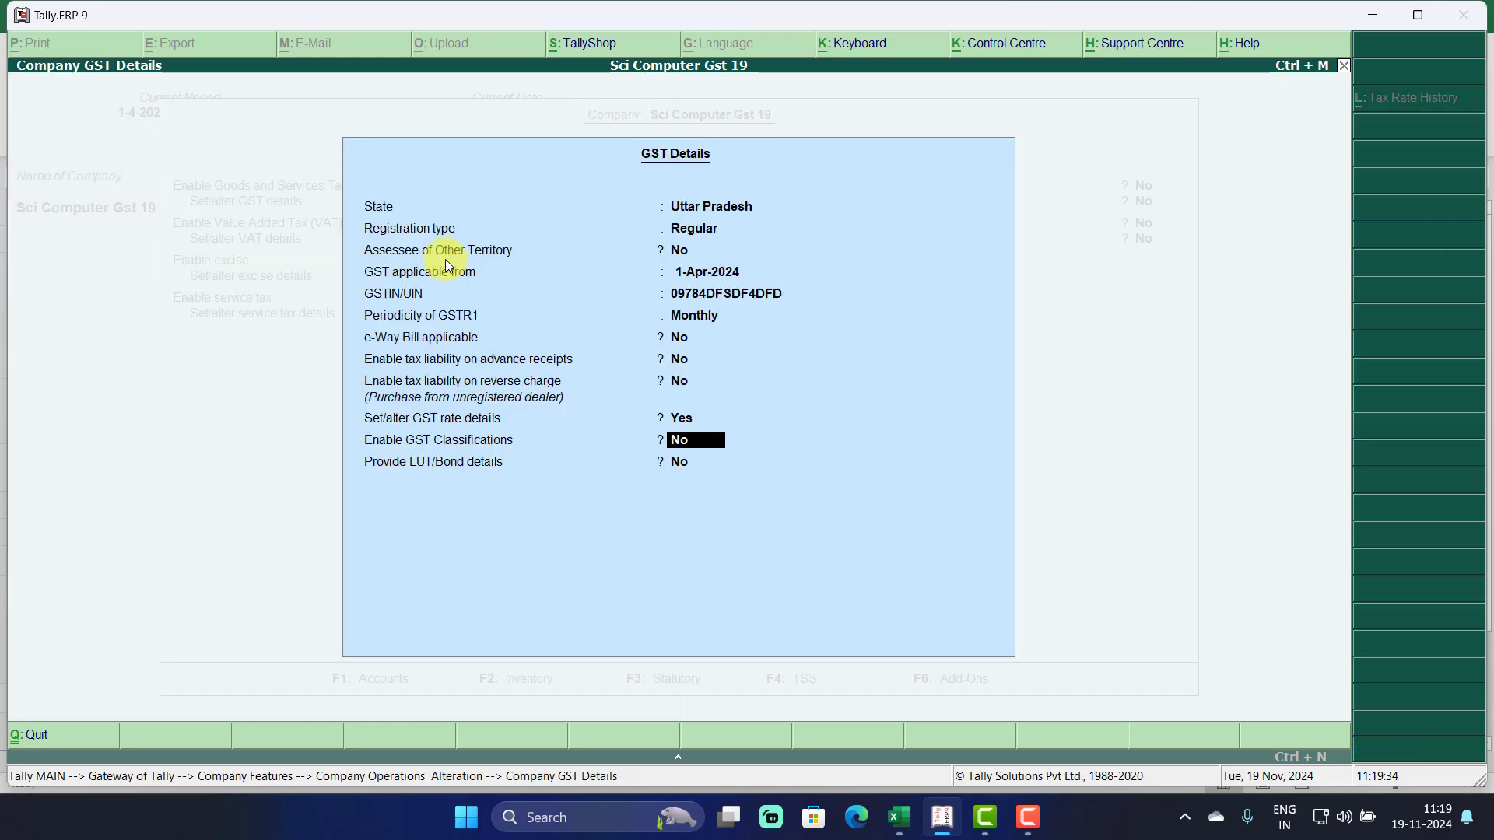
Keep GST Classifications and LUT/Bond details at No and accept the company's GST details.
{"action": "key", "text": "Return"}
{"action": "key", "text": "Return"}
{"action": "key", "text": "Return"}
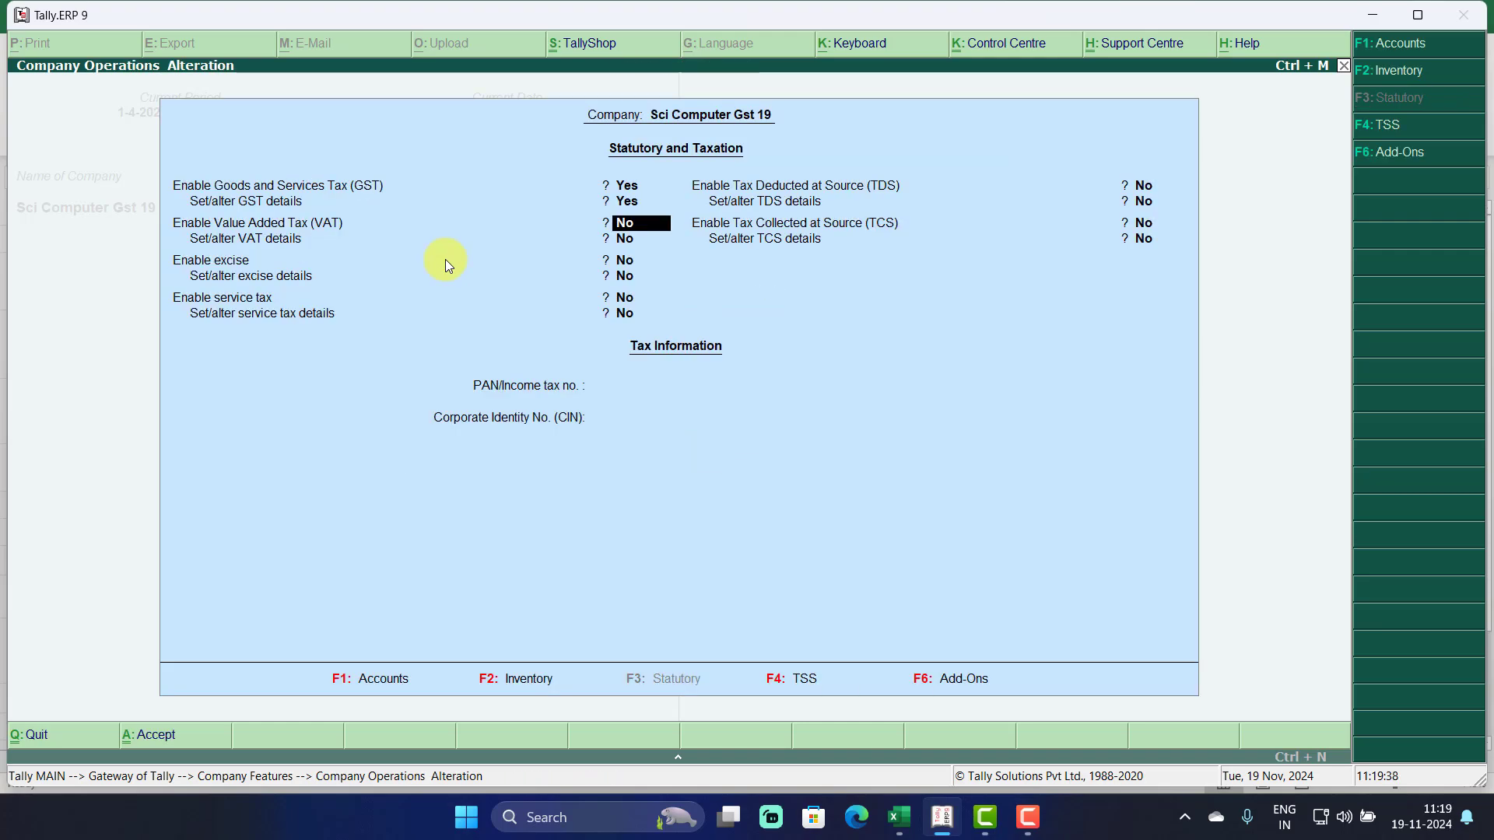
Keep the remaining statutory taxes at No, accept the Statutory and Taxation features, and return to the Gateway of Tally.
{"action": "key", "text": "Return"}
{"action": "key", "text": "Return"}
{"action": "key", "text": "Return"}
{"action": "key", "text": "Return"}
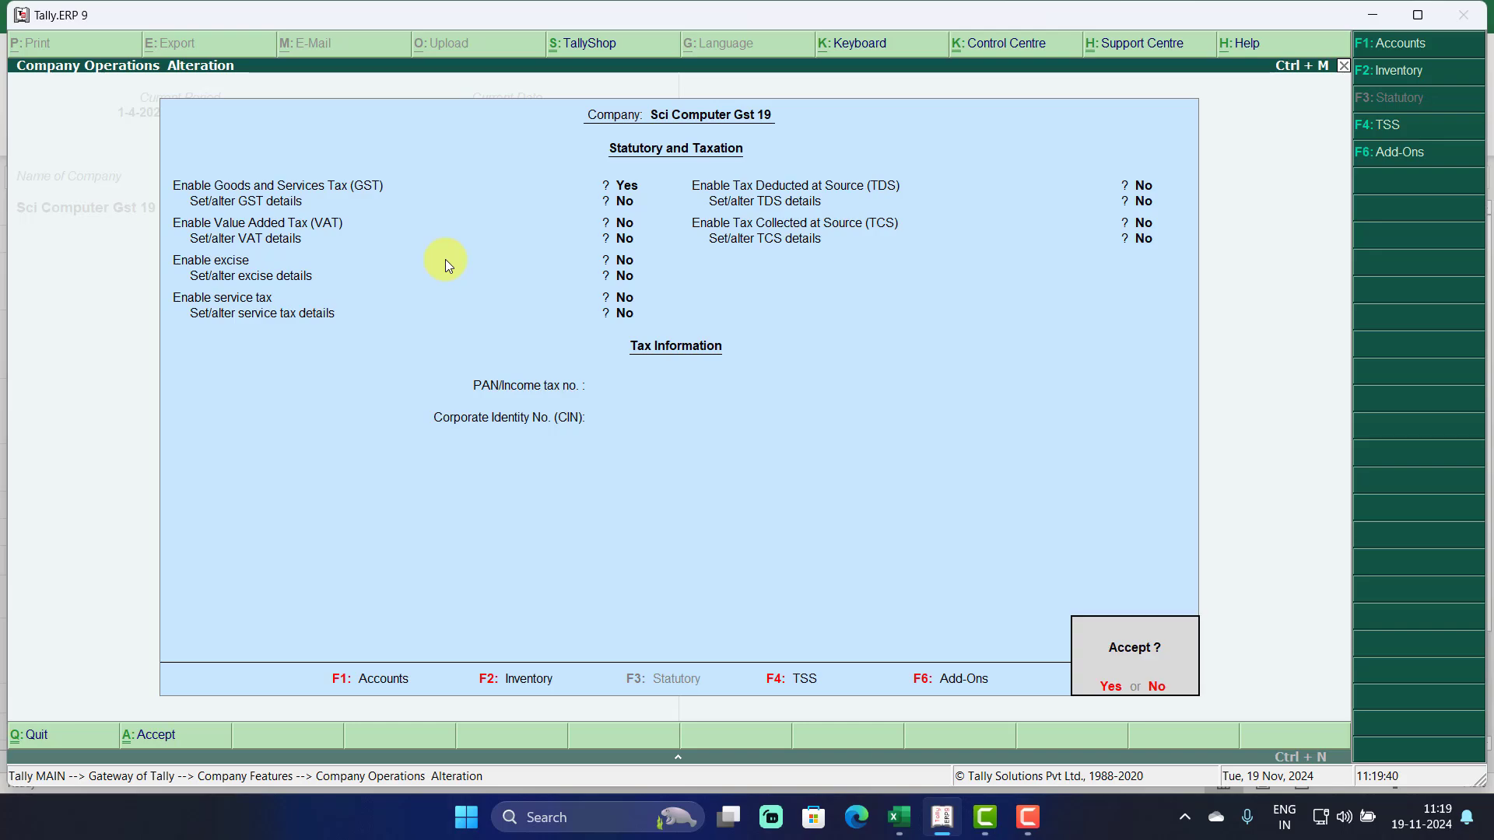
{"action": "key", "text": "Return"}
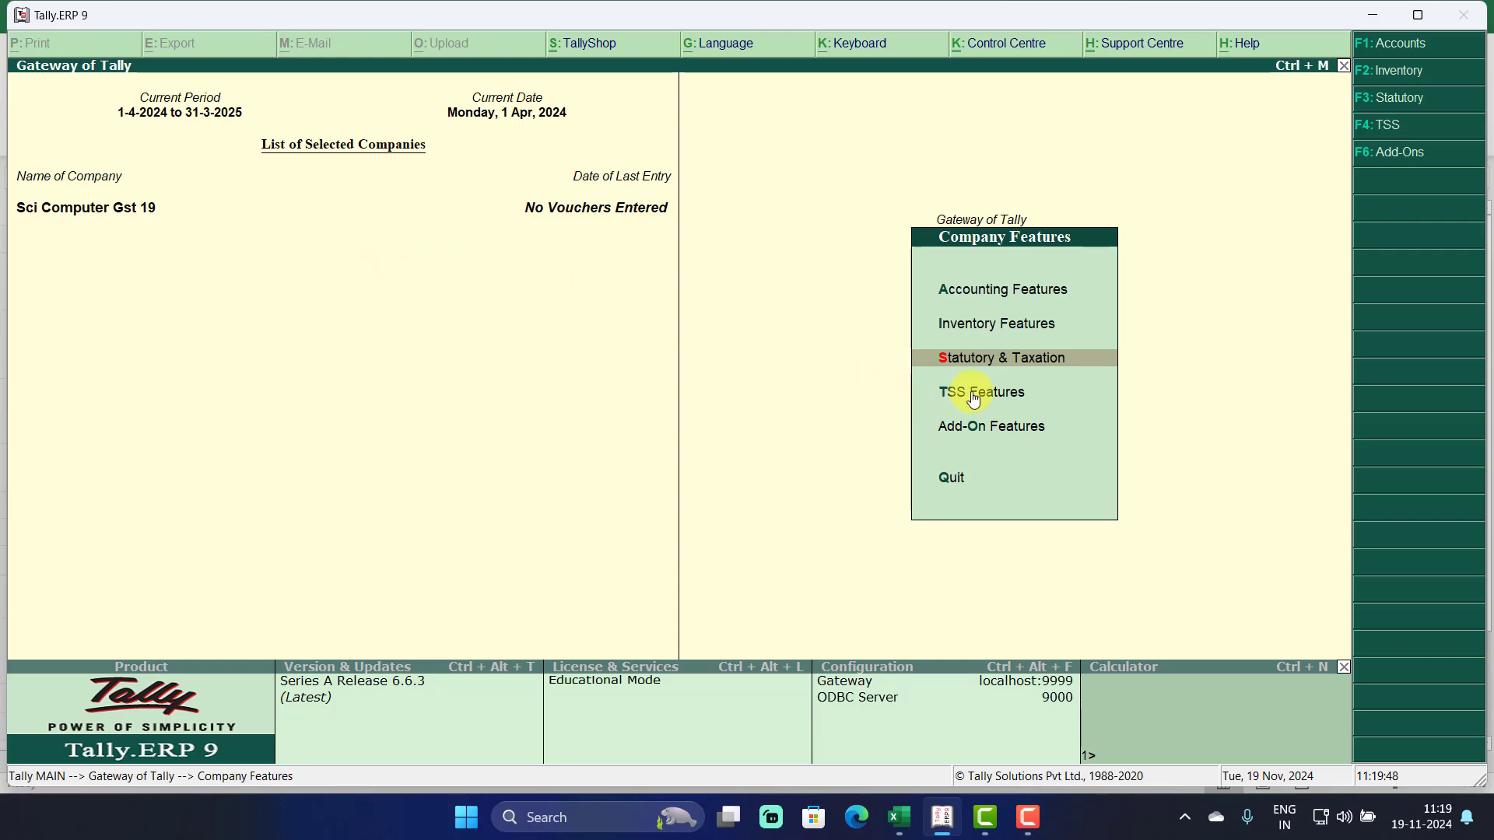
{"action": "key", "text": "Escape"}
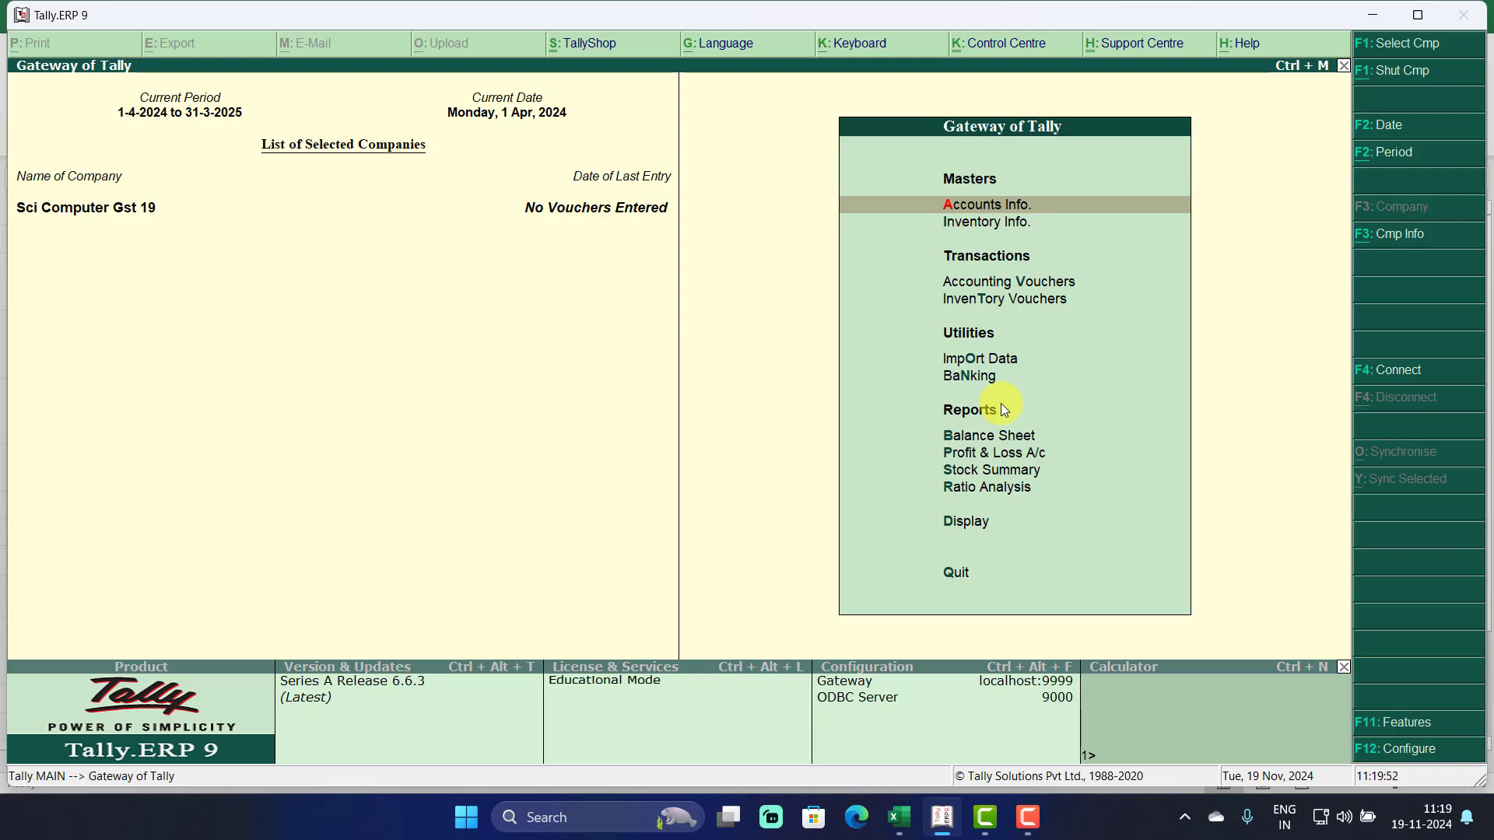
Start a purchase voucher with supplier invoice number 01 and keep the date 1-Apr-2024.
{"action": "left_click", "coordinate": [993, 284]}
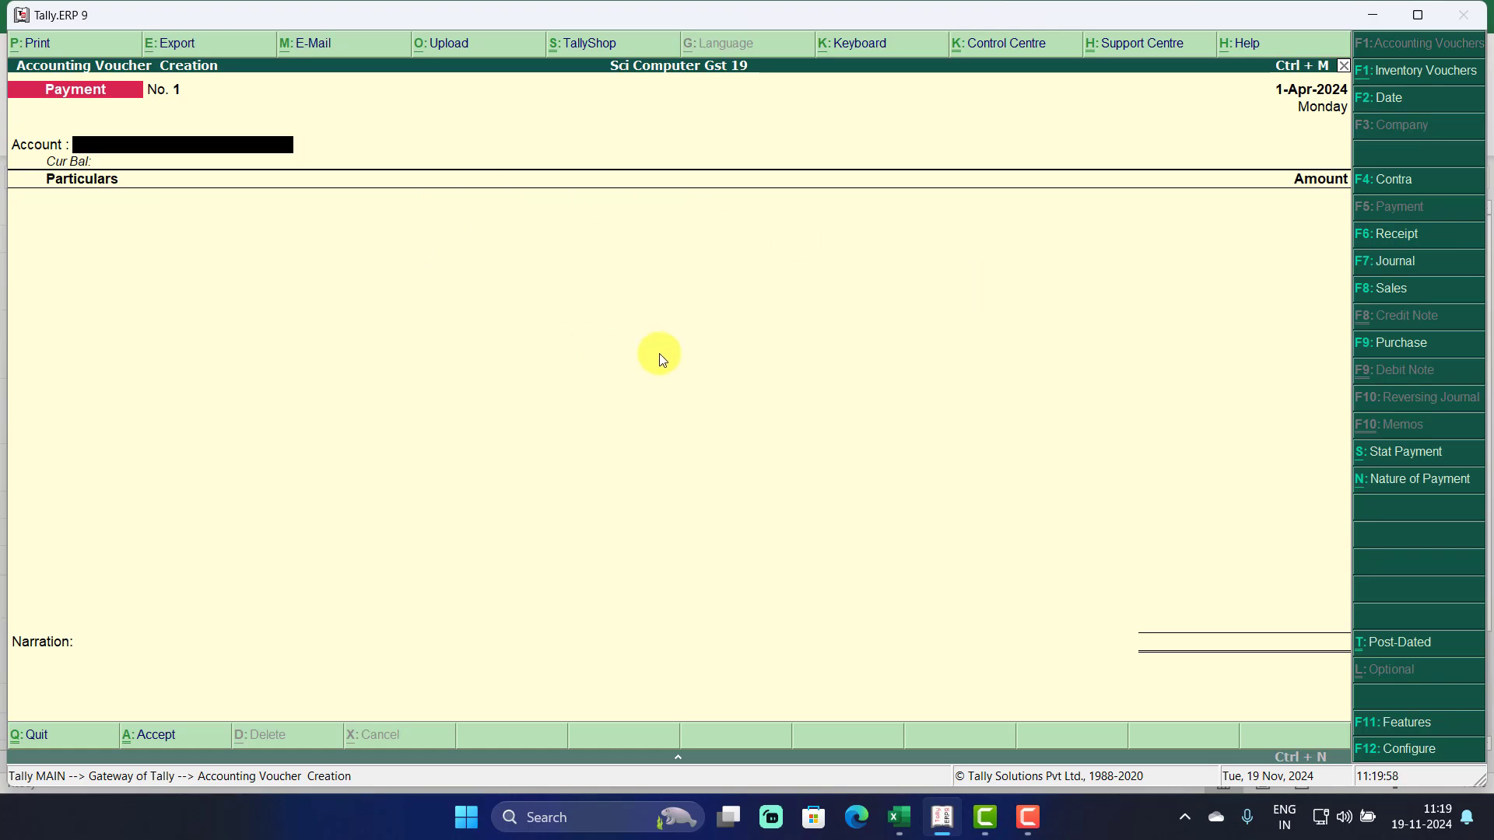
{"action": "left_click", "coordinate": [1390, 344]}
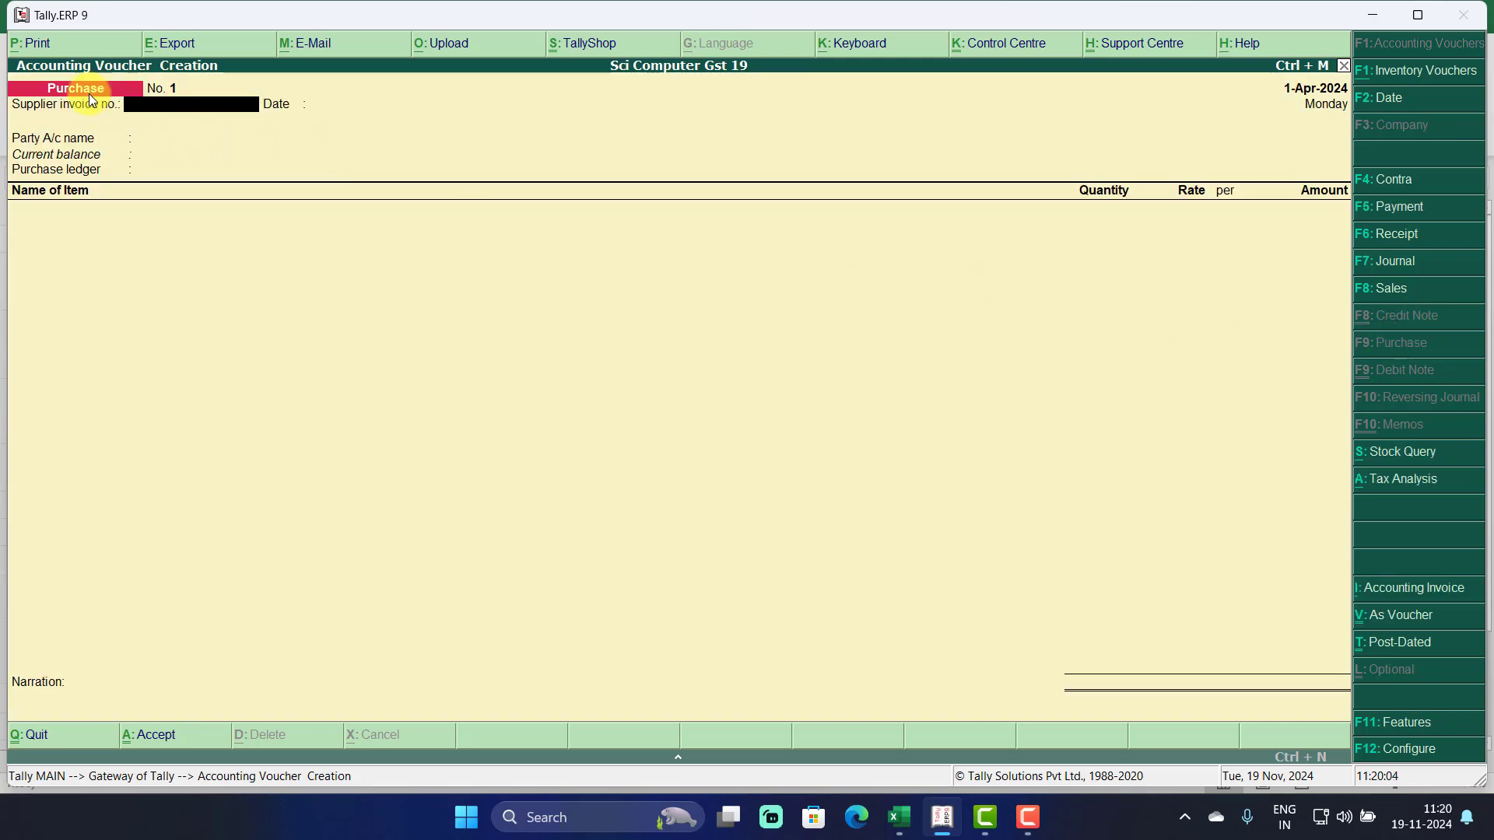
{"action": "left_click", "coordinate": [130, 104]}
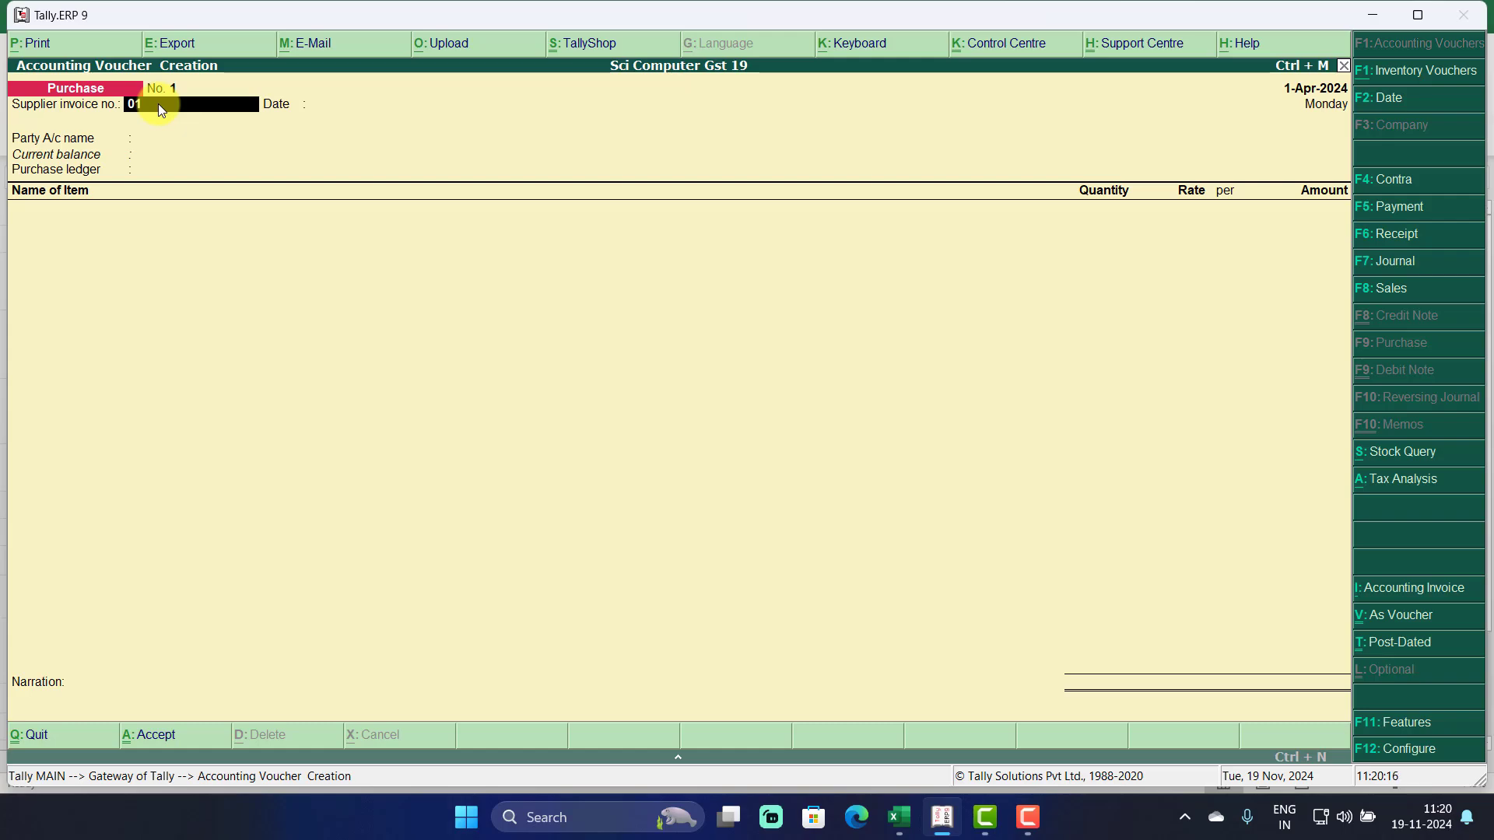
{"action": "key", "text": "Return"}
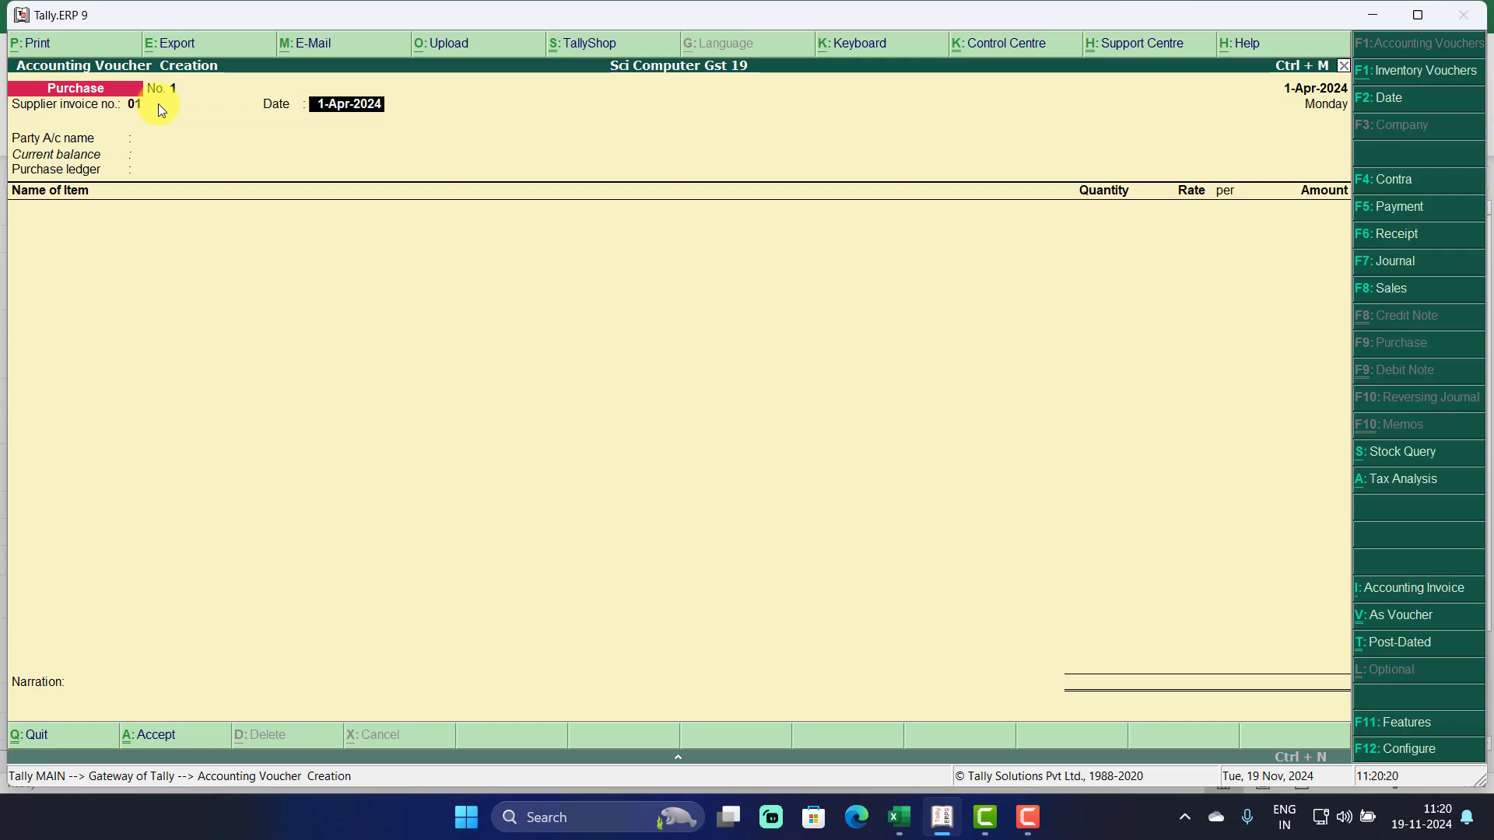
{"action": "key", "text": "Return"}
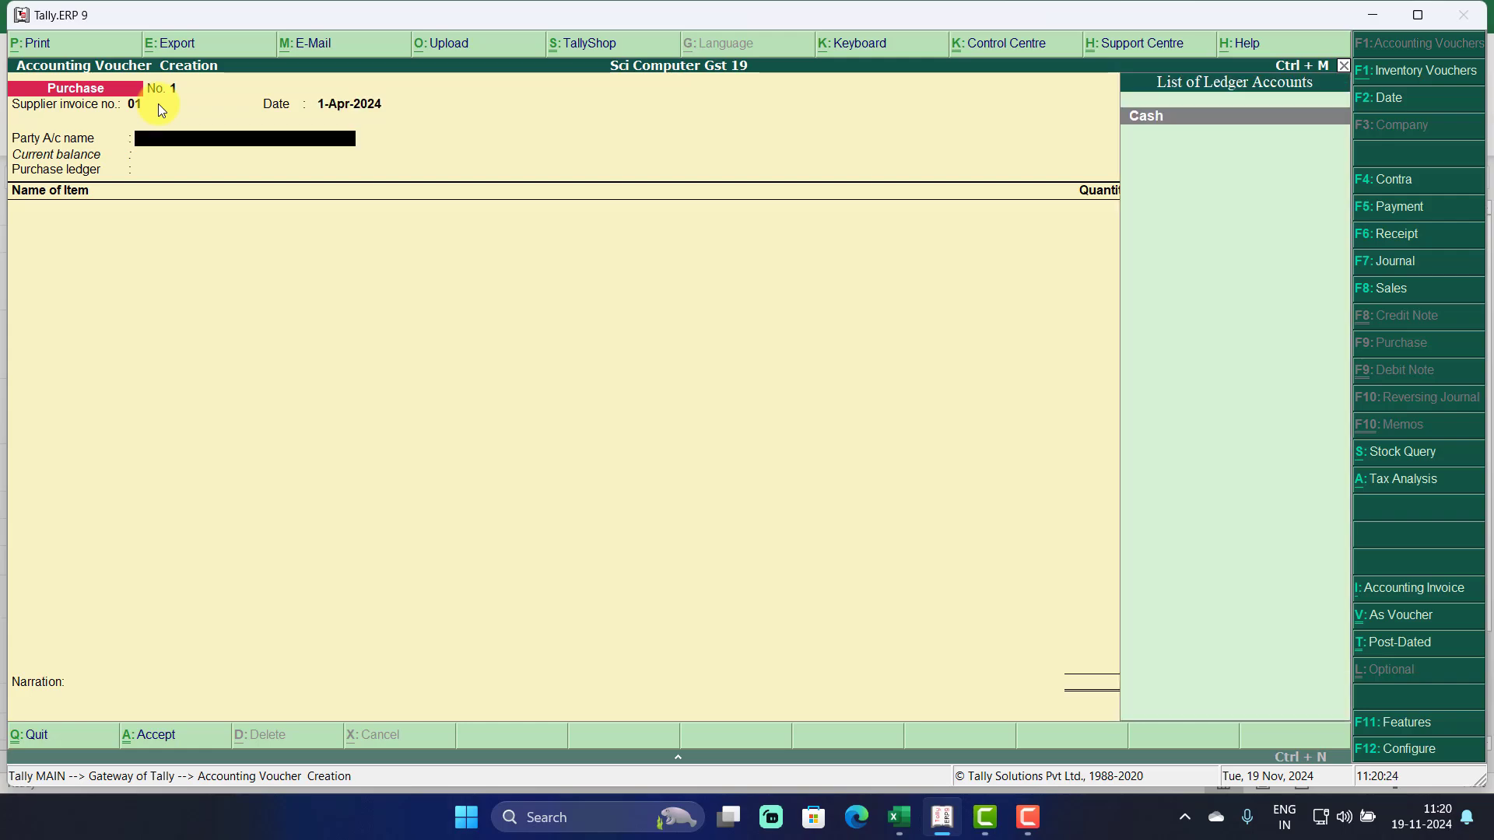
Choose Cash as the party account and set the supplier's GST registration type to Regular.
{"action": "key", "text": "Return"}
{"action": "key", "text": "Return"}
{"action": "key", "text": "Return"}
{"action": "key", "text": "Return"}
{"action": "key", "text": "Return"}
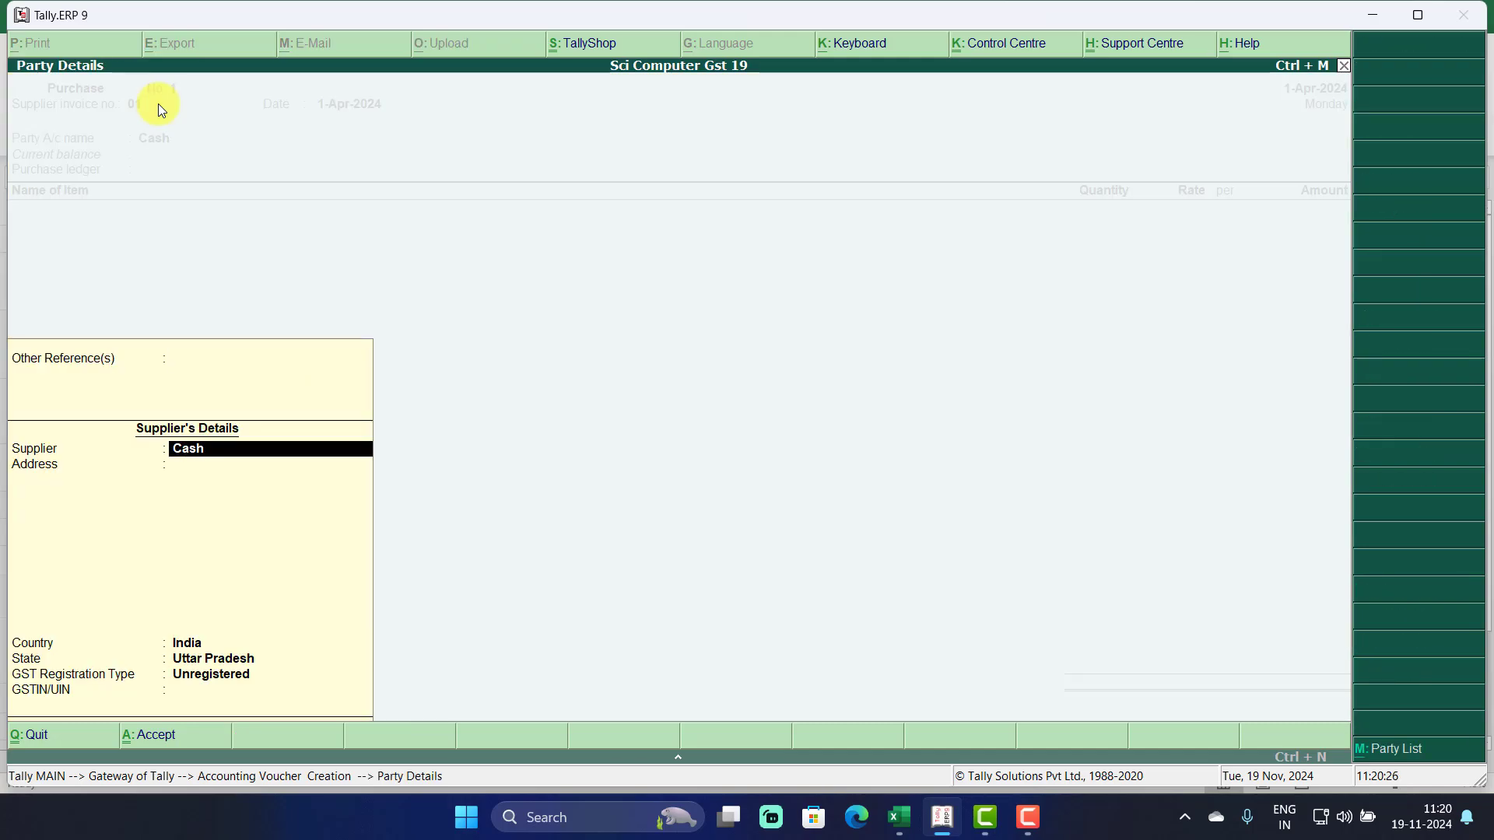
{"action": "key", "text": "Return"}
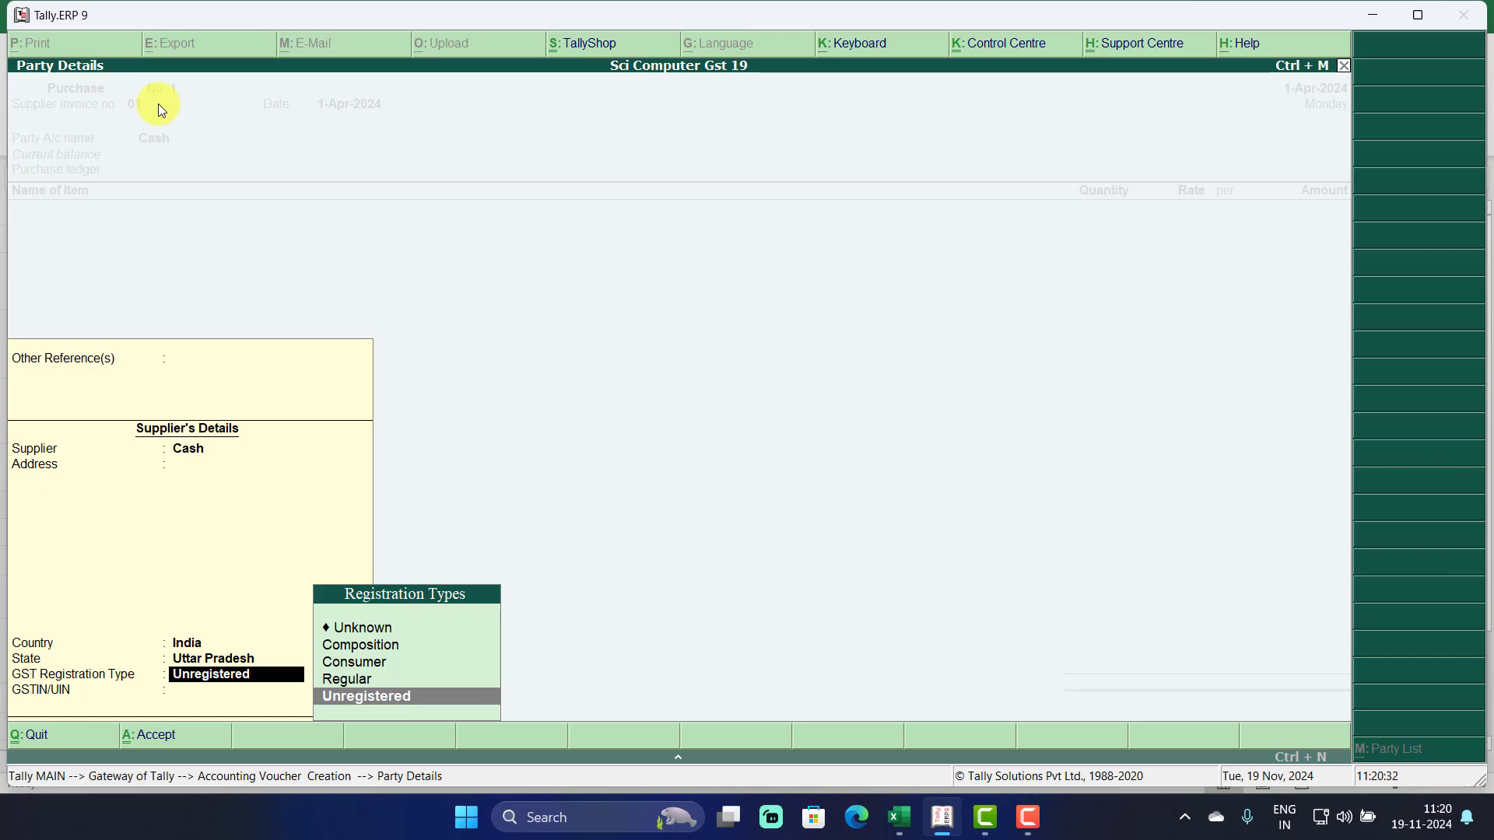
{"action": "key", "text": "Up"}
{"action": "key", "text": "Return"}
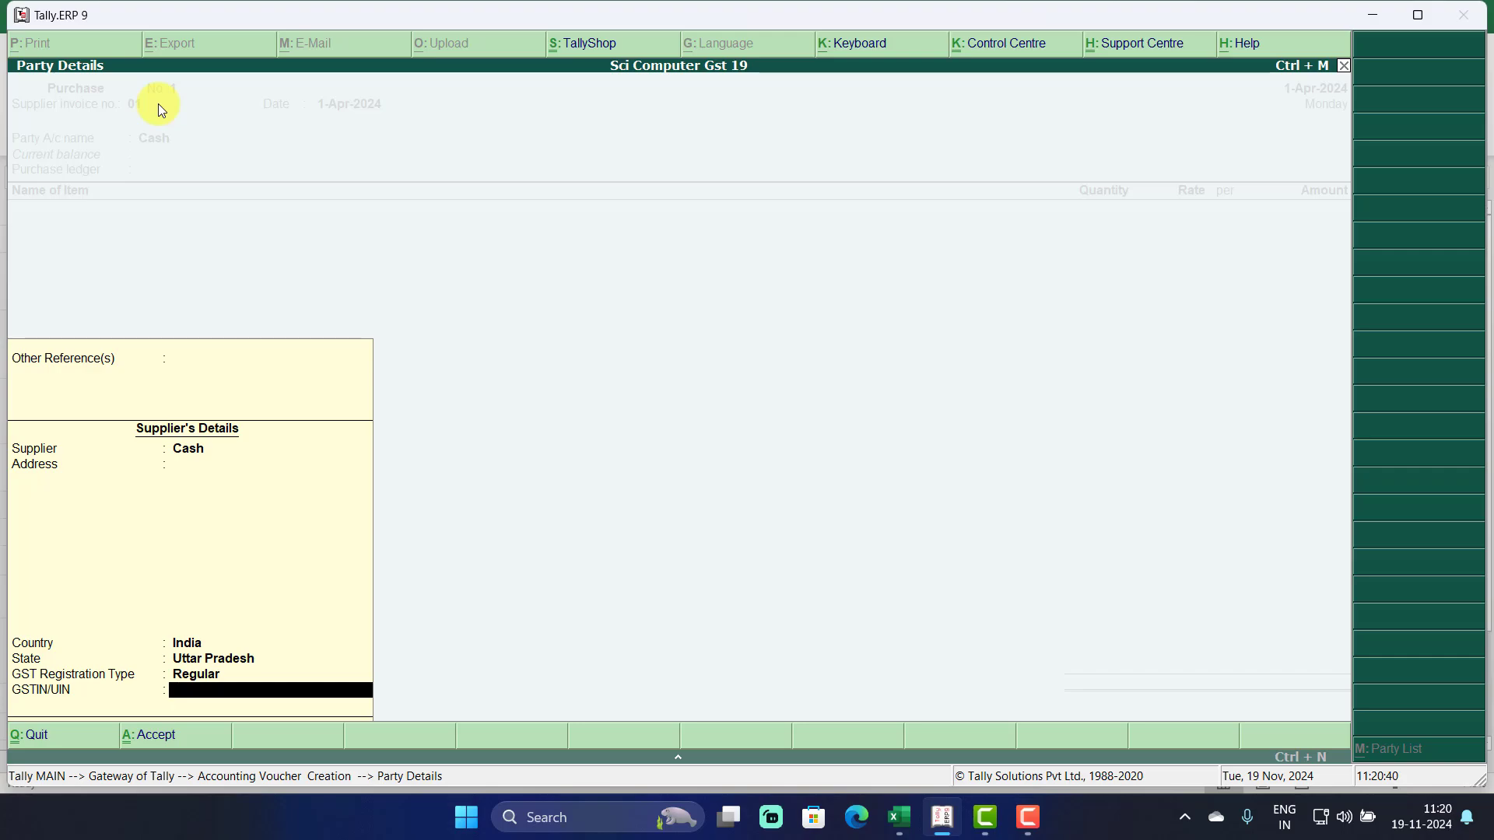
Change the supplier's state to Bihar, enter the supplier's GSTIN/UIN, and accept the party details.
{"action": "key", "text": "Up"}
{"action": "key", "text": "Up"}
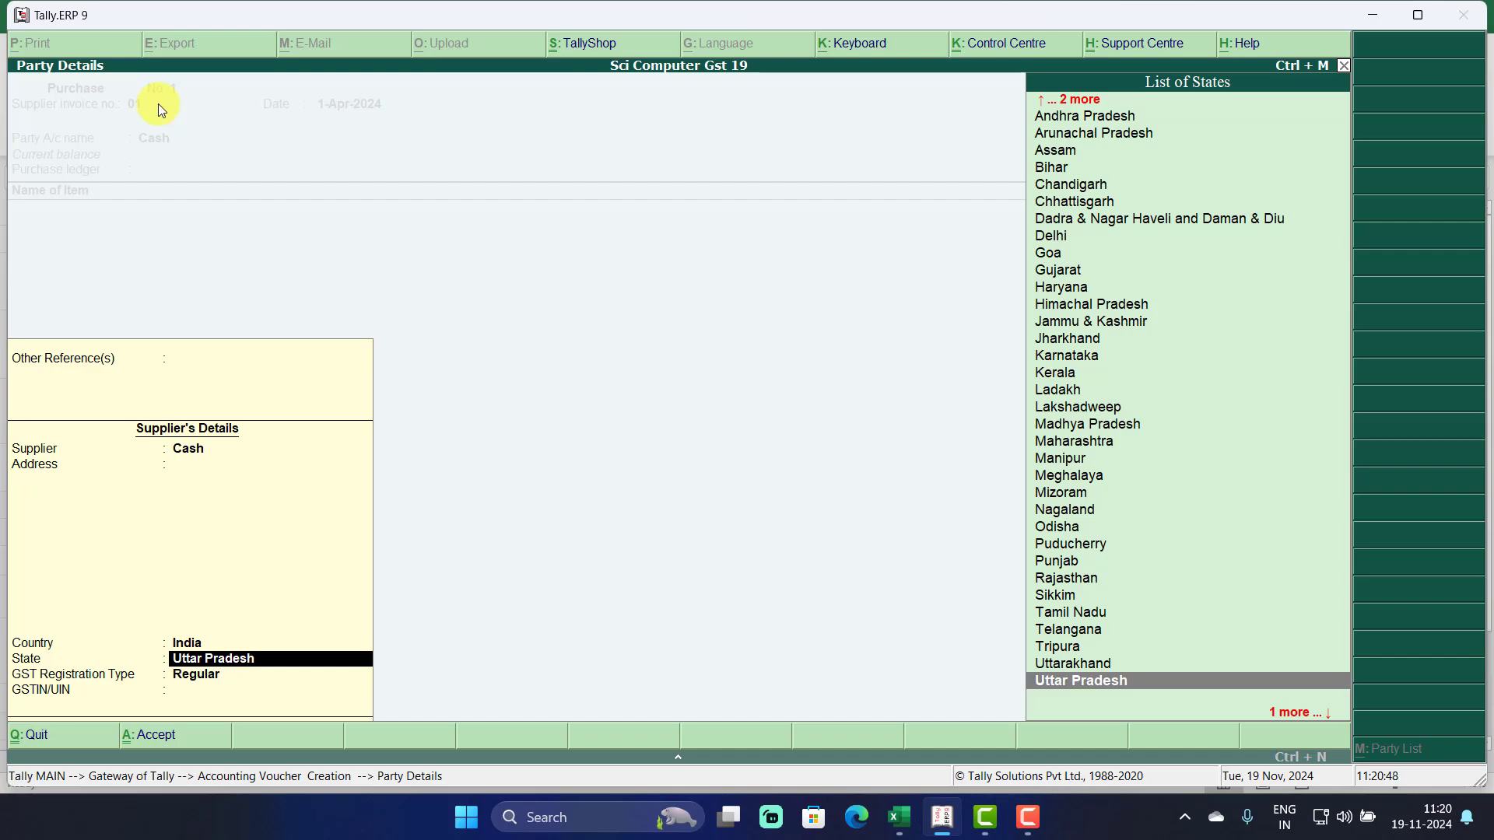
{"action": "type", "text": "Bi"}
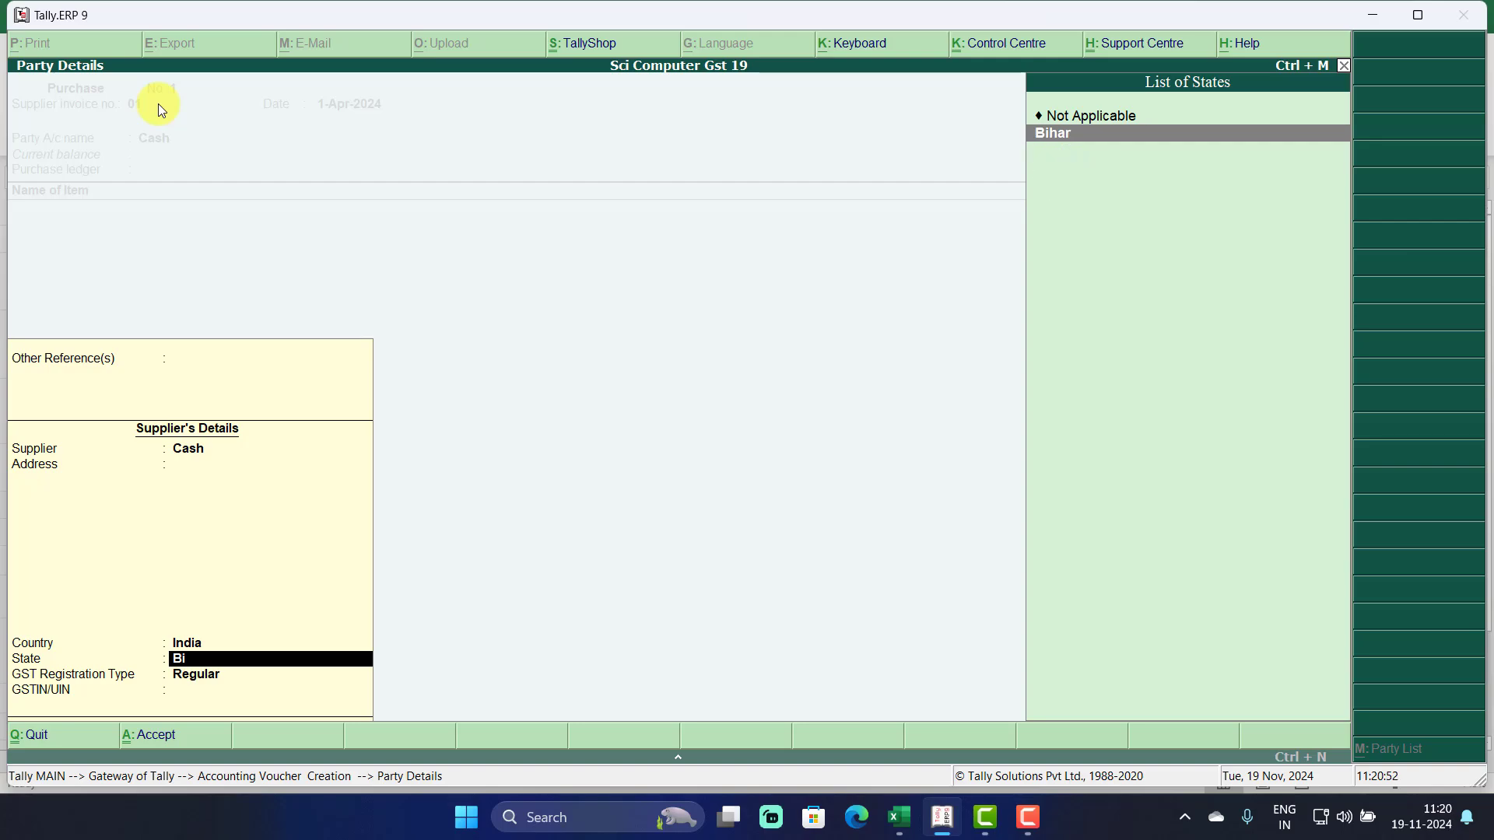
{"action": "key", "text": "Return"}
{"action": "key", "text": "Return"}
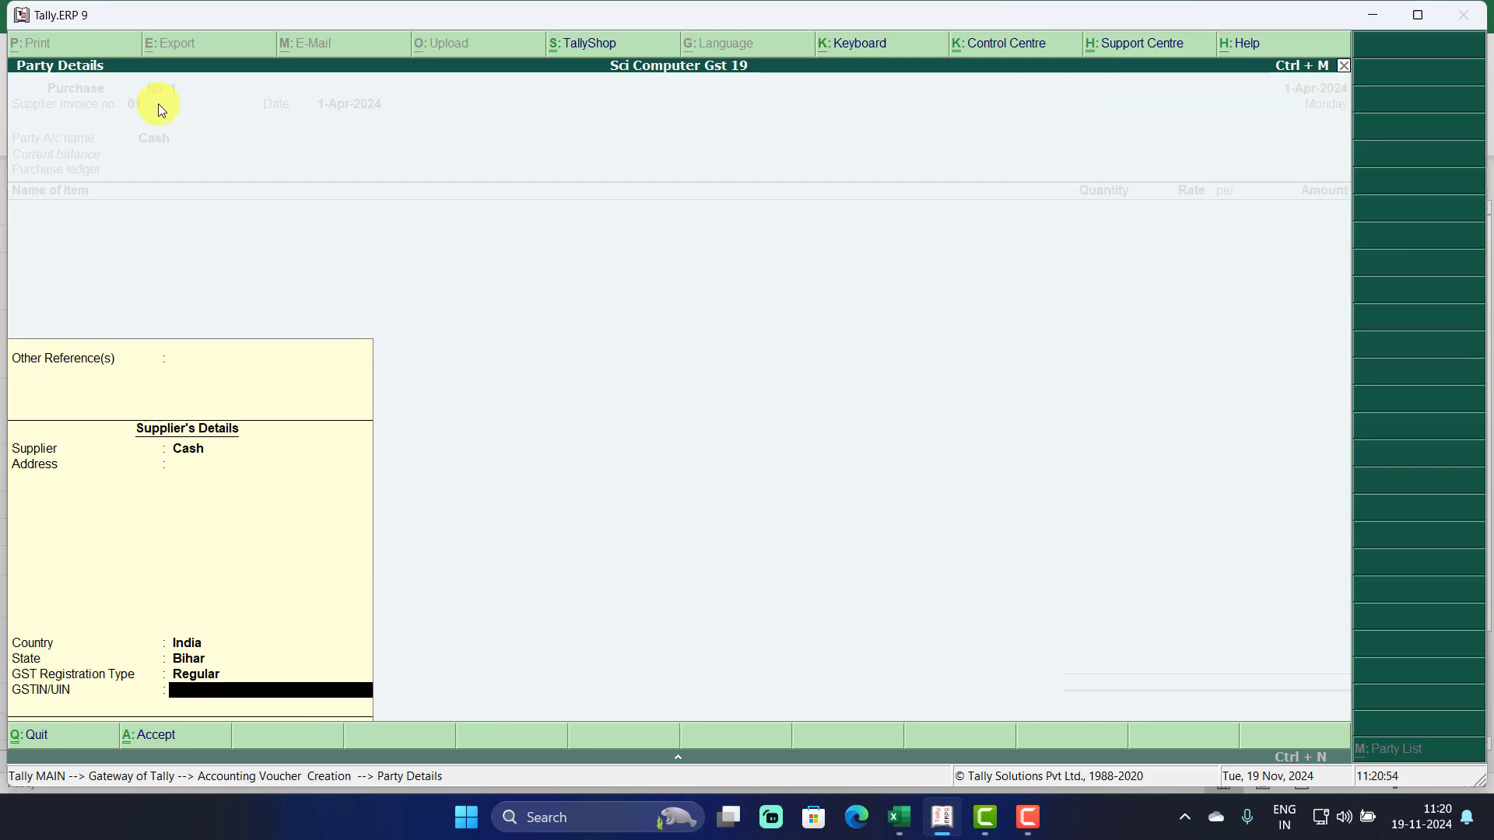
{"action": "type", "text": "09DF454FDSSF"}
{"action": "key", "text": "Return"}
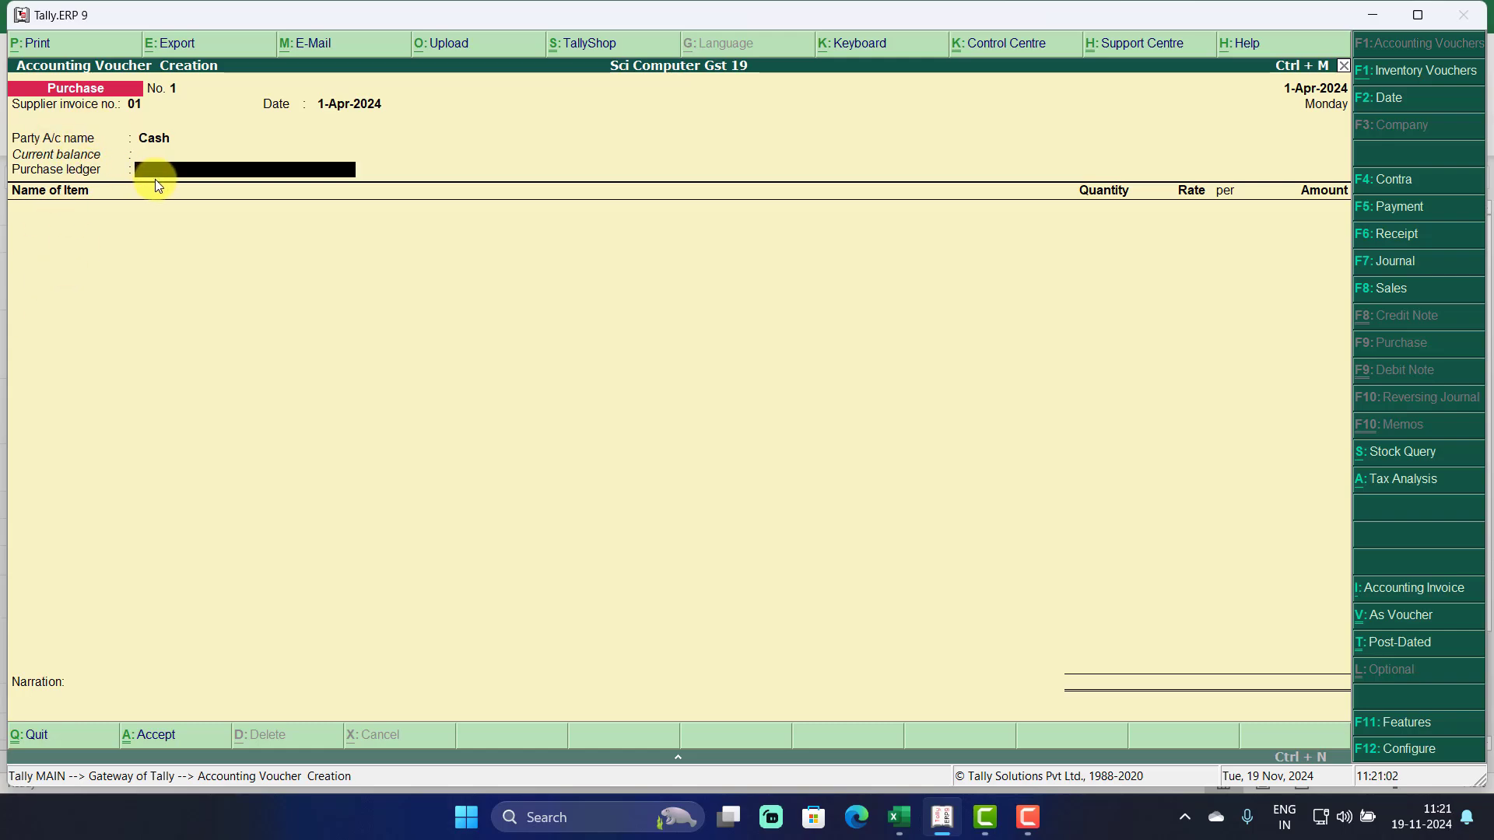
Start a new ledger named "Purhcase" for the purchase ledger field and place it under Purchase Accounts.
{"action": "key", "text": "alt+c"}
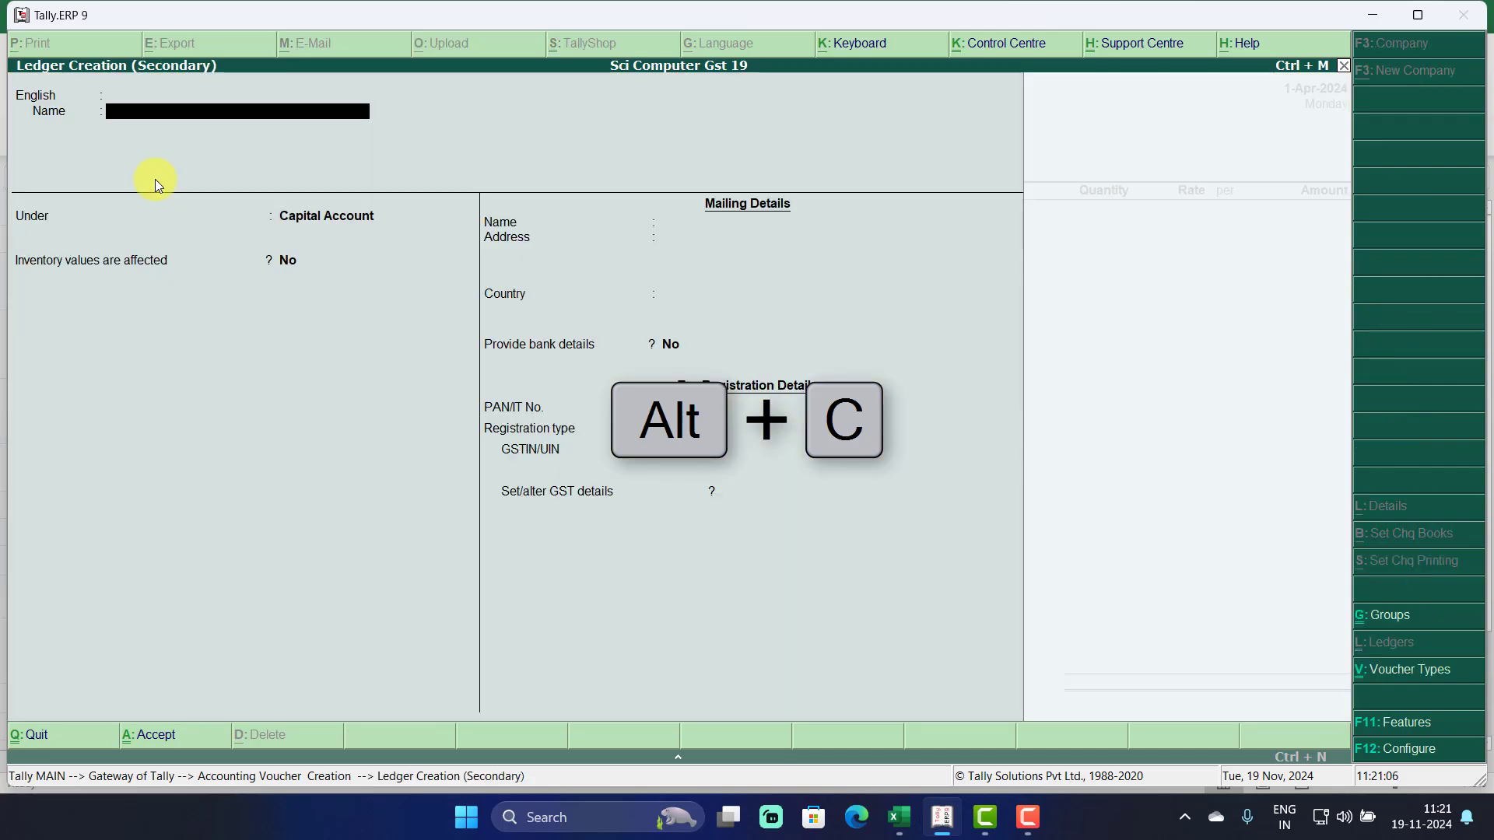
{"action": "type", "text": "Purhcase"}
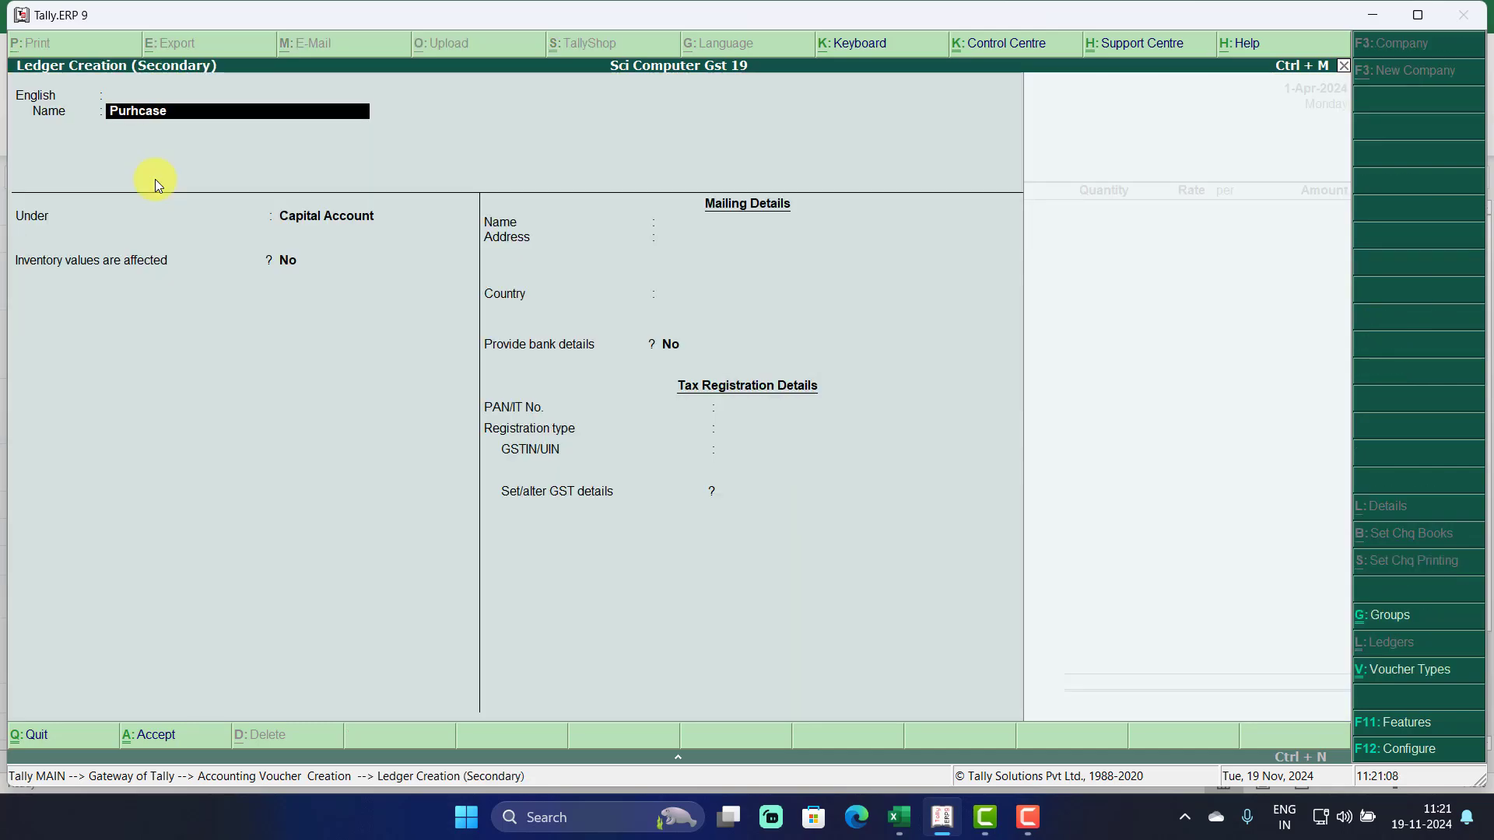
{"action": "key", "text": "Return"}
{"action": "key", "text": "Return"}
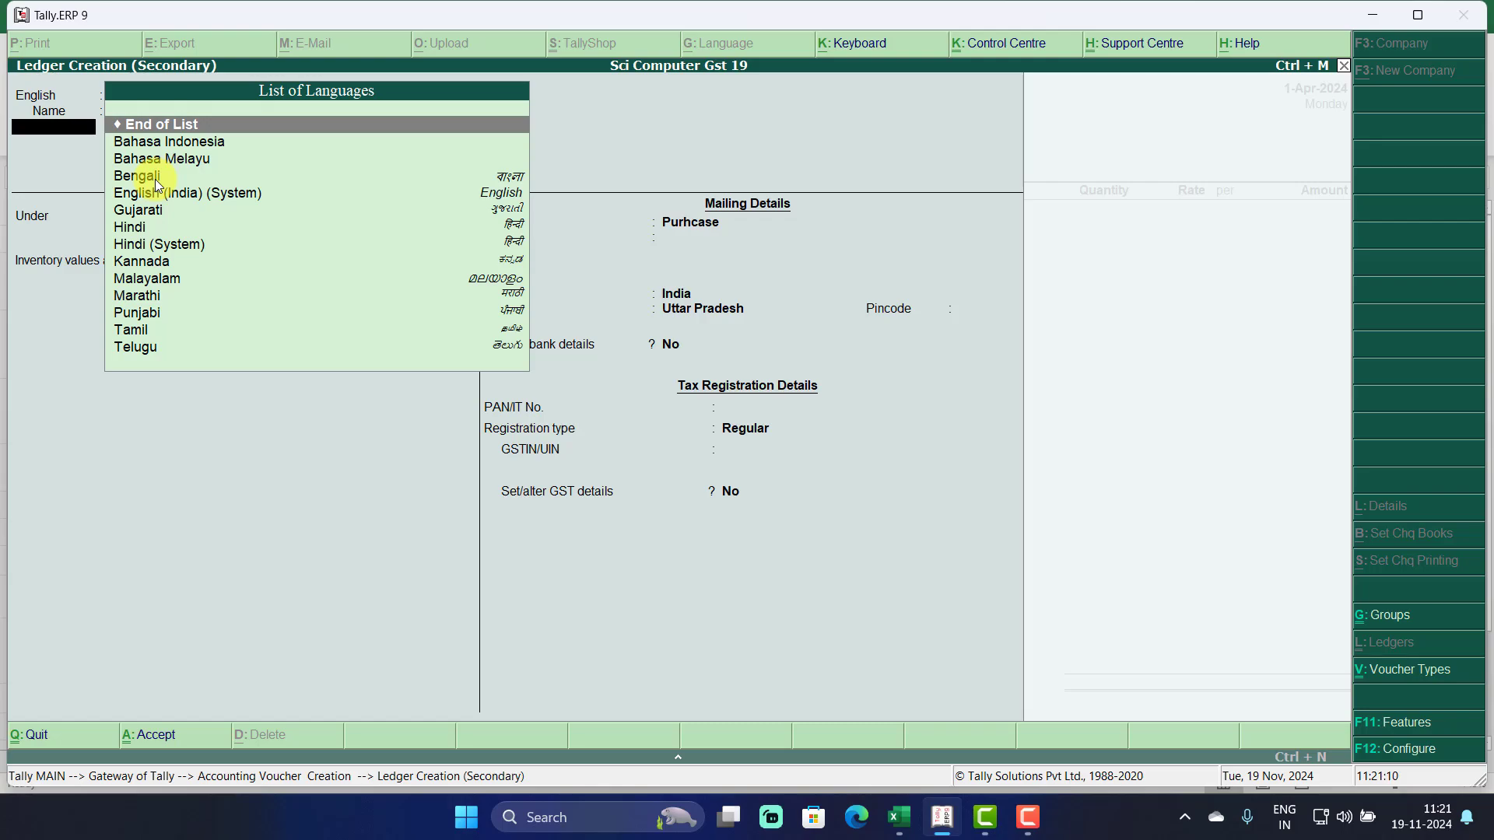
{"action": "key", "text": "Return"}
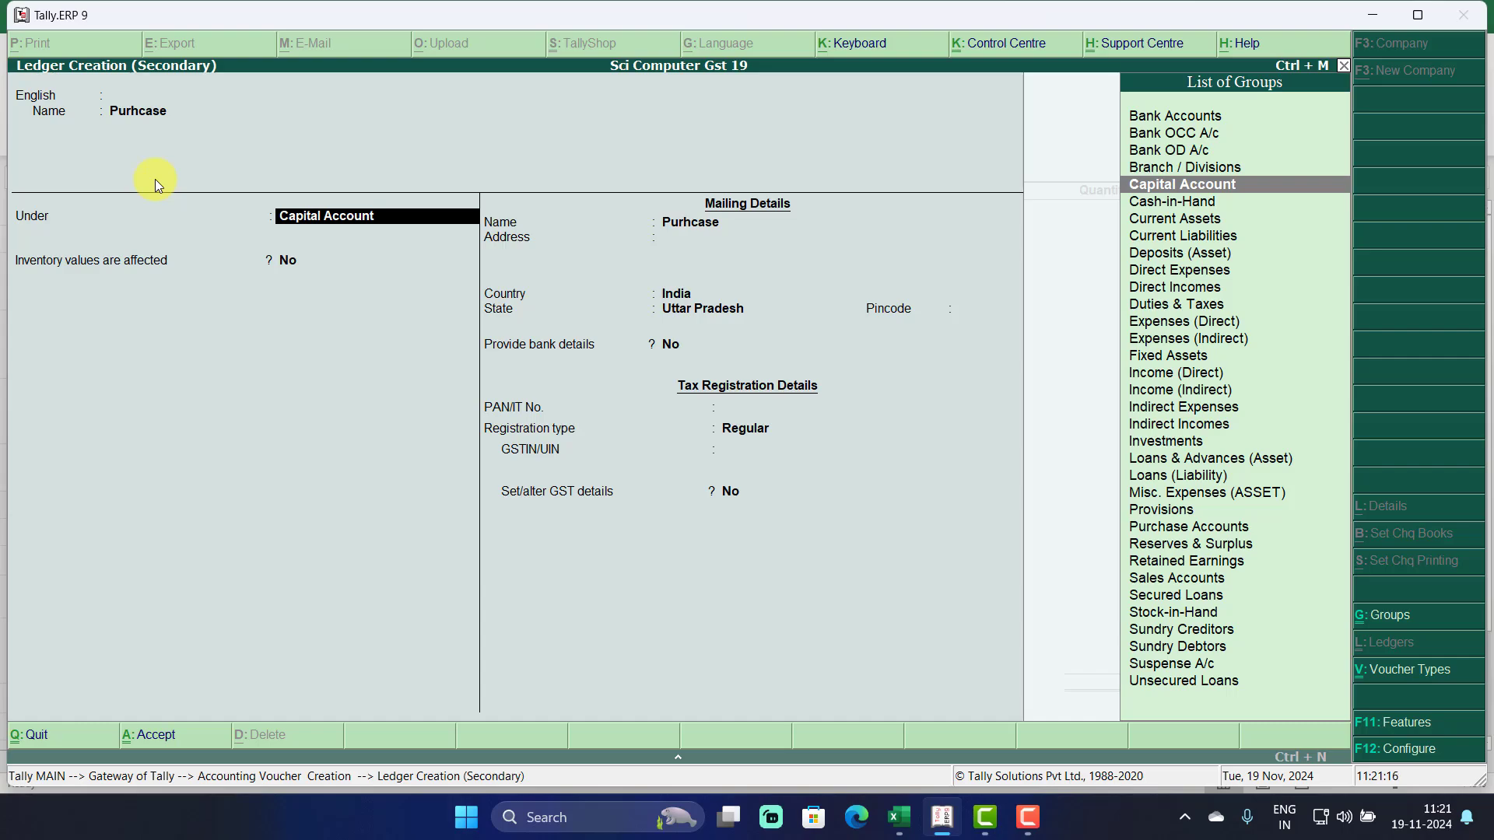
{"action": "type", "text": "Pur"}
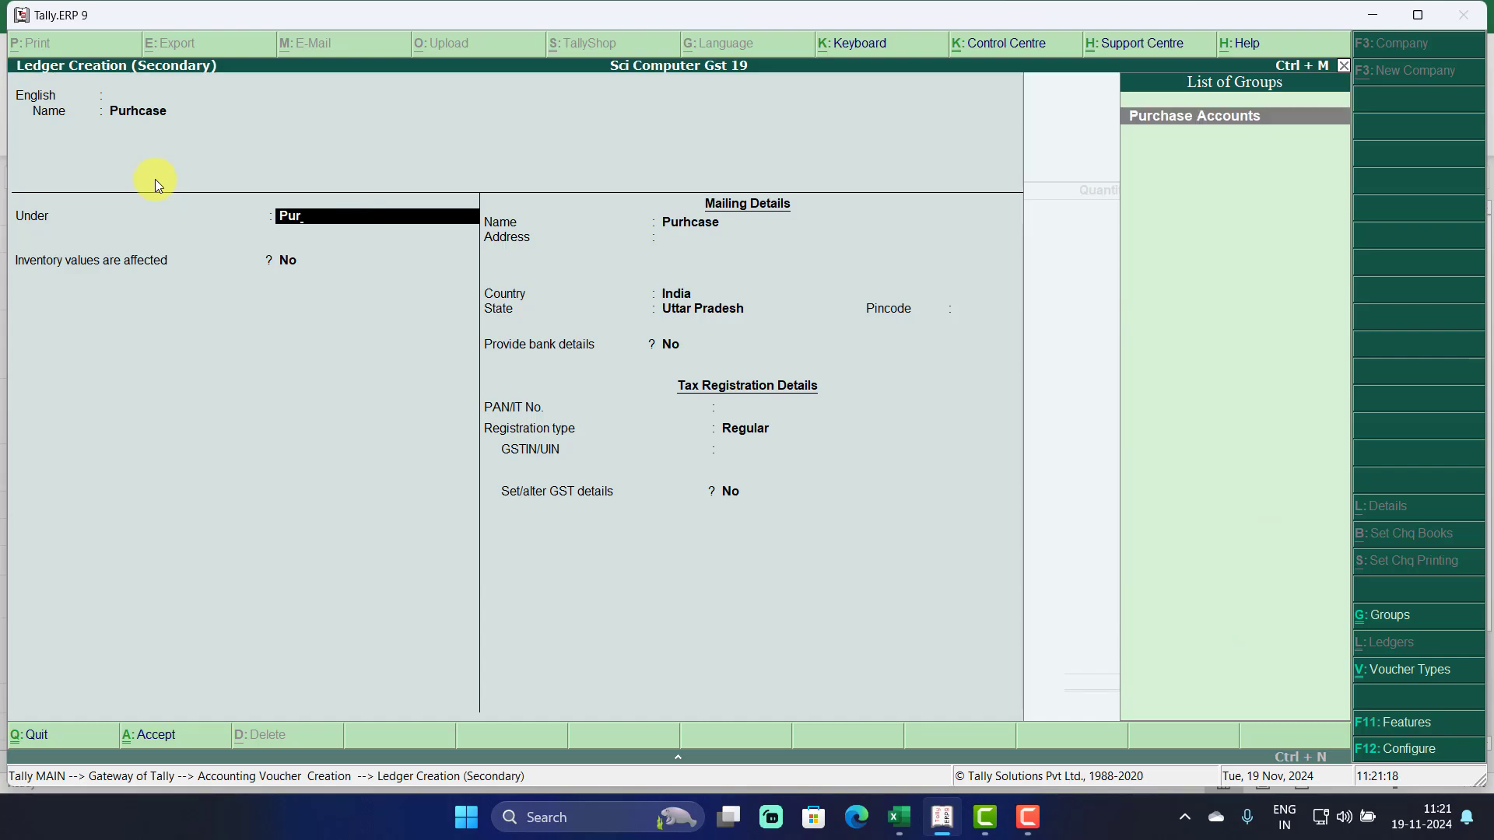
{"action": "key", "text": "BackSpace"}
{"action": "key", "text": "BackSpace"}
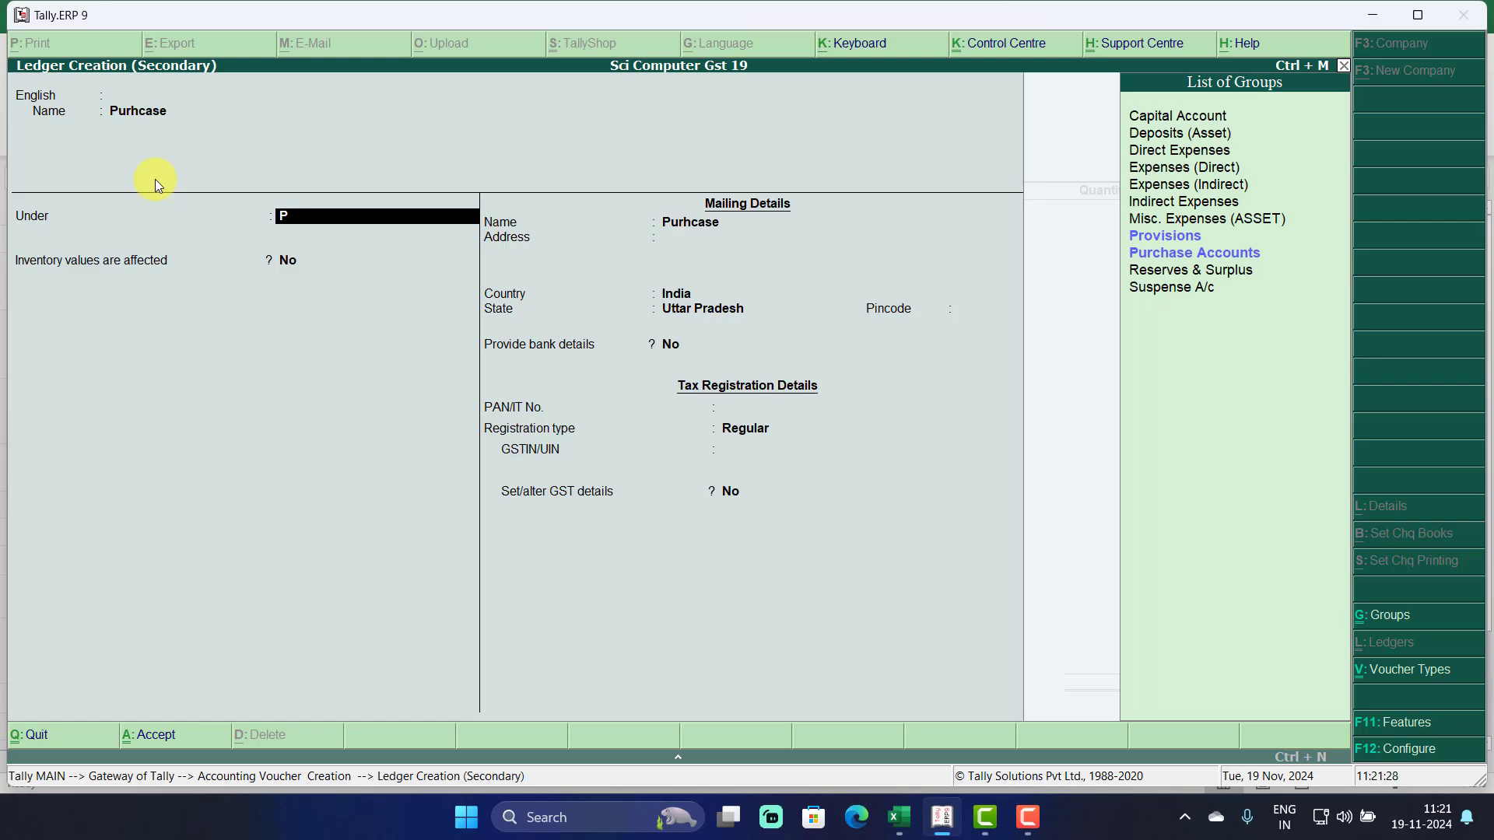
{"action": "key", "text": "Down"}
{"action": "key", "text": "Return"}
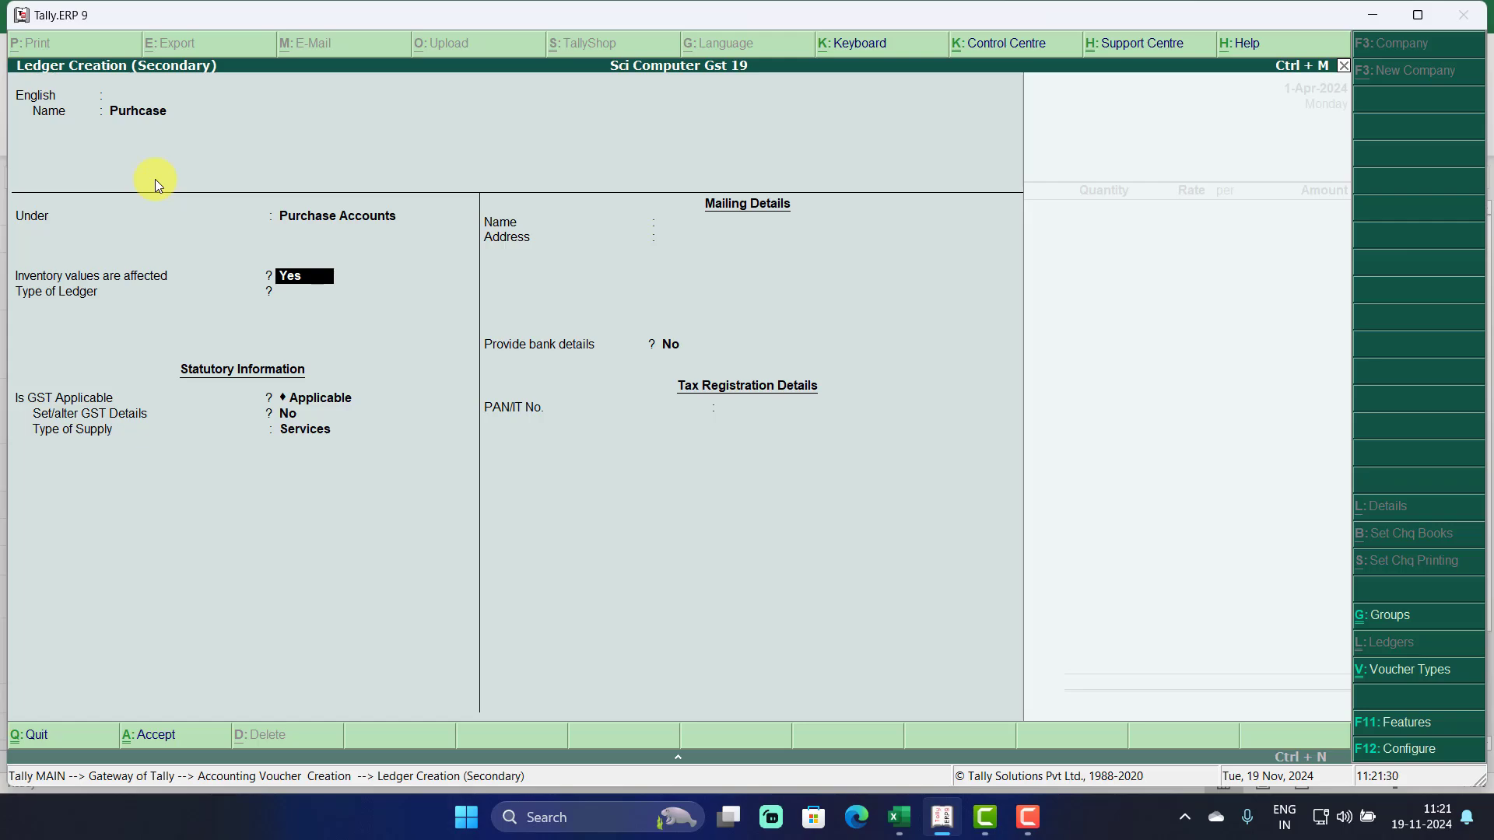
Keep inventory values affected at Yes, enable Set/alter GST Details for the ledger, and keep Is non-GST goods at No.
{"action": "key", "text": "Return"}
{"action": "key", "text": "Return"}
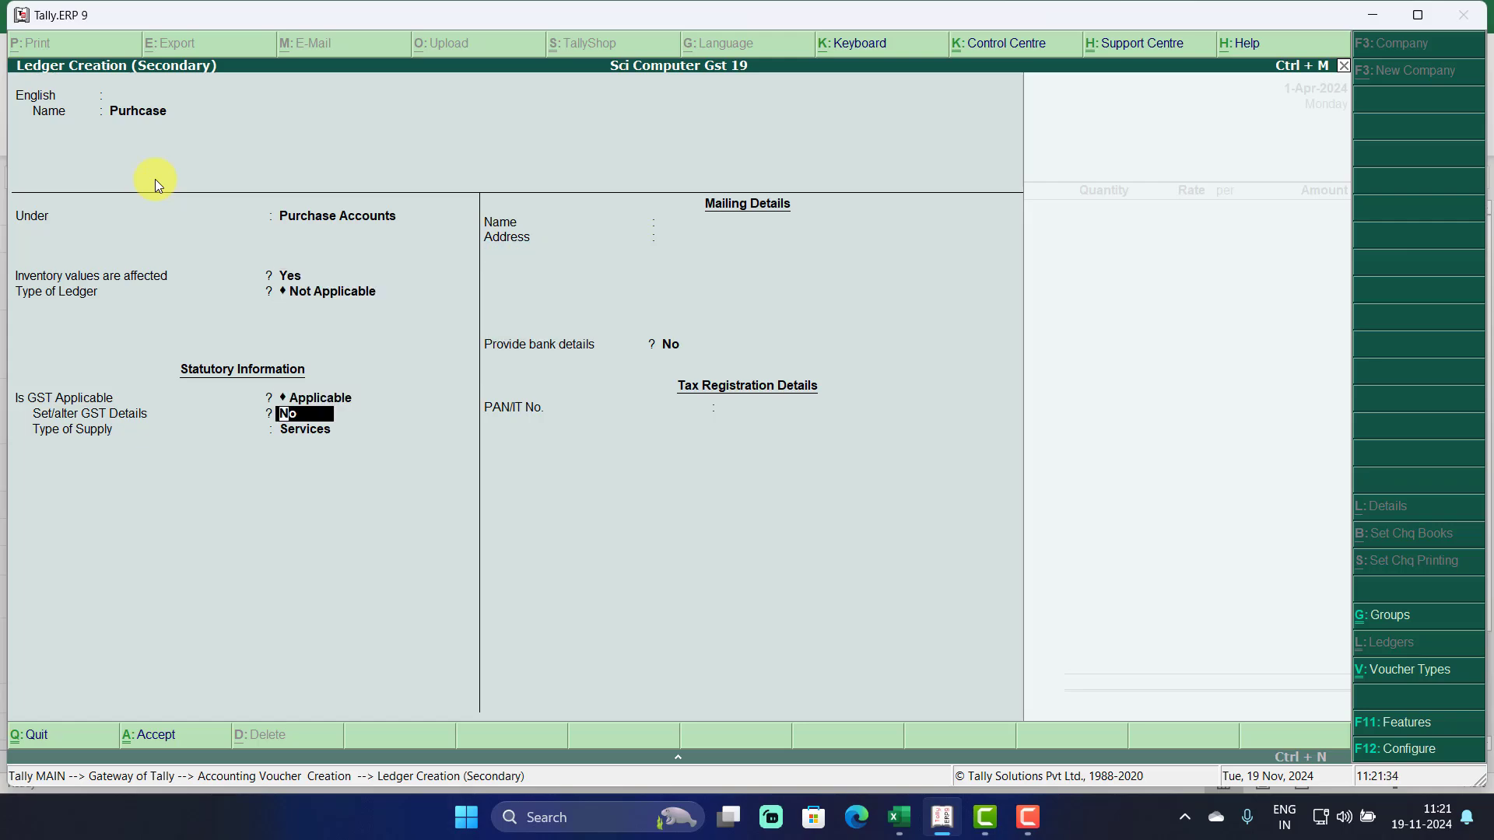
{"action": "type", "text": "y"}
{"action": "key", "text": "Return"}
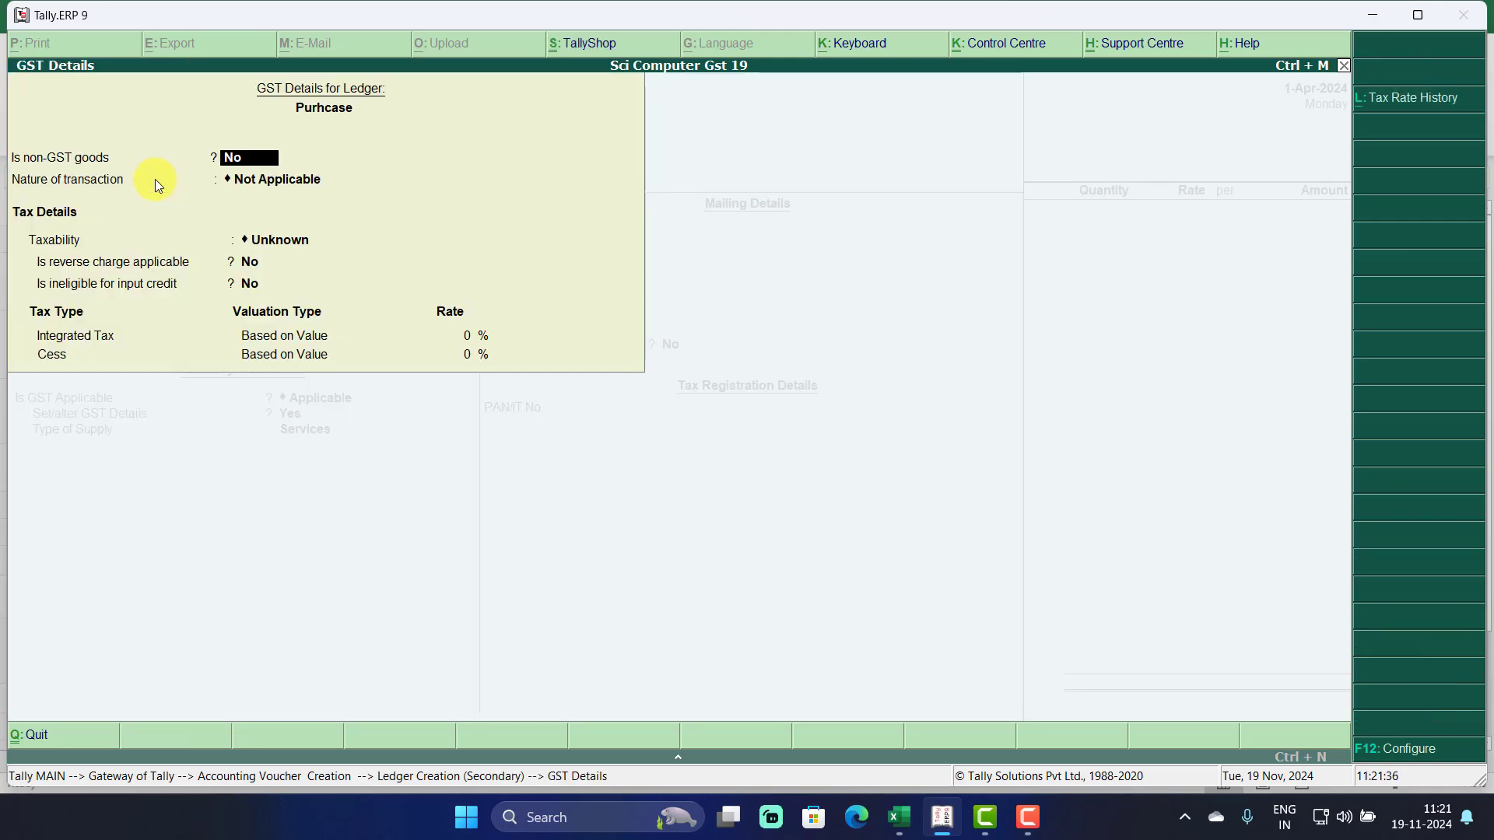
{"action": "key", "text": "Return"}
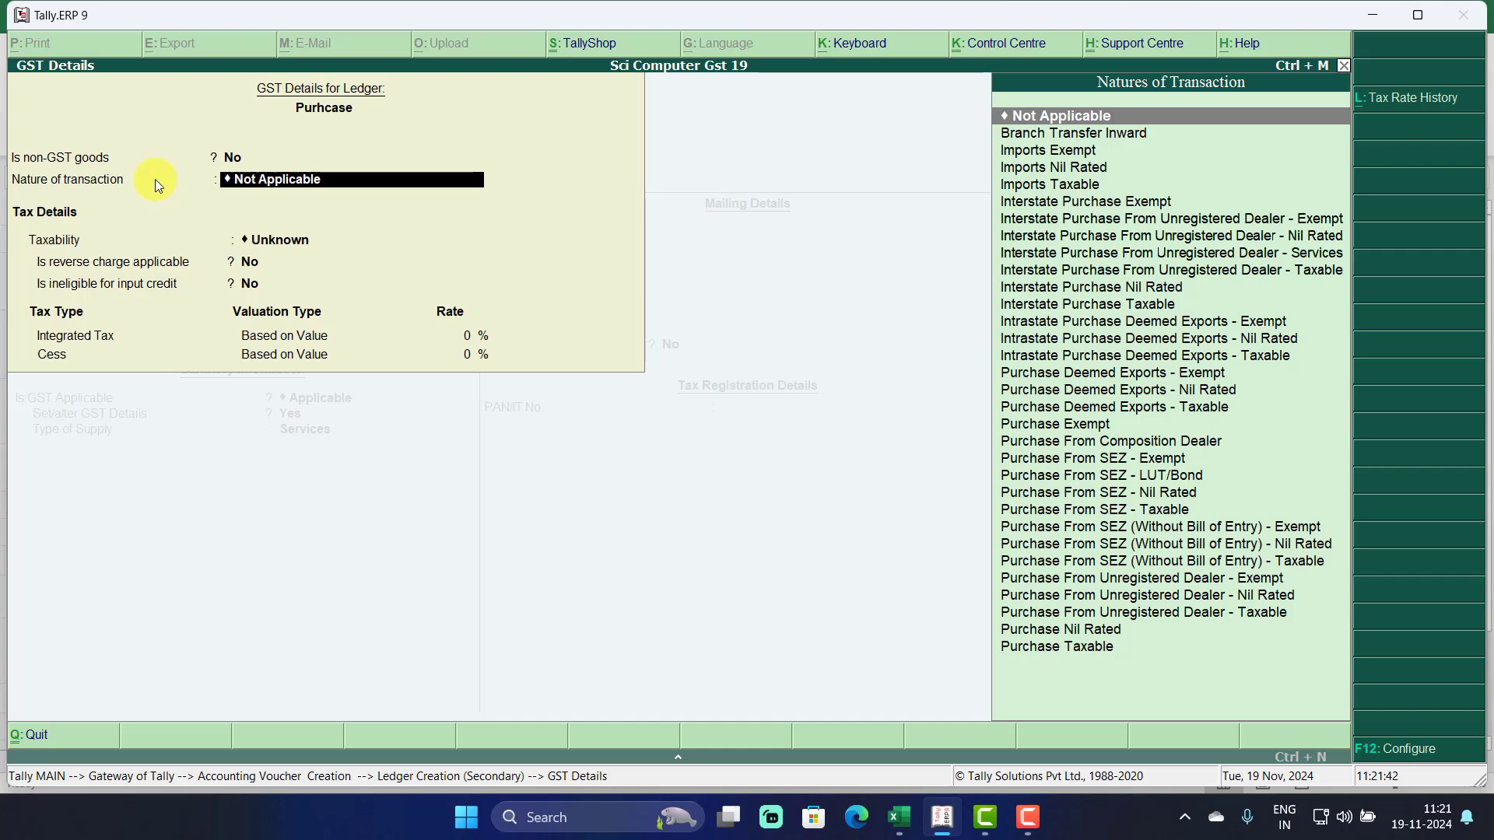
Set the purchase ledger's nature of transaction to Not Applicable, keep taxability Unknown, and accept its GST details.
{"action": "type", "text": "Tax"}
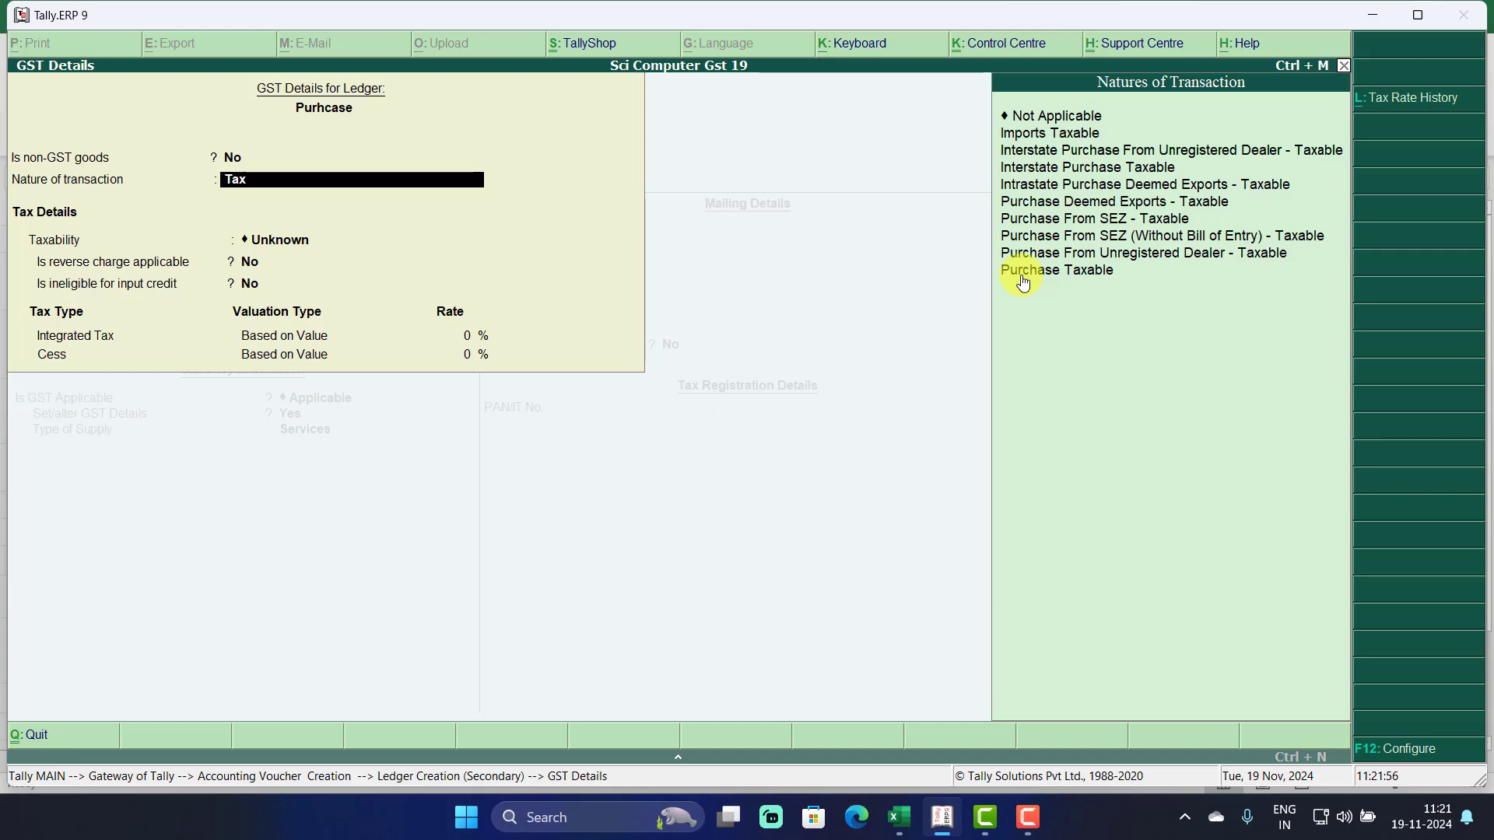
{"action": "left_click", "coordinate": [1054, 115]}
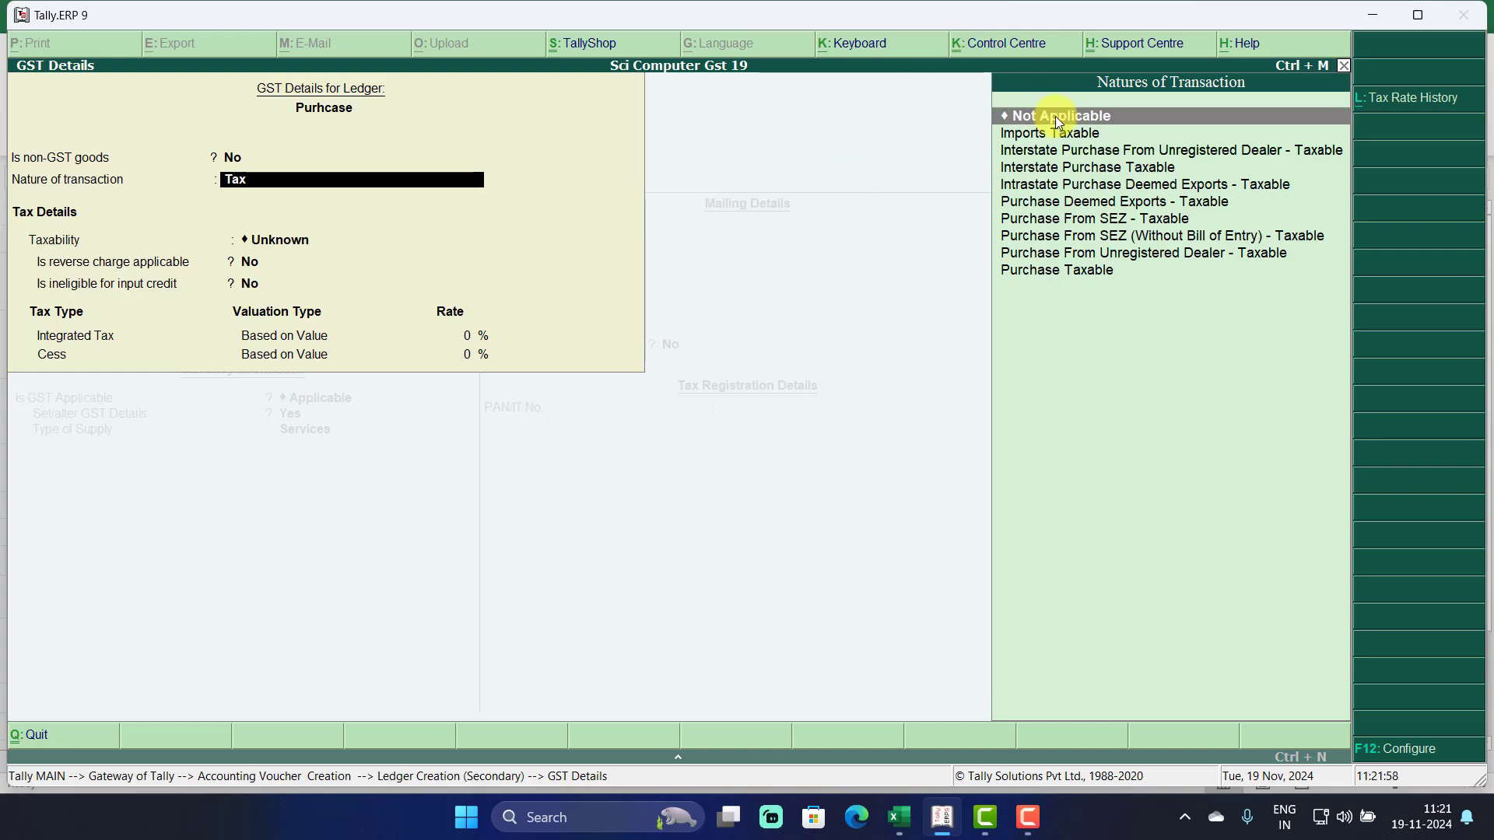
{"action": "left_click", "coordinate": [1055, 115]}
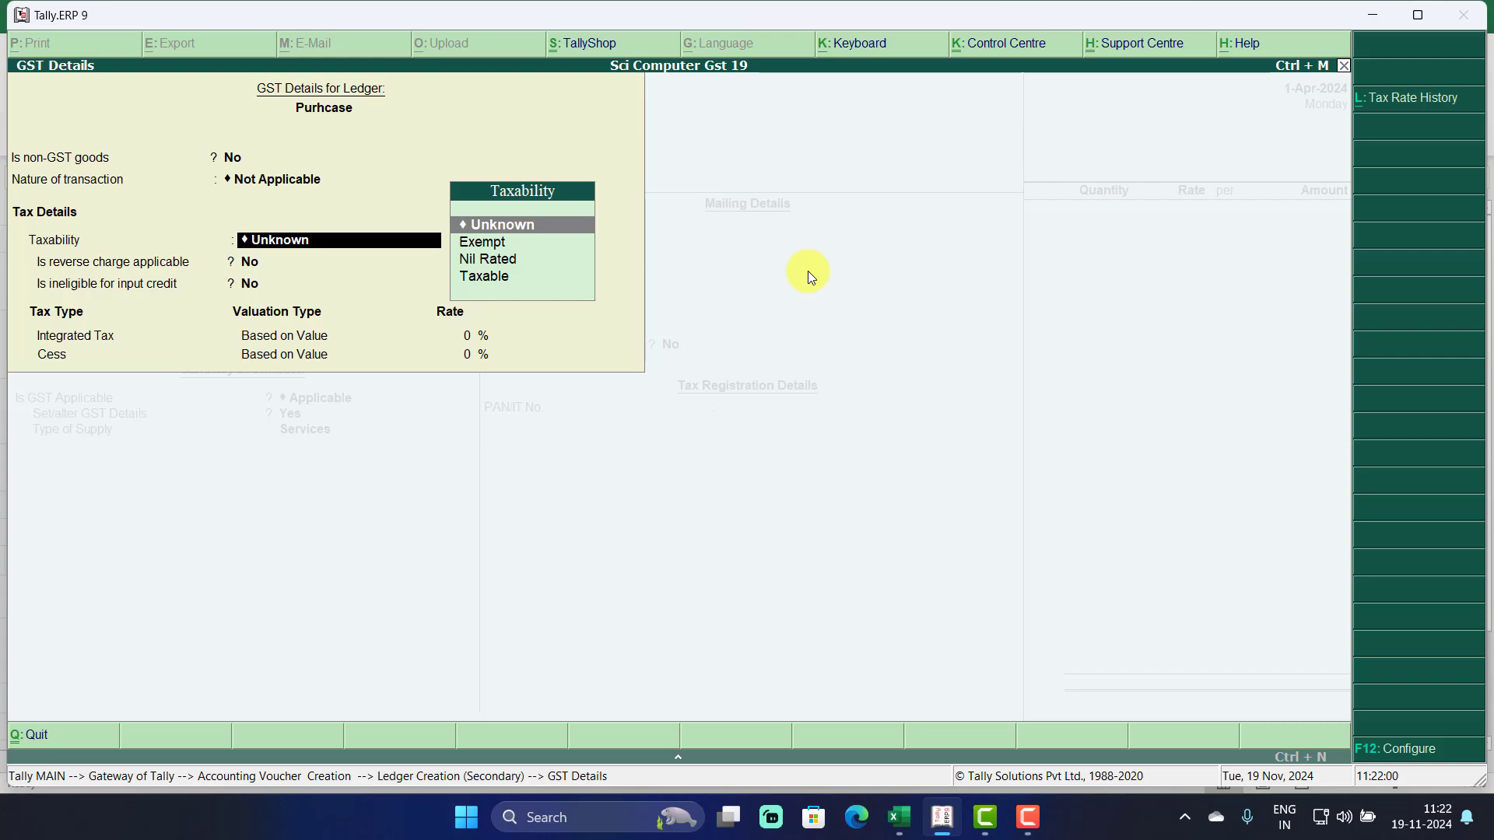
{"action": "key", "text": "ctrl+a"}
{"action": "key", "text": "Return"}
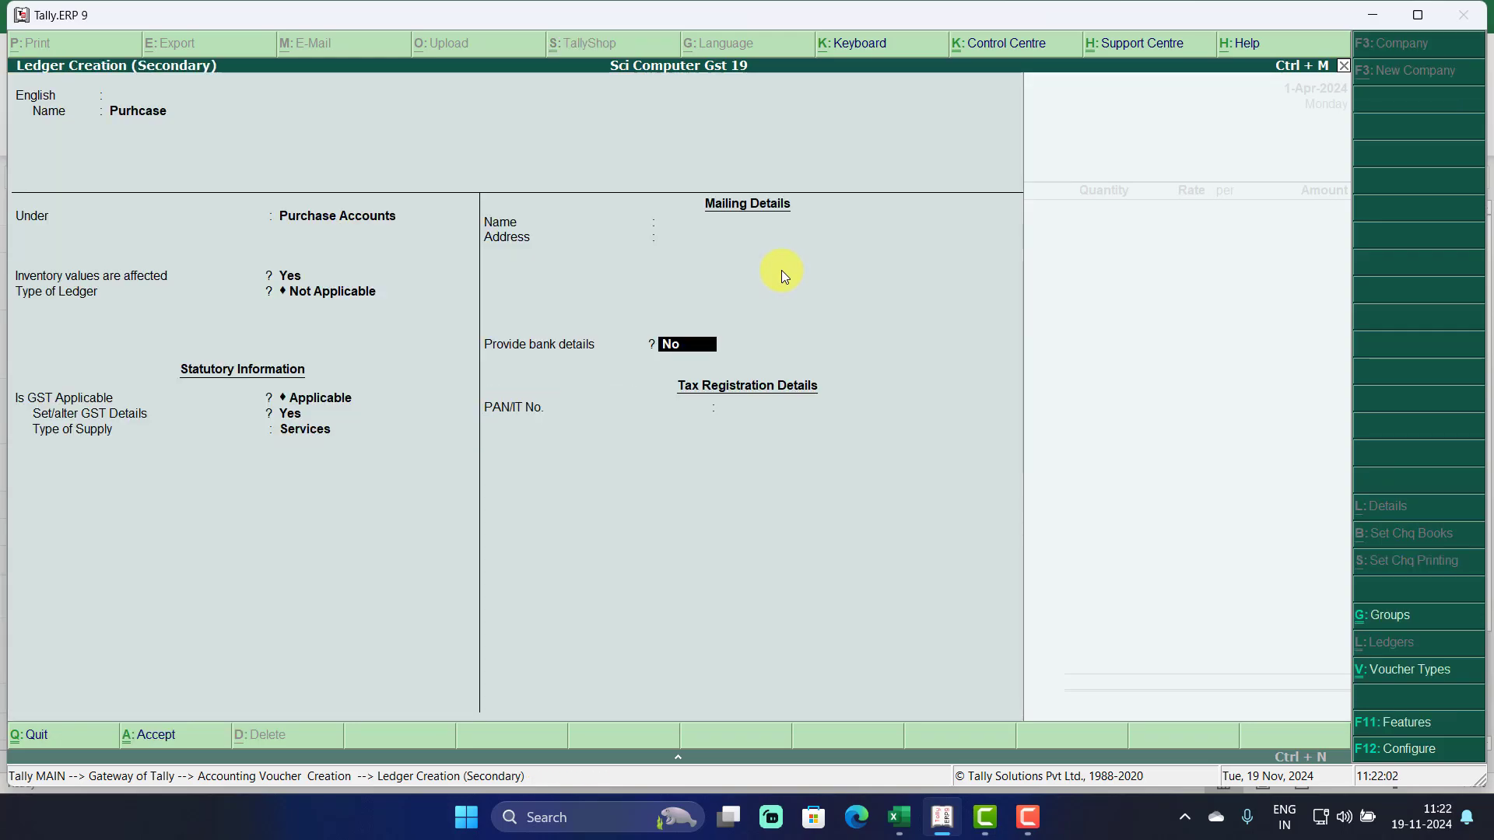
Change the purchase ledger's type of supply to Goods and save the ledger.
{"action": "left_click", "coordinate": [260, 432]}
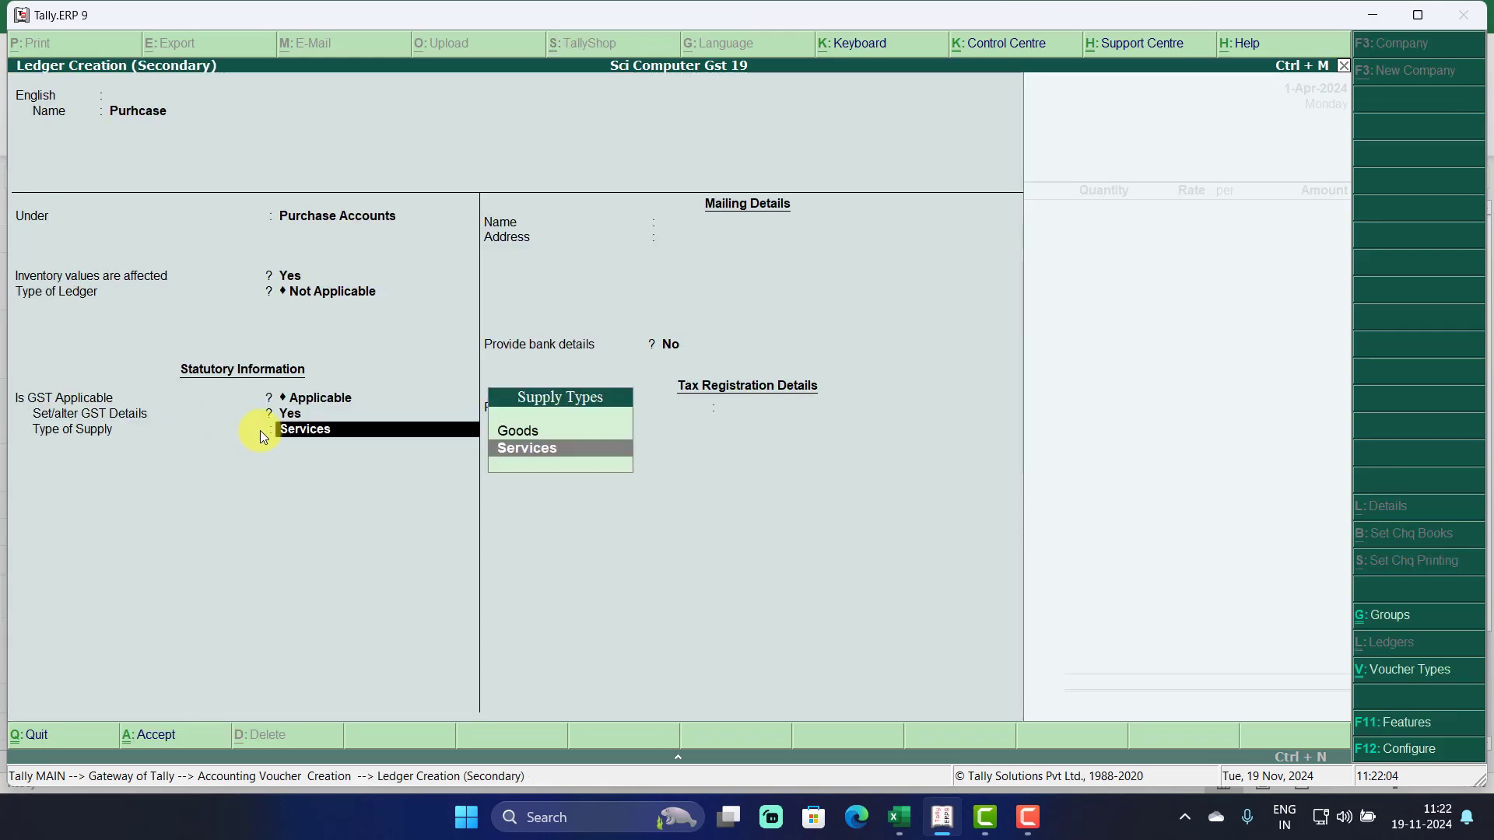
{"action": "key", "text": "Up"}
{"action": "key", "text": "Return"}
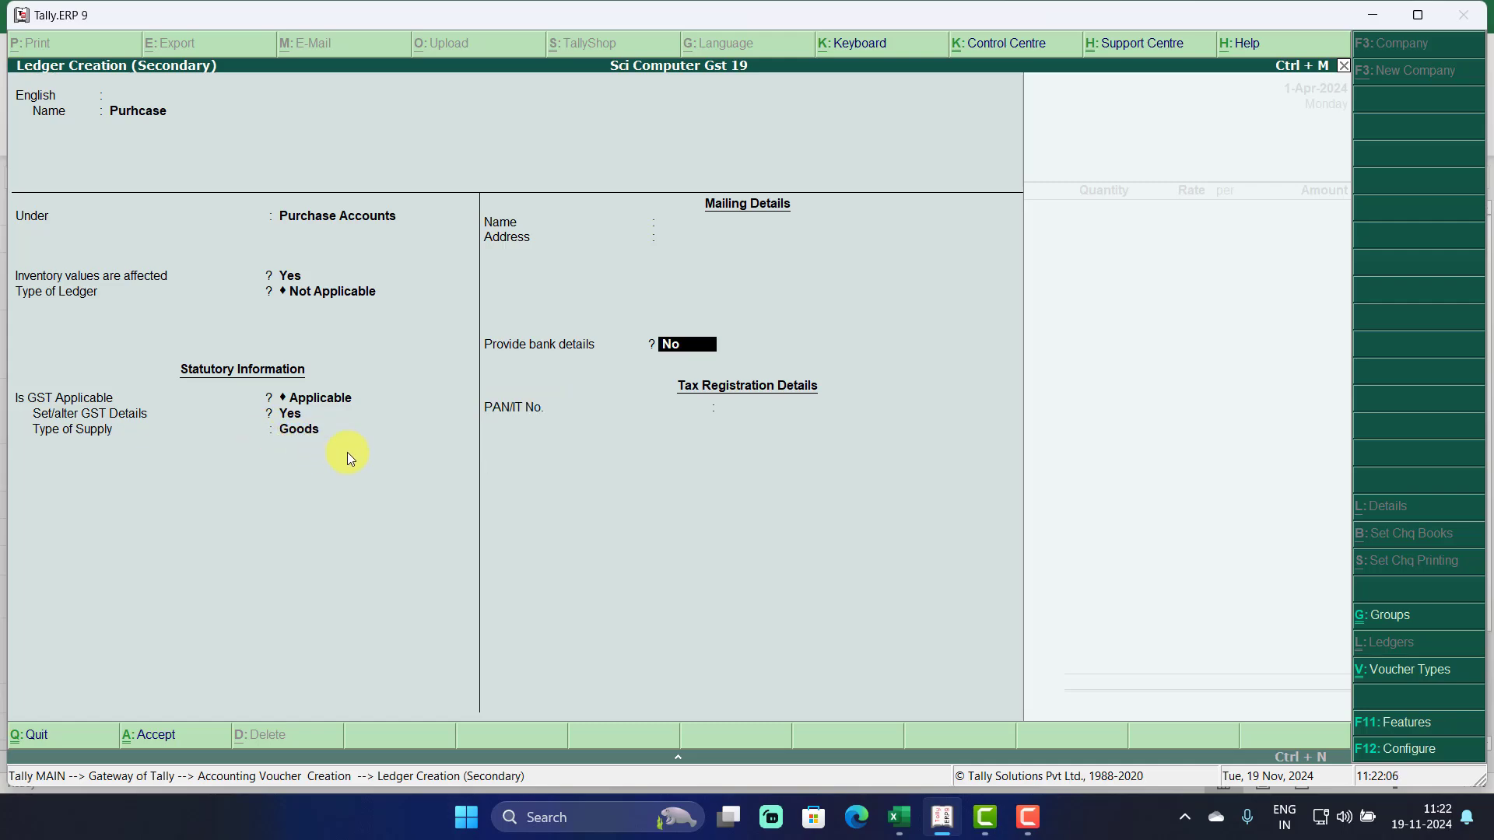
{"action": "key", "text": "ctrl+a"}
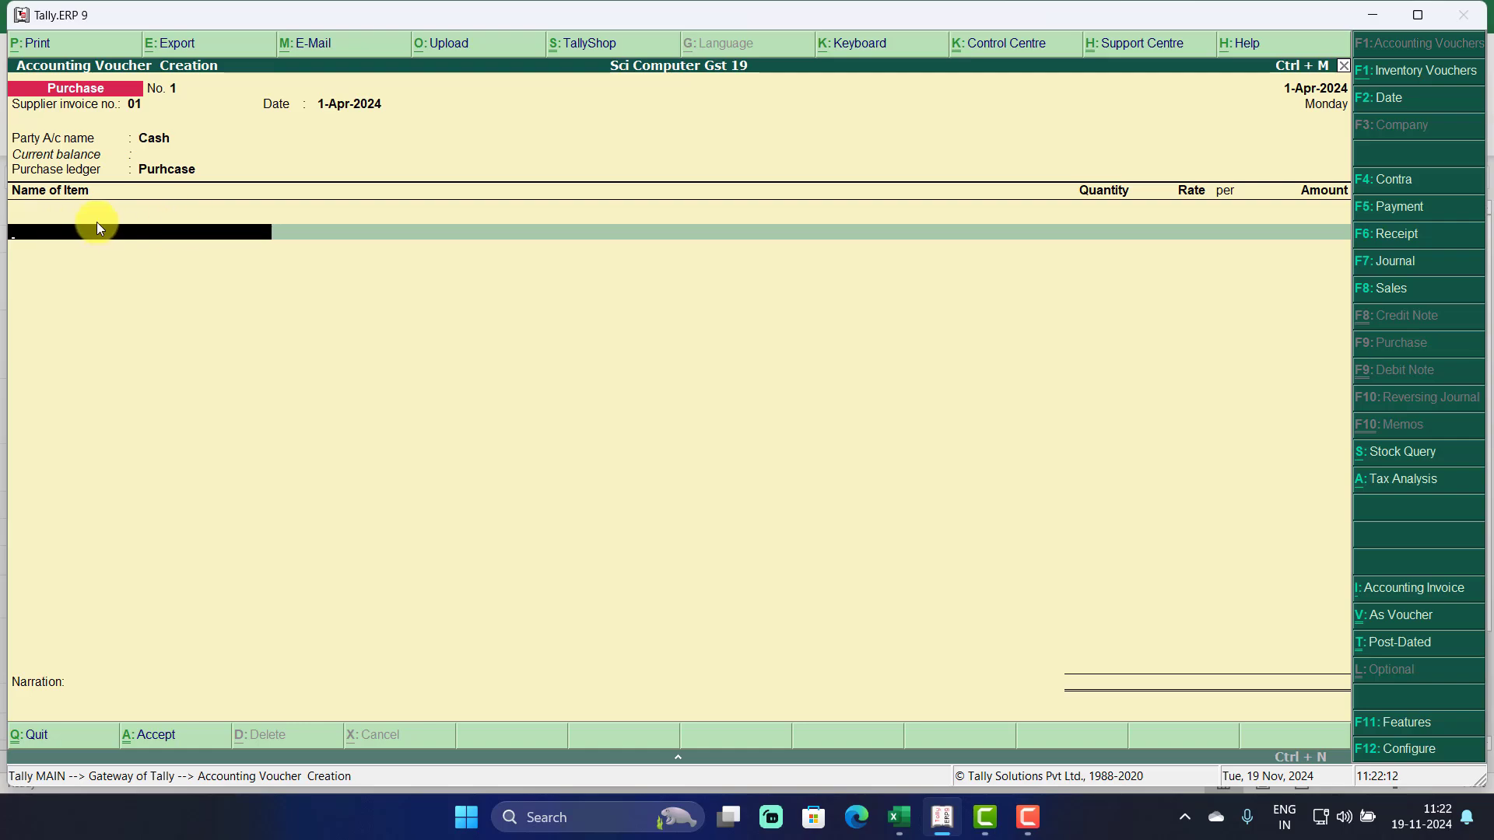
Start a new stock item named "Keyboard" for the voucher's item line and keep it under Primary.
{"action": "key", "text": "alt+c"}
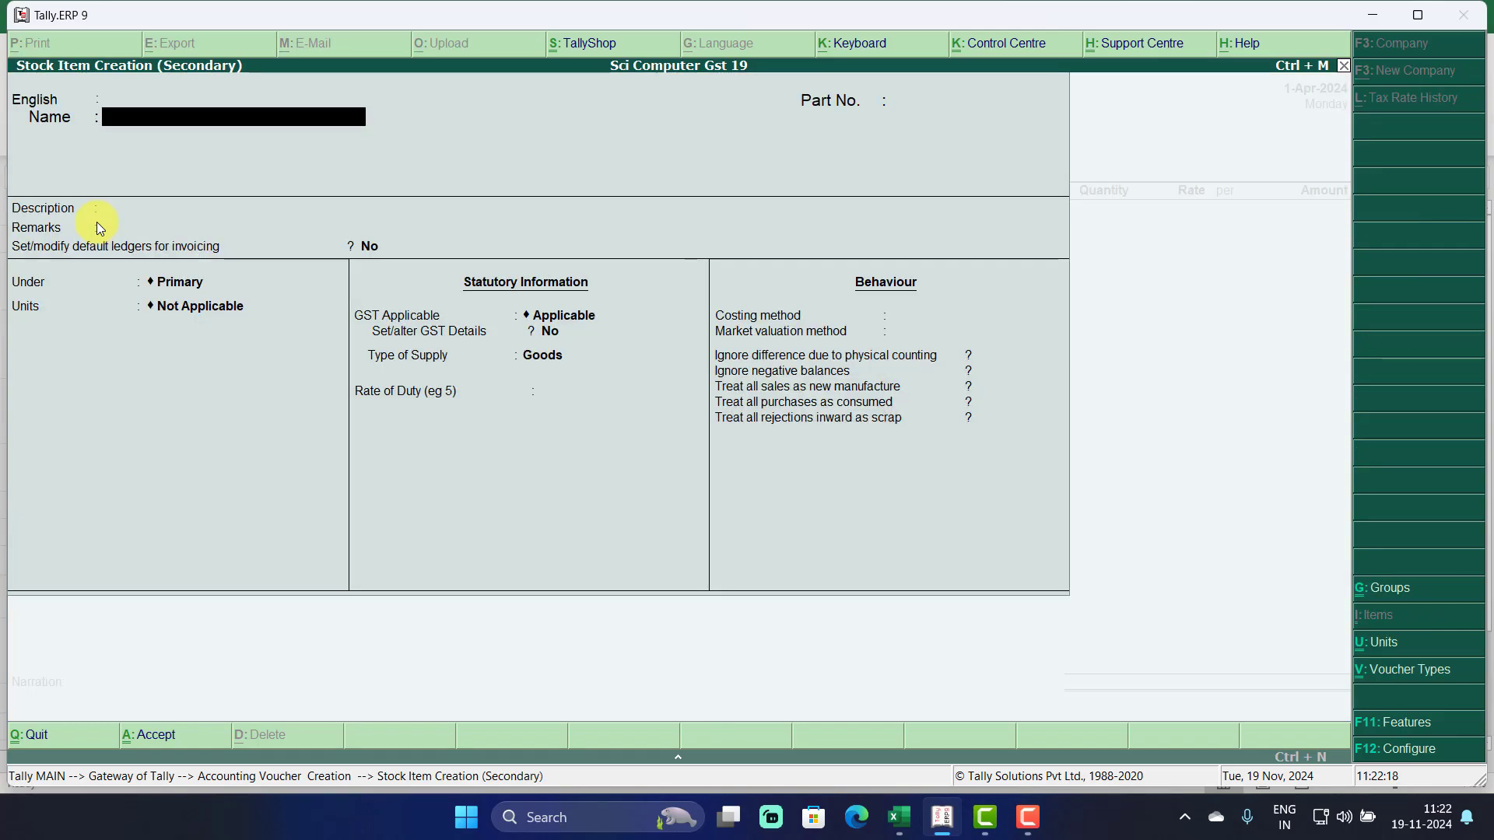
{"action": "type", "text": "Ke"}
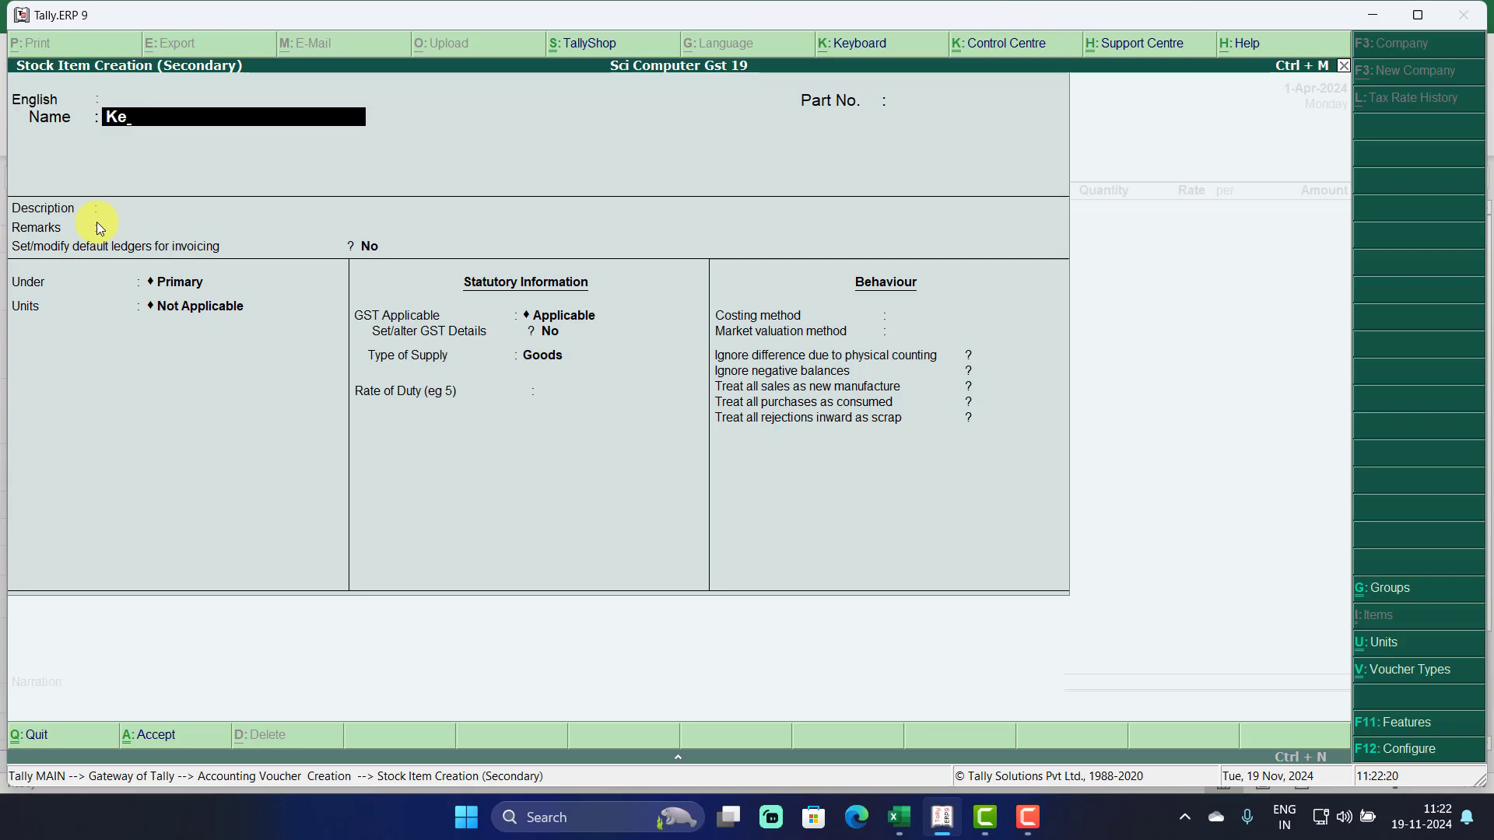
{"action": "type", "text": "yboard"}
{"action": "key", "text": "Return"}
{"action": "key", "text": "Return"}
{"action": "key", "text": "Return"}
{"action": "key", "text": "Return"}
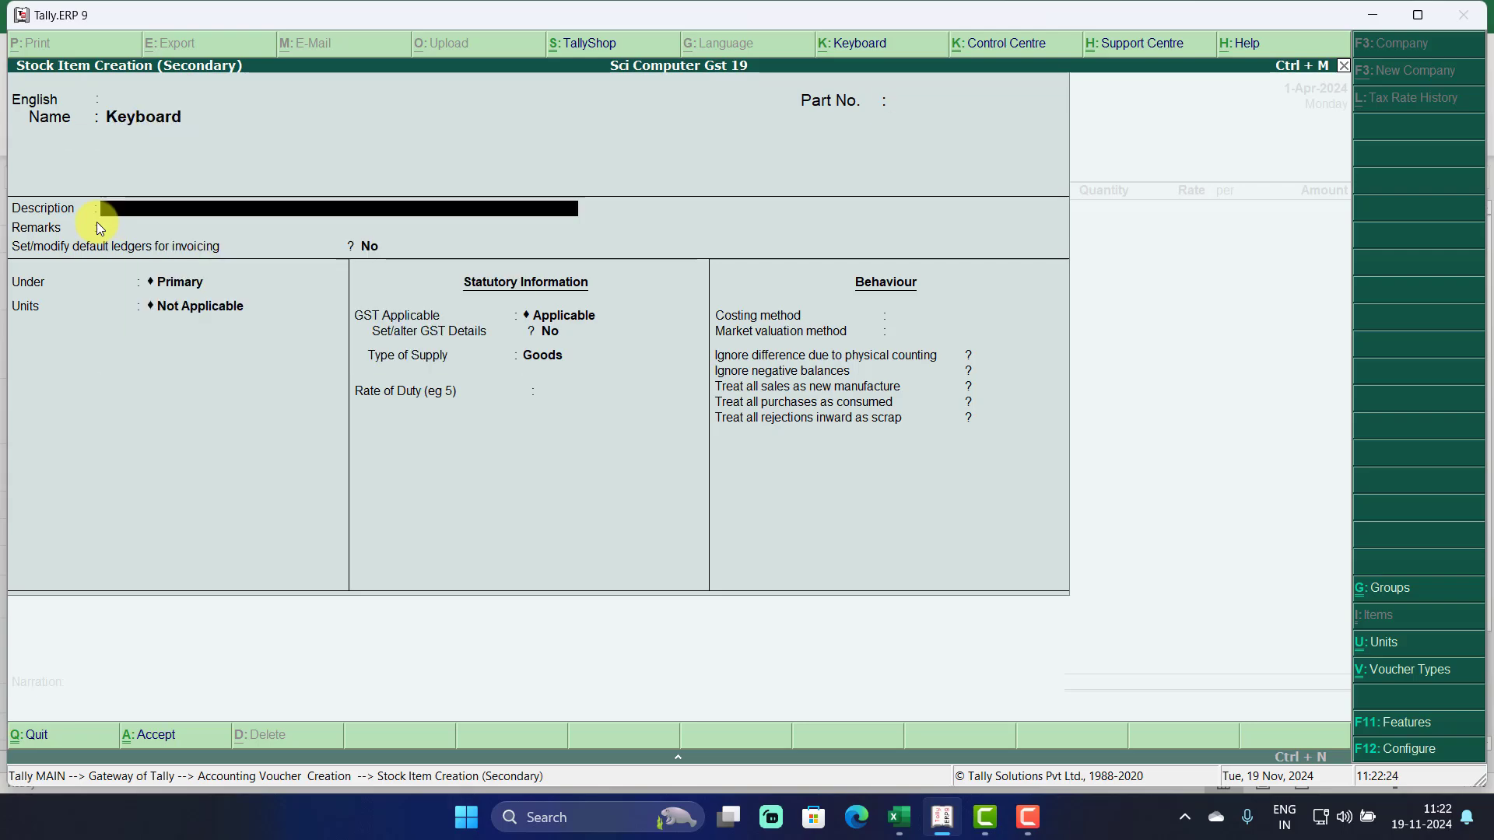
{"action": "key", "text": "Return"}
{"action": "key", "text": "Return"}
{"action": "key", "text": "Return"}
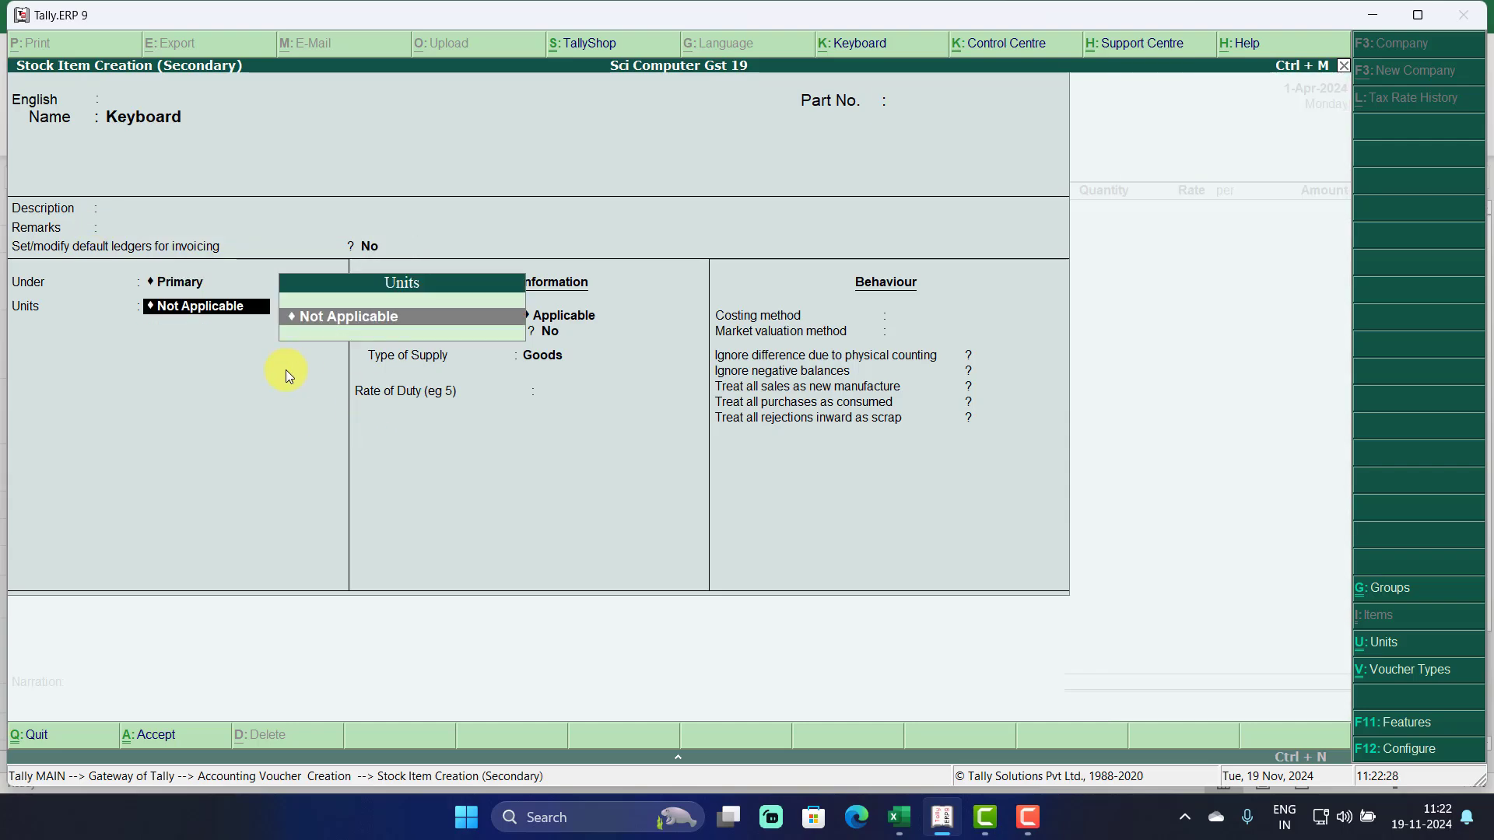
Create a simple unit with symbol "nos", UQC NOS-NUMBERS and 0 decimal places for the Keyboard item.
{"action": "key", "text": "alt+c"}
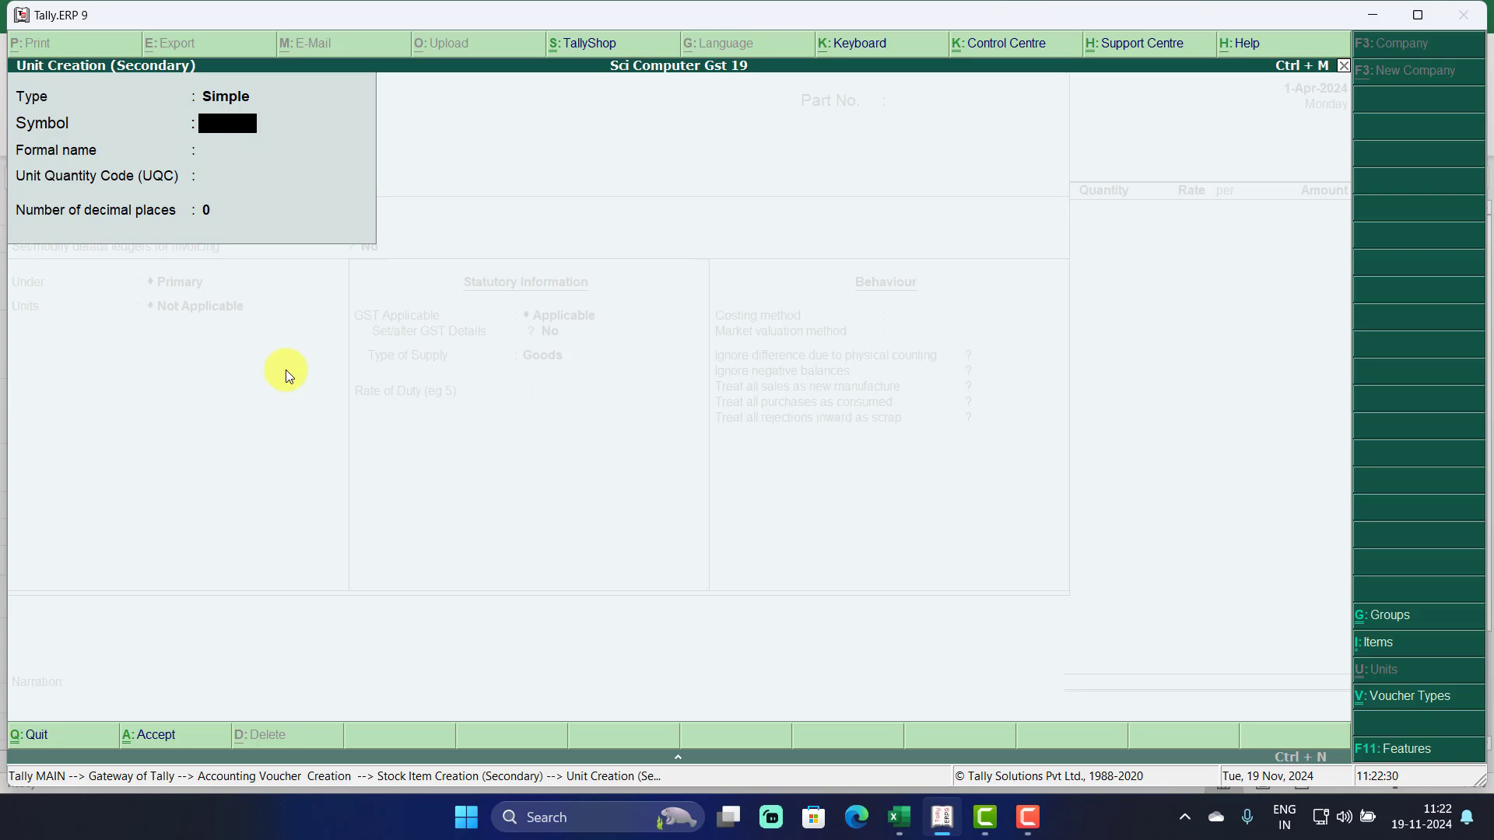
{"action": "type", "text": "nos"}
{"action": "key", "text": "Return"}
{"action": "key", "text": "Return"}
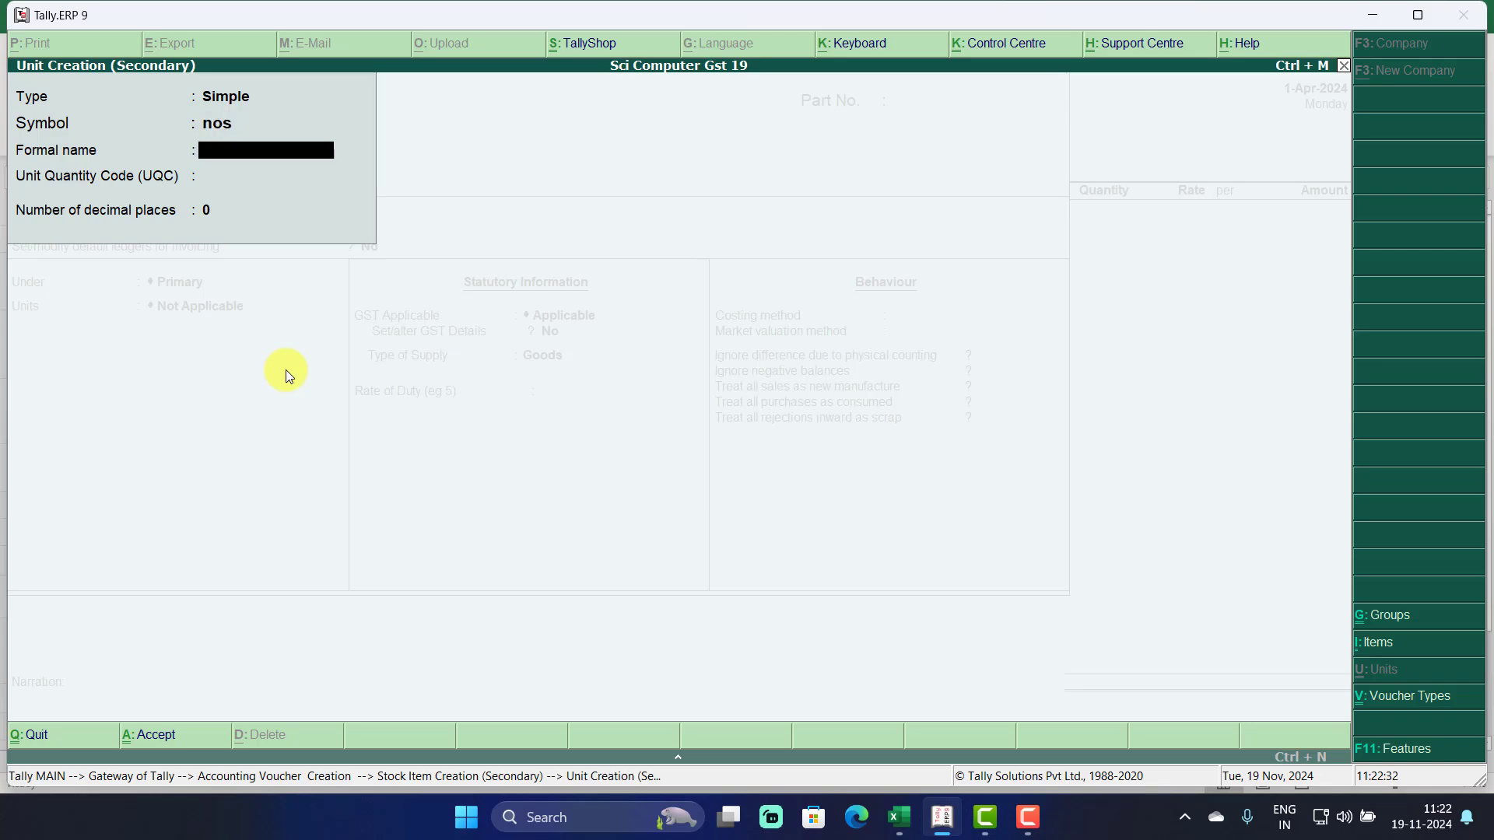
{"action": "type", "text": "n"}
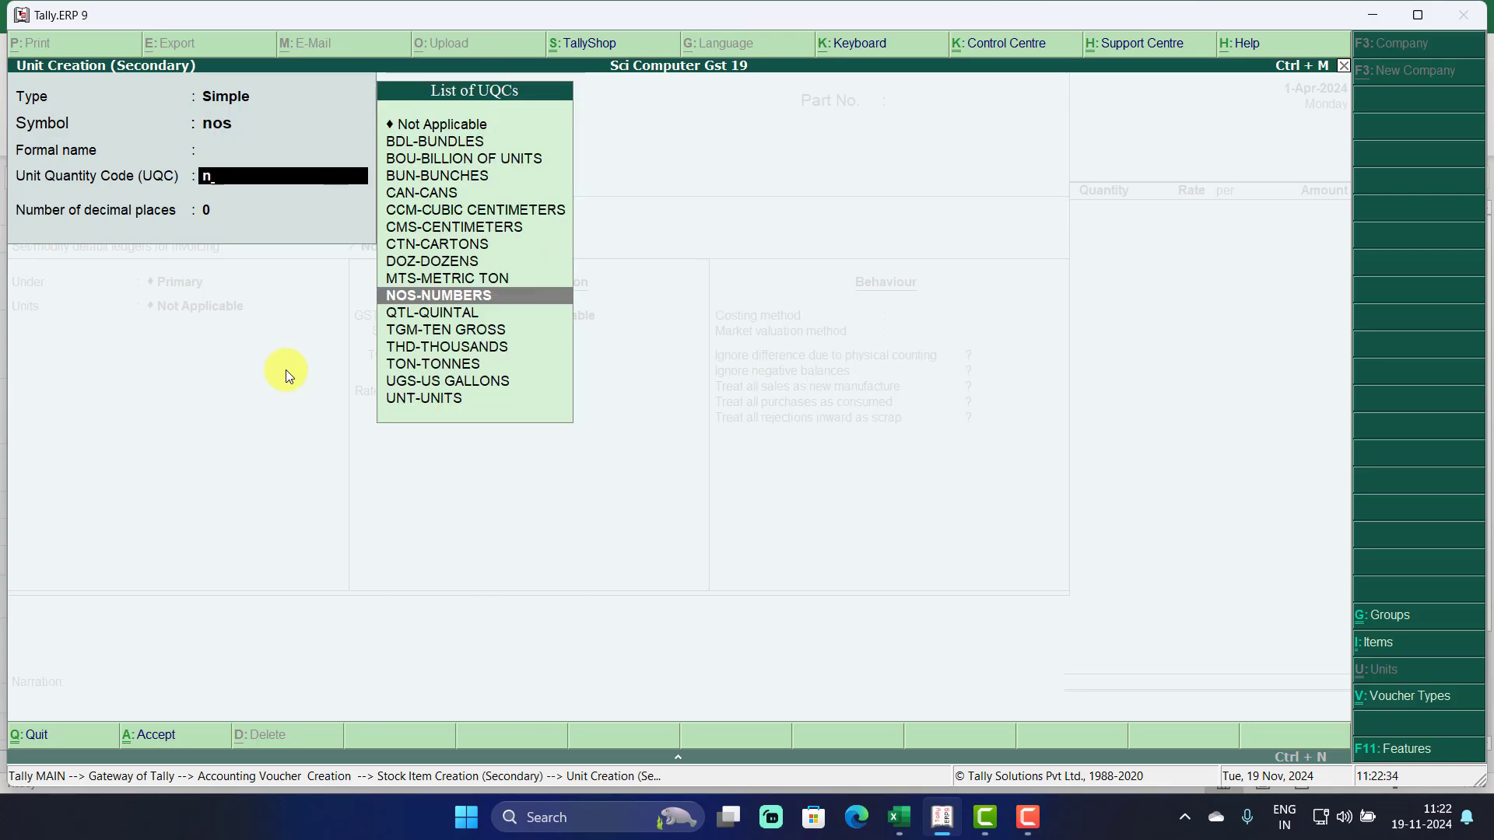
{"action": "key", "text": "Return"}
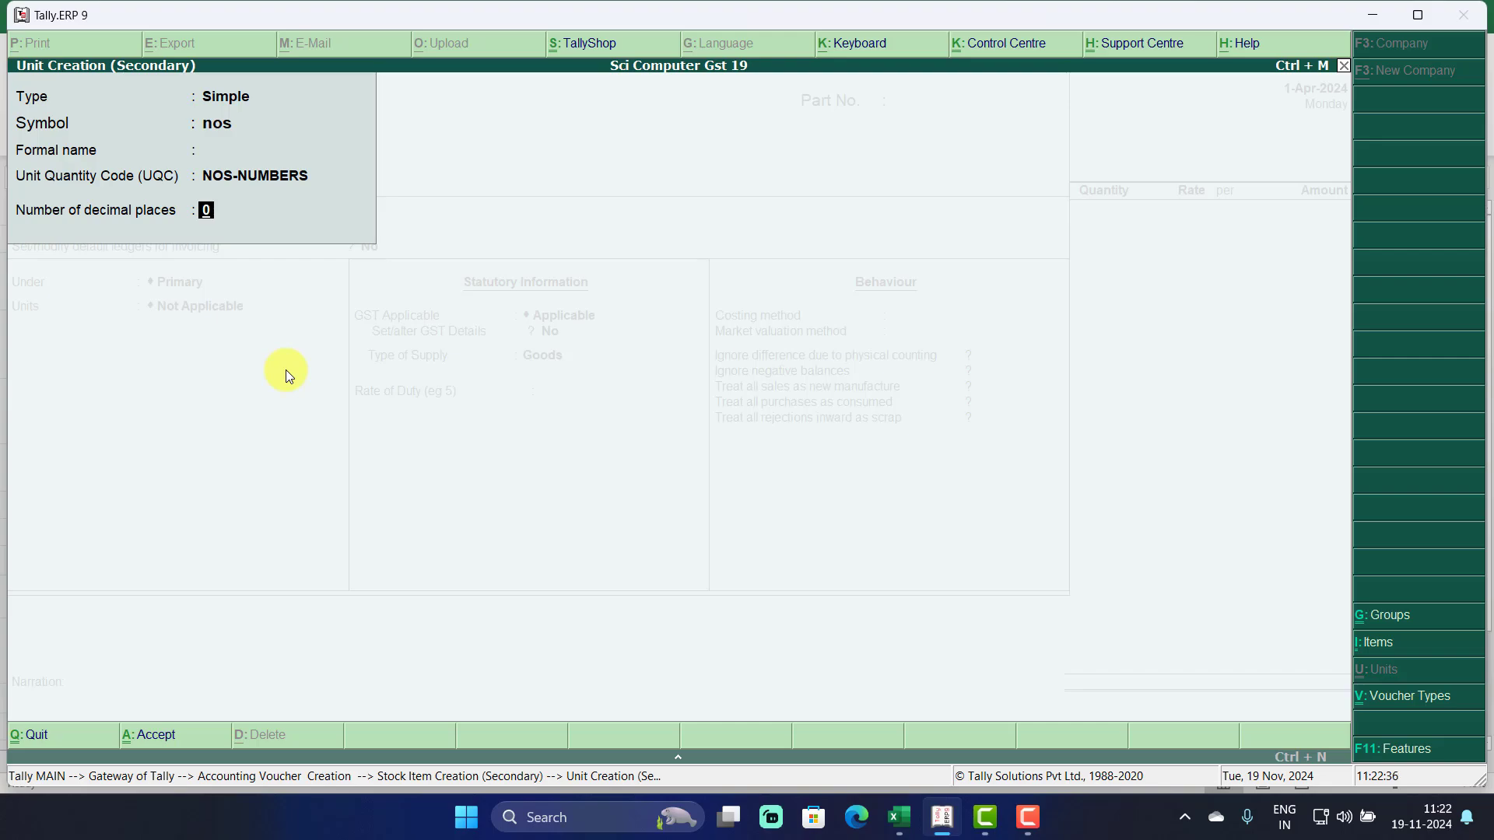
{"action": "key", "text": "Return"}
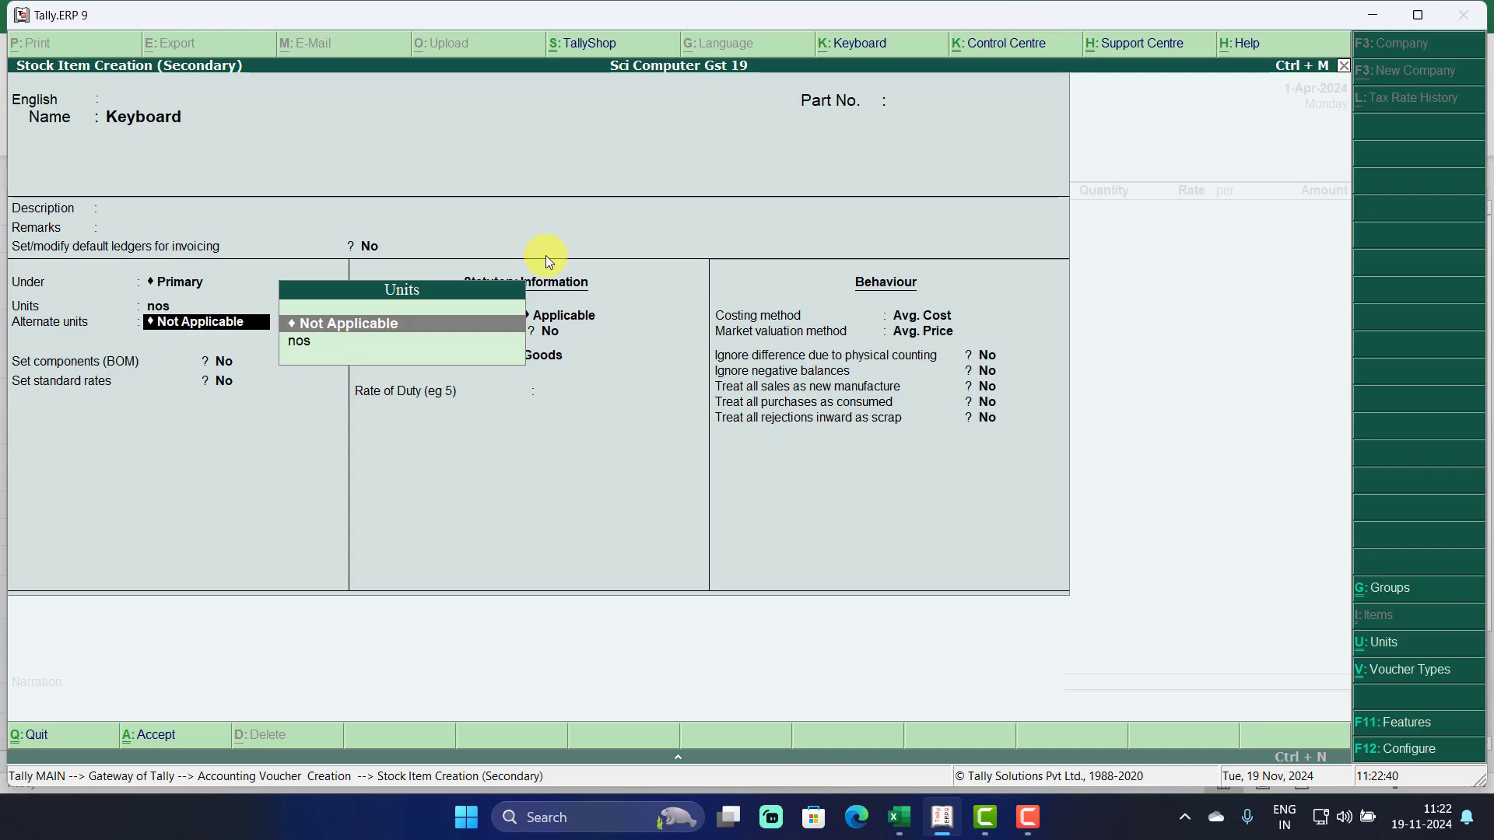
Keep alternate units Not Applicable and GST Applicable for the Keyboard item, and enable Set/alter GST Details.
{"action": "key", "text": "Return"}
{"action": "key", "text": "Return"}
{"action": "key", "text": "Return"}
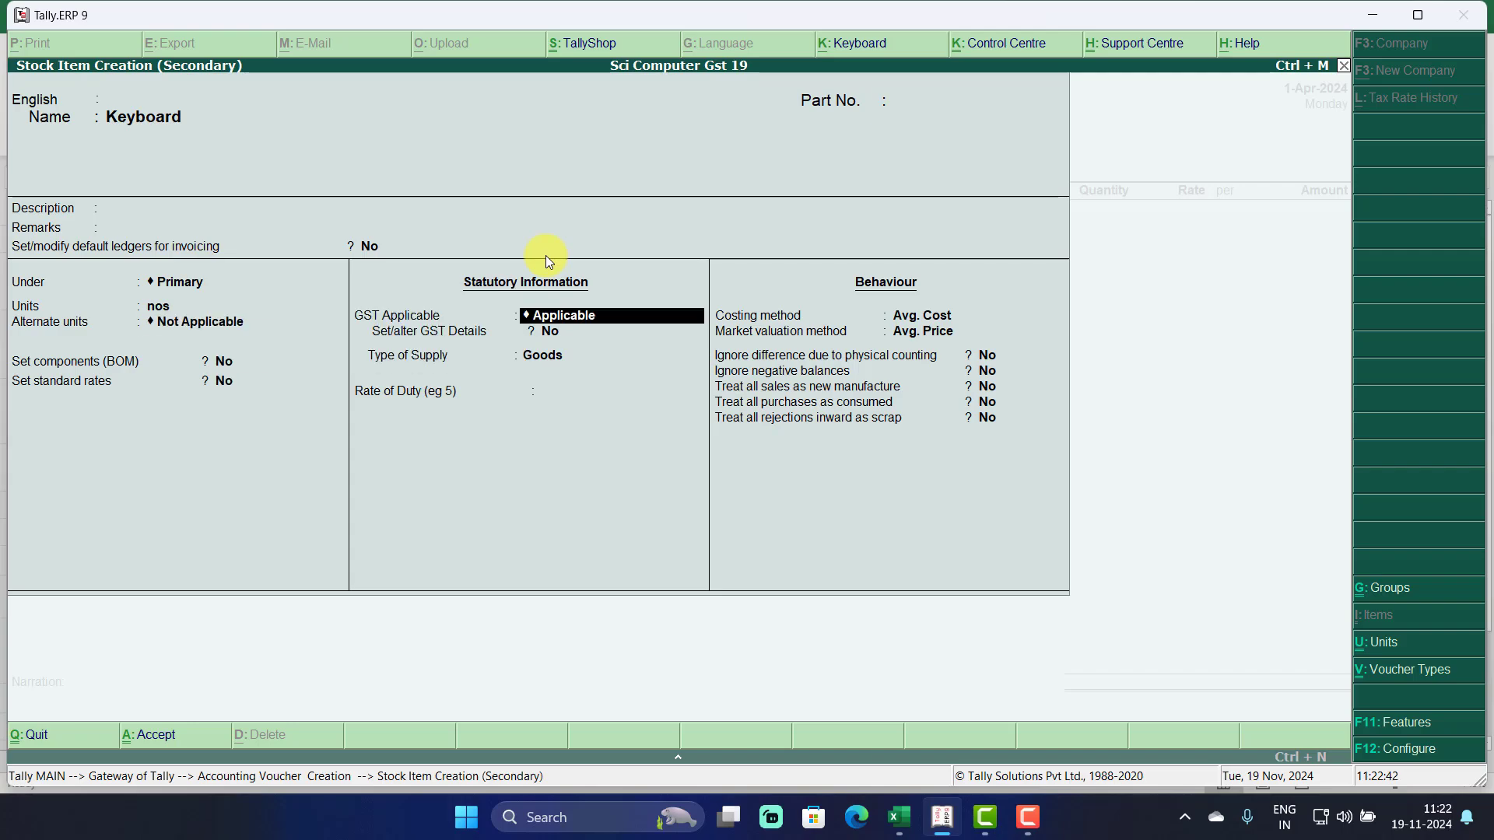
{"action": "key", "text": "Return"}
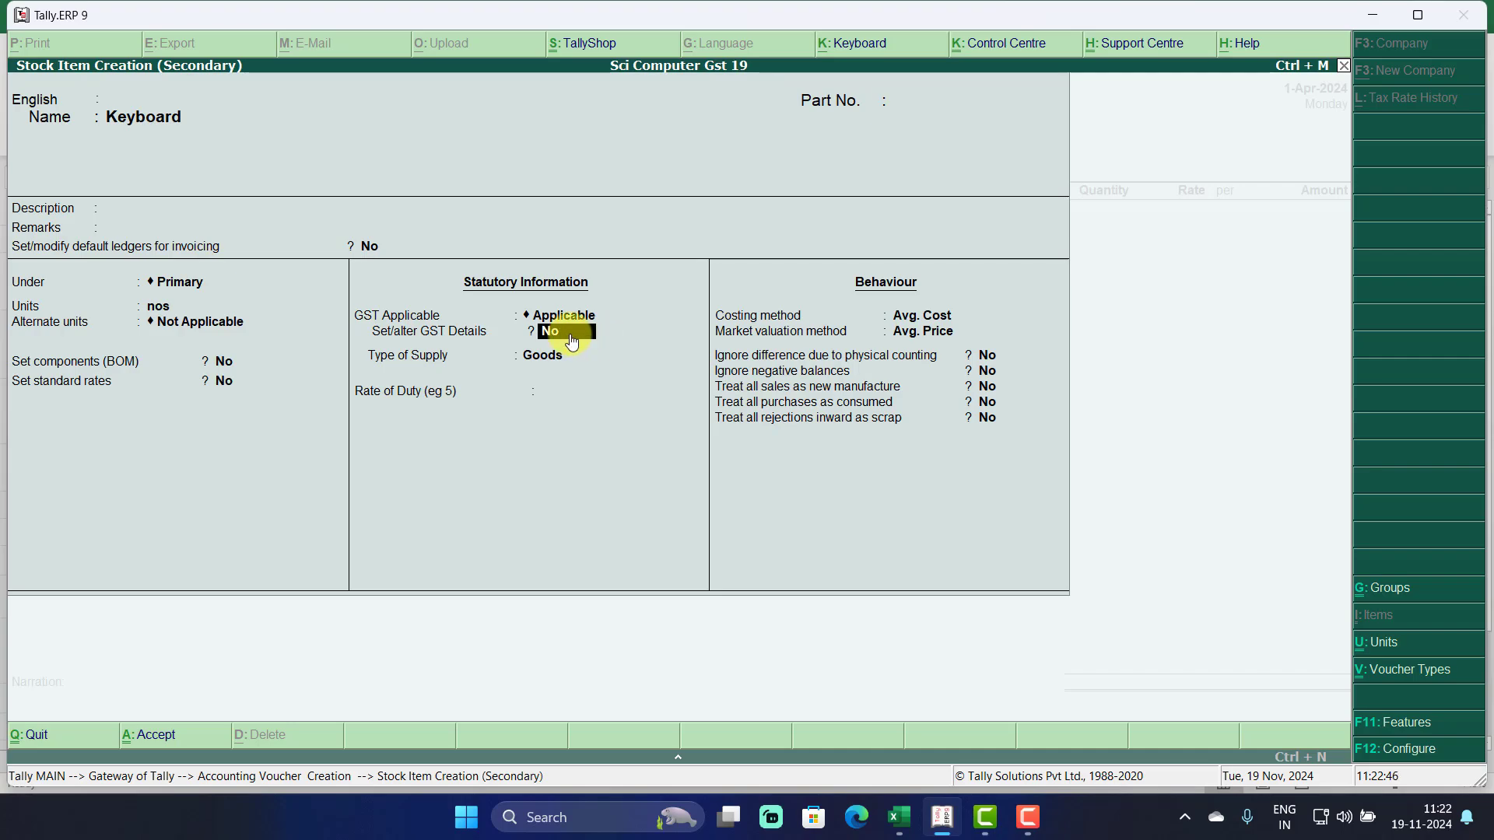
{"action": "type", "text": "y"}
{"action": "key", "text": "Return"}
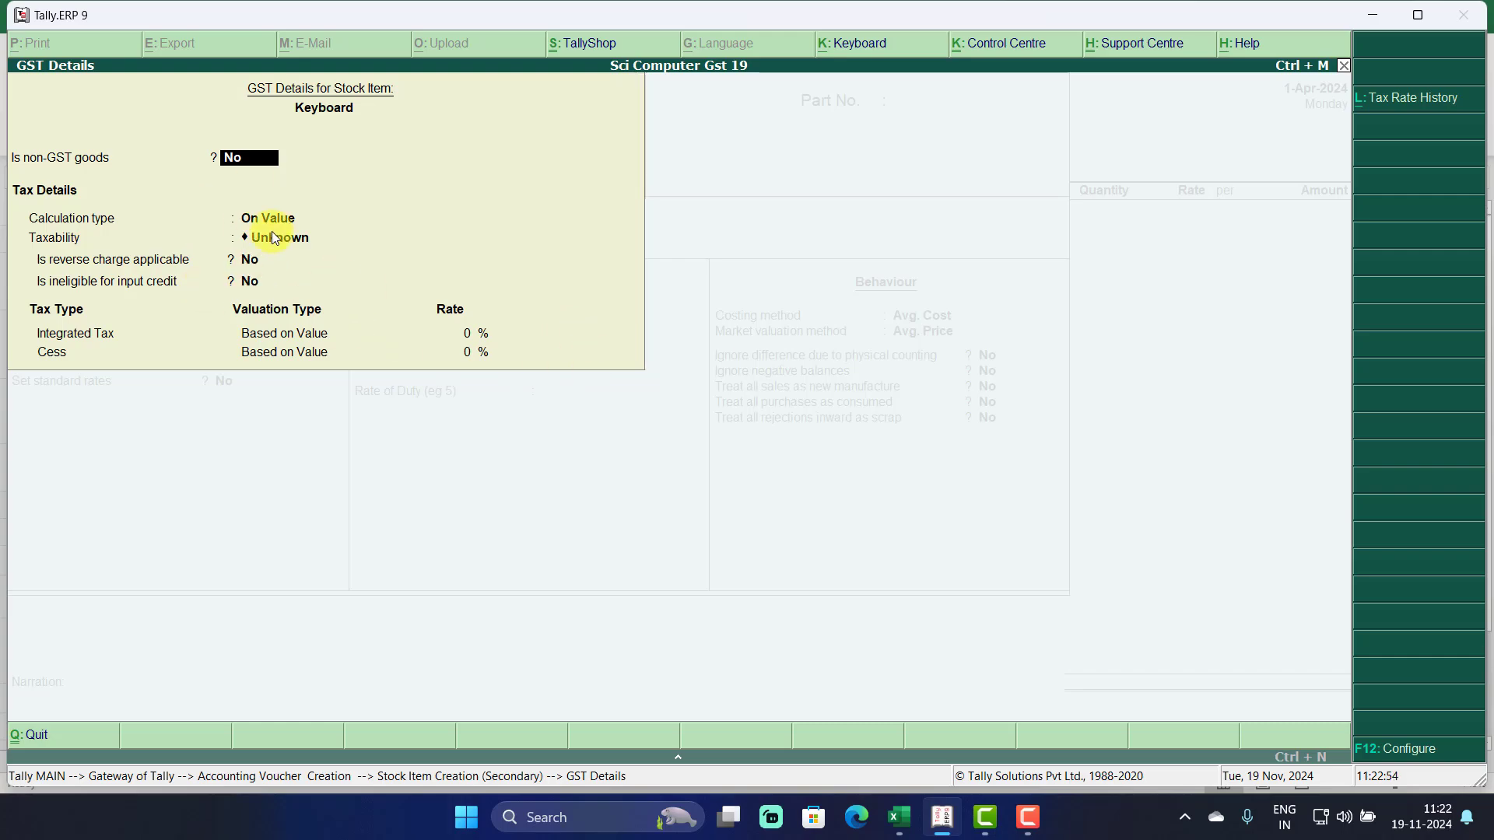
Keep the calculation type On Value and set the Keyboard item's taxability to Taxable, leaving reverse charge and ineligible input credit at No.
{"action": "key", "text": "Return"}
{"action": "key", "text": "Return"}
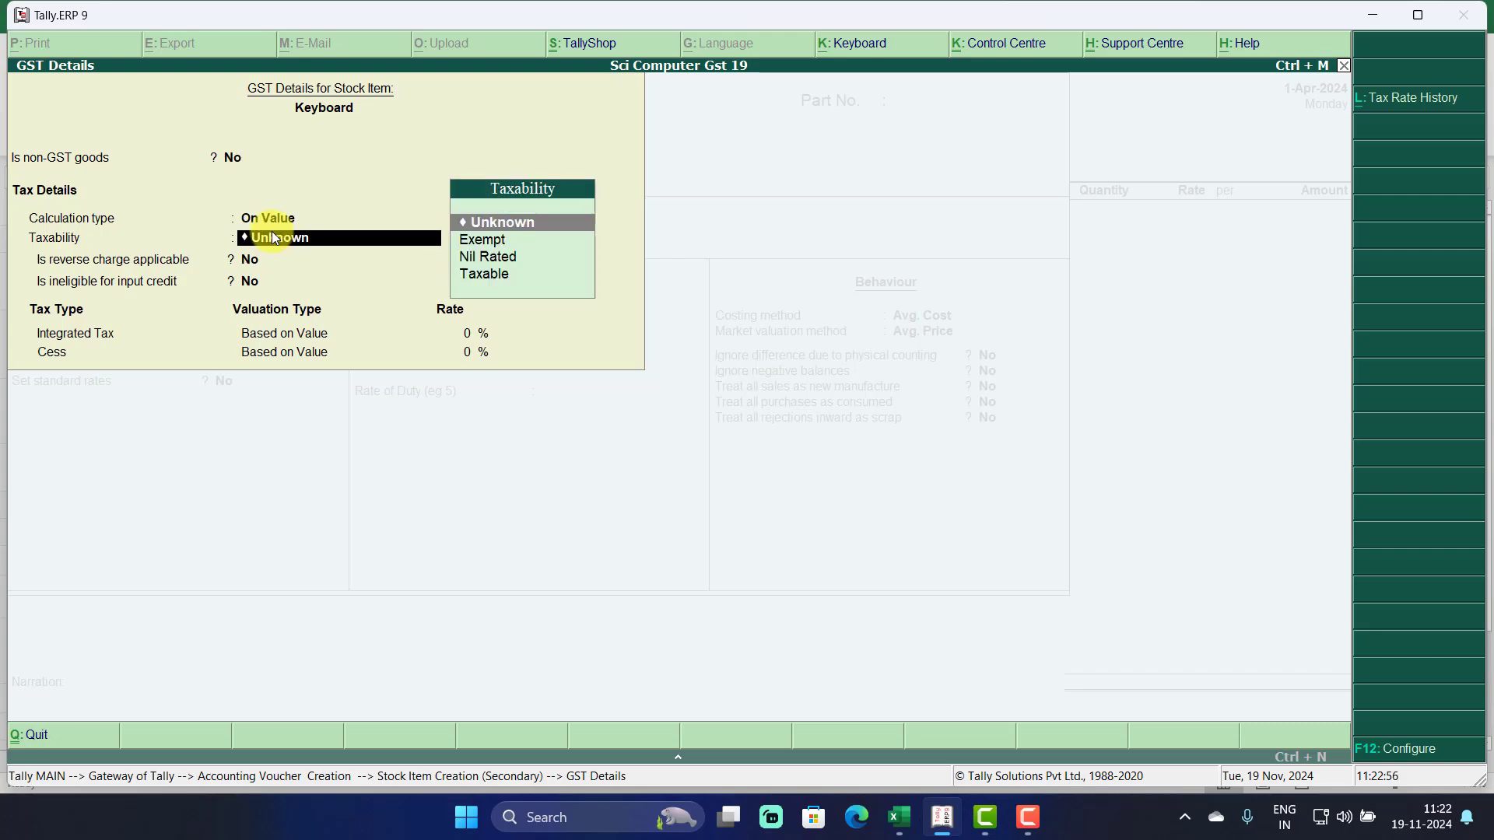
{"action": "key", "text": "Down"}
{"action": "key", "text": "Down"}
{"action": "key", "text": "Down"}
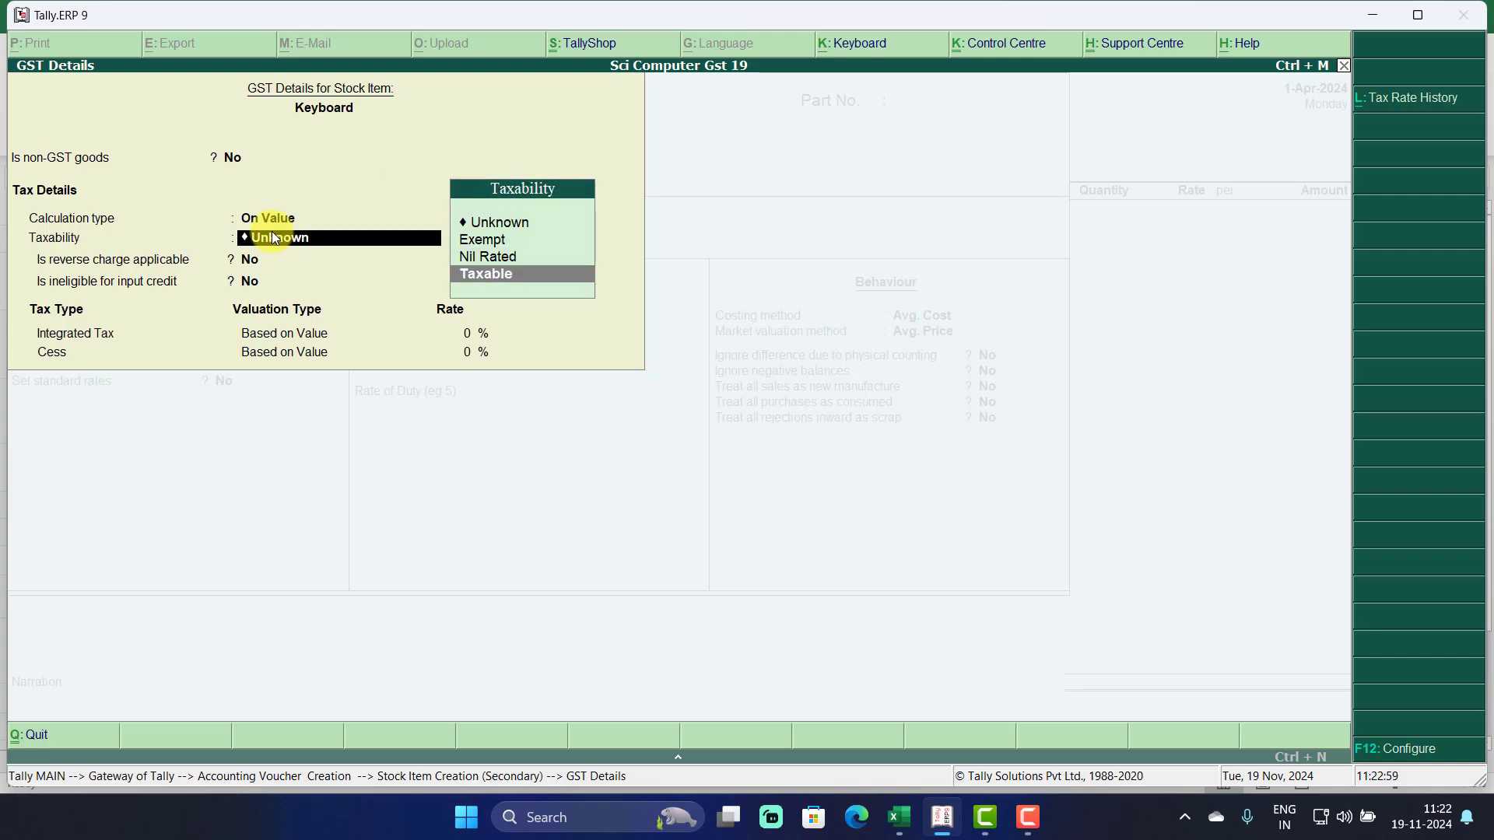
{"action": "key", "text": "Return"}
{"action": "key", "text": "Return"}
{"action": "key", "text": "Return"}
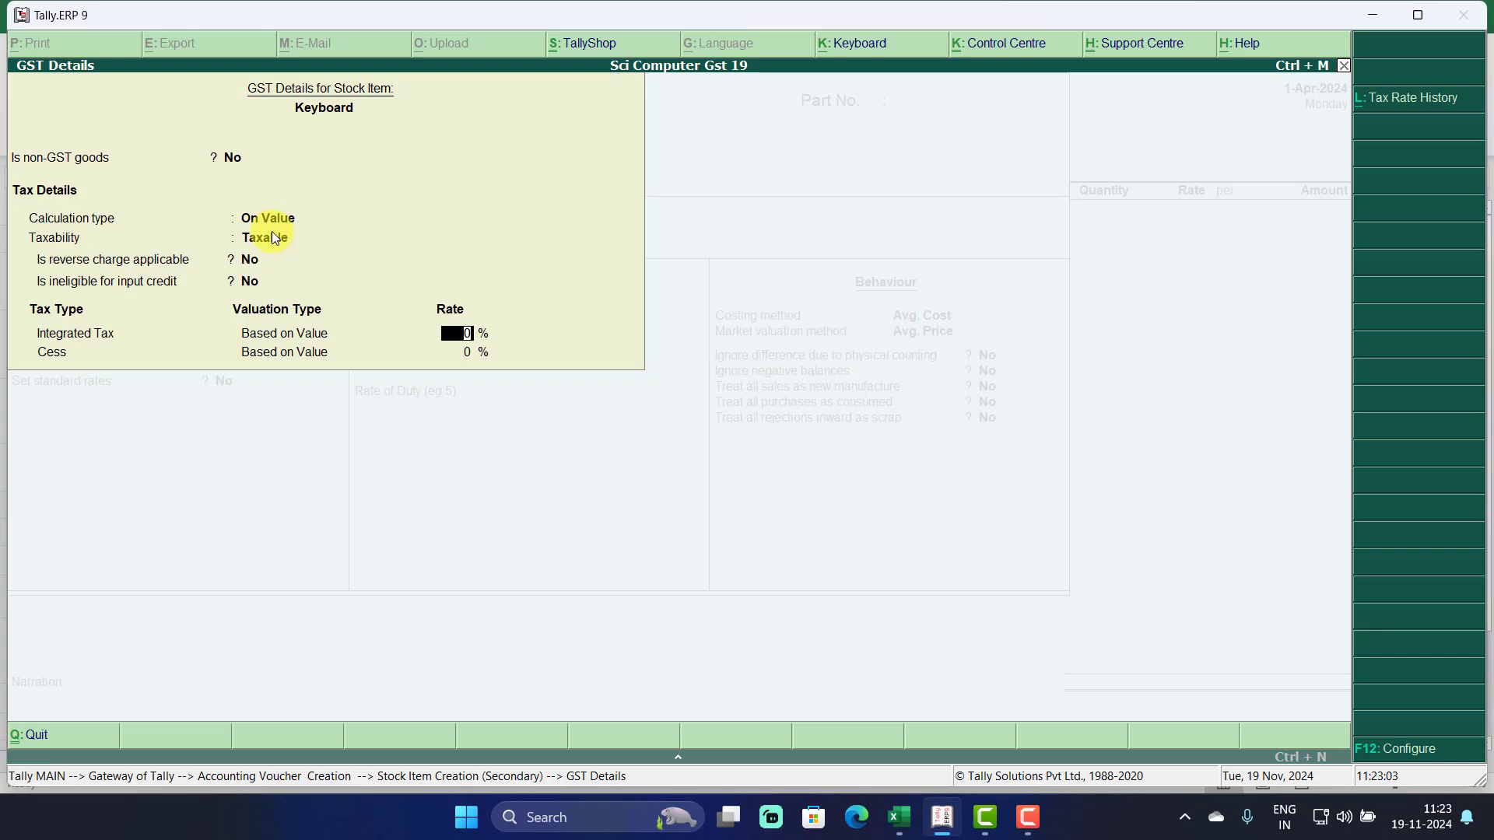
Set the Keyboard item's integrated tax rate to 18% and save the item with Goods as type of supply.
{"action": "type", "text": "18"}
{"action": "key", "text": "Return"}
{"action": "key", "text": "Return"}
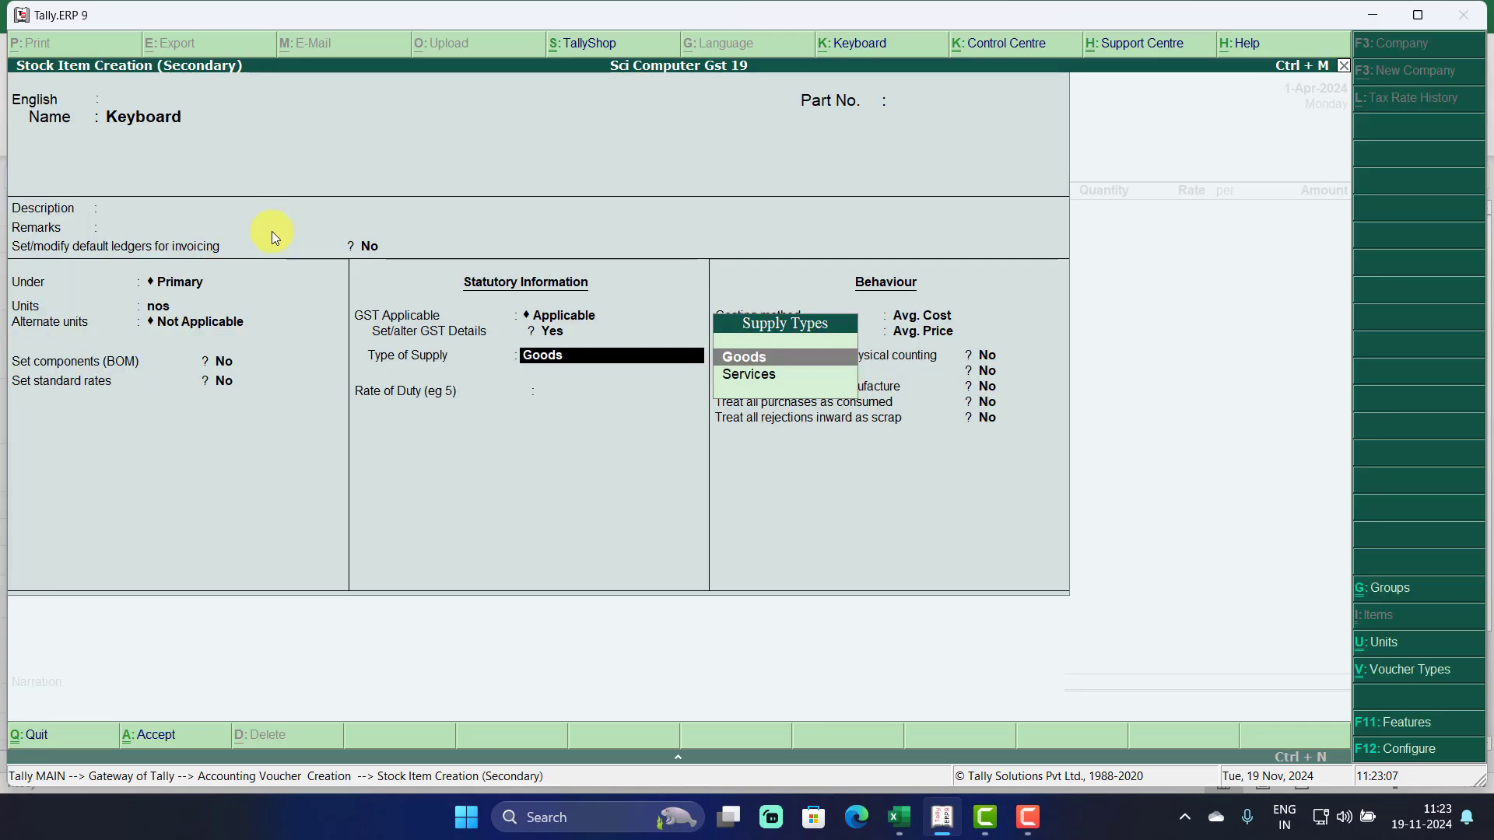
{"action": "key", "text": "Return"}
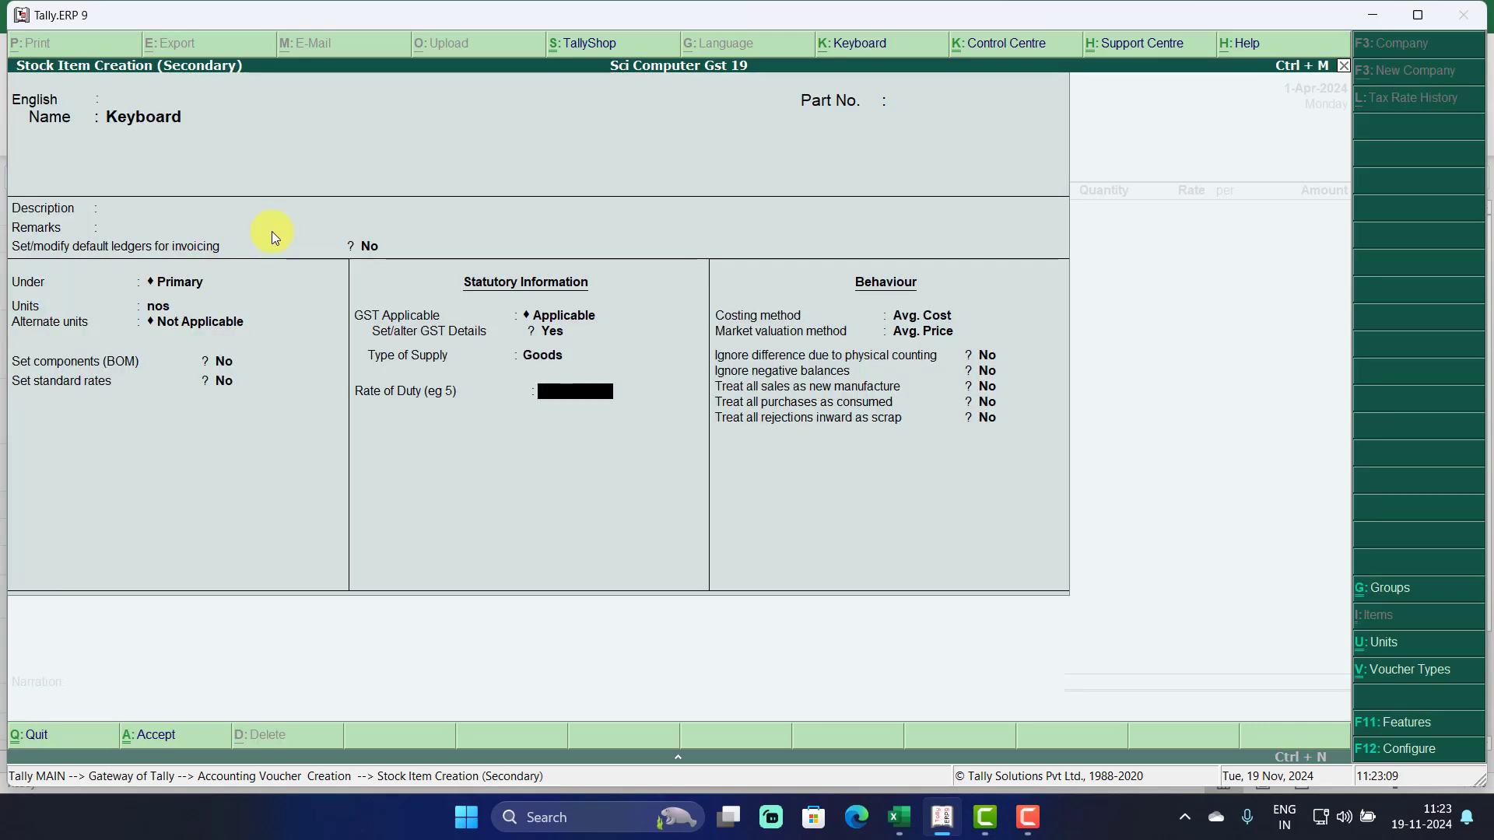
{"action": "key", "text": "ctrl+a"}
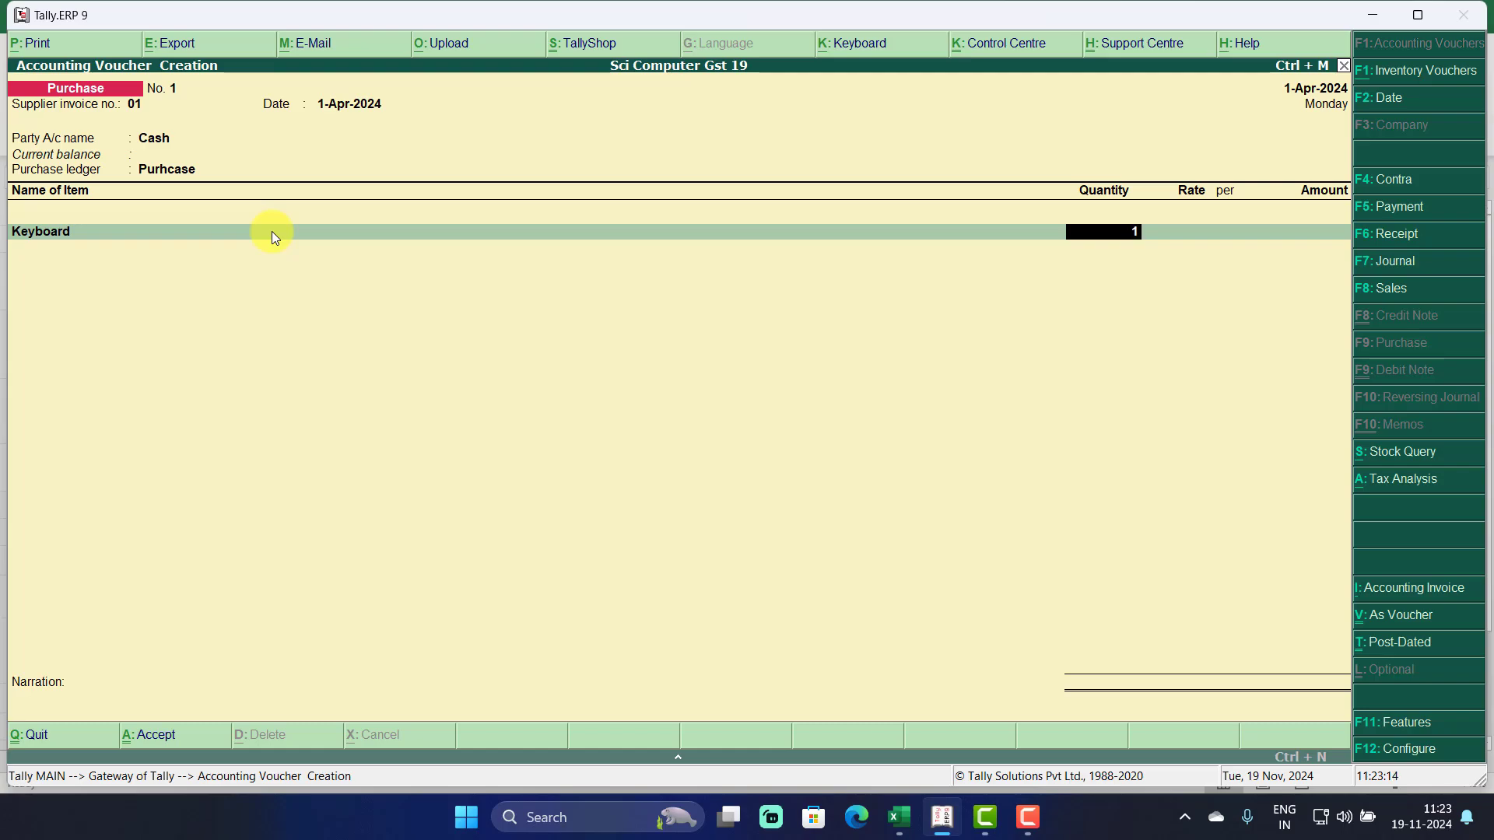
Enter a quantity of 1 nos at a rate of 1,000.00 for the Keyboard and finish the item list.
{"action": "key", "text": "Return"}
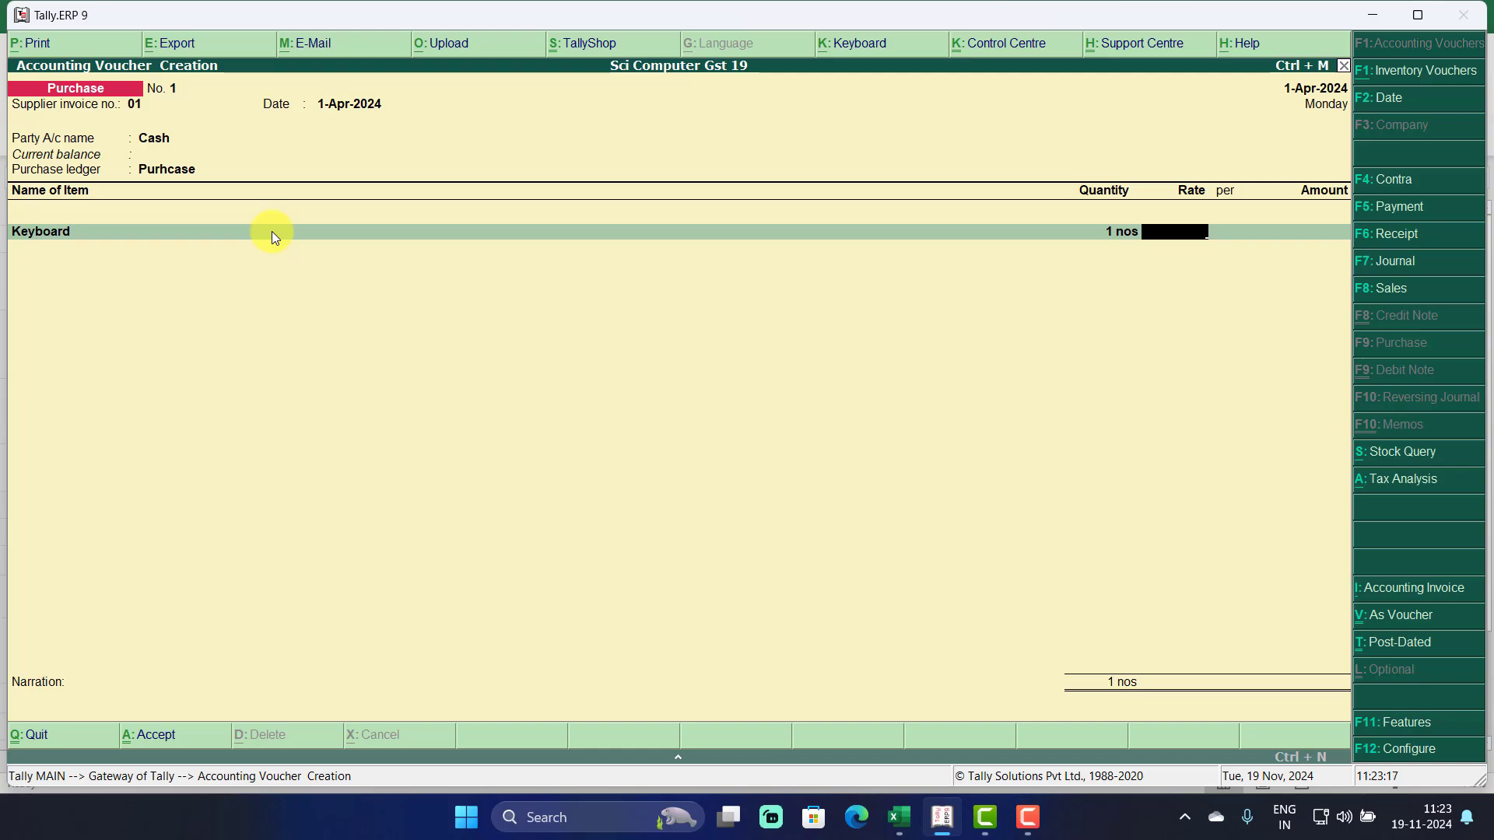
{"action": "type", "text": "1000"}
{"action": "key", "text": "Return"}
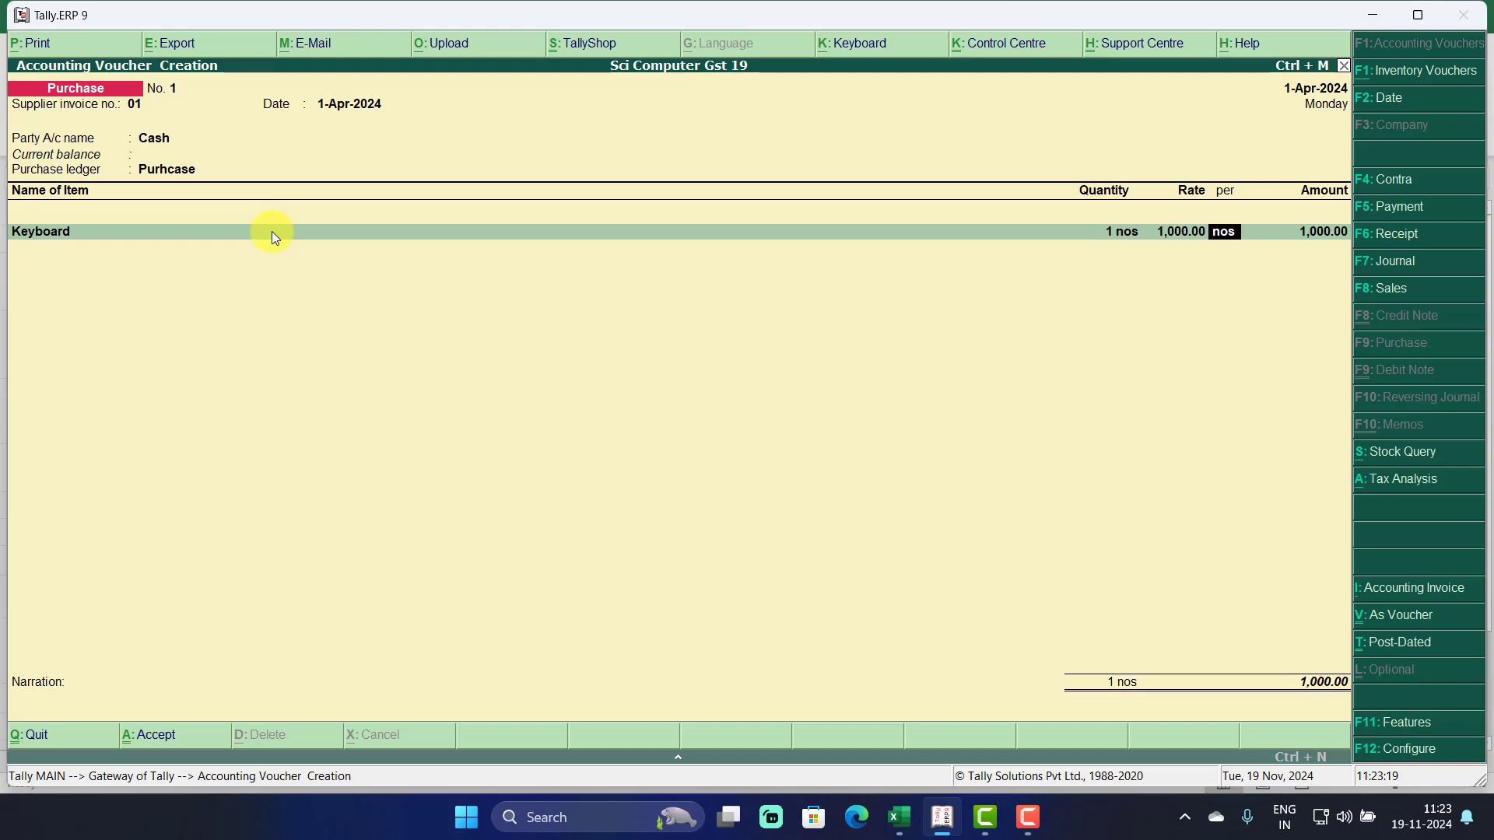
{"action": "key", "text": "Return"}
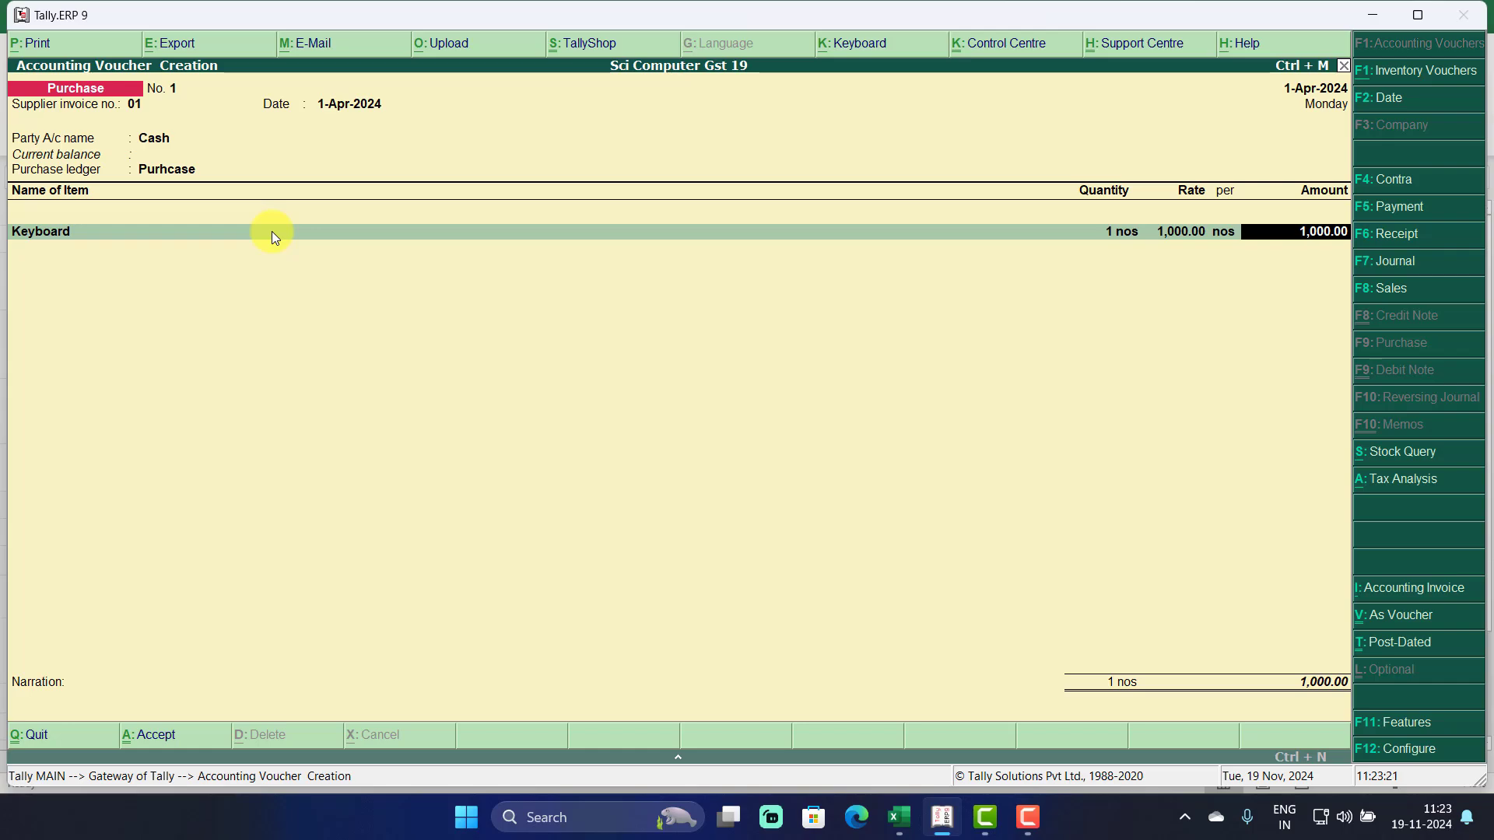
{"action": "key", "text": "Return"}
{"action": "key", "text": "Return"}
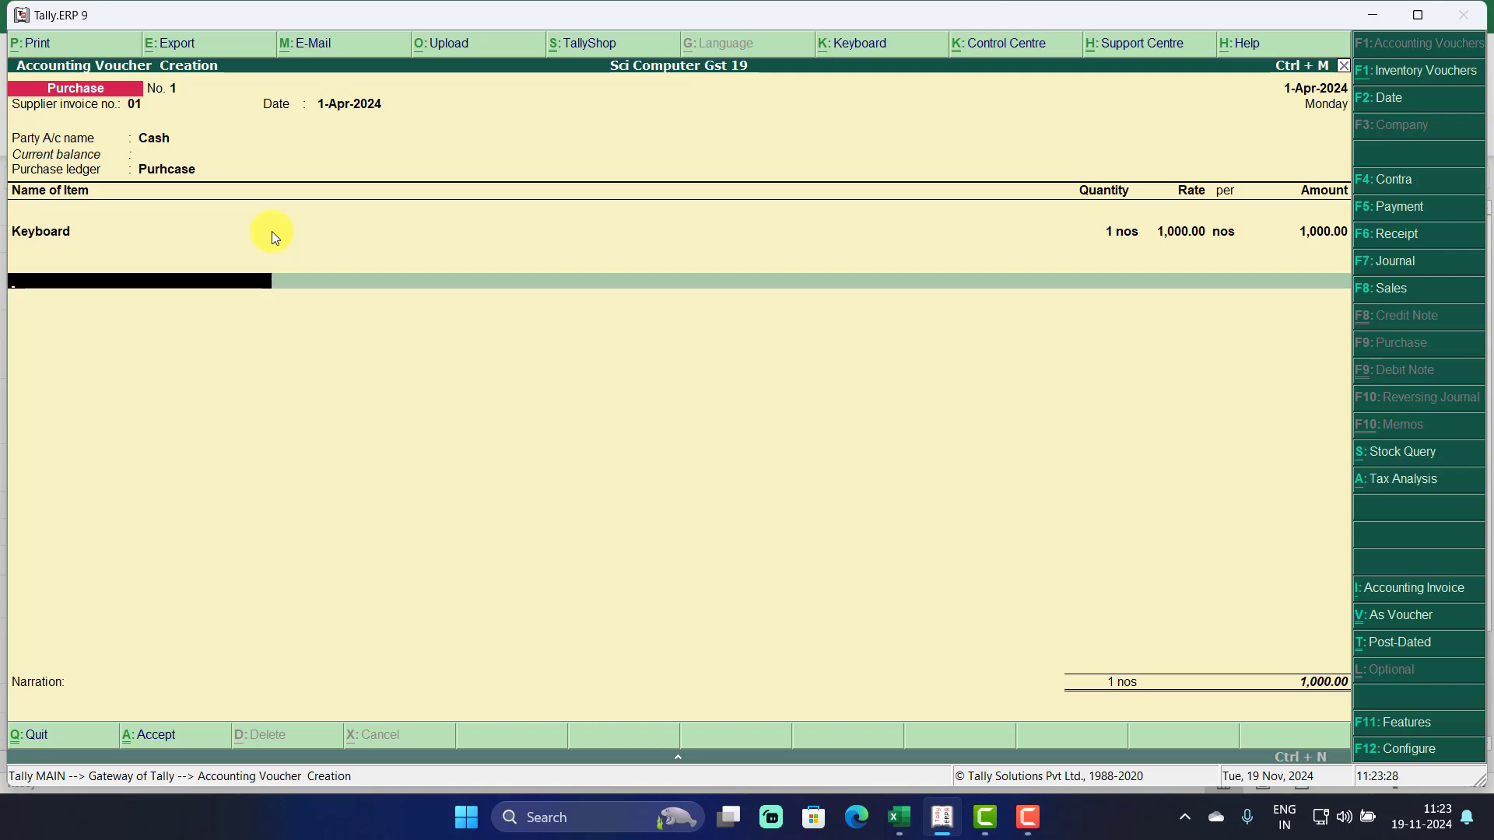
Start a new ledger named "IGST" from the voucher and place it under Duties & Taxes.
{"action": "key", "text": "alt+c"}
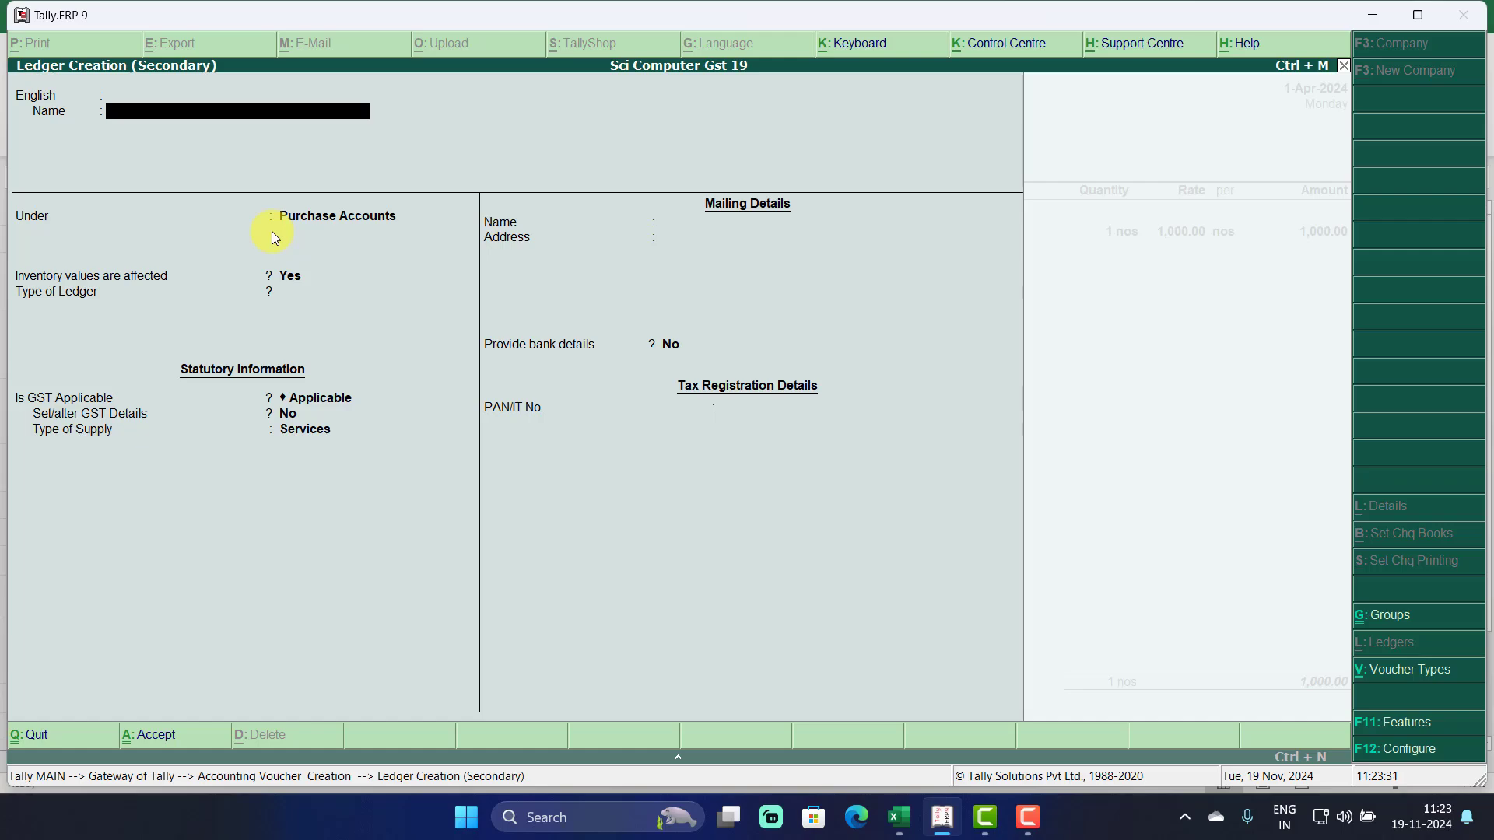
{"action": "type", "text": "IGST"}
{"action": "key", "text": "Return"}
{"action": "key", "text": "Return"}
{"action": "key", "text": "Return"}
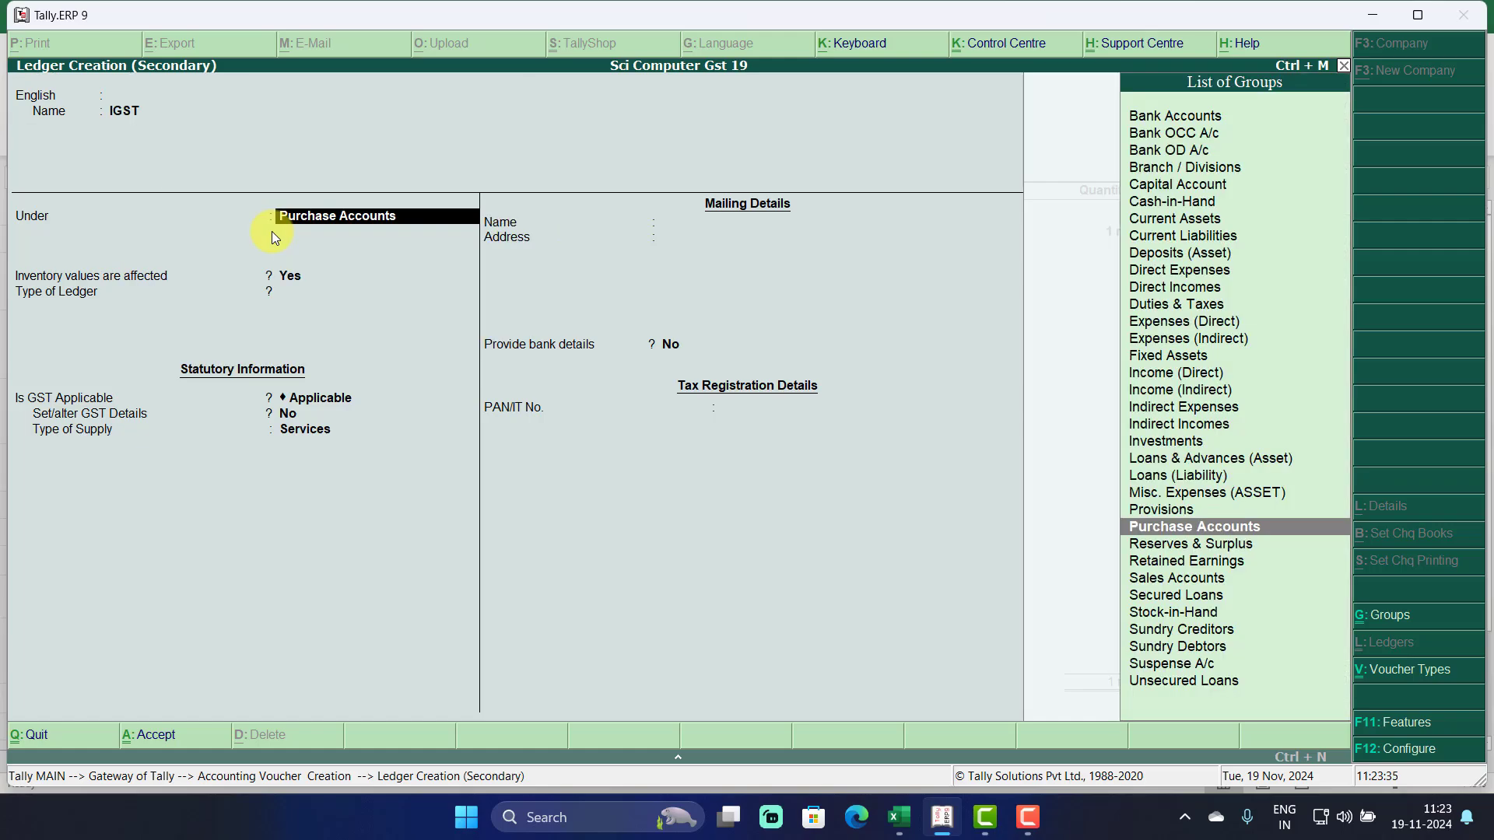
{"action": "type", "text": "Du"}
{"action": "key", "text": "Return"}
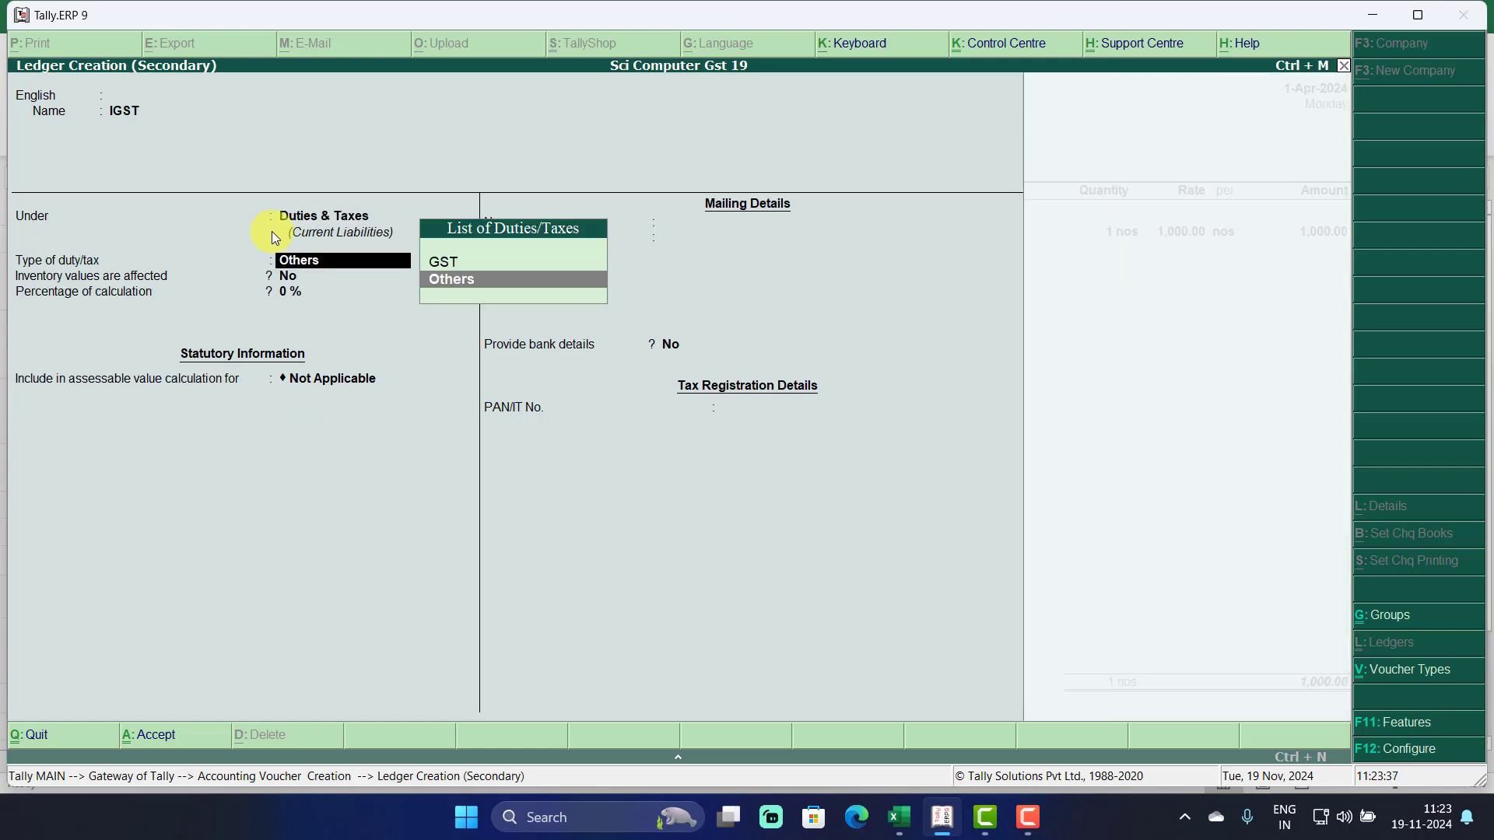
Set the IGST ledger's type of duty/tax to GST and its tax type to Integrated Tax.
{"action": "key", "text": "Up"}
{"action": "key", "text": "Return"}
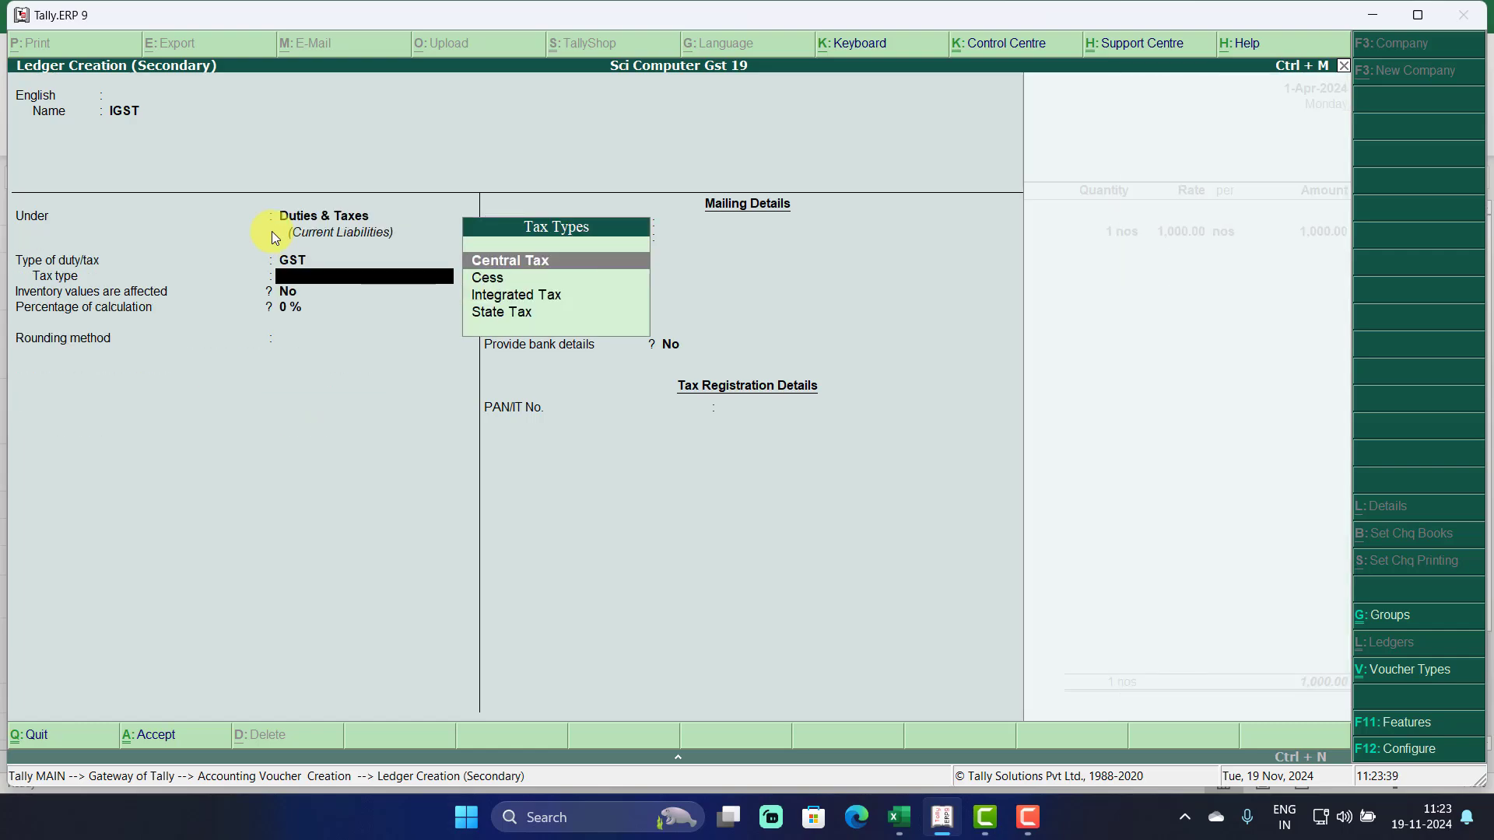
{"action": "key", "text": "Down"}
{"action": "key", "text": "Down"}
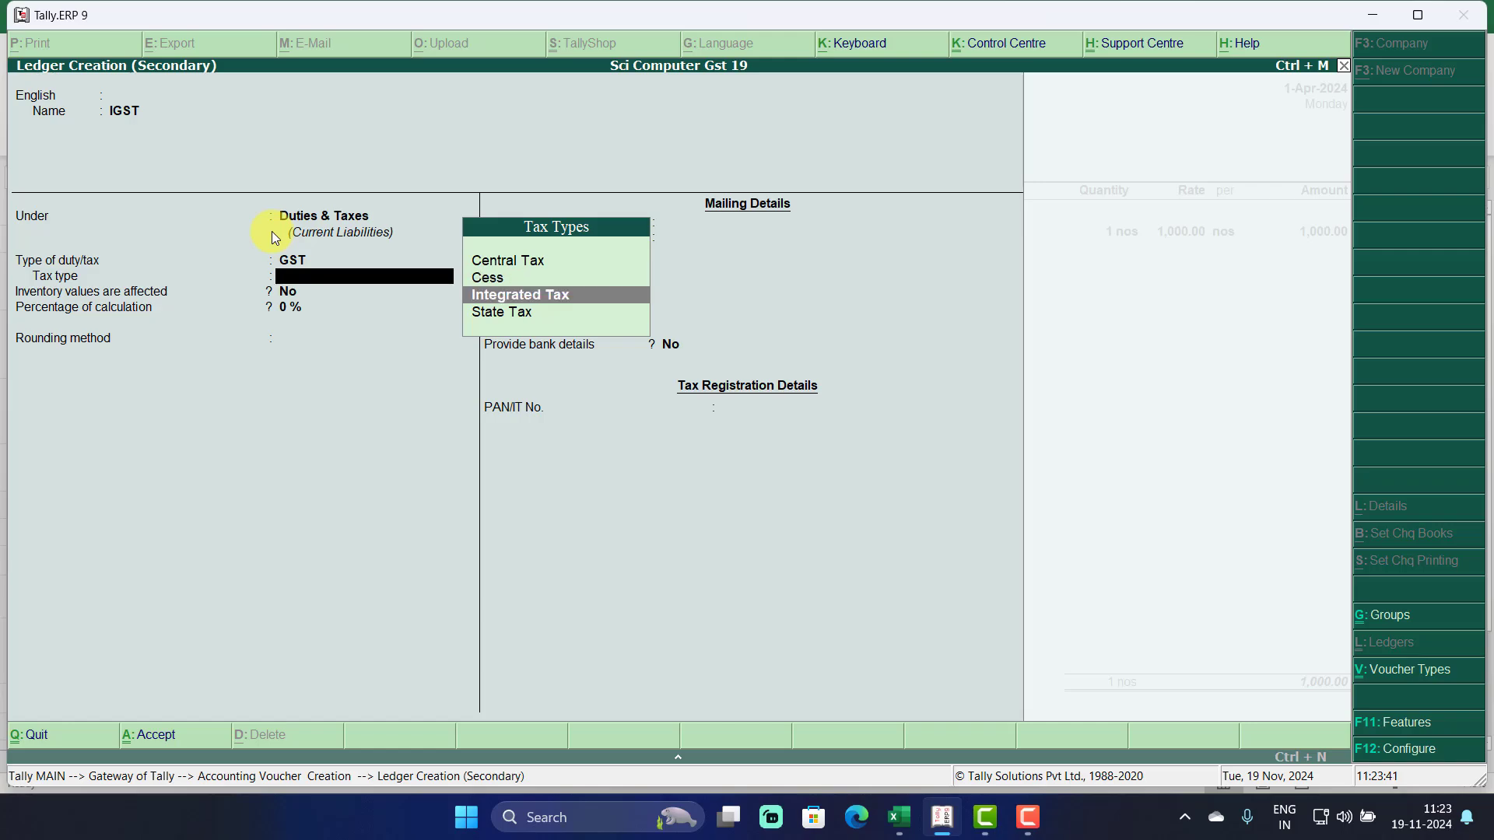
{"action": "key", "text": "Return"}
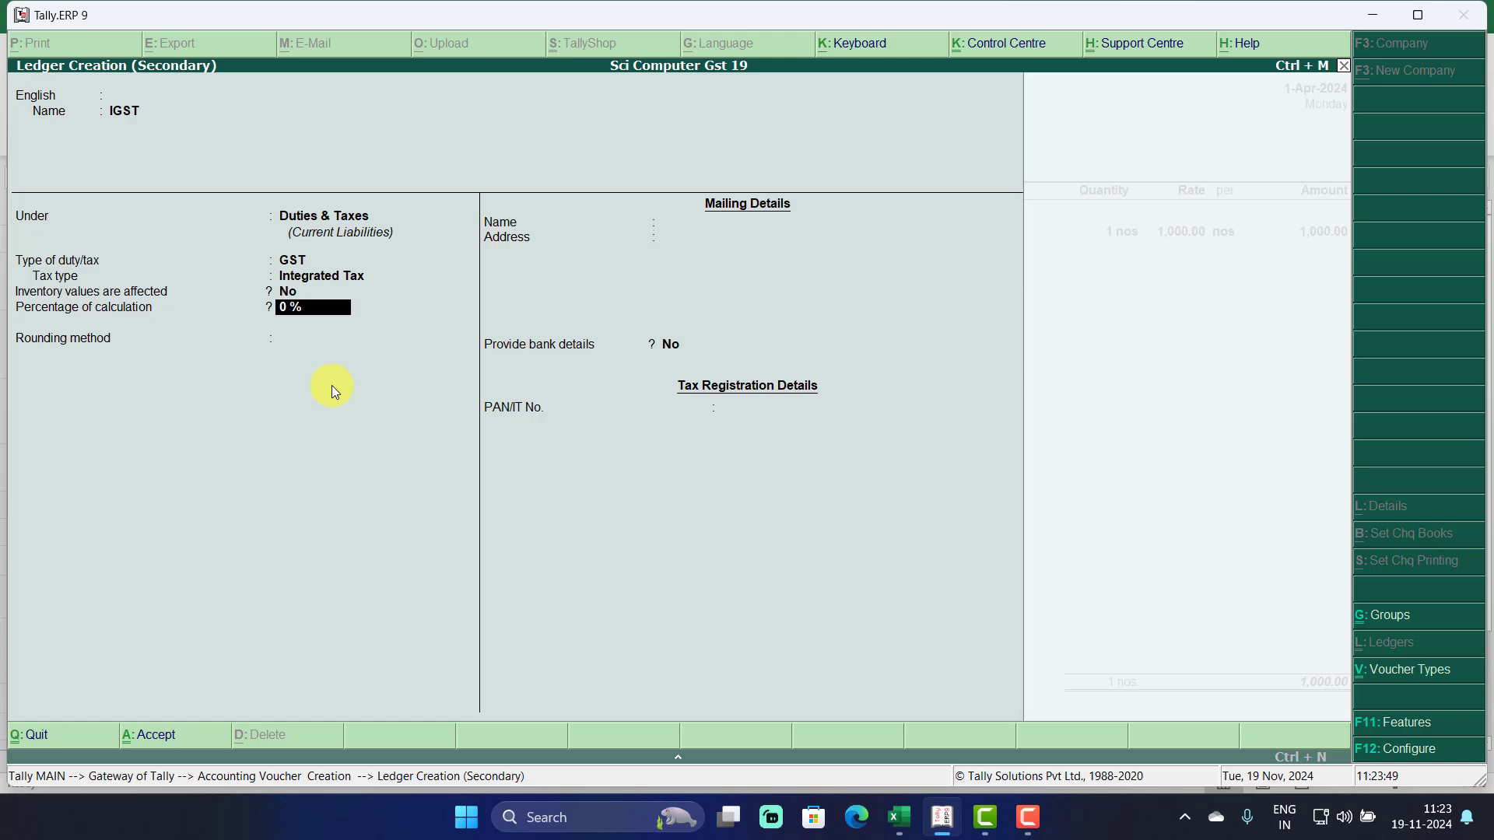
Keep the IGST ledger's calculation percentage at 0 %, rounding method Not Applicable and bank details No, and save the ledger.
{"action": "key", "text": "Return"}
{"action": "key", "text": "Return"}
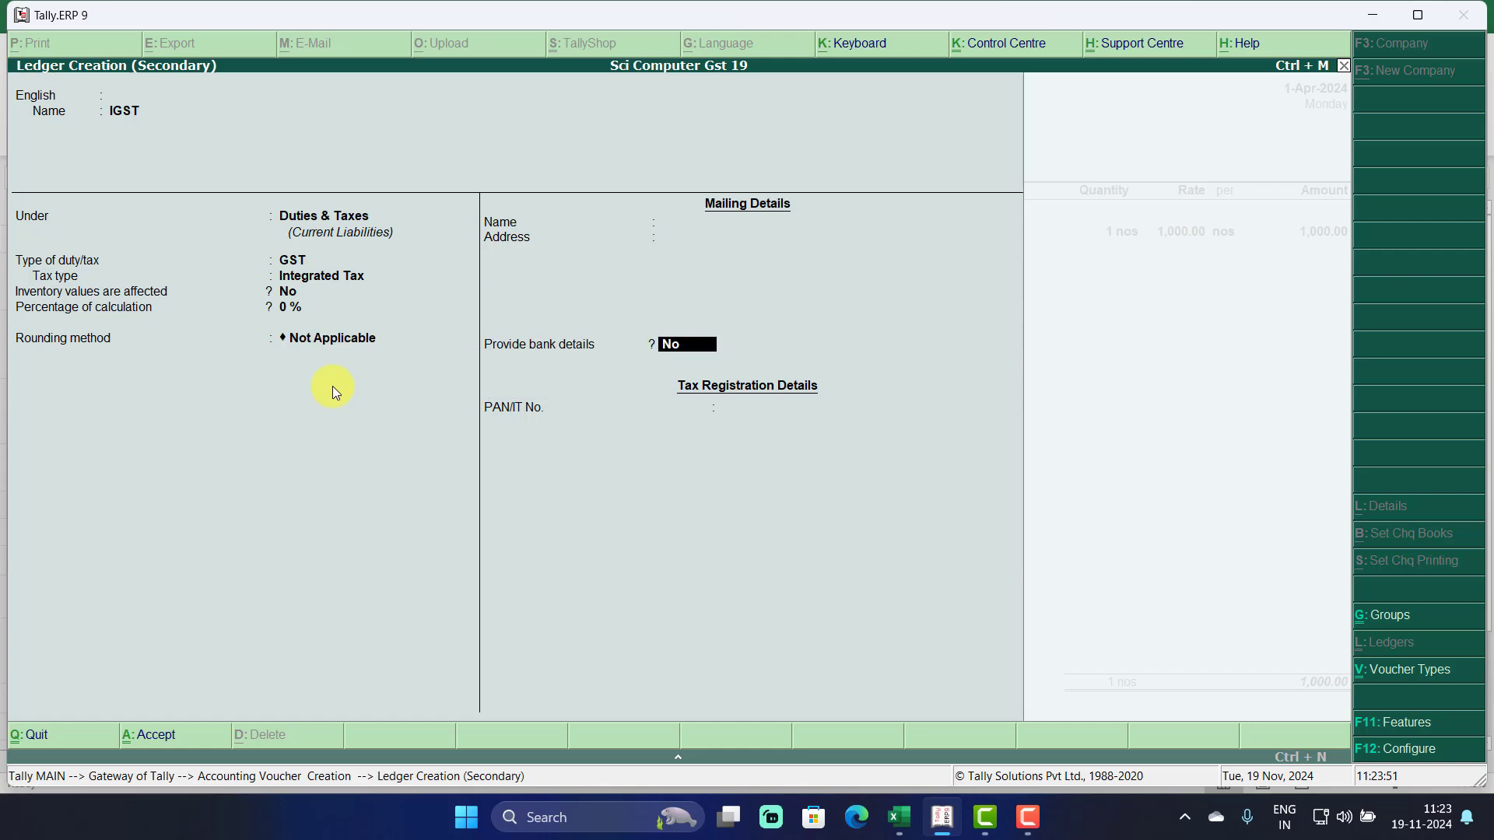
{"action": "key", "text": "Return"}
{"action": "key", "text": "Return"}
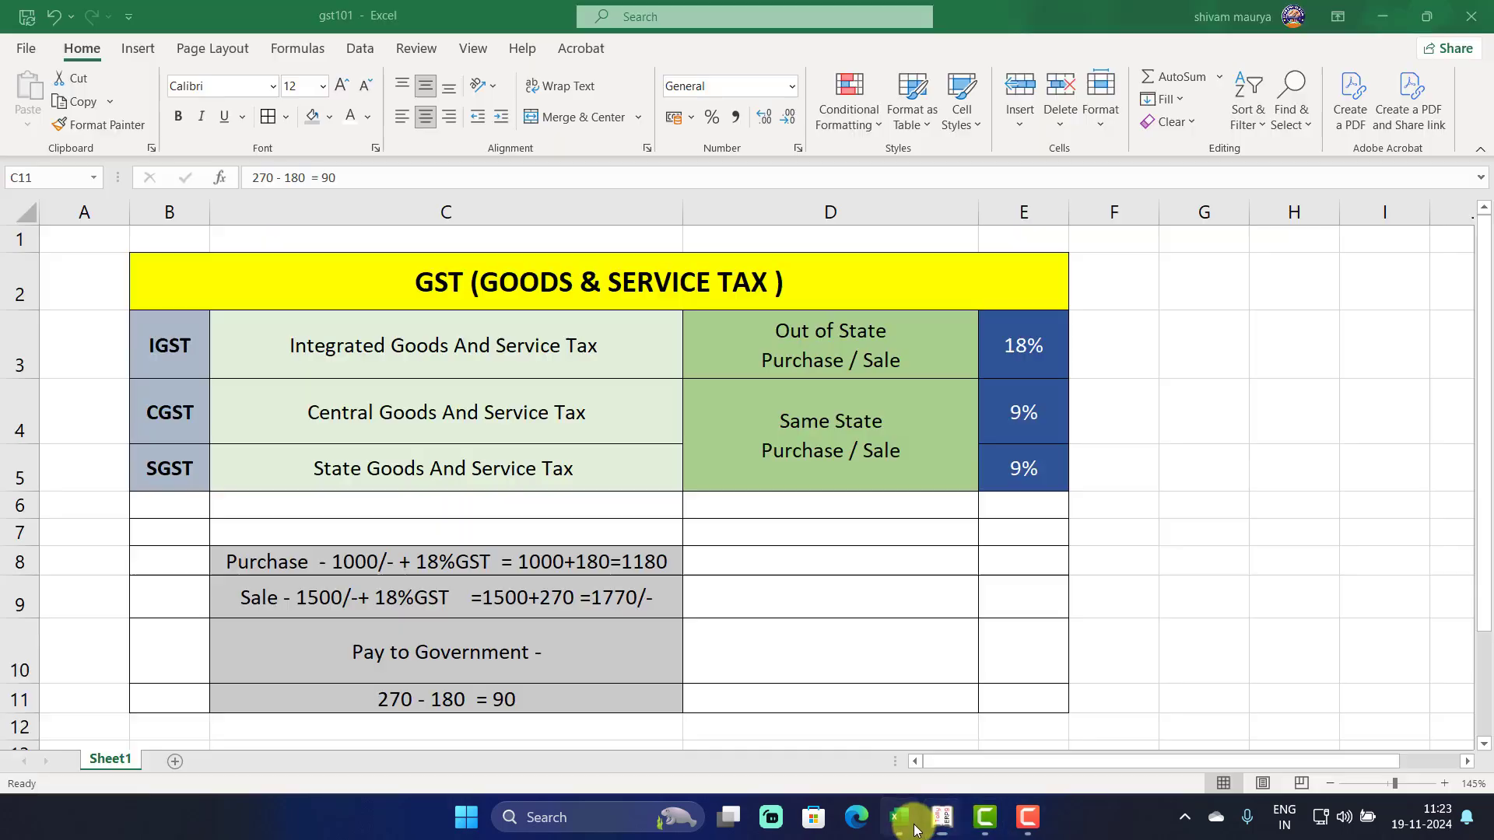
Switch to the gst101 workbook in Excel, review the purchase GST calculation in C8, and return to Tally.ERP 9.
{"action": "left_click", "coordinate": [898, 817]}
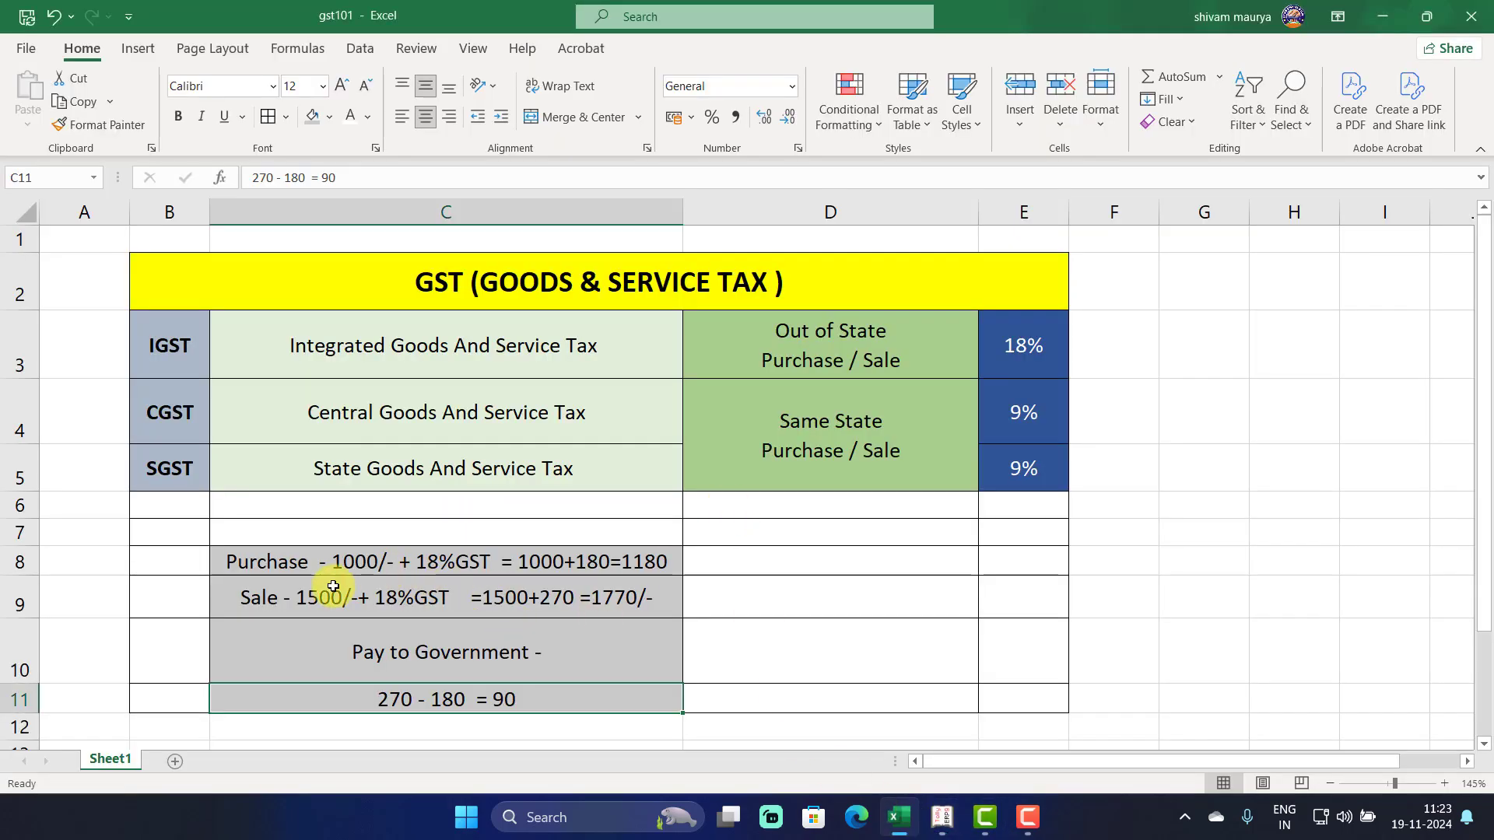
{"action": "left_click", "coordinate": [583, 566]}
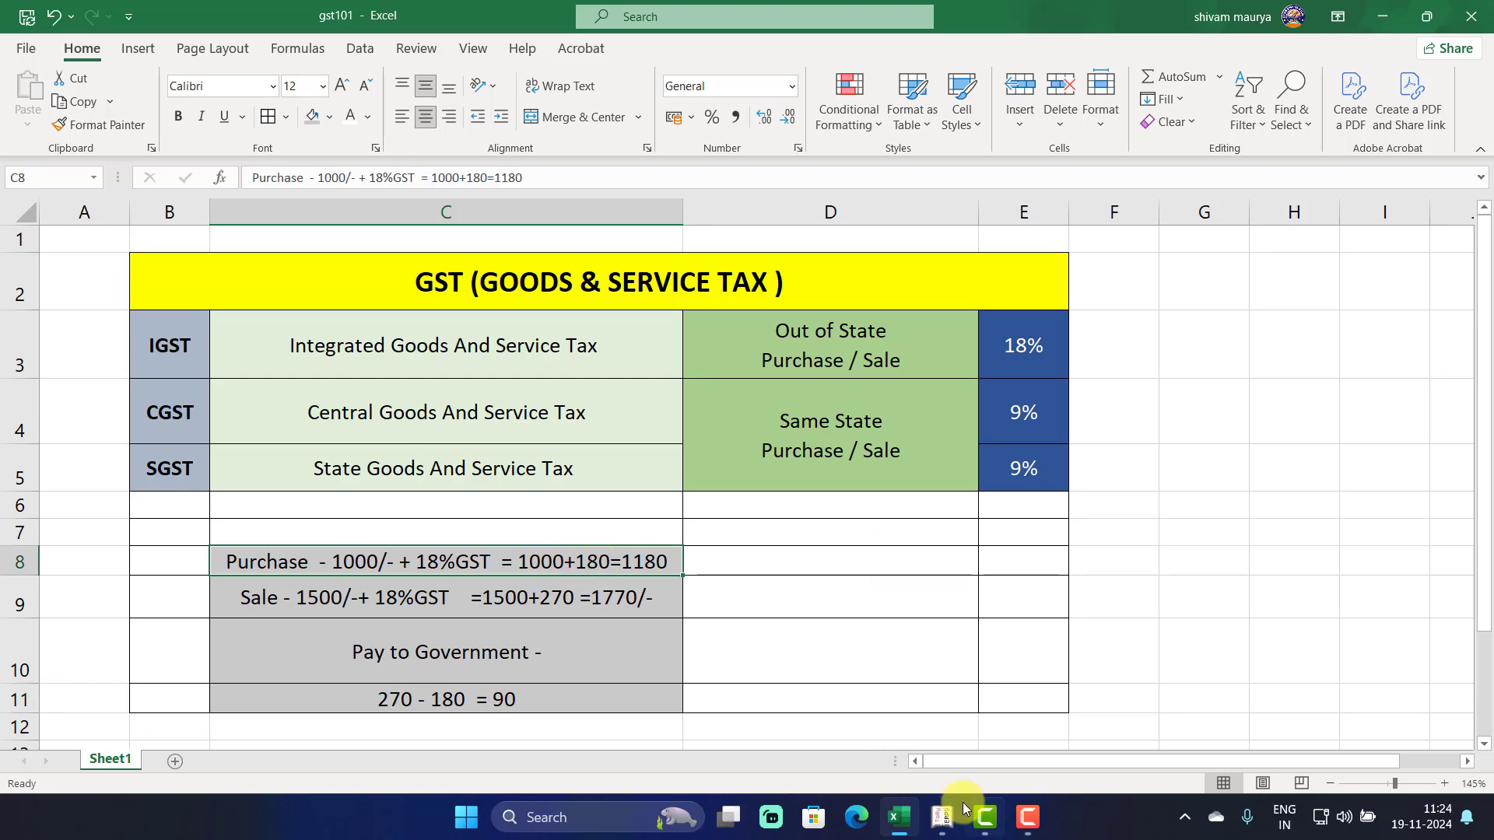
{"action": "mouse_move", "coordinate": [942, 817]}
{"action": "left_click", "coordinate": [1021, 692]}
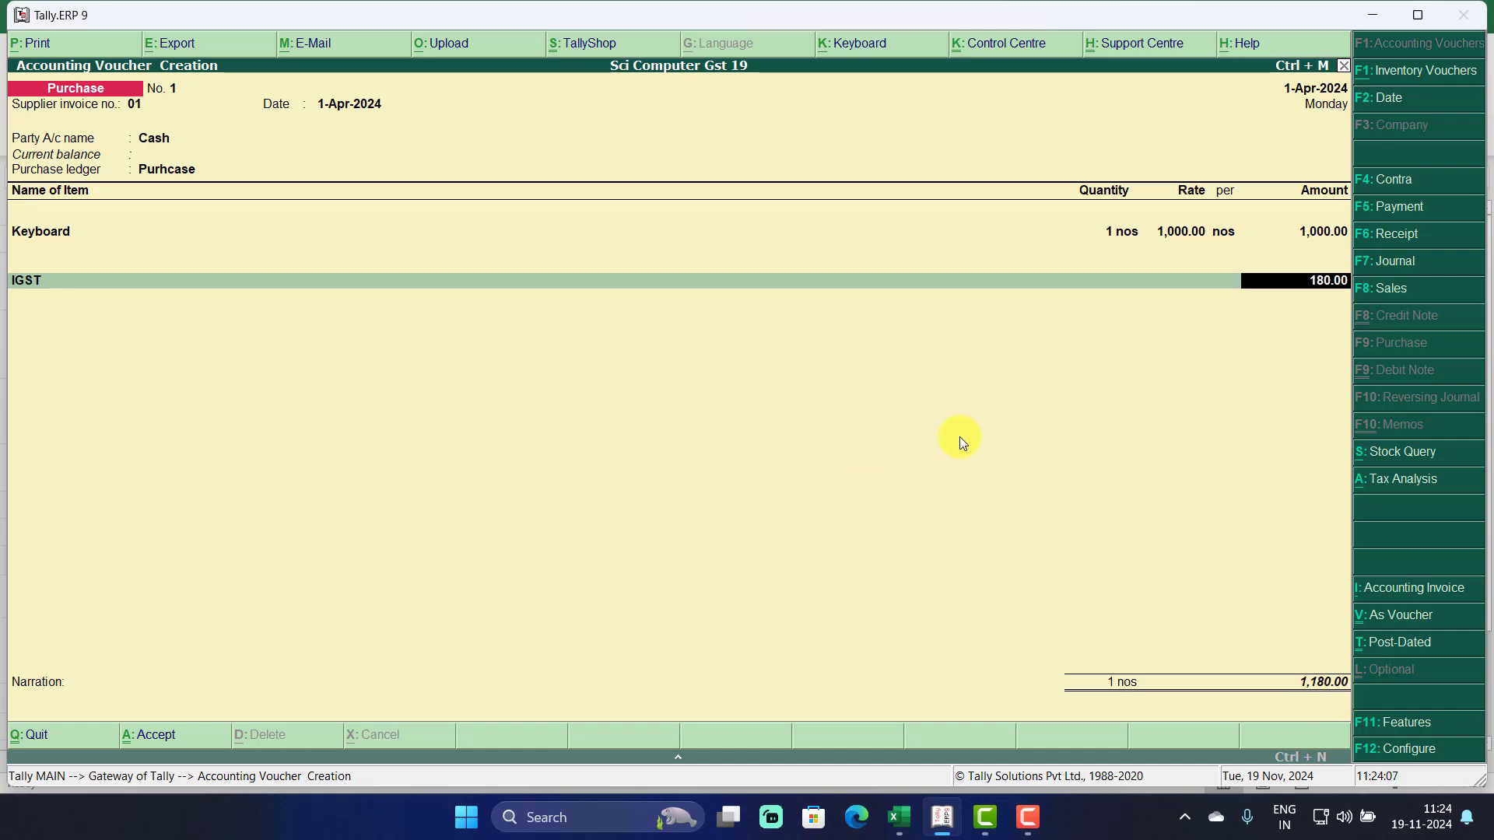
Accept the calculated IGST amount, save the purchase voucher without a narration, and return to the Gateway of Tally.
{"action": "key", "text": "Return"}
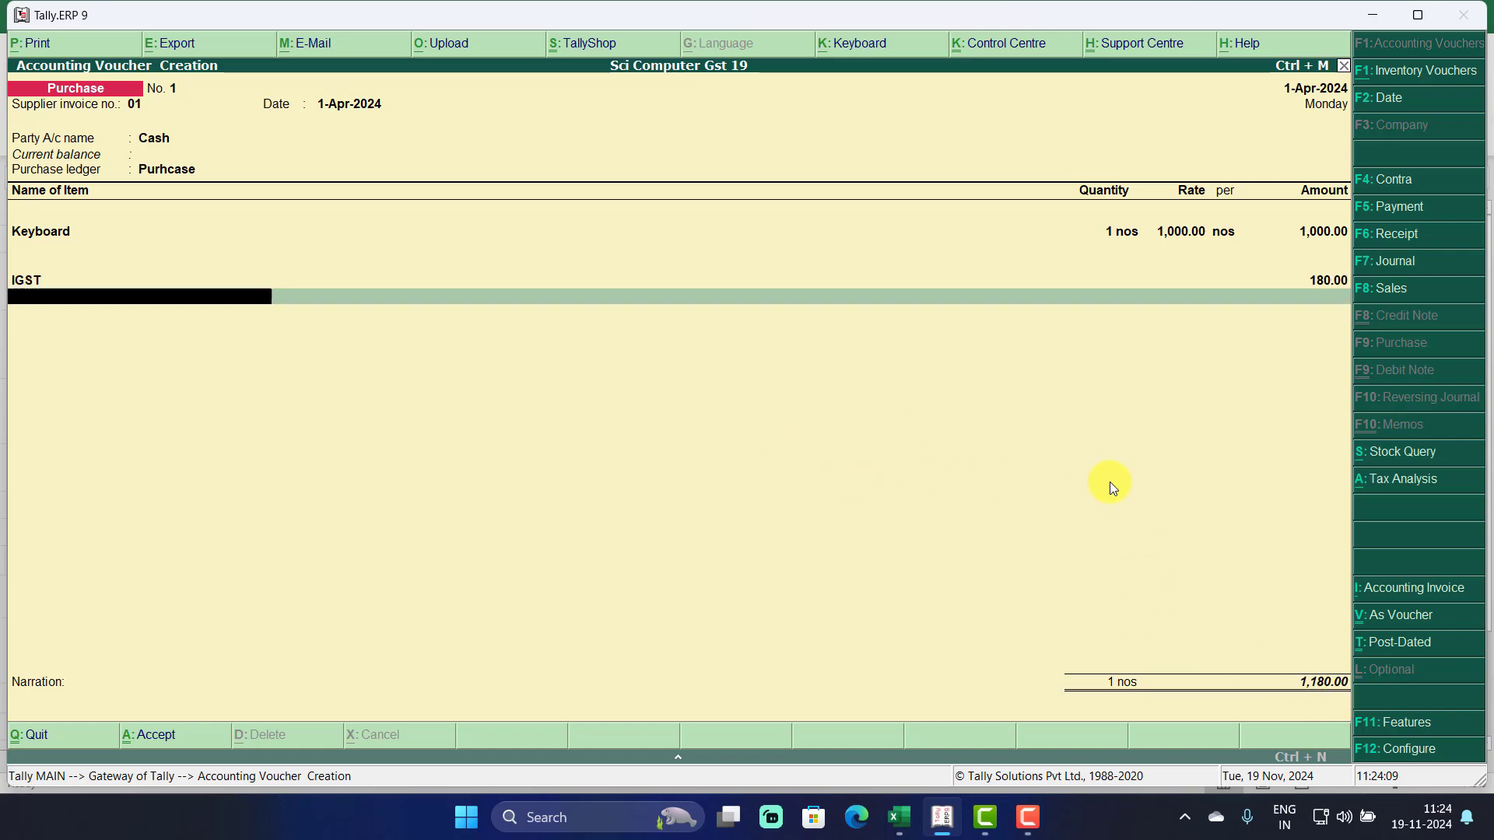
{"action": "key", "text": "Return"}
{"action": "key", "text": "Return"}
{"action": "key", "text": "Return"}
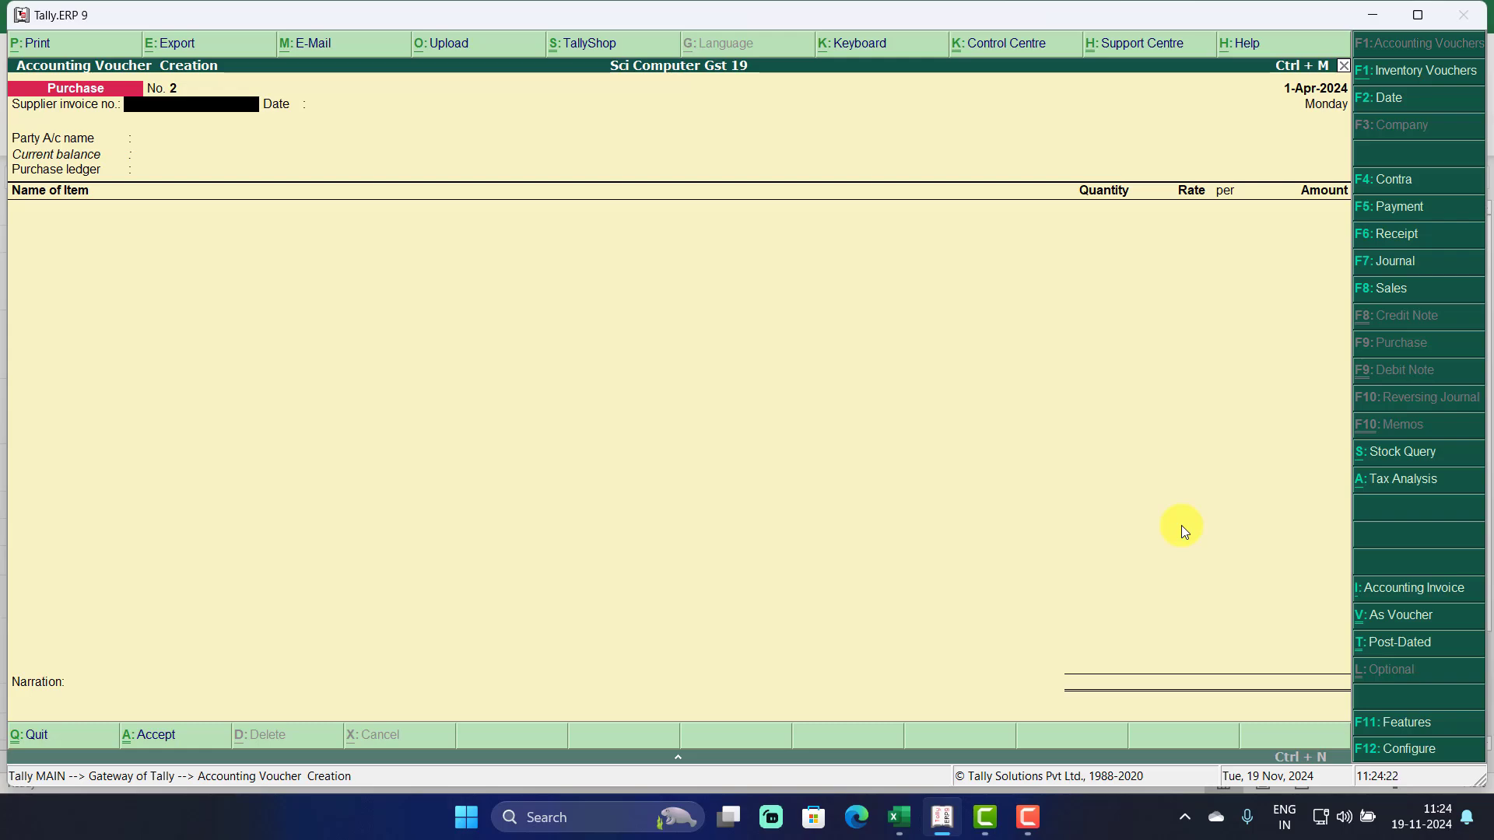
{"action": "key", "text": "Escape"}
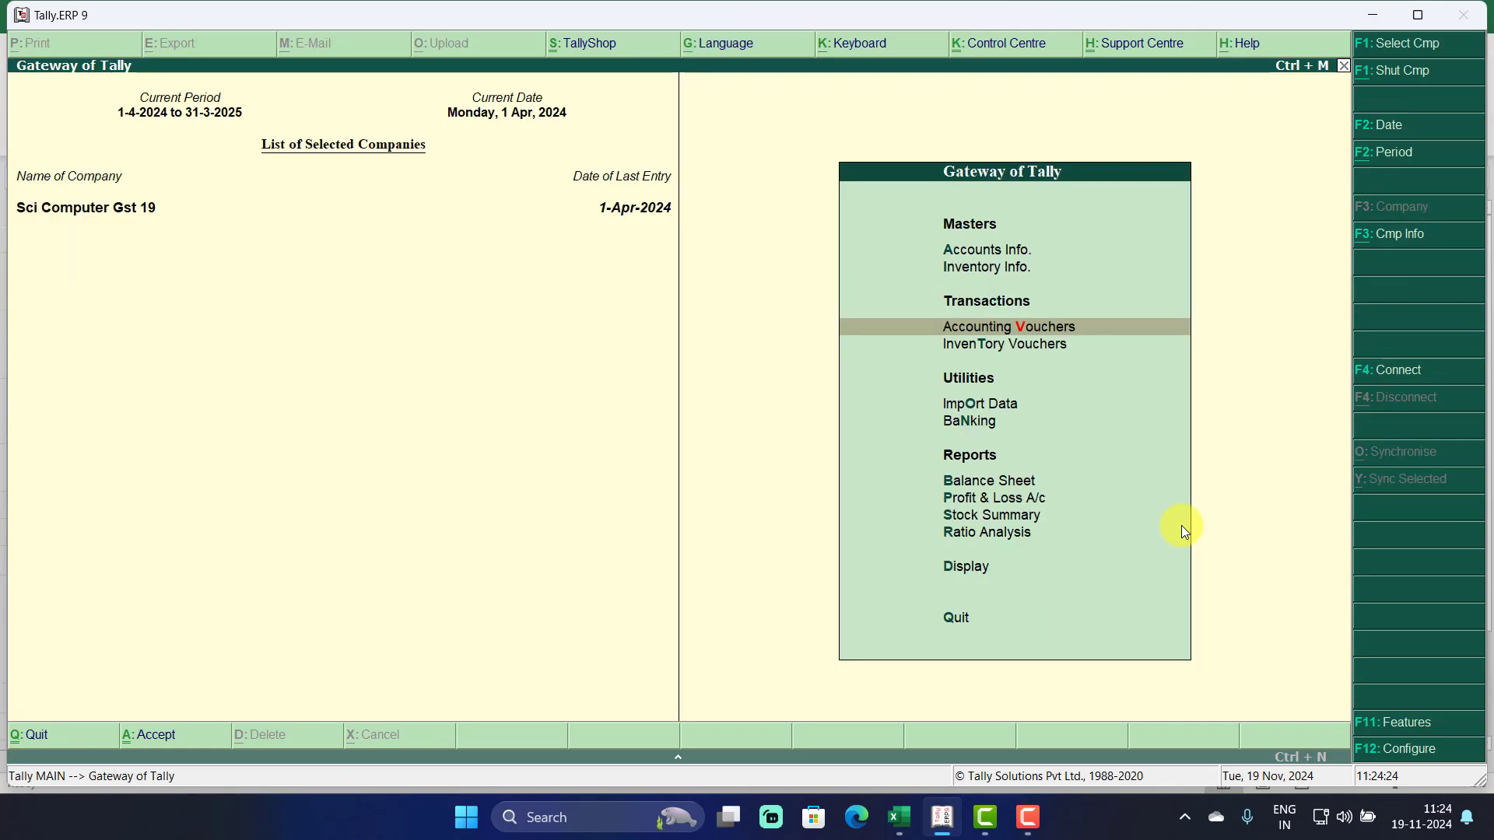
Open the Balance Sheet and examine the breakdown of Current Assets into closing stock and cash-in-hand.
{"action": "key", "text": "Down"}
{"action": "key", "text": "Down"}
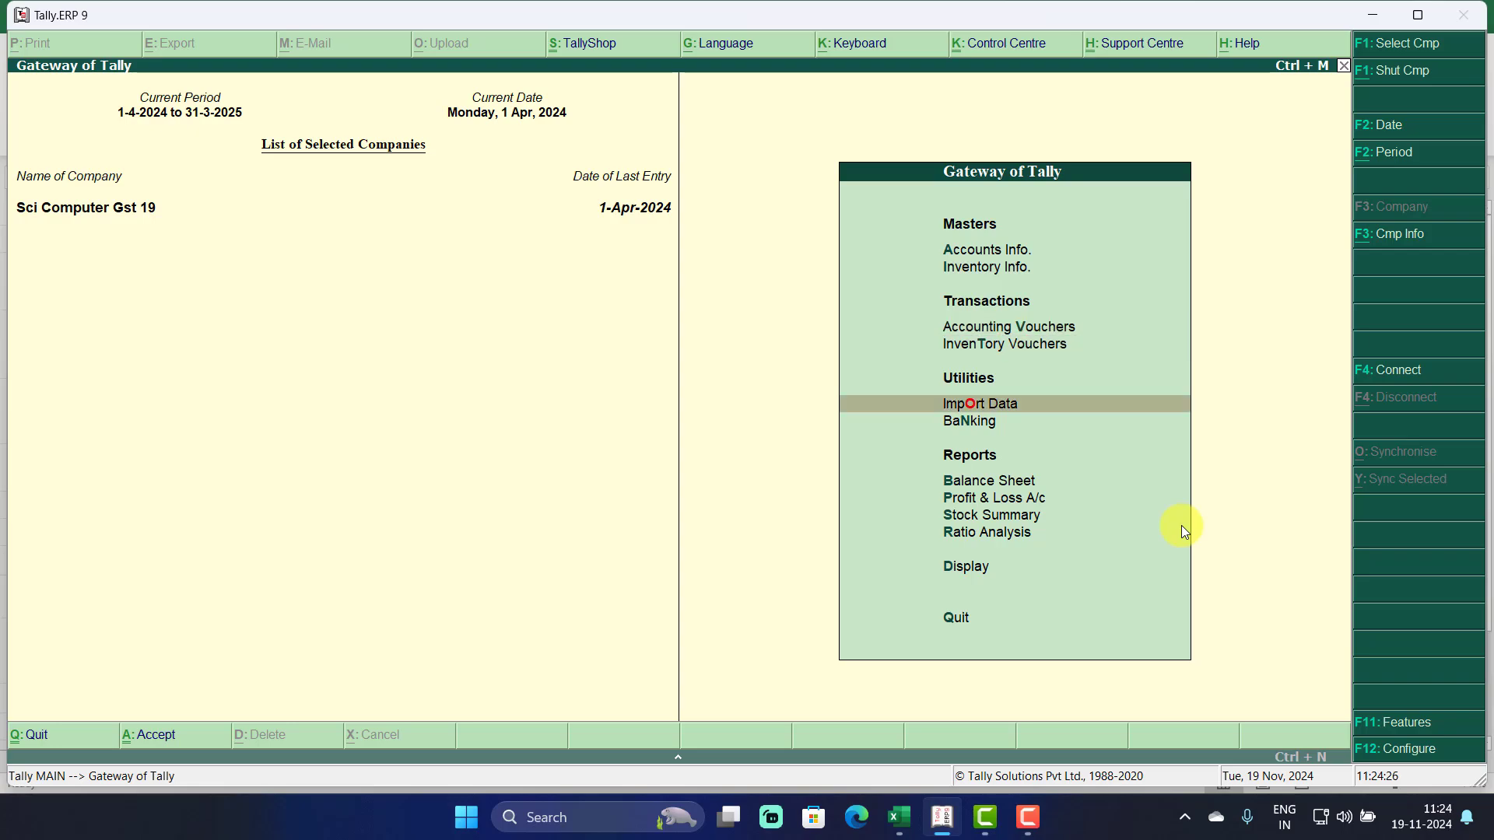
{"action": "key", "text": "Down"}
{"action": "key", "text": "Down"}
{"action": "key", "text": "Down"}
{"action": "key", "text": "Up"}
{"action": "key", "text": "Return"}
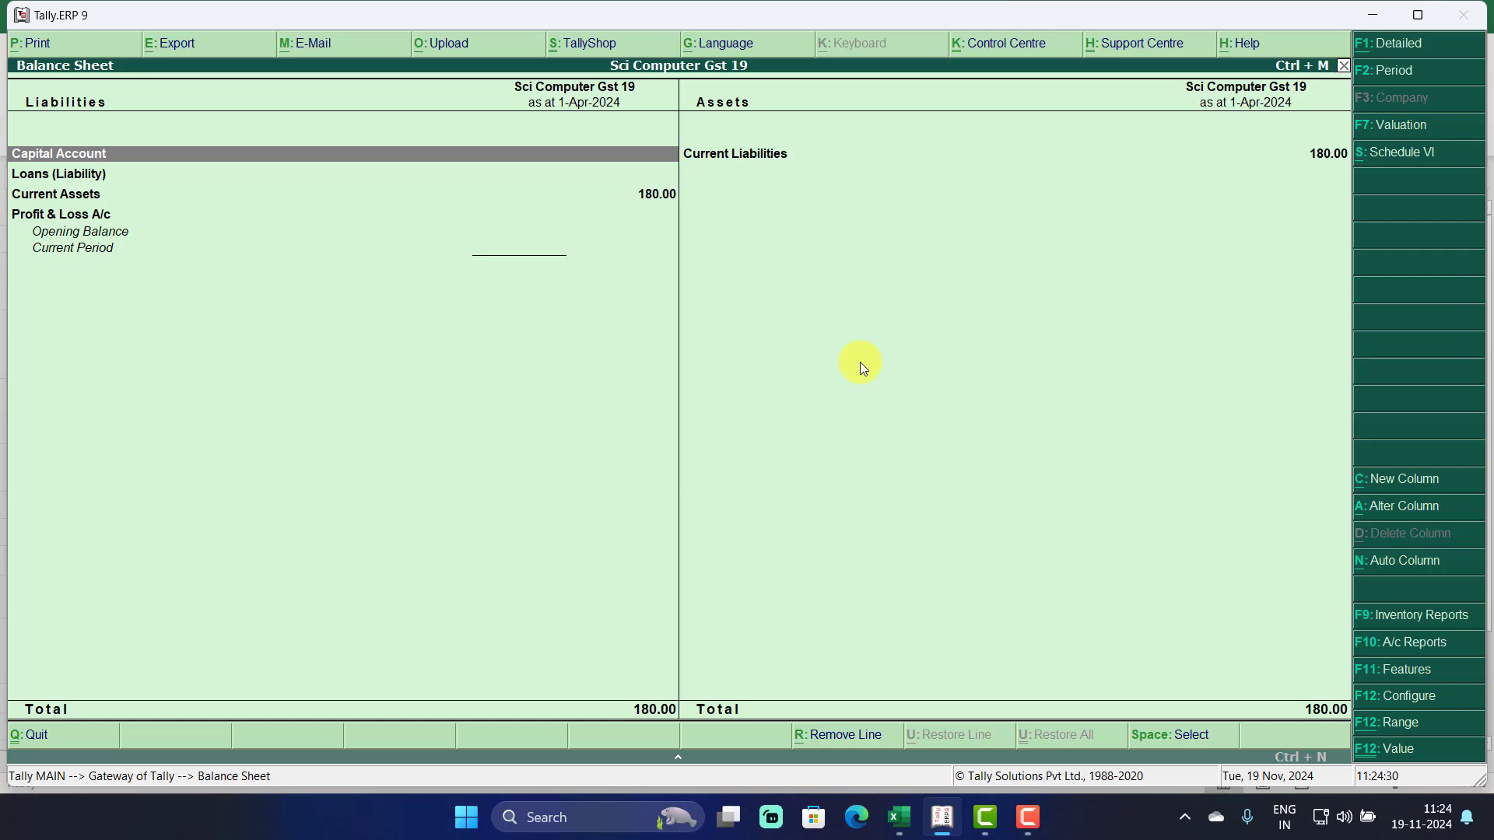
{"action": "key", "text": "Down"}
{"action": "key", "text": "Down"}
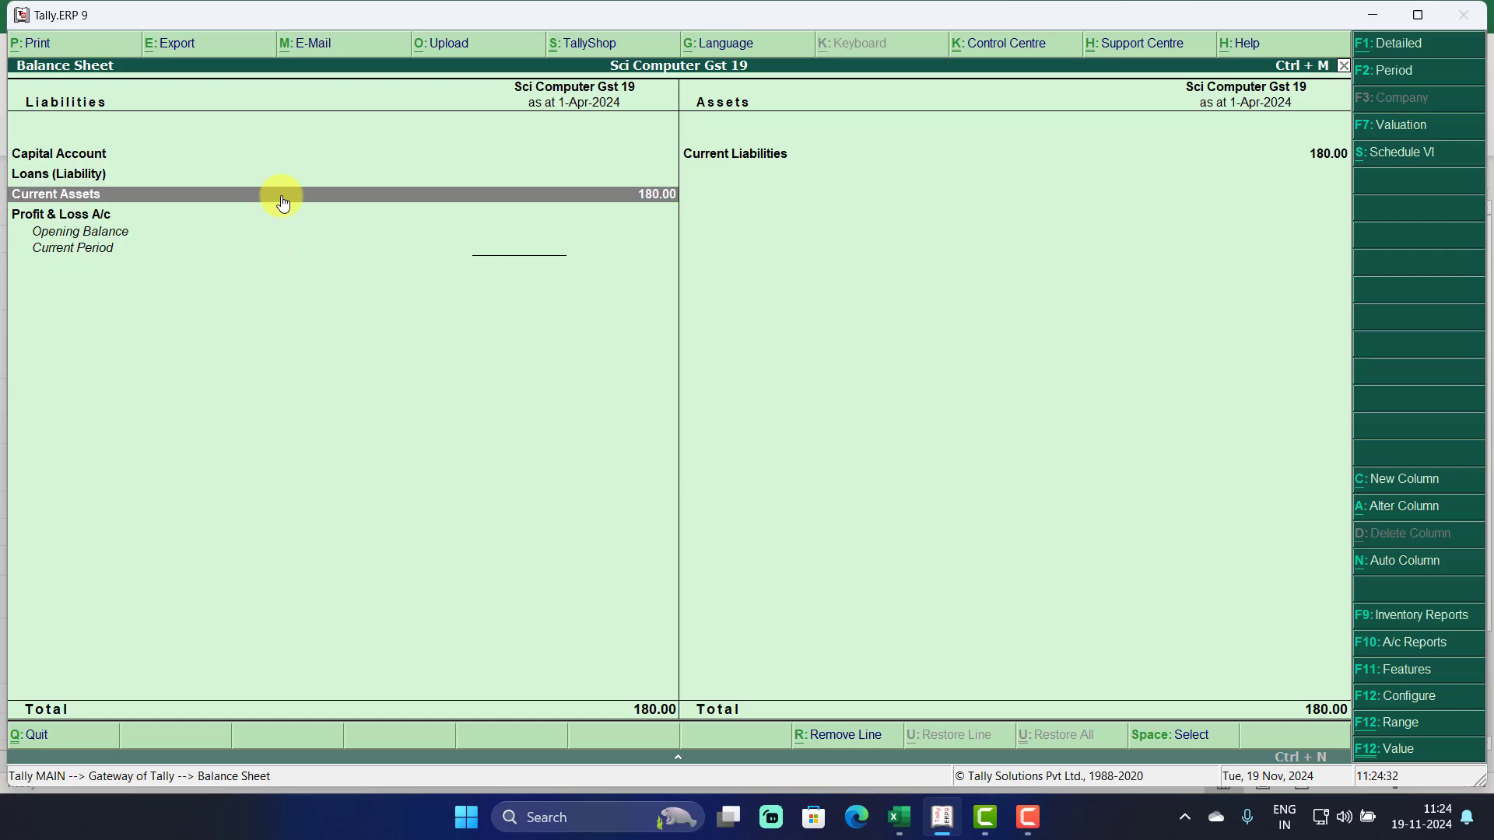
{"action": "double_click", "coordinate": [317, 196]}
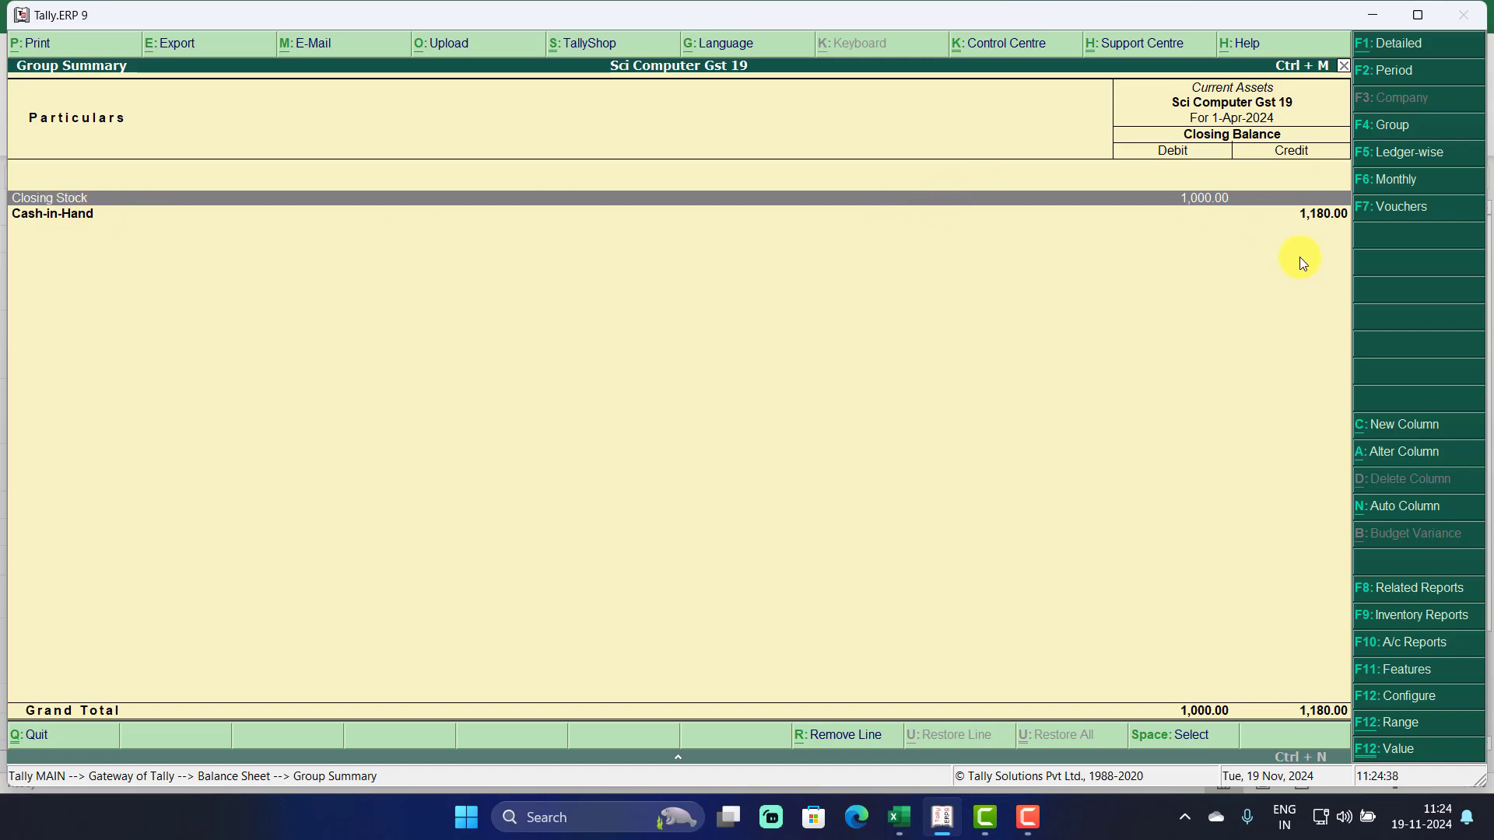
{"action": "key", "text": "Escape"}
Check the Loans (Liability) group in the Balance Sheet and leave the report.
{"action": "key", "text": "Up"}
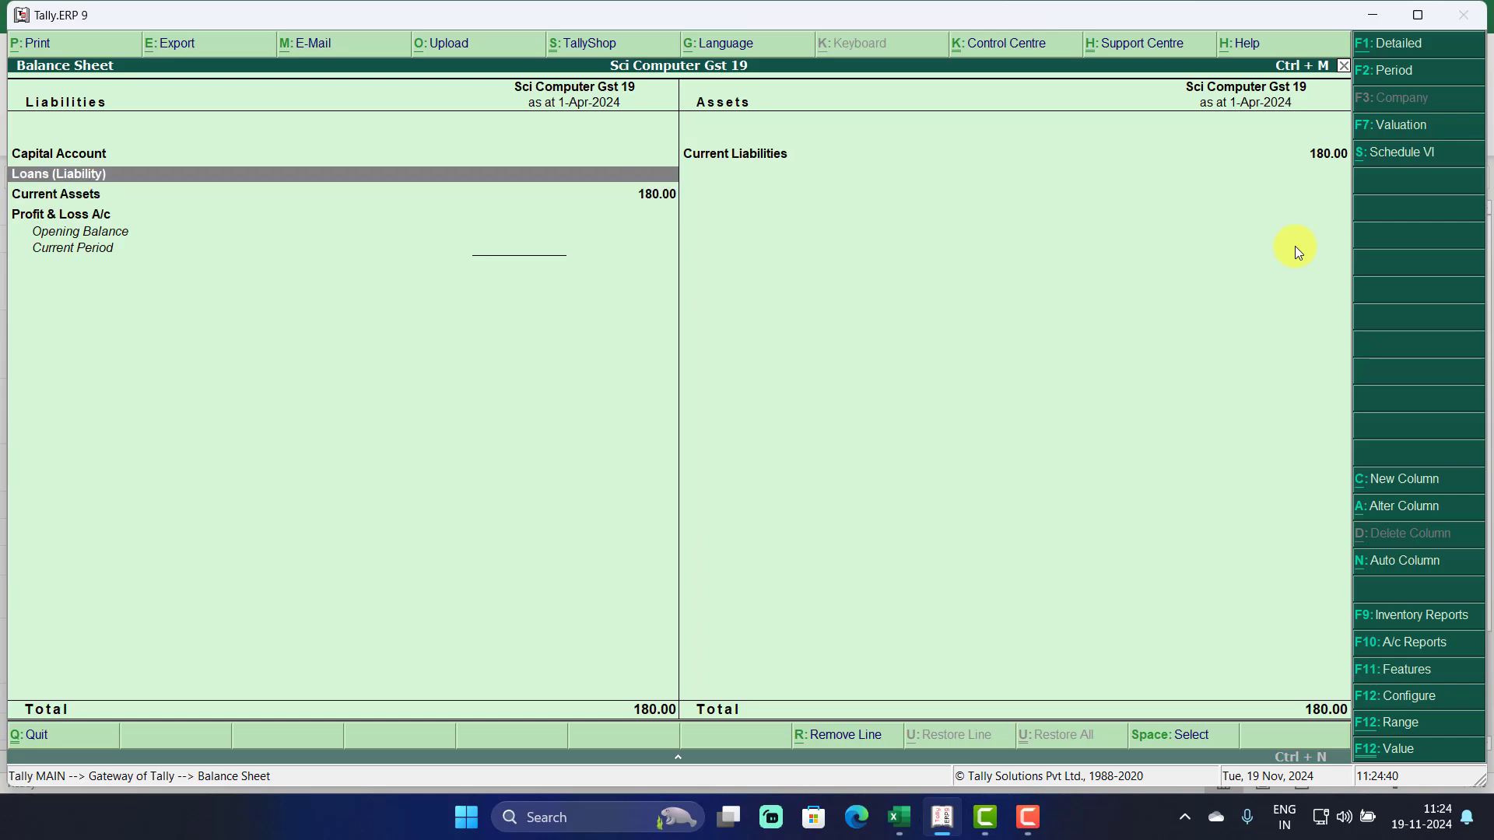
{"action": "key", "text": "Return"}
{"action": "key", "text": "Escape"}
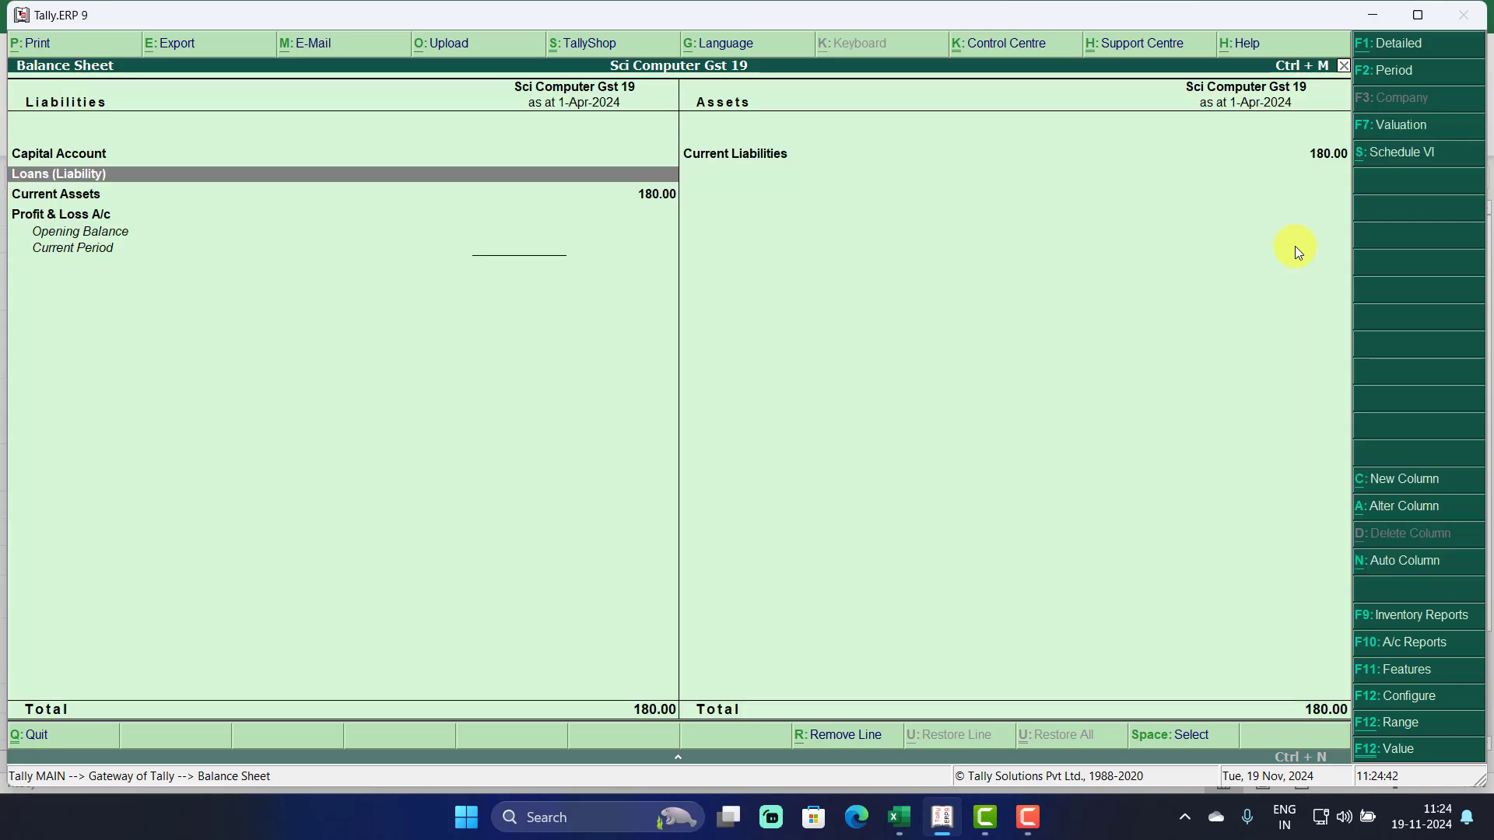
{"action": "key", "text": "Escape"}
Open the Profit & Loss A/c, review the purchase accounts and gross profit lines, and close the report.
{"action": "key", "text": "Down"}
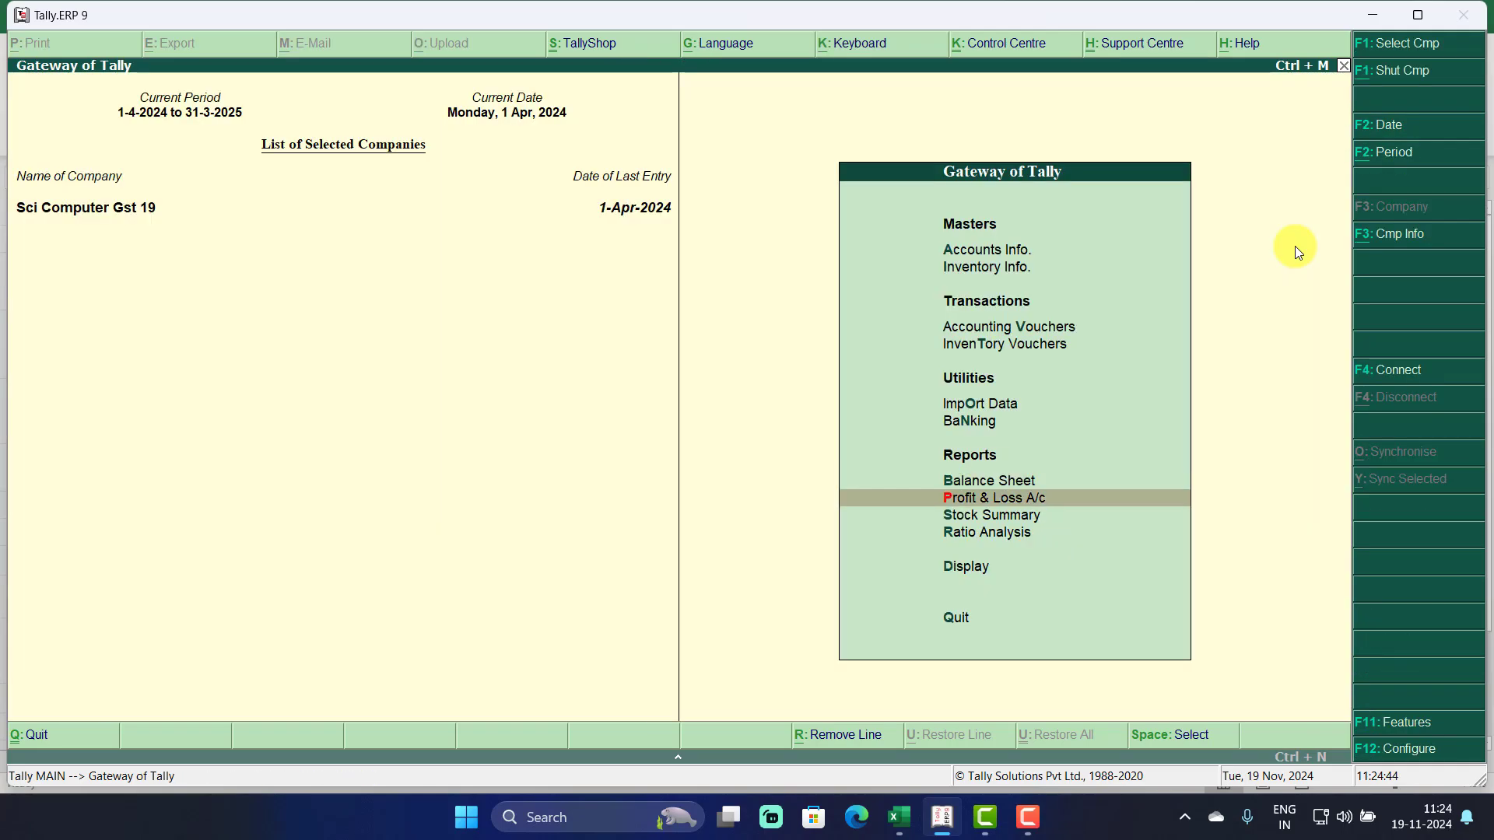
{"action": "key", "text": "Return"}
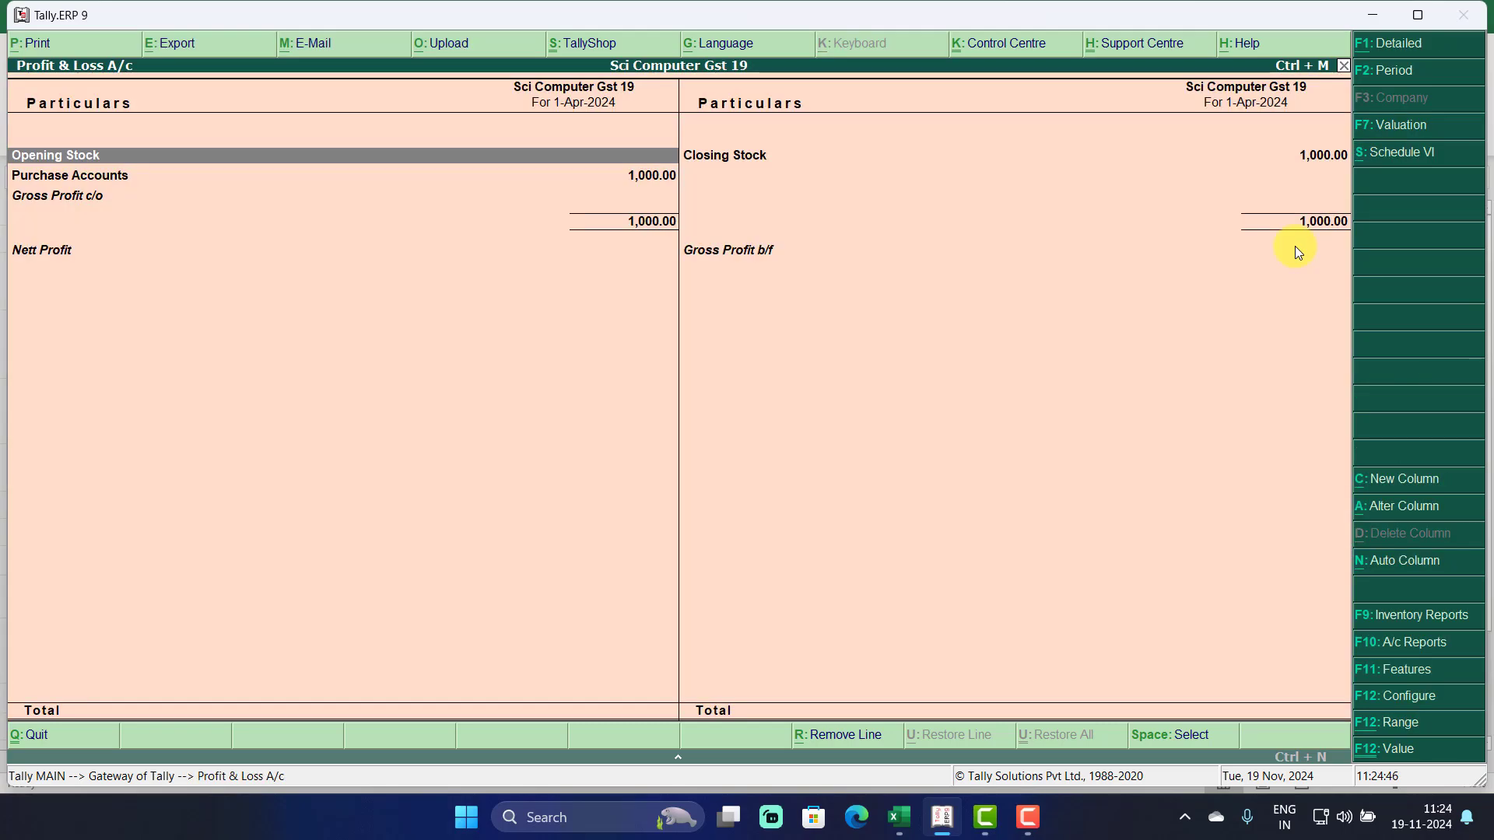
{"action": "key", "text": "Down"}
{"action": "key", "text": "Down"}
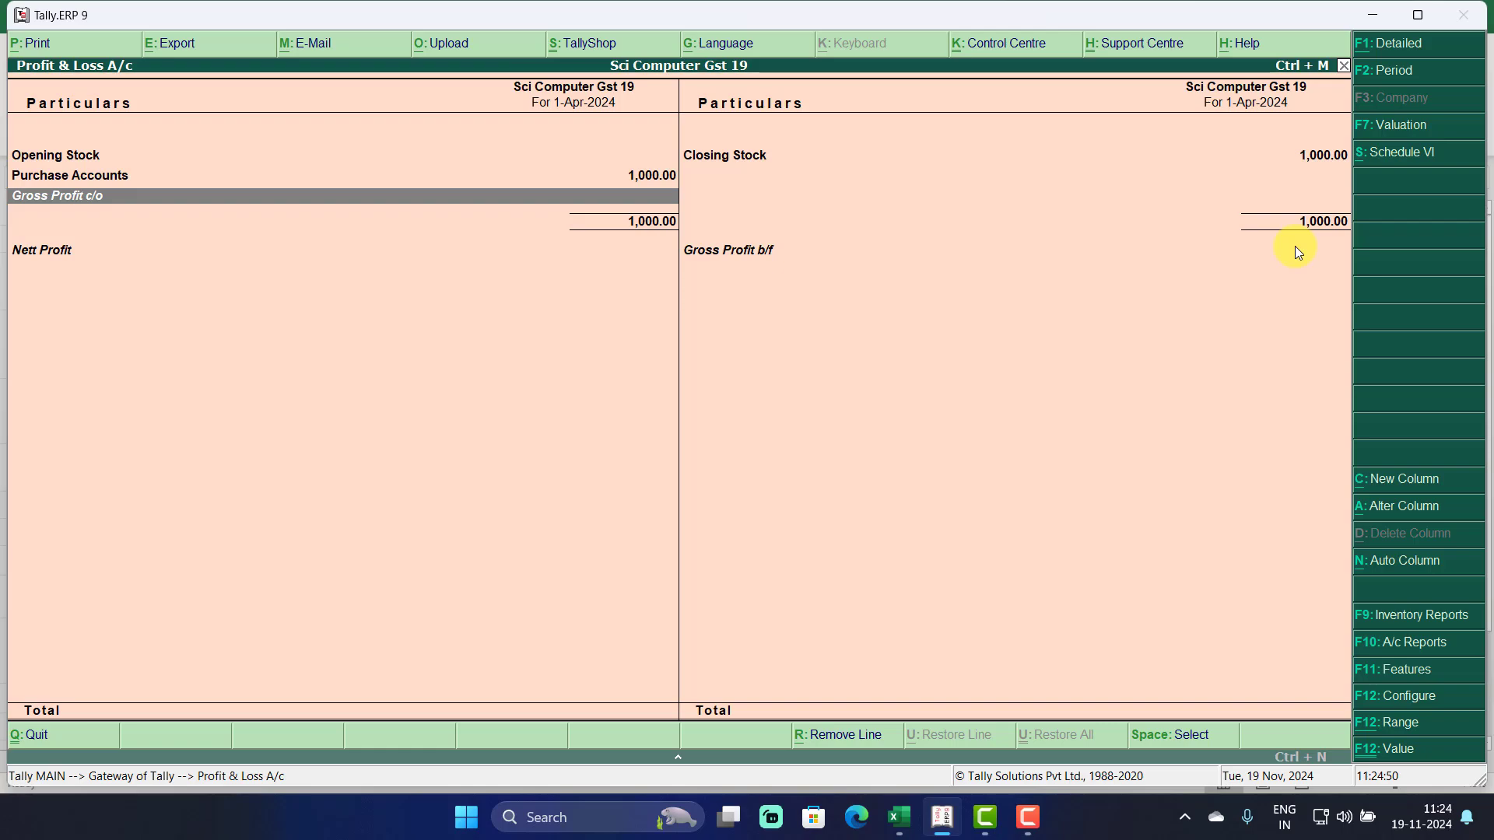
{"action": "key", "text": "Escape"}
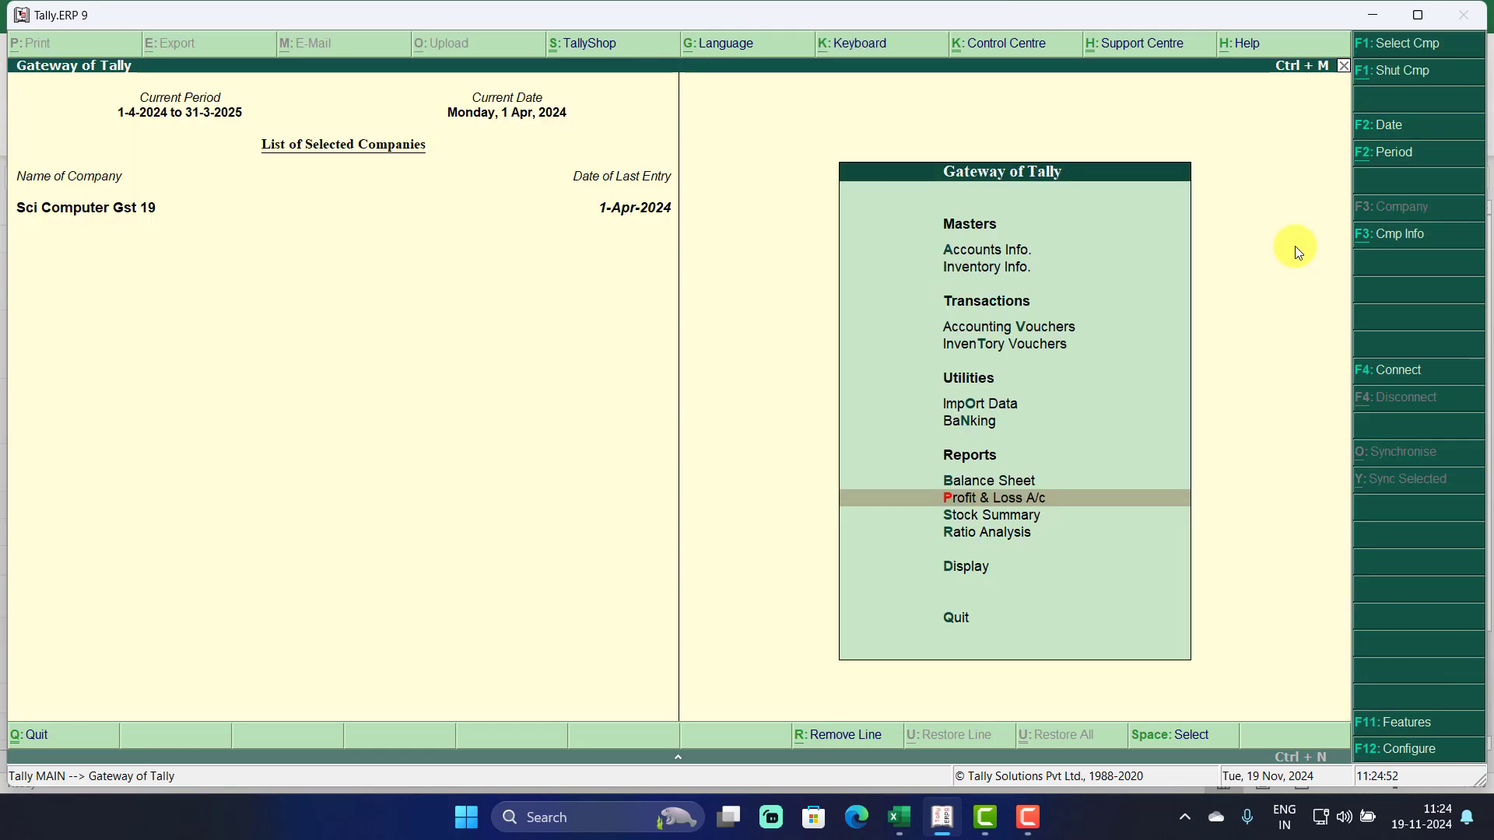
Trace the closing stock from the Balance Sheet's Current Assets to the Keyboard's monthly summary and return to the Gateway of Tally.
{"action": "key", "text": "Up"}
{"action": "key", "text": "Return"}
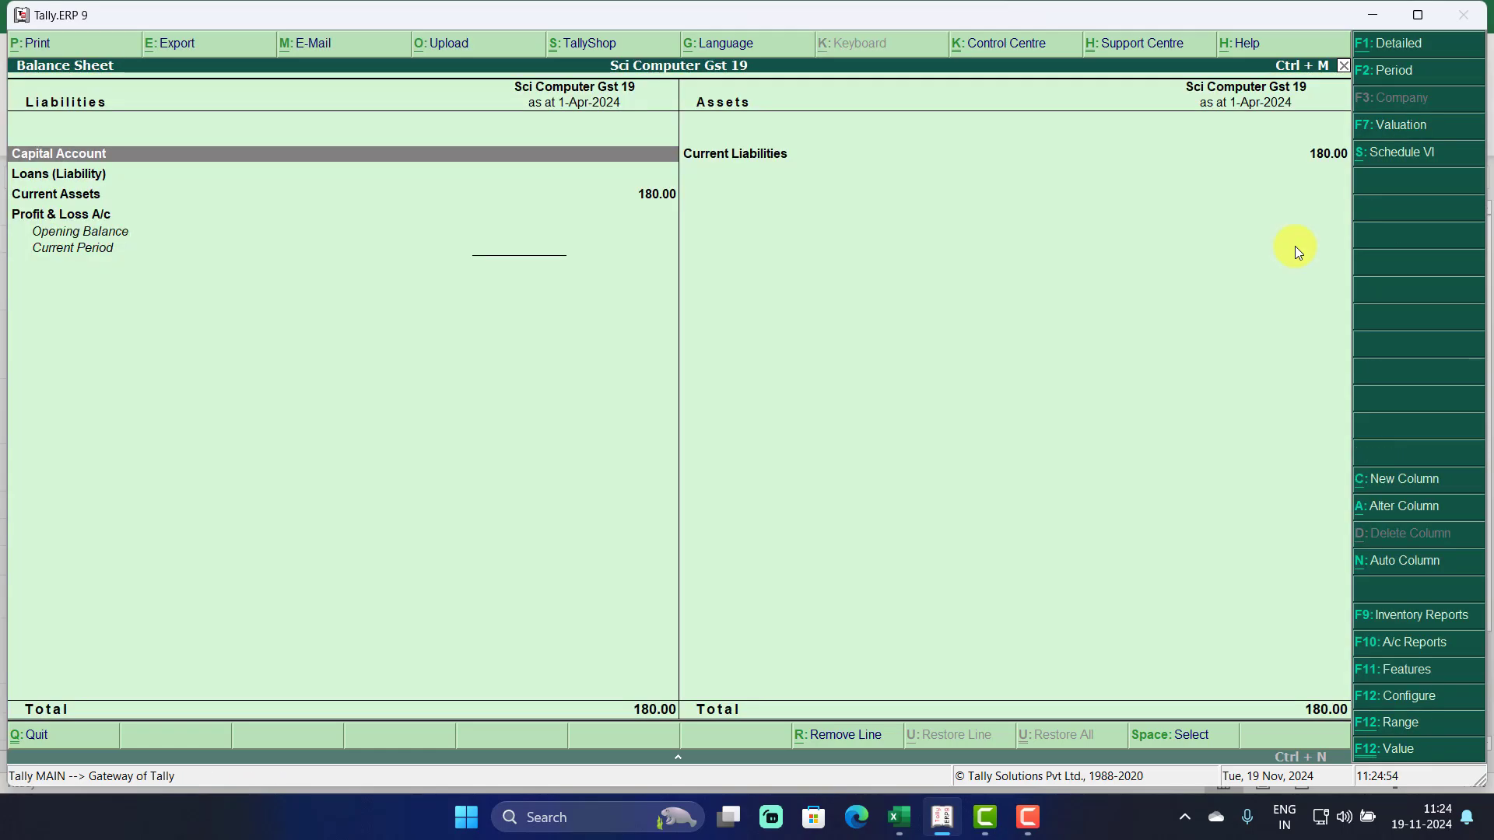
{"action": "key", "text": "Down"}
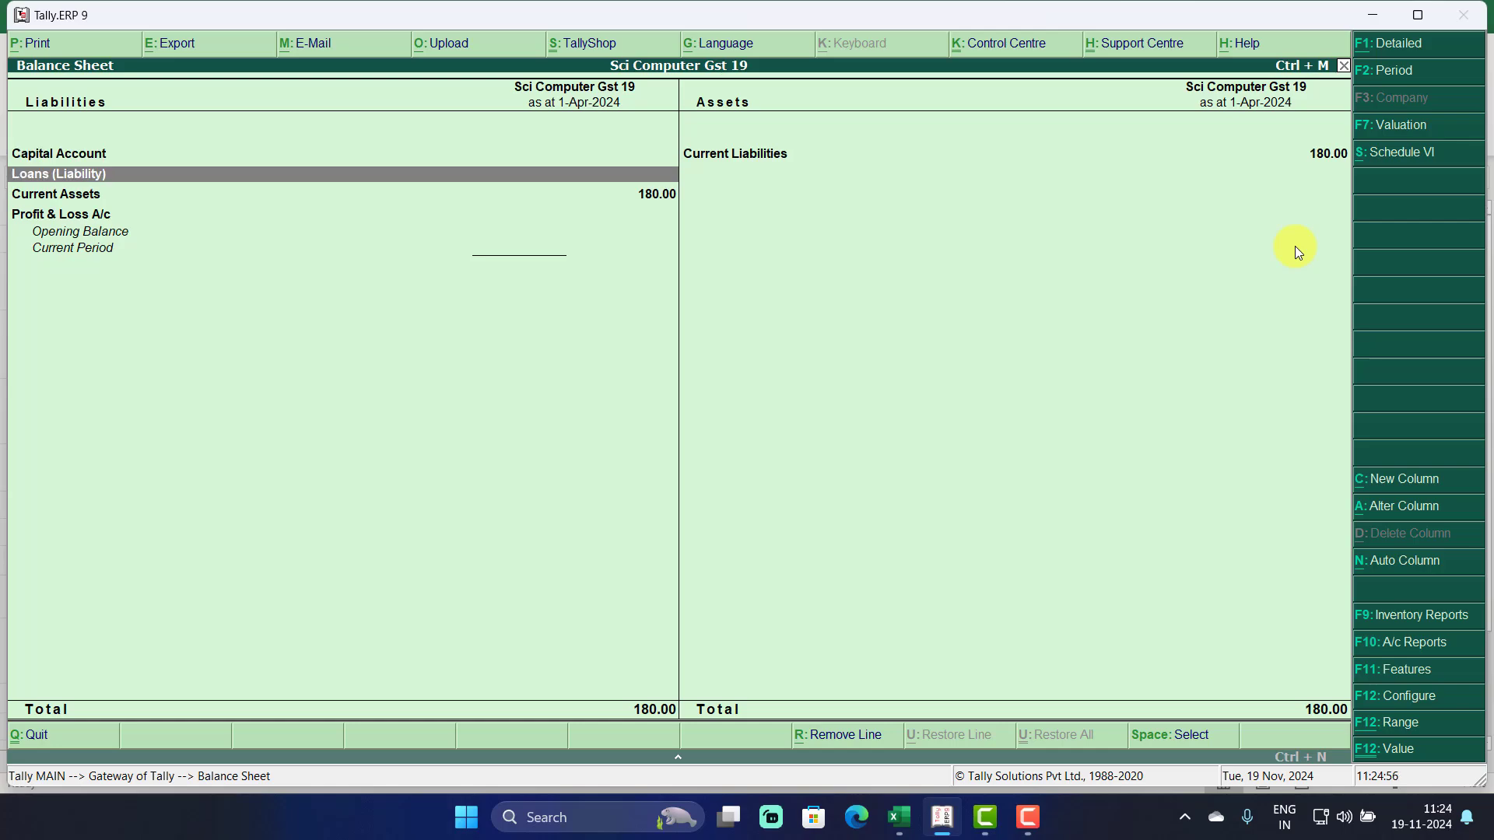
{"action": "key", "text": "Down"}
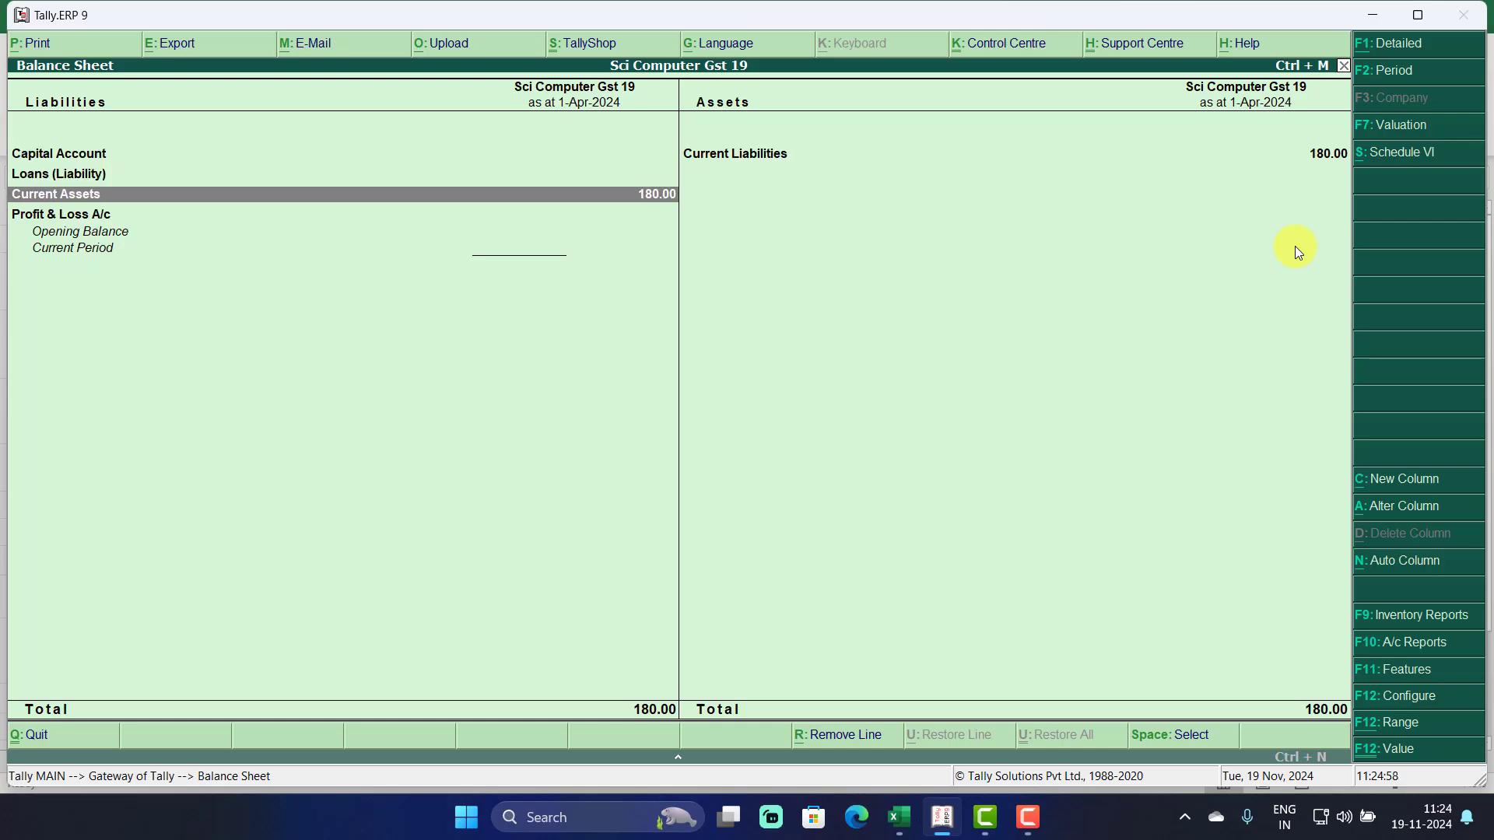
{"action": "key", "text": "Return"}
{"action": "key", "text": "Return"}
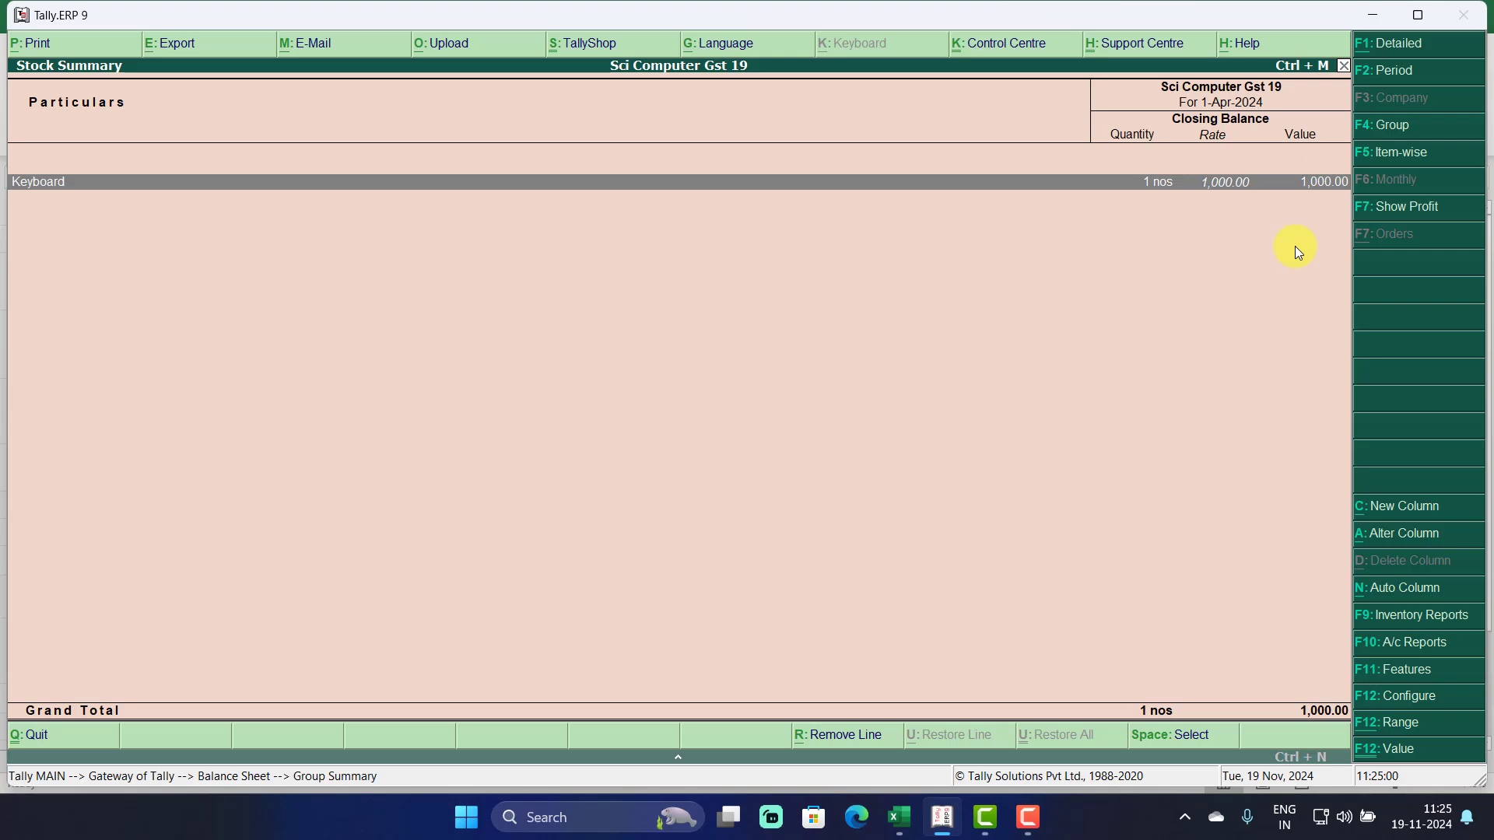
{"action": "key", "text": "Return"}
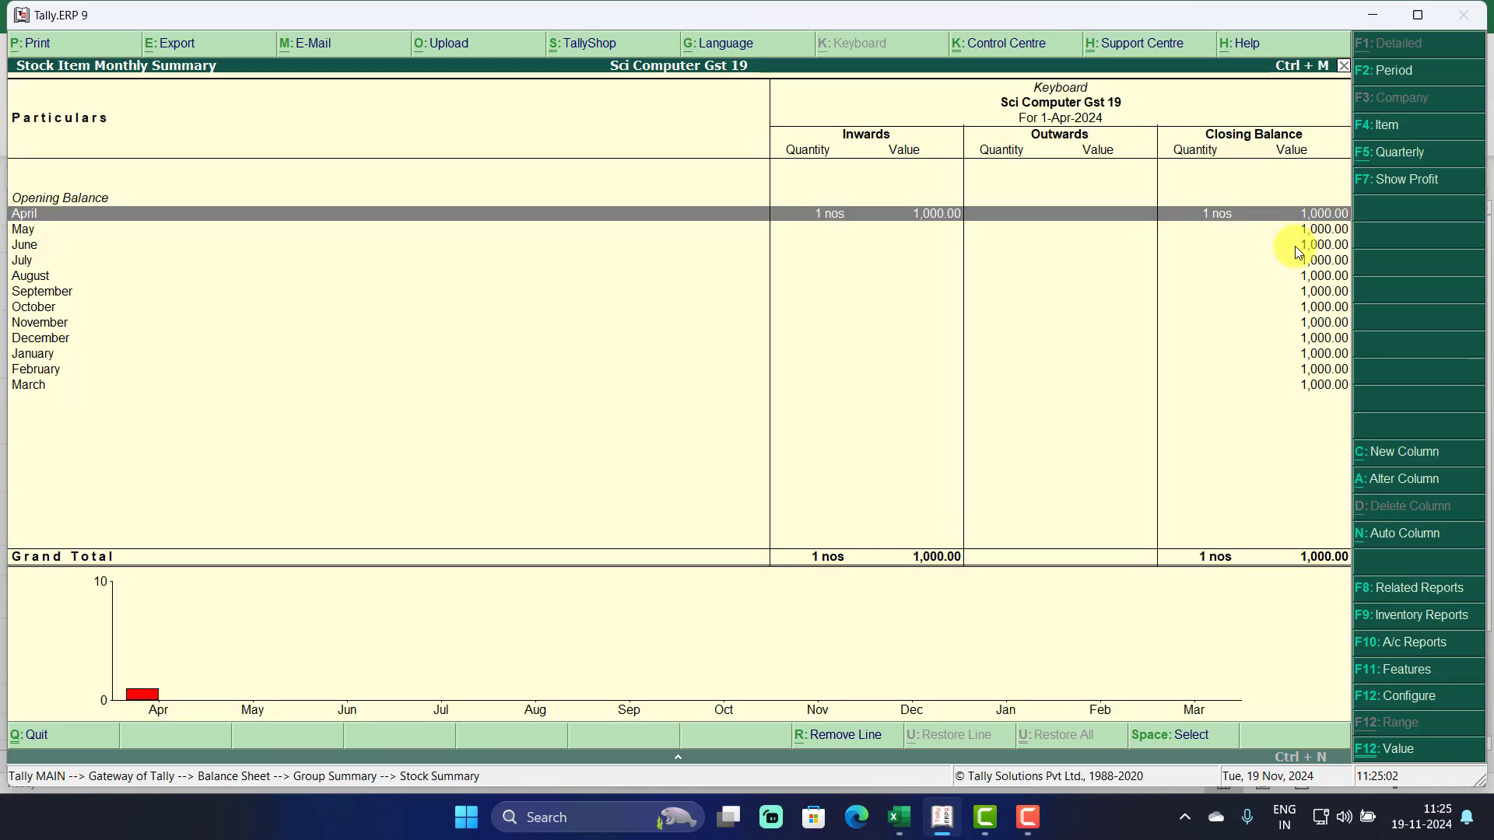
{"action": "key", "text": "Escape"}
{"action": "key", "text": "Escape"}
{"action": "key", "text": "Escape"}
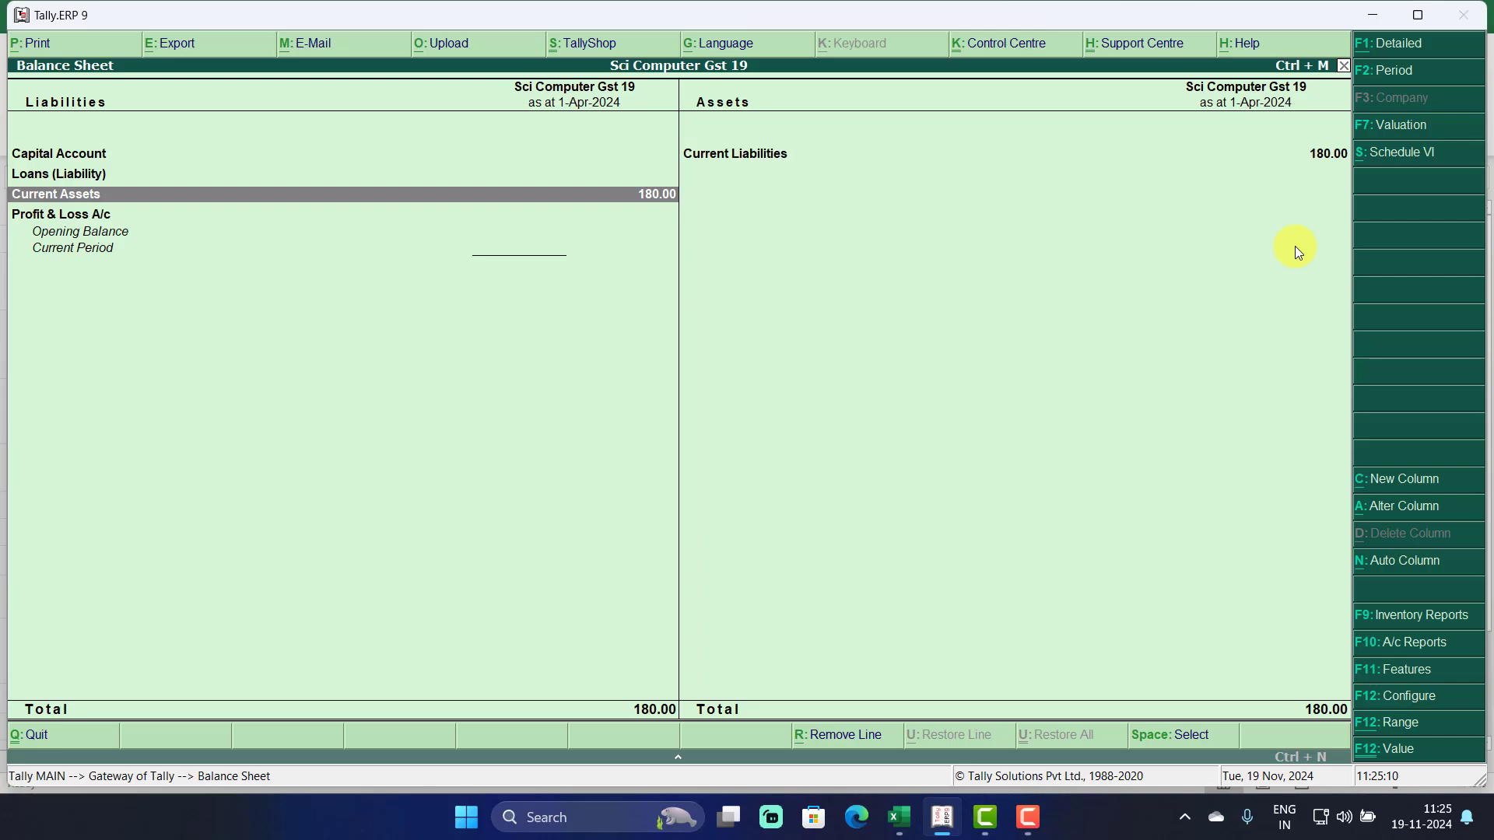
{"action": "key", "text": "Escape"}
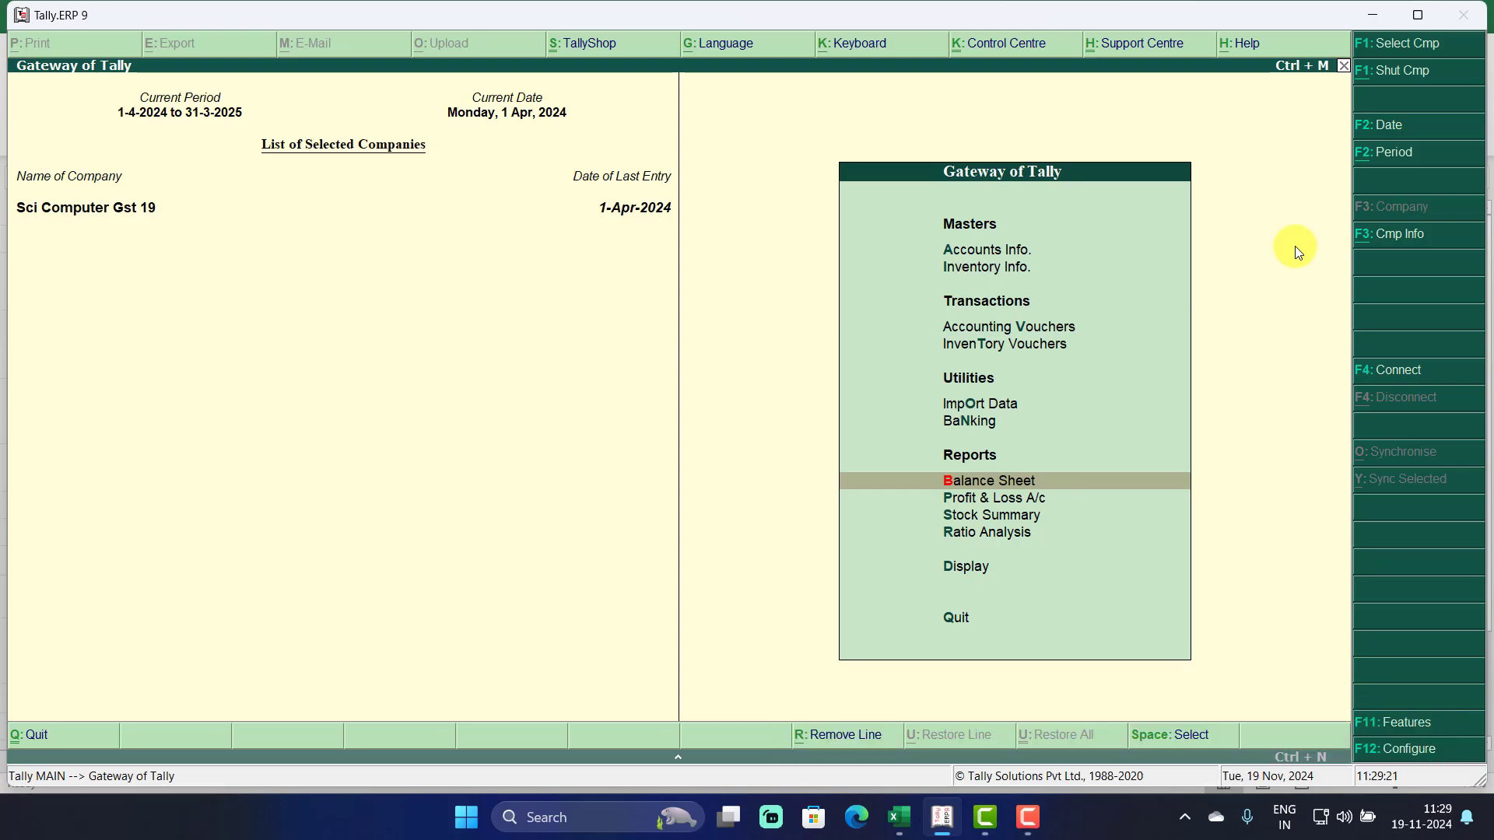
Start a new Sales accounting voucher and enter 01 as its reference number.
{"action": "key", "text": "Up"}
{"action": "key", "text": "Up"}
{"action": "key", "text": "Up"}
{"action": "key", "text": "Up"}
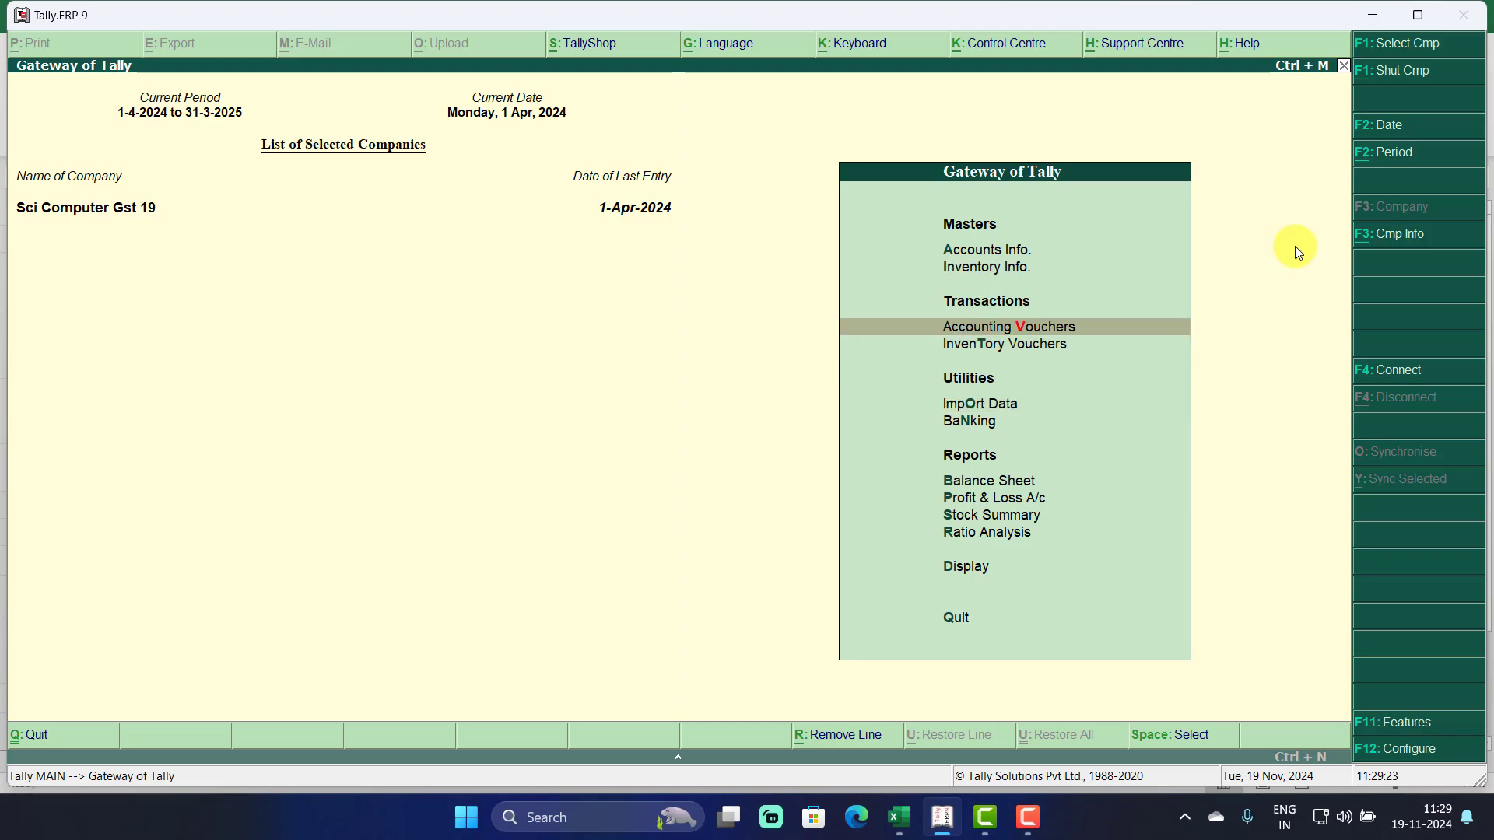
{"action": "key", "text": "Return"}
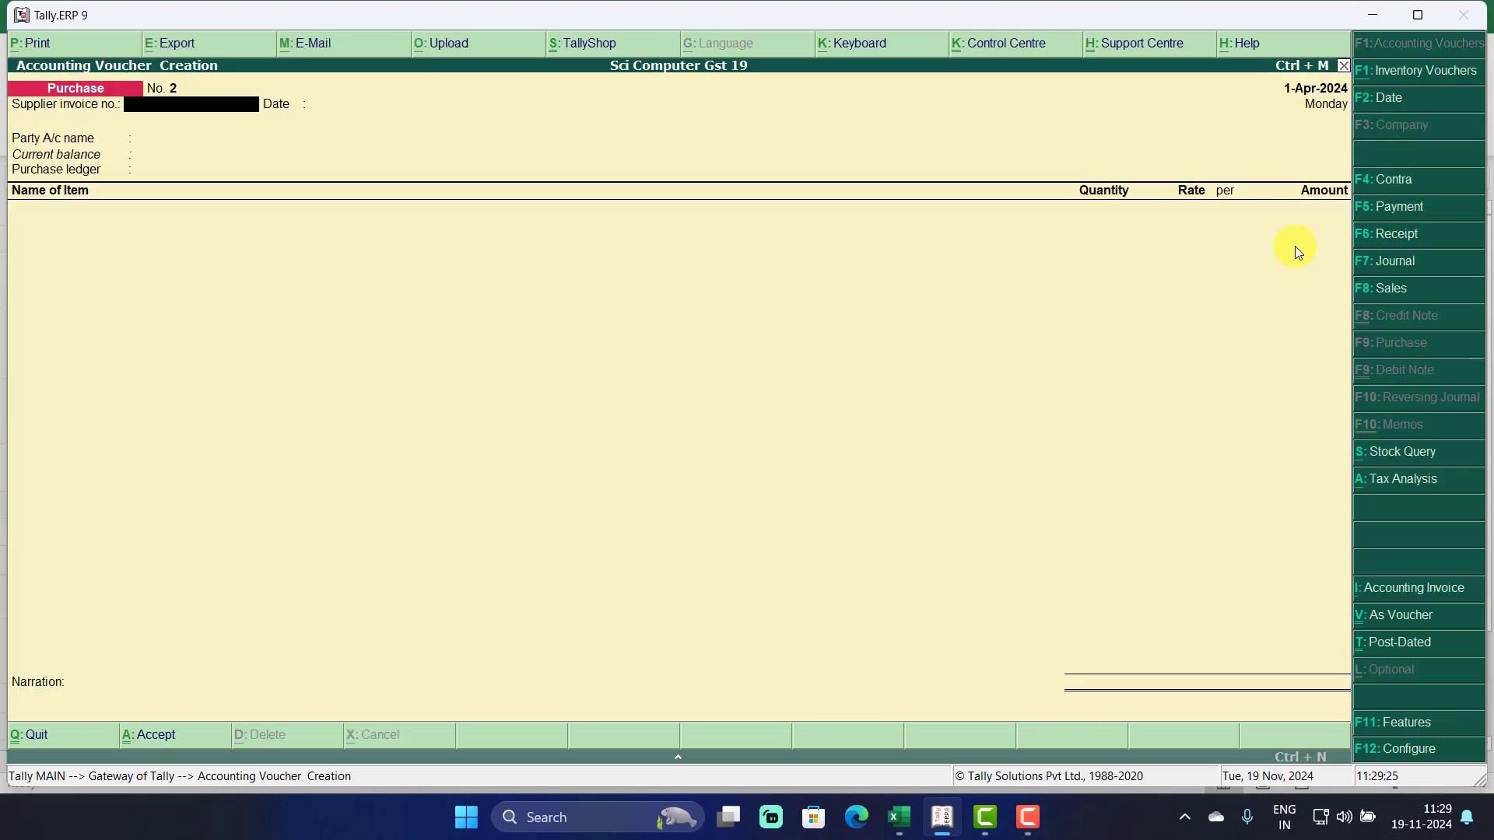
{"action": "left_click", "coordinate": [1387, 286]}
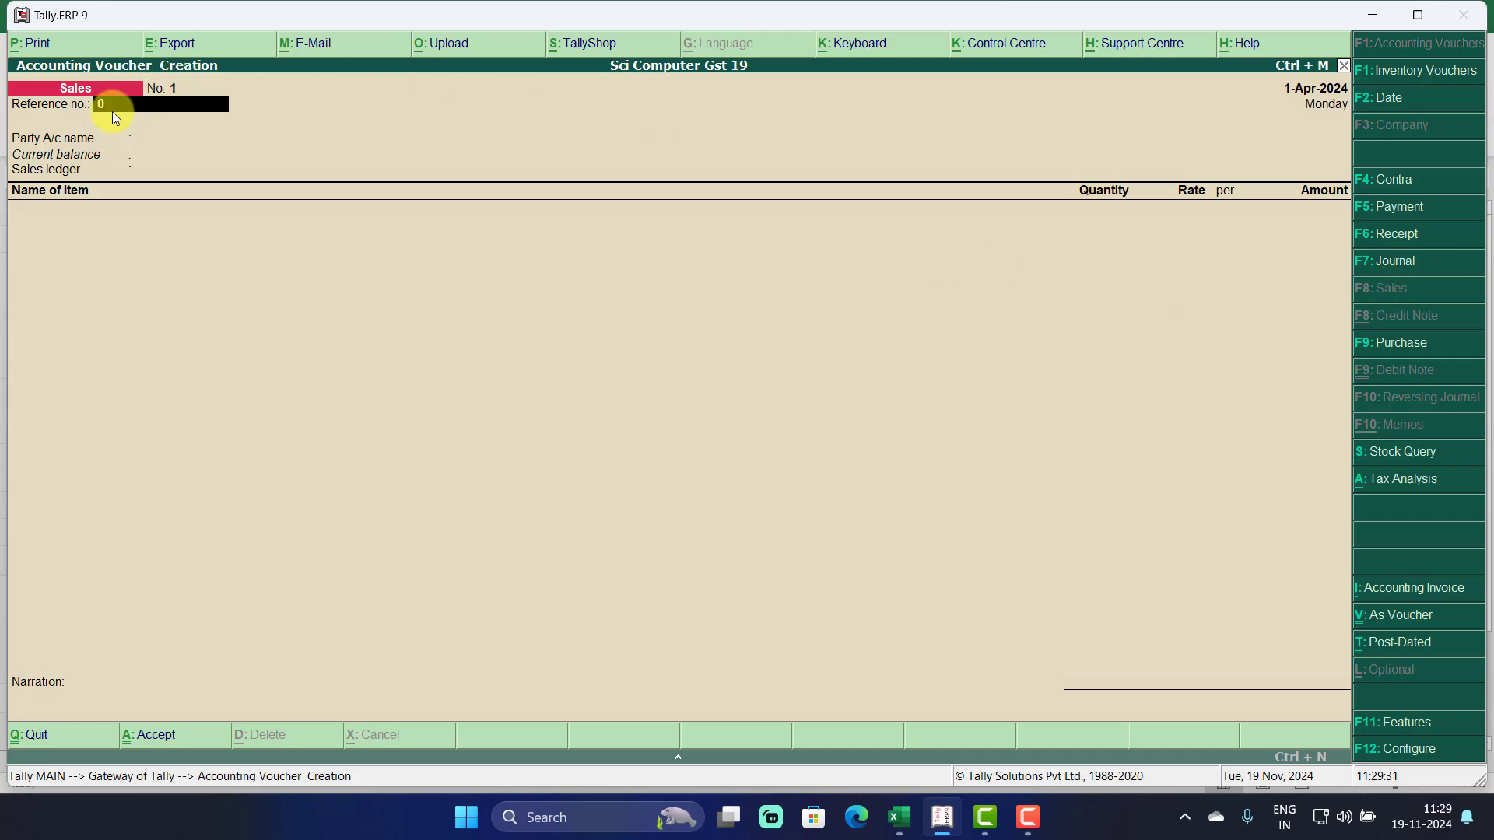
{"action": "key", "text": "Return"}
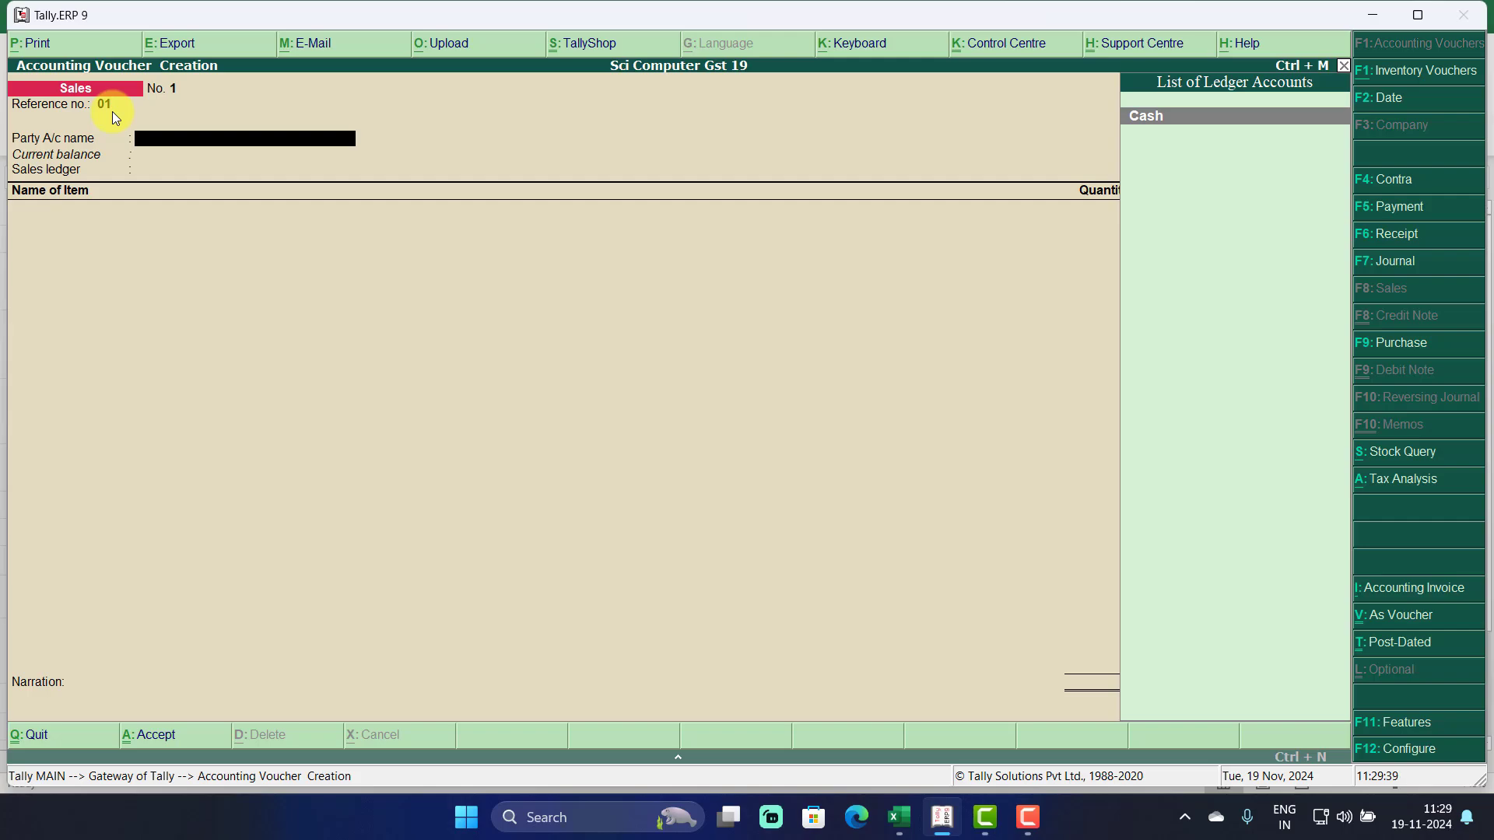
Select Cash as the sales party, leaving the despatch details, order details and buyer's address blank.
{"action": "key", "text": "Return"}
{"action": "key", "text": "Return"}
{"action": "key", "text": "Return"}
{"action": "key", "text": "Return"}
{"action": "key", "text": "Return"}
{"action": "key", "text": "Return"}
{"action": "key", "text": "Return"}
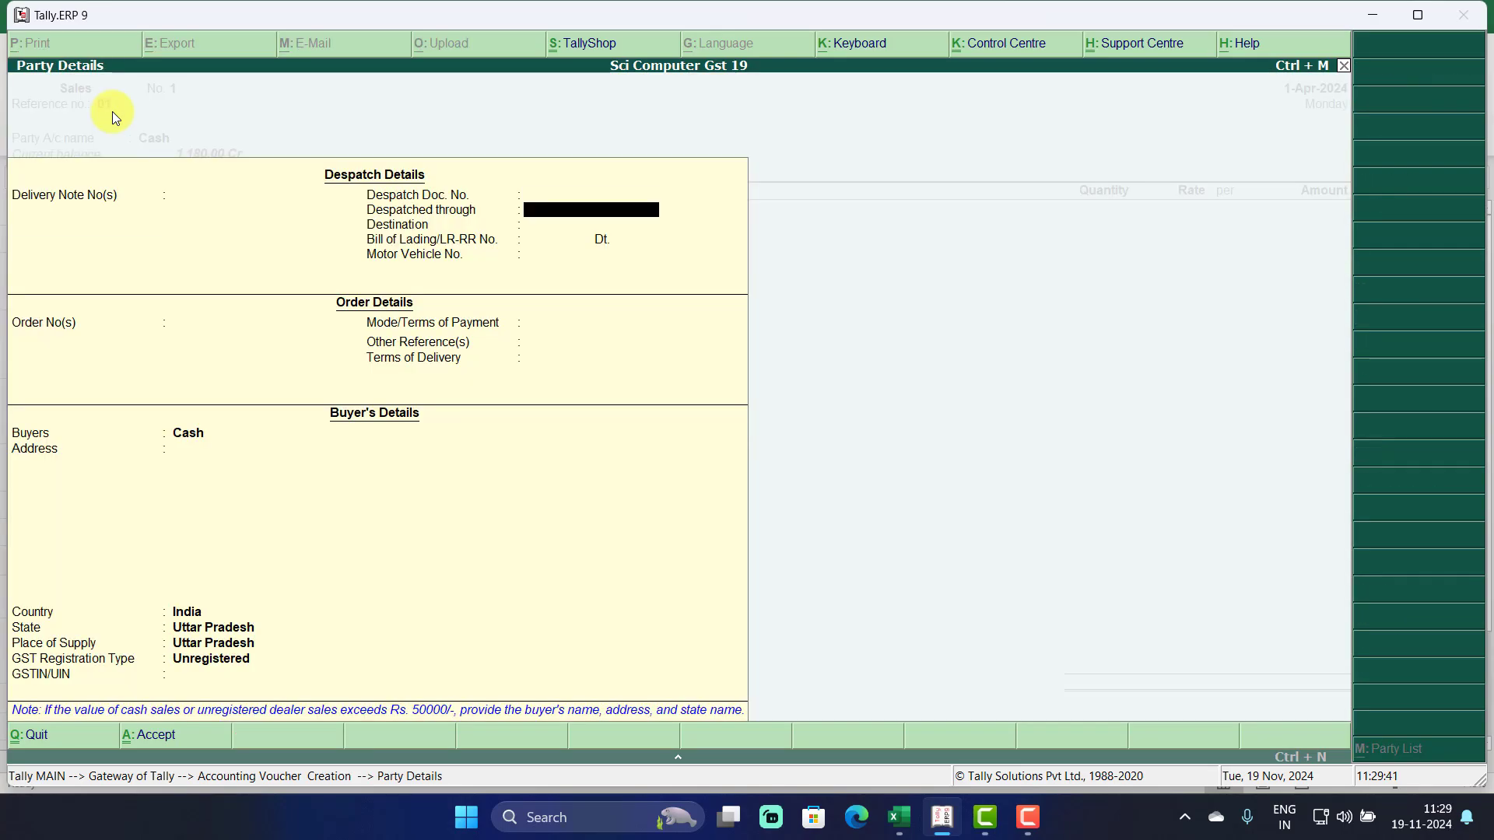
{"action": "key", "text": "Return"}
{"action": "key", "text": "Return"}
{"action": "key", "text": "Return"}
{"action": "key", "text": "Return"}
{"action": "key", "text": "Return"}
{"action": "key", "text": "Return"}
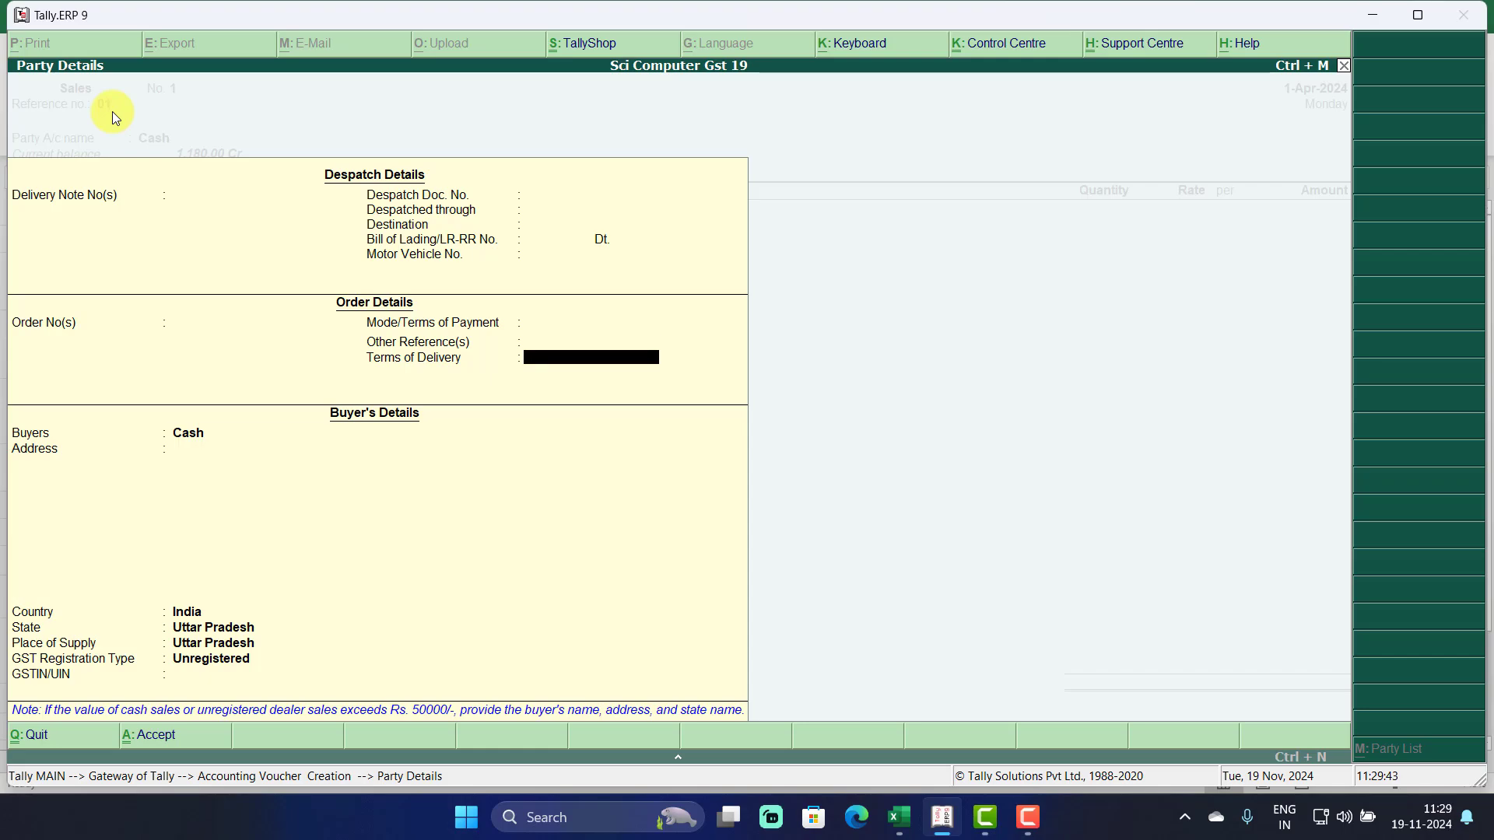
{"action": "key", "text": "Return"}
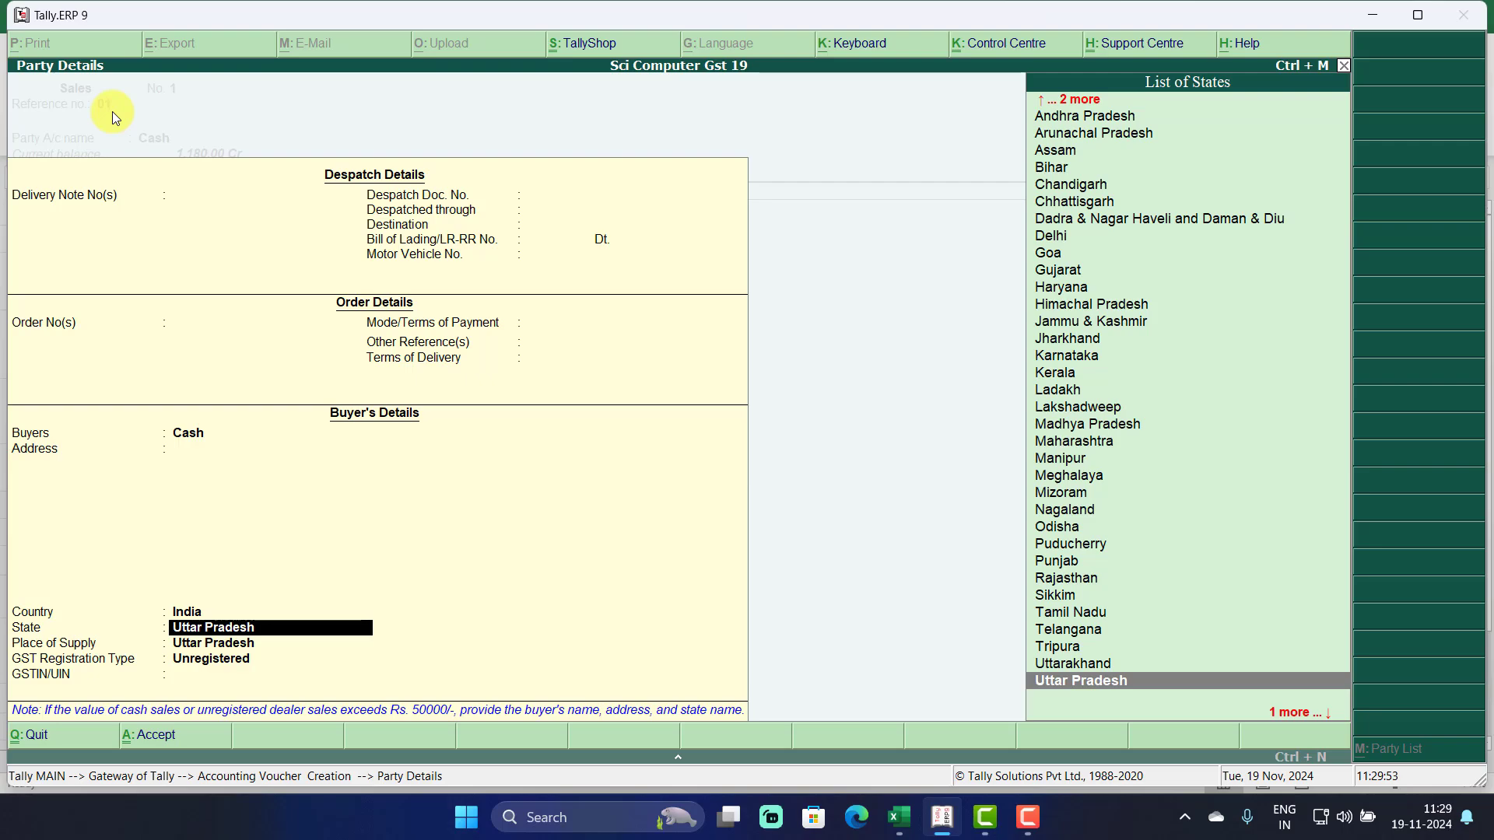
Set the buyer's state and place of supply to Delhi and the GST registration type to Regular.
{"action": "type", "text": "De"}
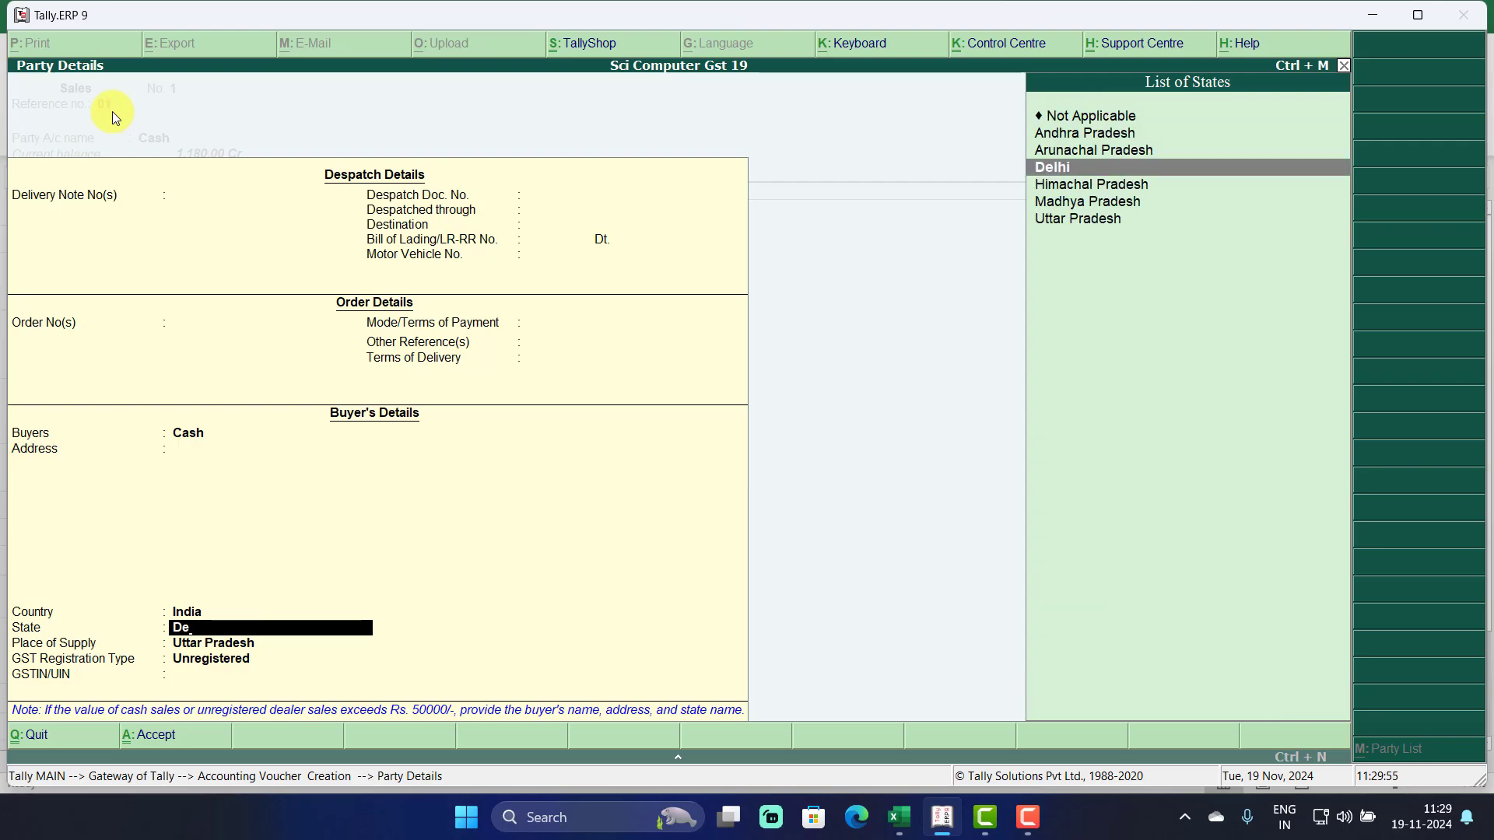
{"action": "key", "text": "Return"}
{"action": "key", "text": "Return"}
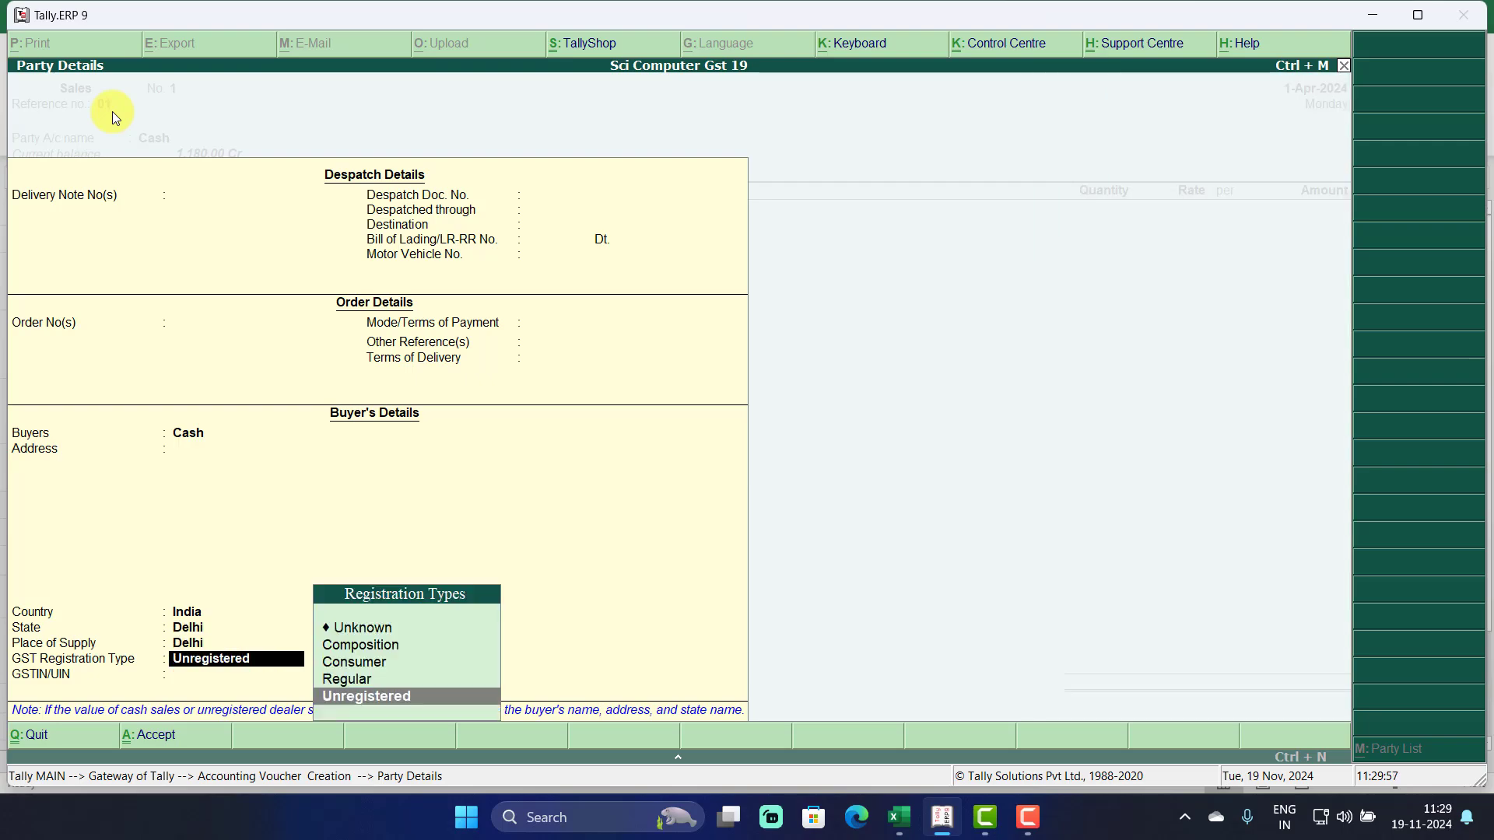
{"action": "key", "text": "Up"}
{"action": "key", "text": "Return"}
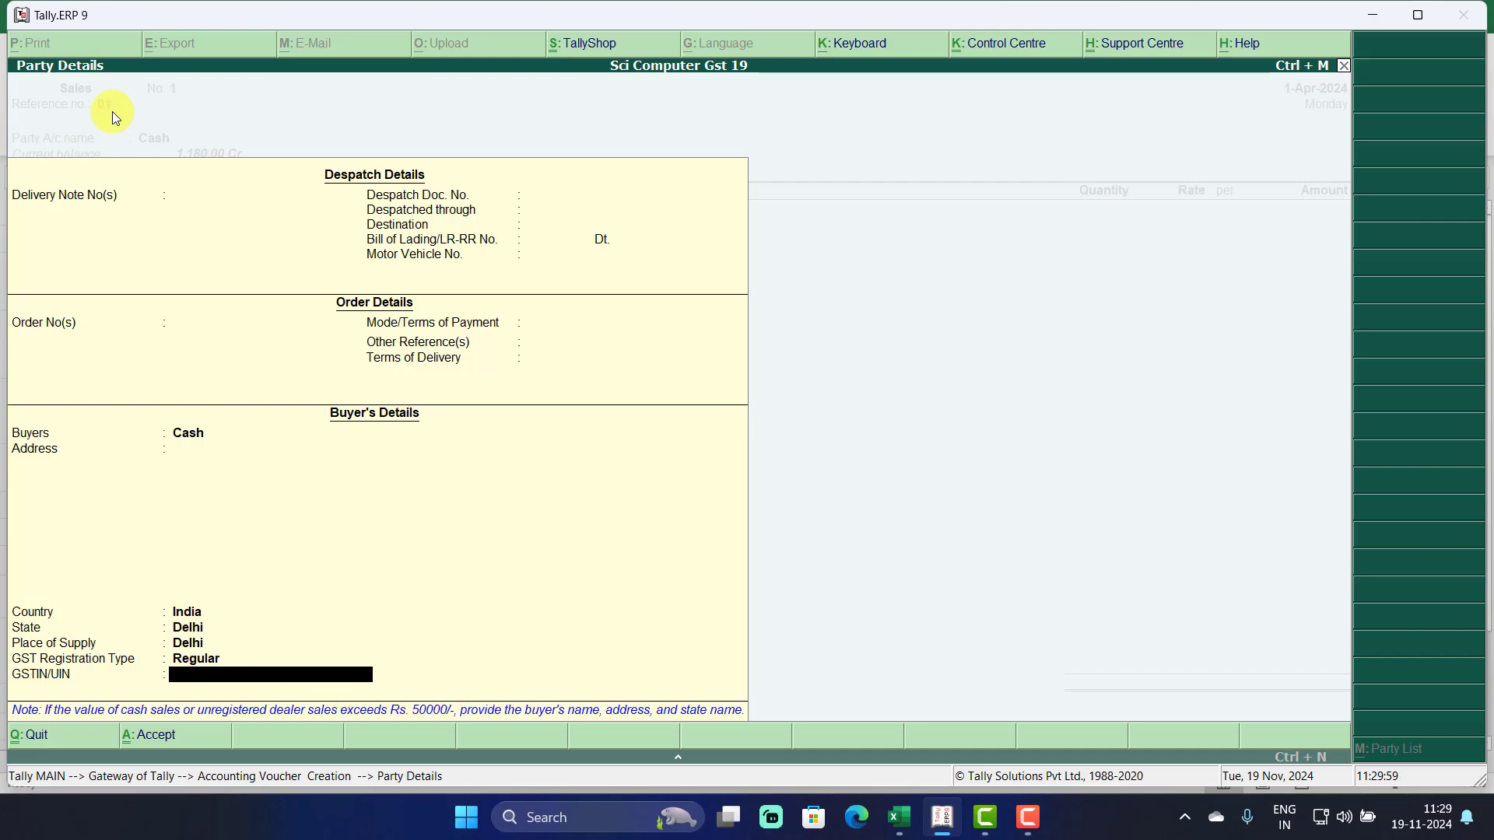
Enter the buyer's GSTIN/UIN and accept the party details of the sales voucher.
{"action": "type", "text": "09DSGFDG44"}
{"action": "key", "text": "Return"}
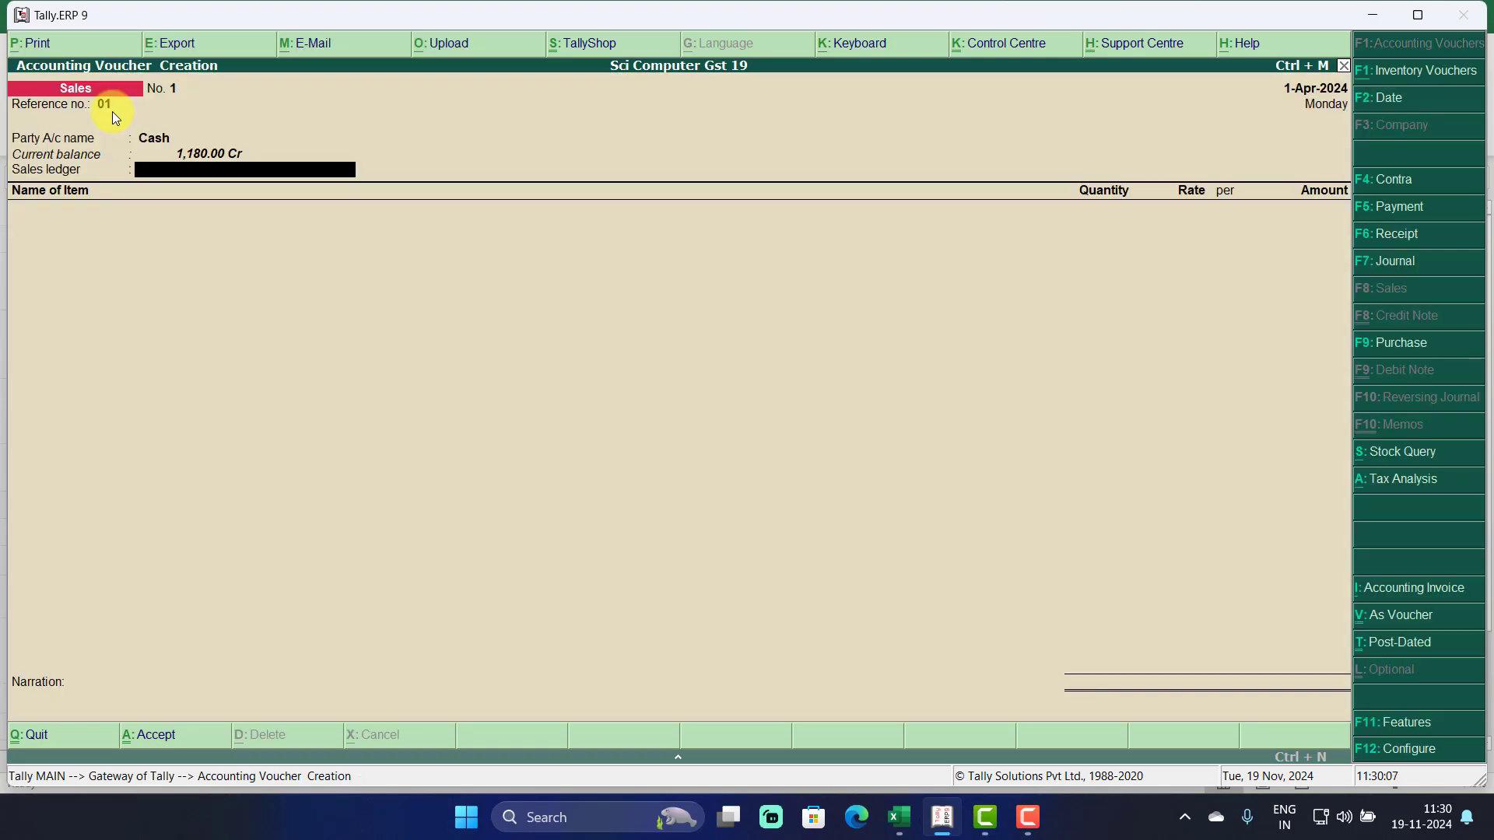
Create a ledger named Sale under Sales Accounts, keeping inventory values affected and GST applicable.
{"action": "key", "text": "alt+c"}
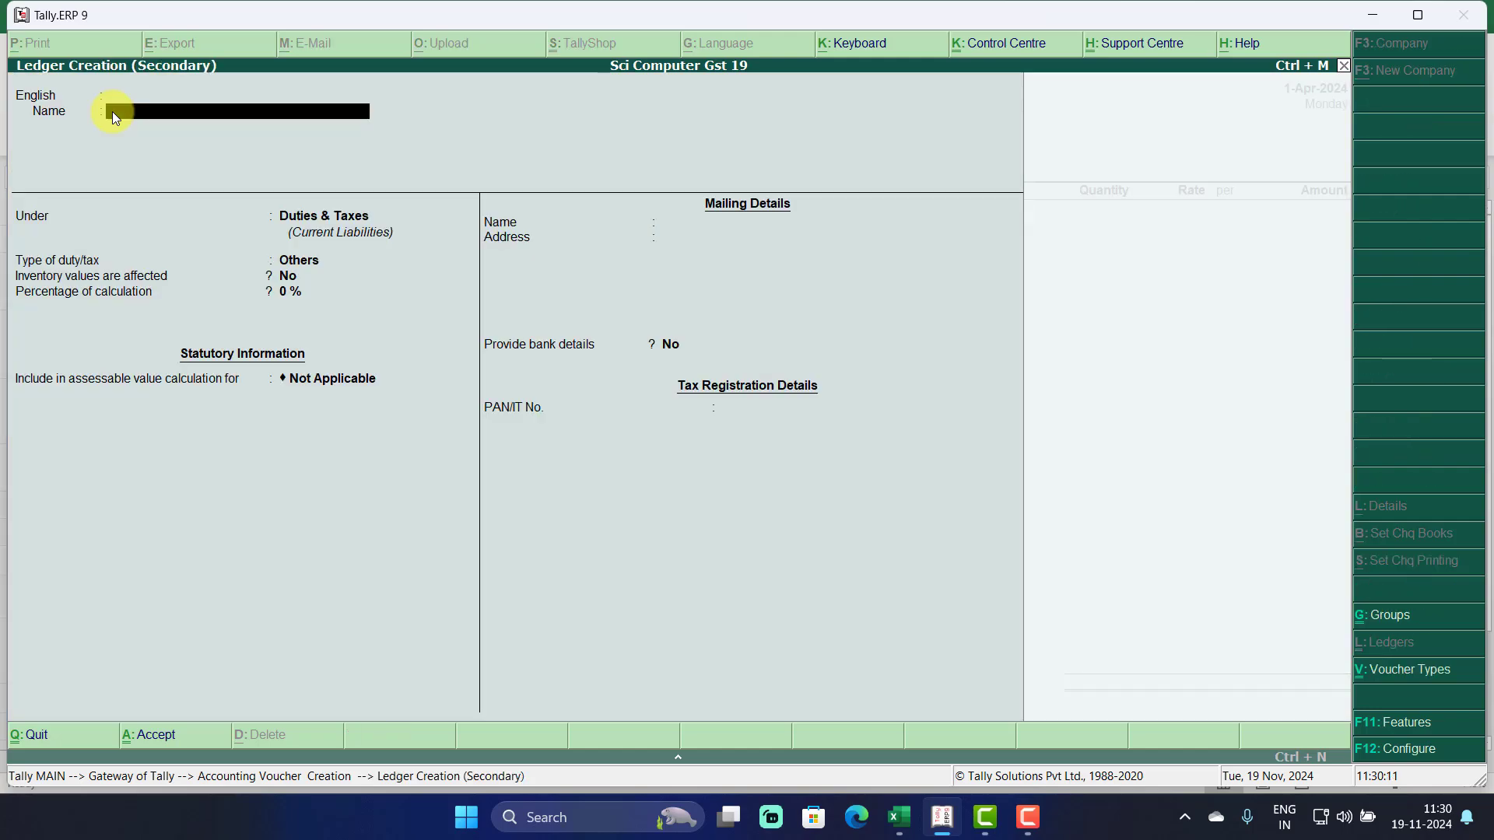
{"action": "type", "text": "Sale"}
{"action": "key", "text": "Return"}
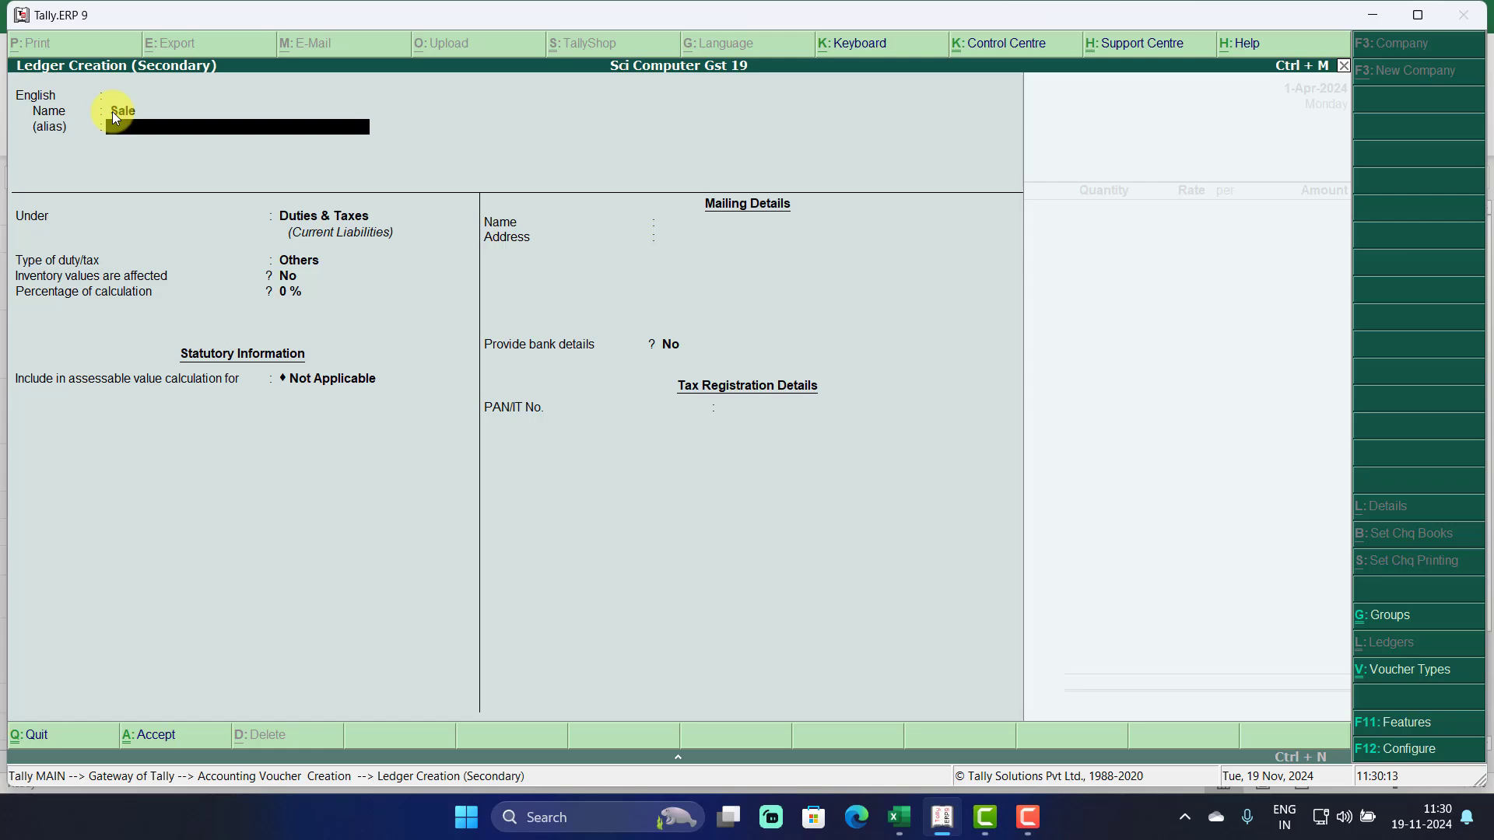
{"action": "key", "text": "Return"}
{"action": "key", "text": "Return"}
{"action": "type", "text": "Sa"}
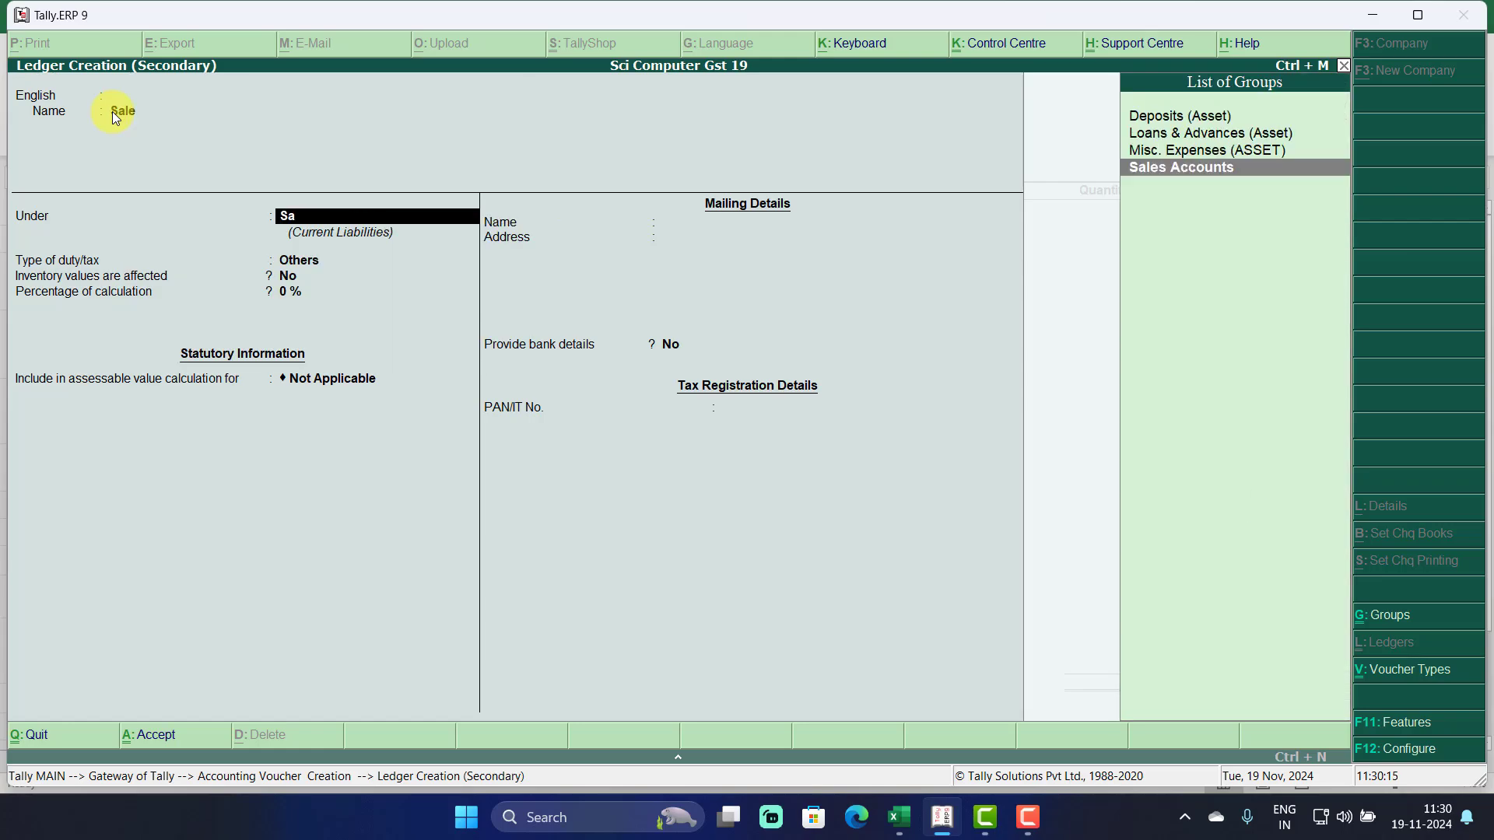
{"action": "key", "text": "Return"}
{"action": "key", "text": "Return"}
{"action": "key", "text": "Return"}
{"action": "key", "text": "Return"}
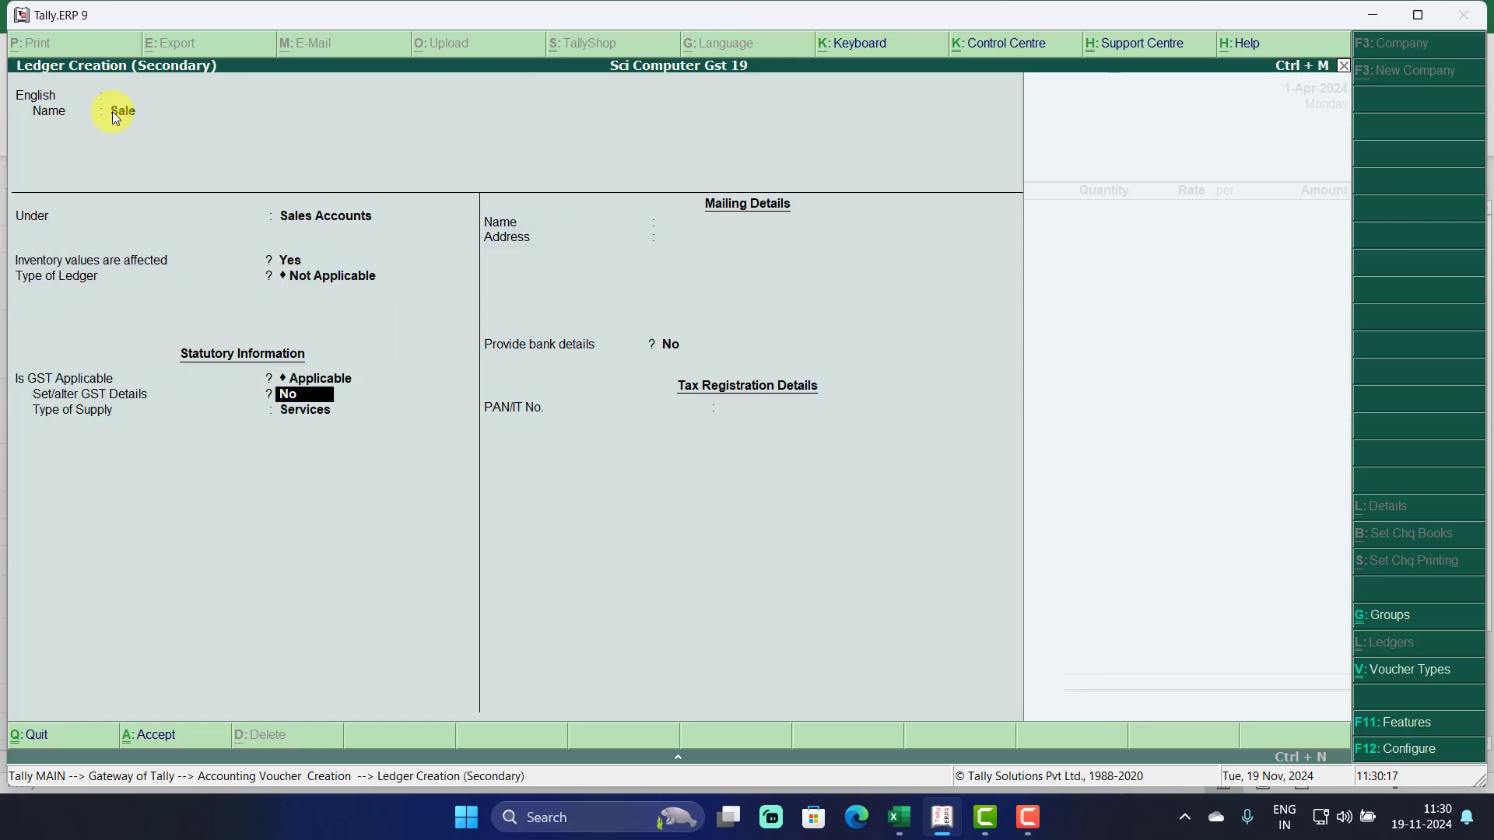
Turn on Set/alter GST Details for the Sale ledger and keep the default GST details.
{"action": "type", "text": "y"}
{"action": "key", "text": "Return"}
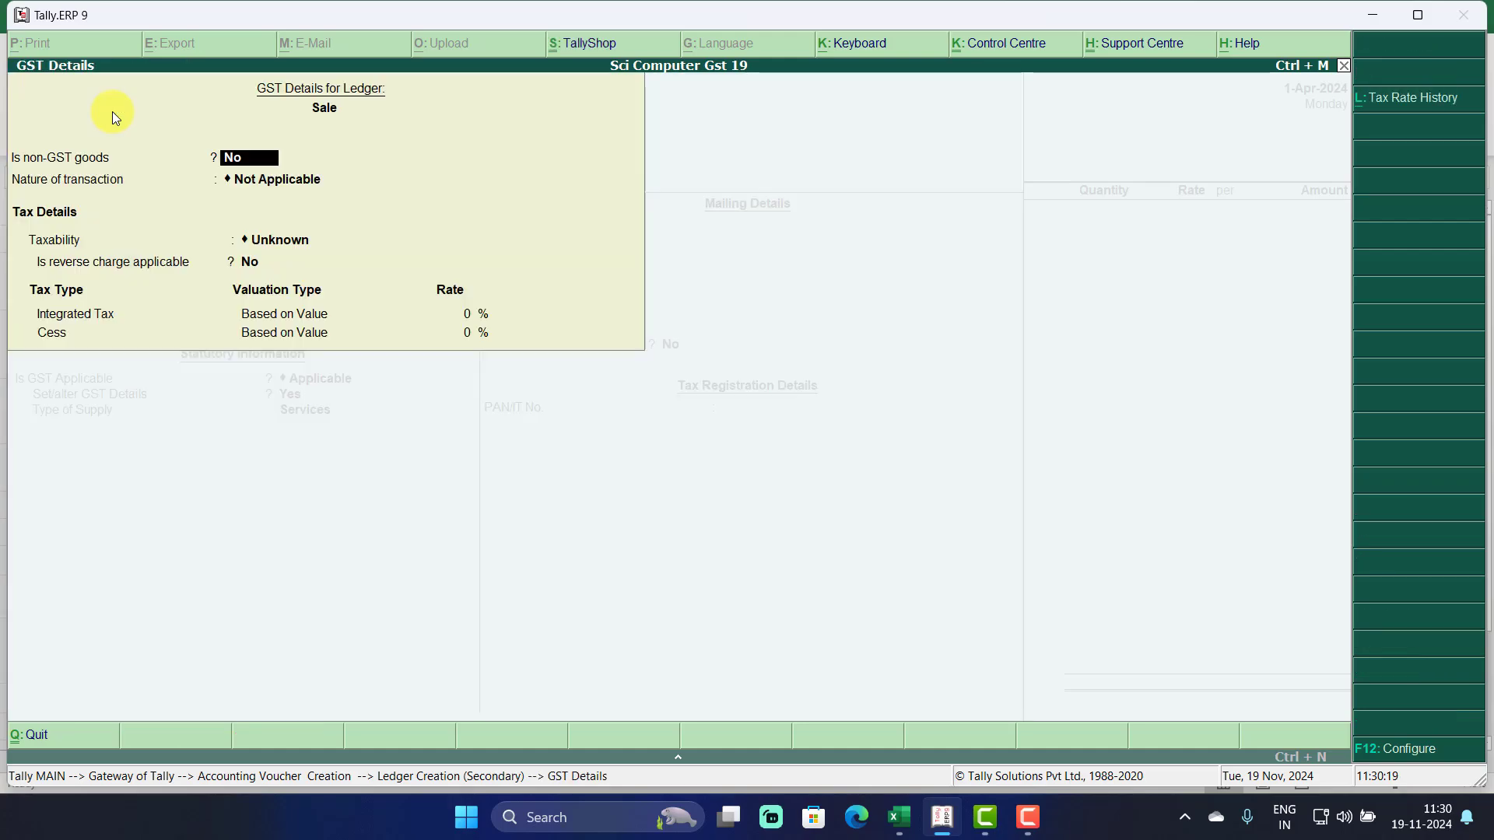
{"action": "key", "text": "Return"}
{"action": "key", "text": "Return"}
{"action": "key", "text": "Return"}
{"action": "key", "text": "Return"}
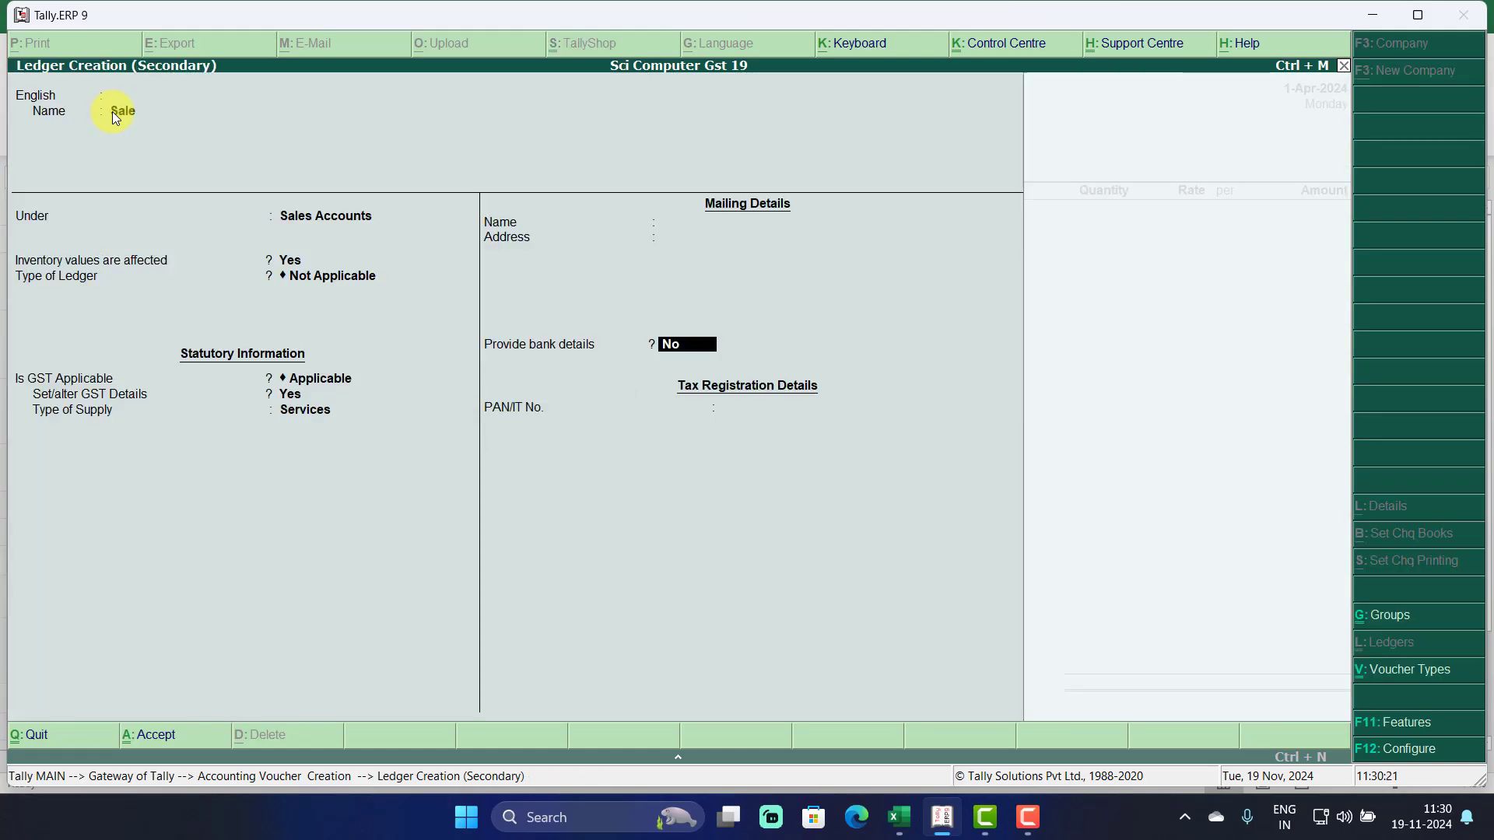
Change the Sale ledger's type of supply and save the ledger.
{"action": "key", "text": "BackSpace"}
{"action": "key", "text": "Up"}
{"action": "key", "text": "Return"}
{"action": "key", "text": "ctrl+a"}
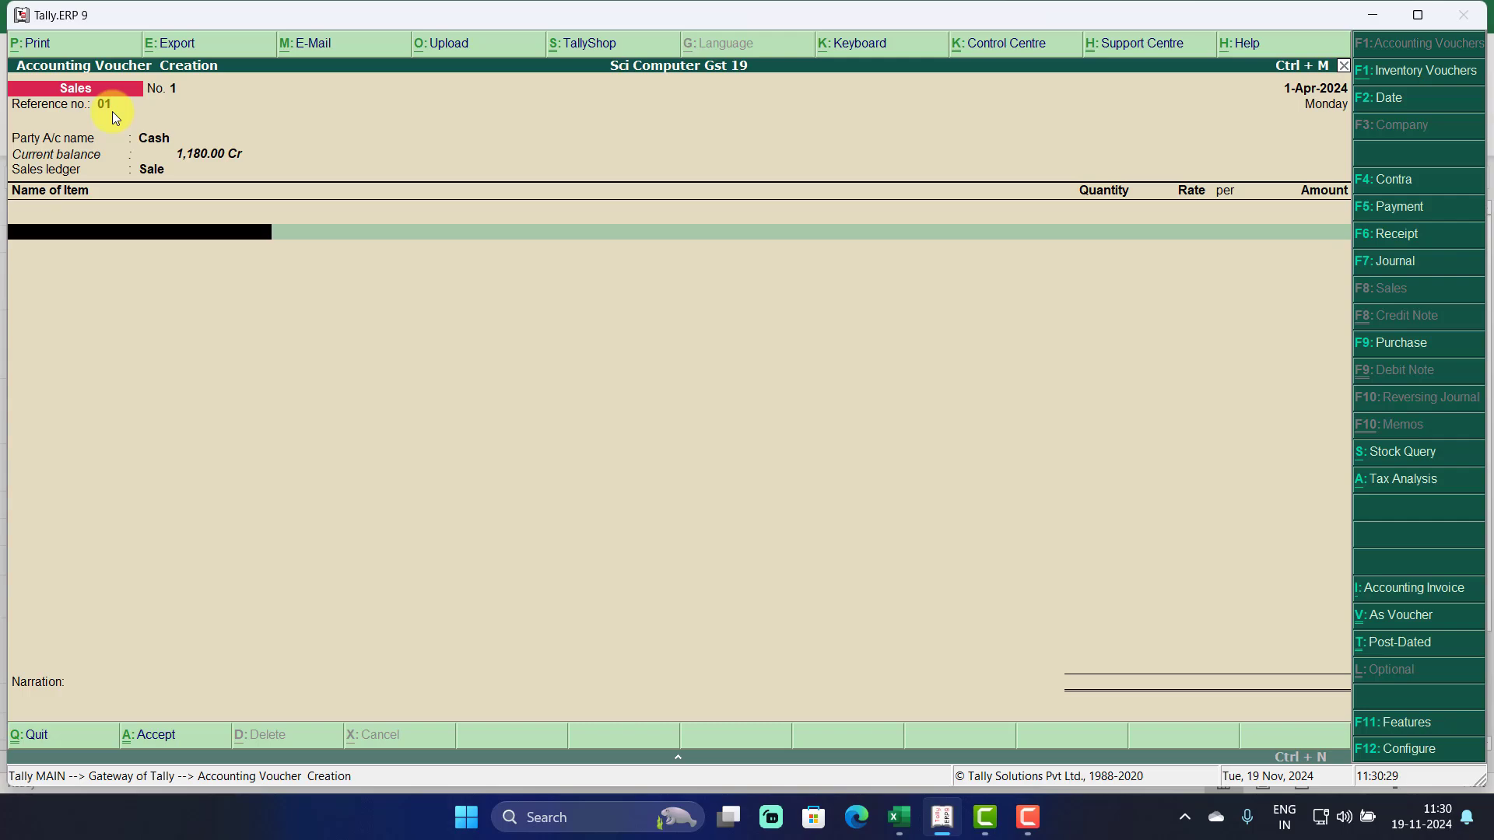
Add the stock item Keyboard to the sales voucher with quantity 1 and rate 1,500 per nos.
{"action": "key", "text": "Return"}
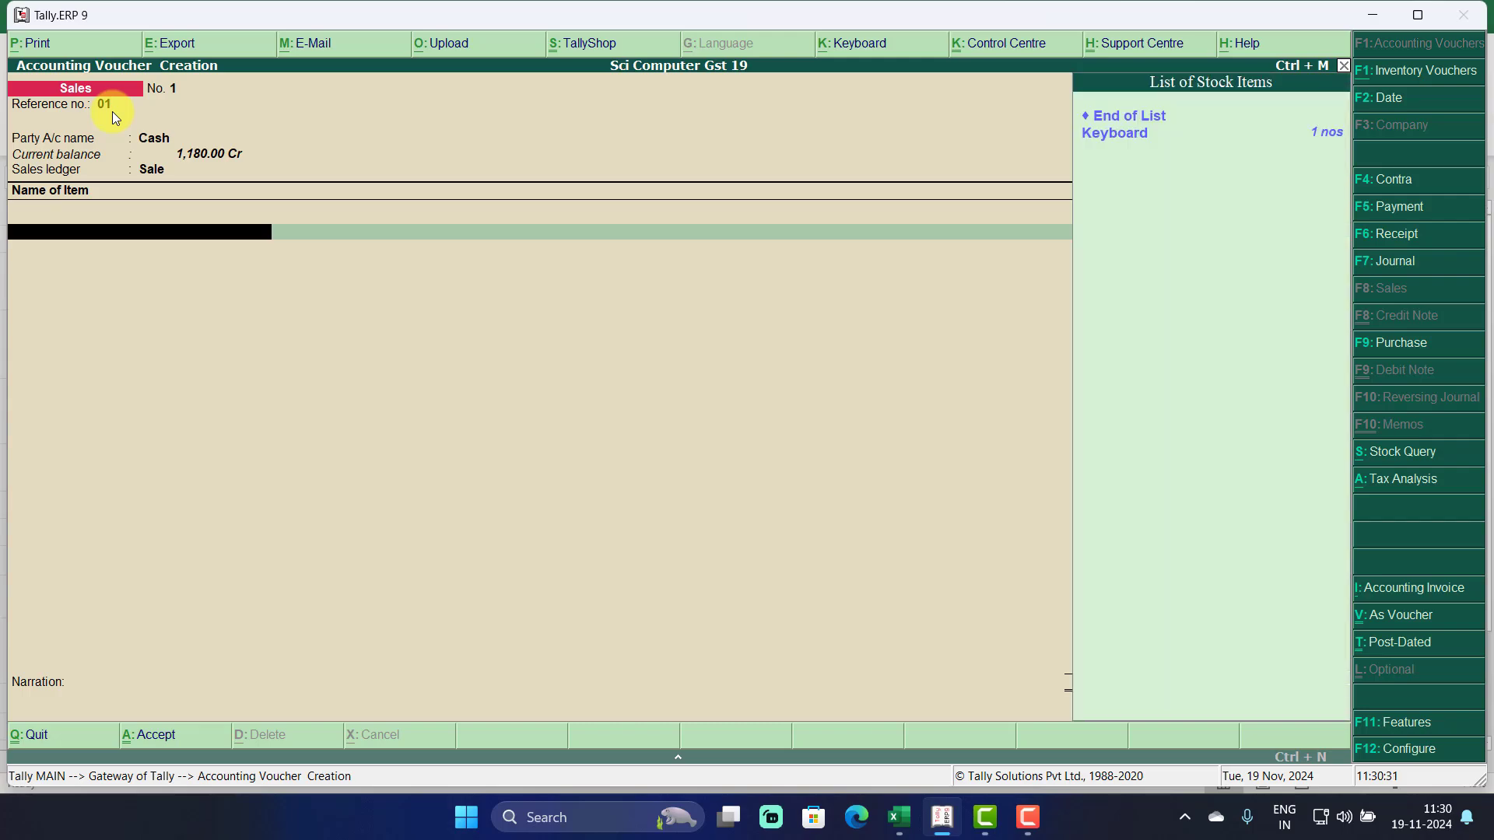
{"action": "key", "text": "Down"}
{"action": "key", "text": "Return"}
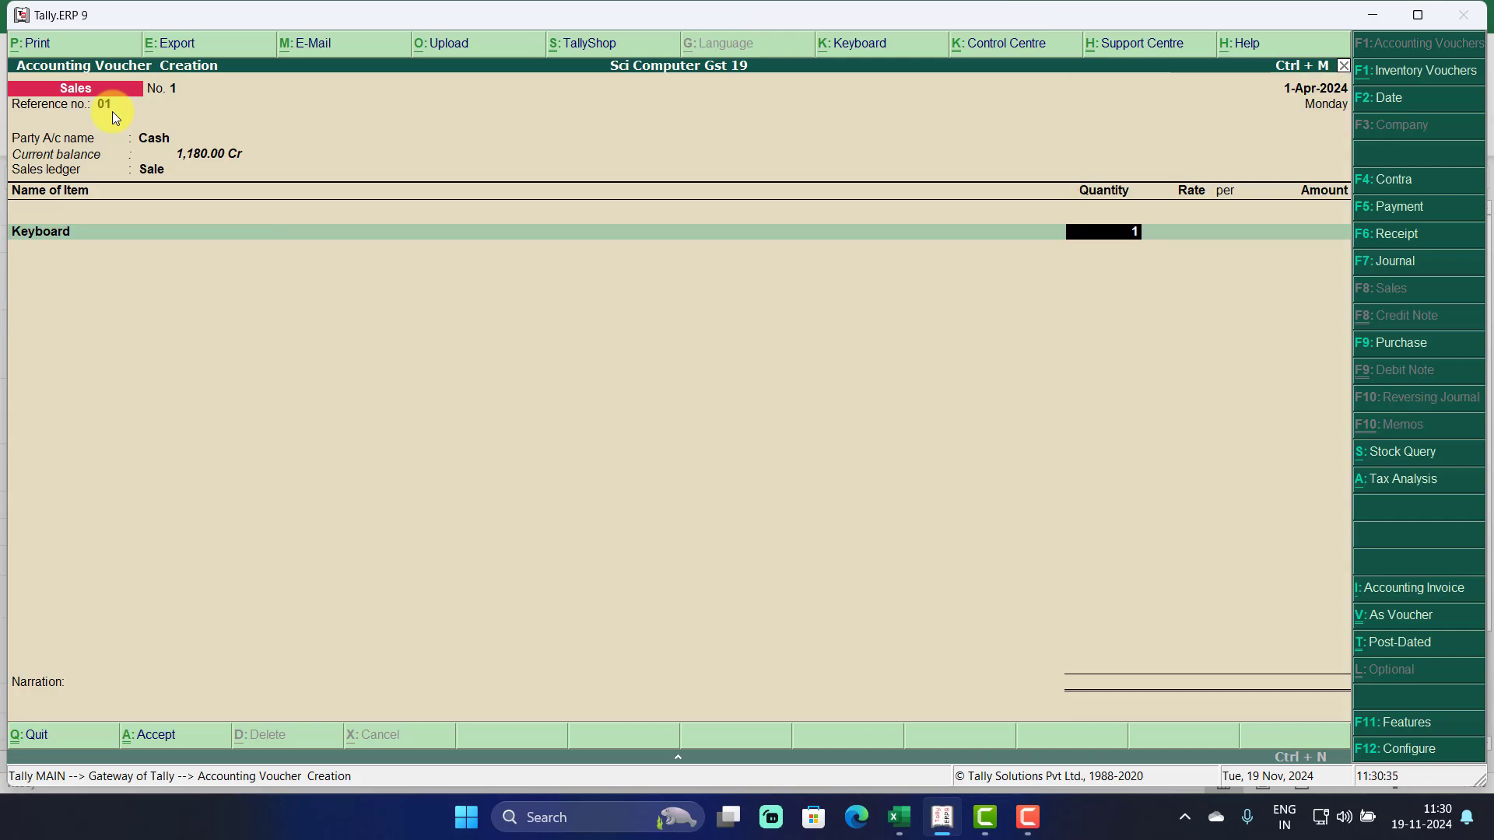
{"action": "key", "text": "Return"}
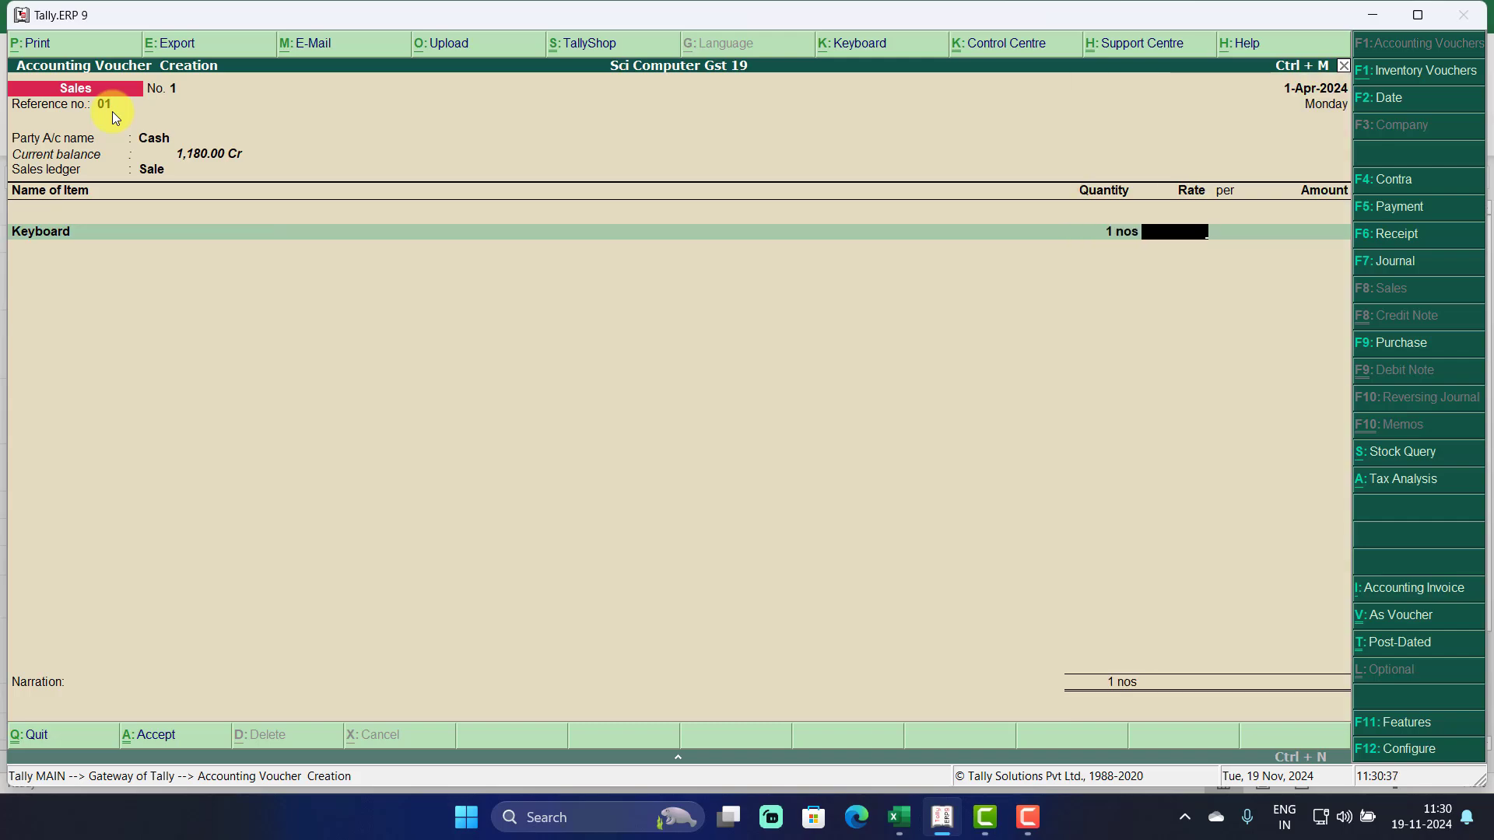
{"action": "type", "text": "1,50"}
{"action": "type", "text": "0"}
{"action": "key", "text": "Return"}
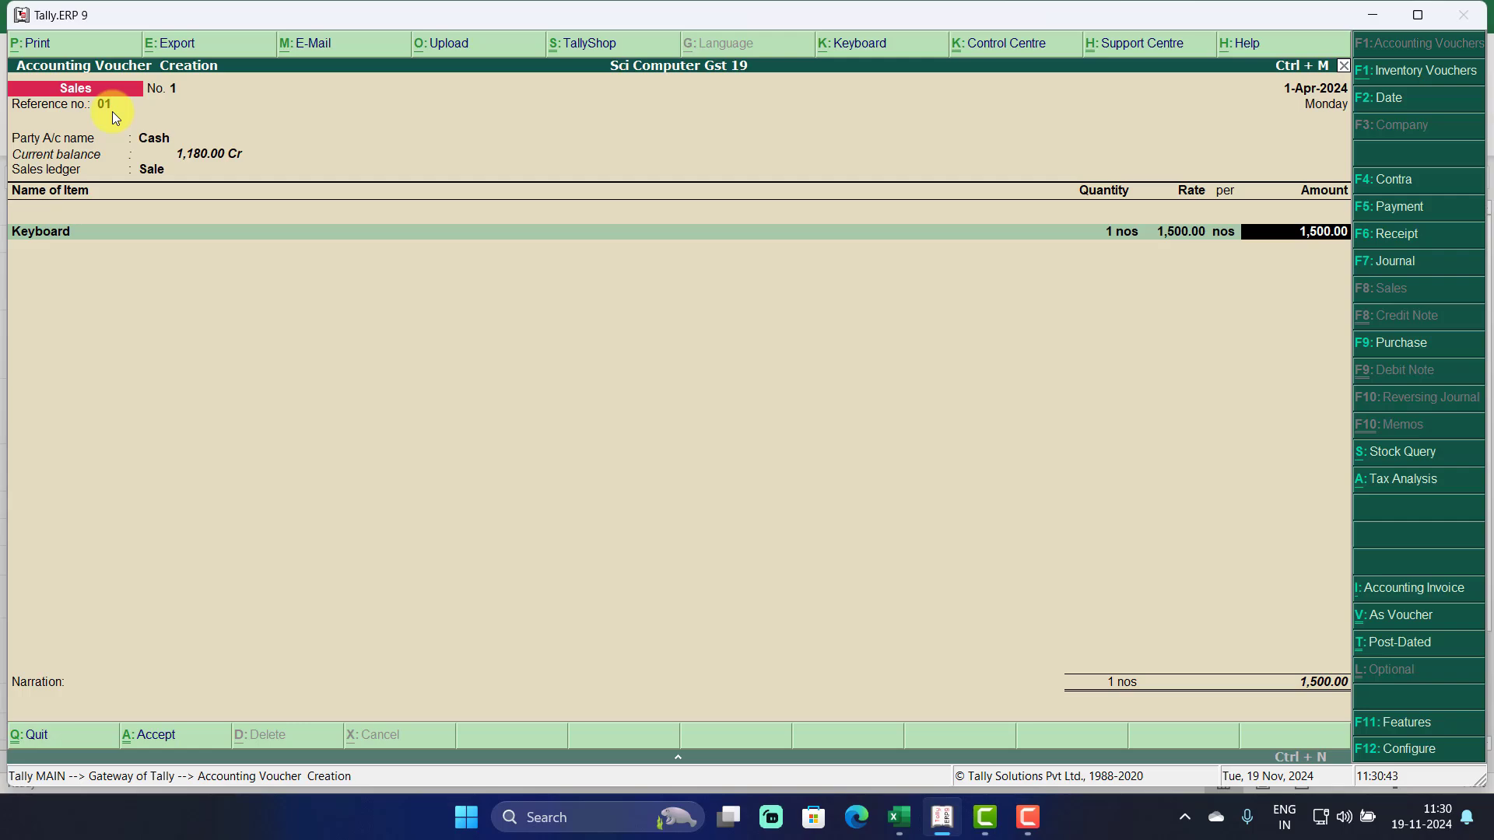
{"action": "key", "text": "Return"}
{"action": "key", "text": "Return"}
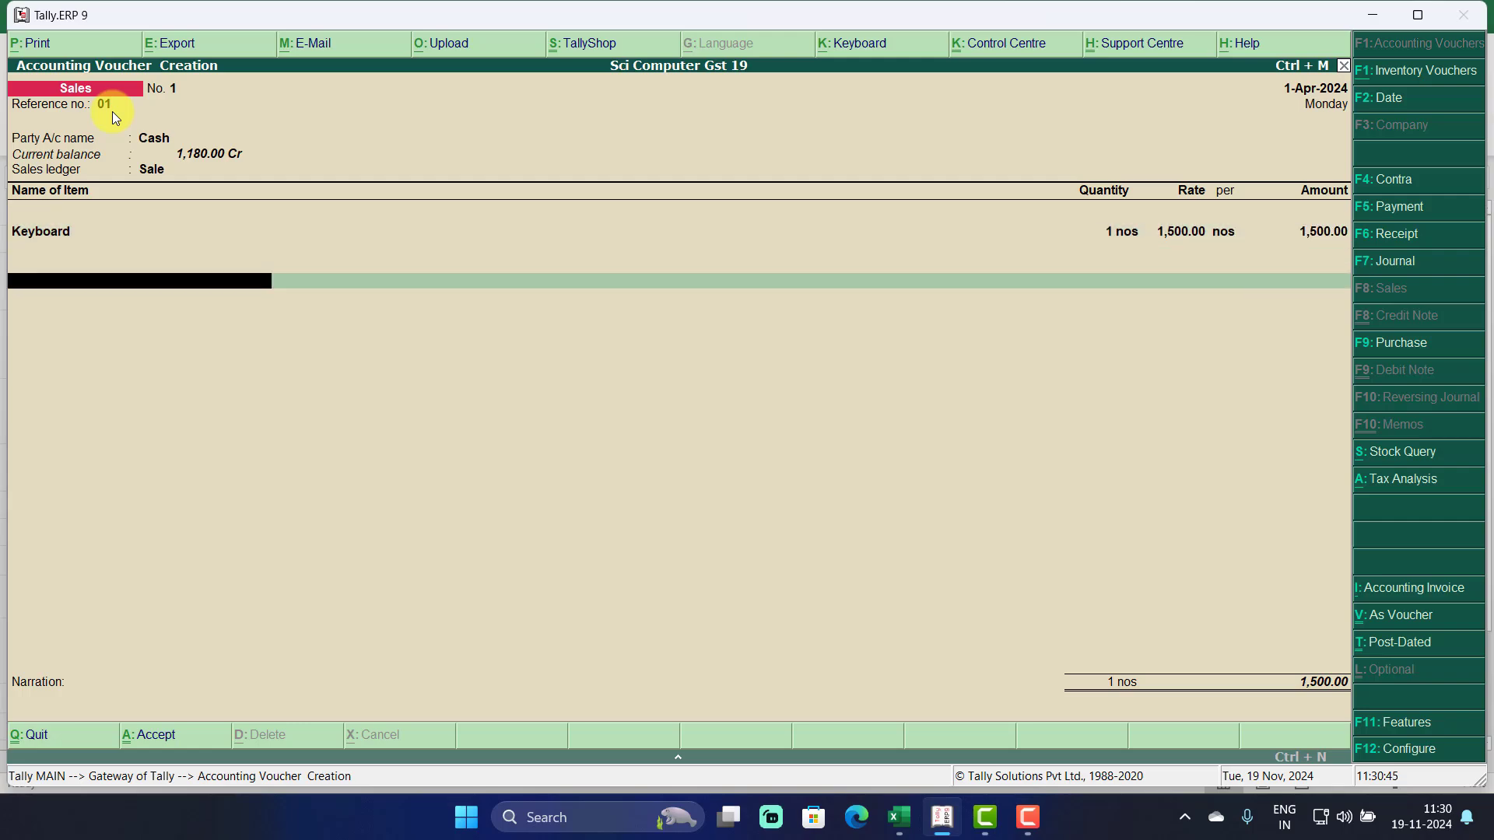
Add the IGST ledger below the Keyboard item in the sales voucher.
{"action": "key", "text": "Return"}
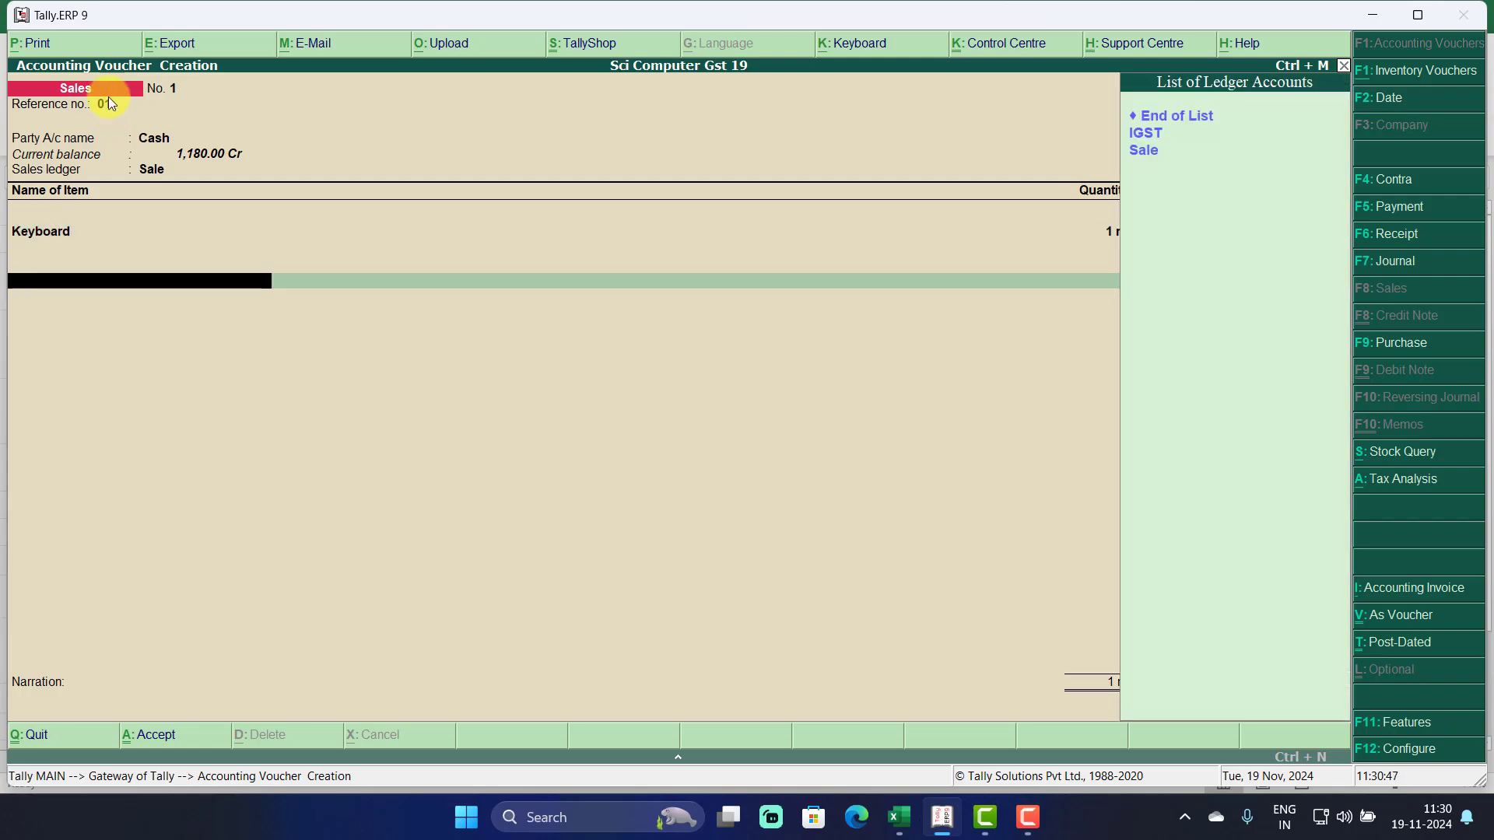
{"action": "left_click", "coordinate": [1243, 135]}
{"action": "left_click", "coordinate": [1243, 136]}
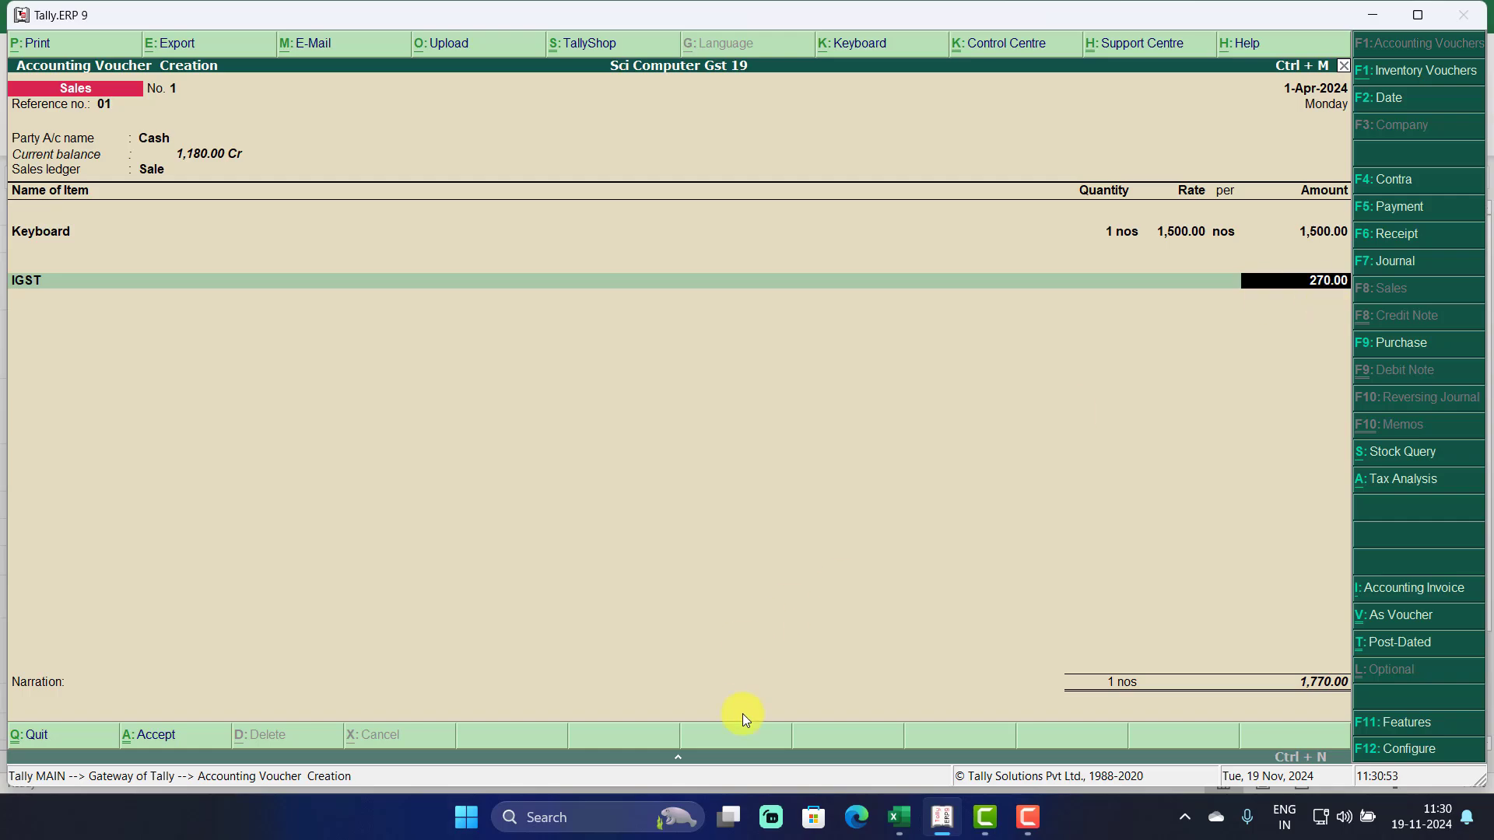
Compare the IGST amount with the sale calculation in Excel, return to Tally and save the sales voucher without a narration.
{"action": "left_click", "coordinate": [894, 816]}
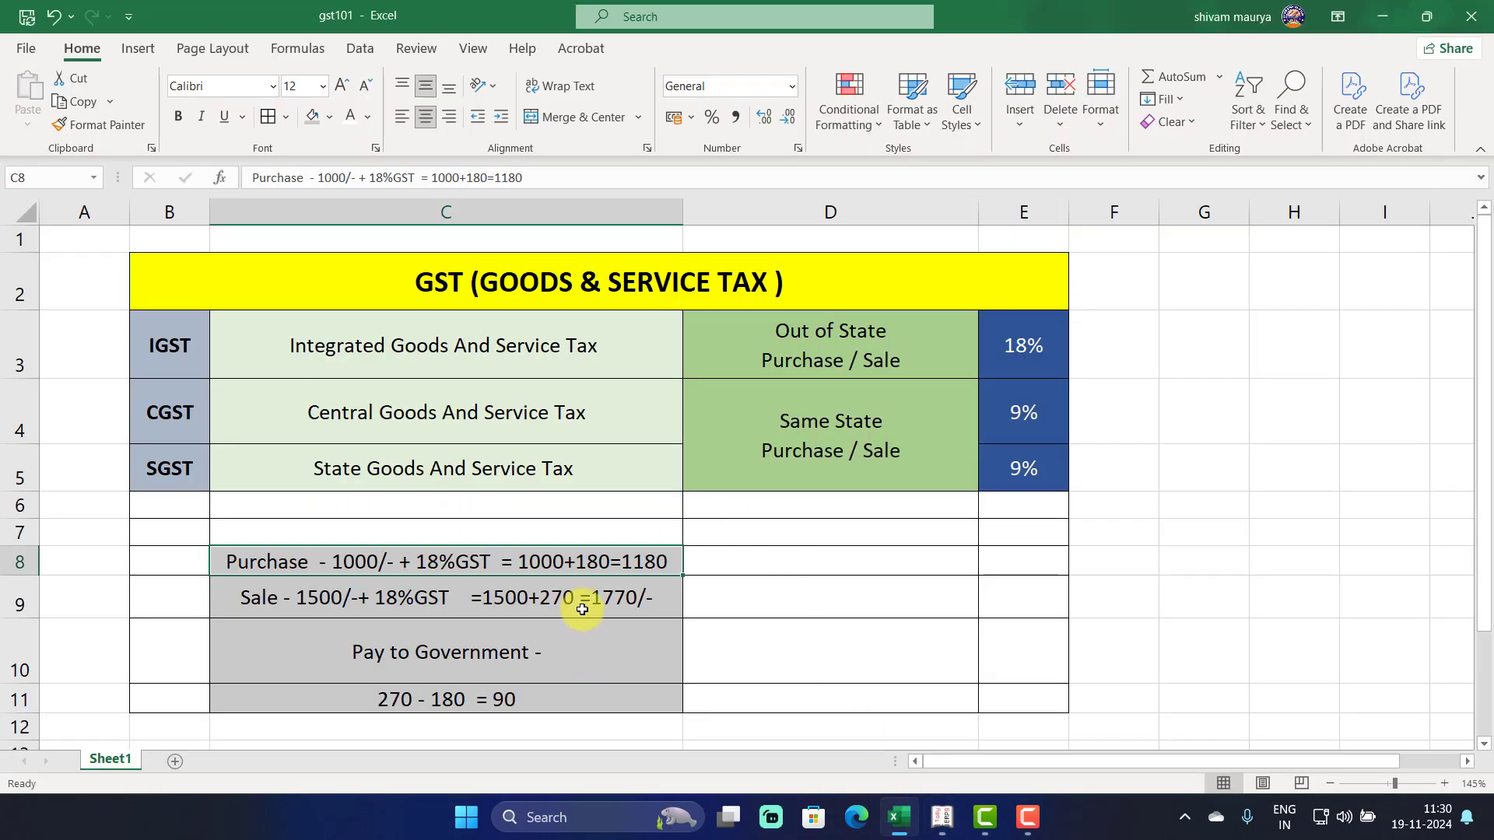
{"action": "left_click", "coordinate": [942, 819]}
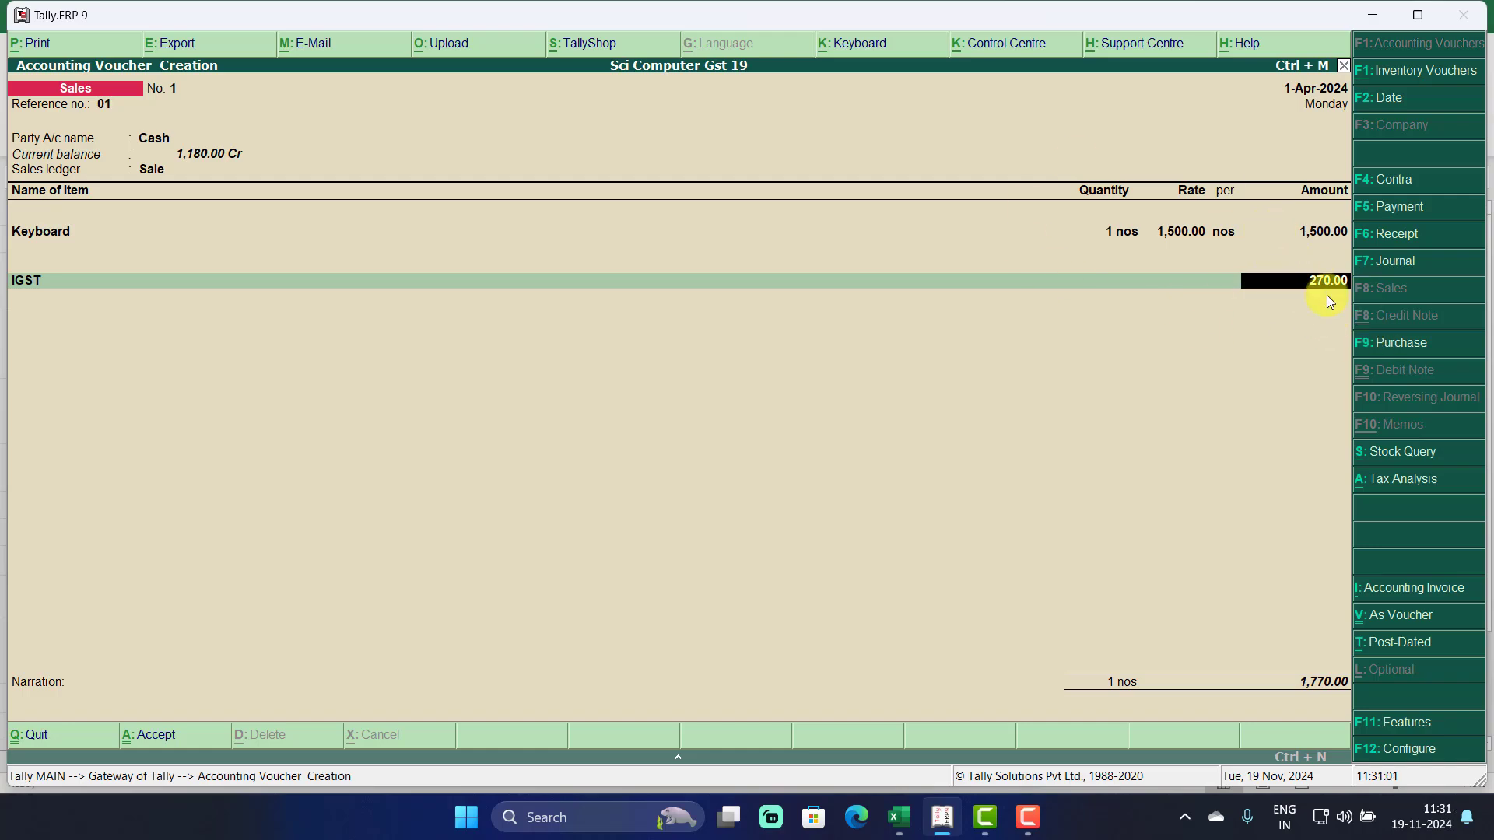
{"action": "key", "text": "Return"}
{"action": "key", "text": "Return"}
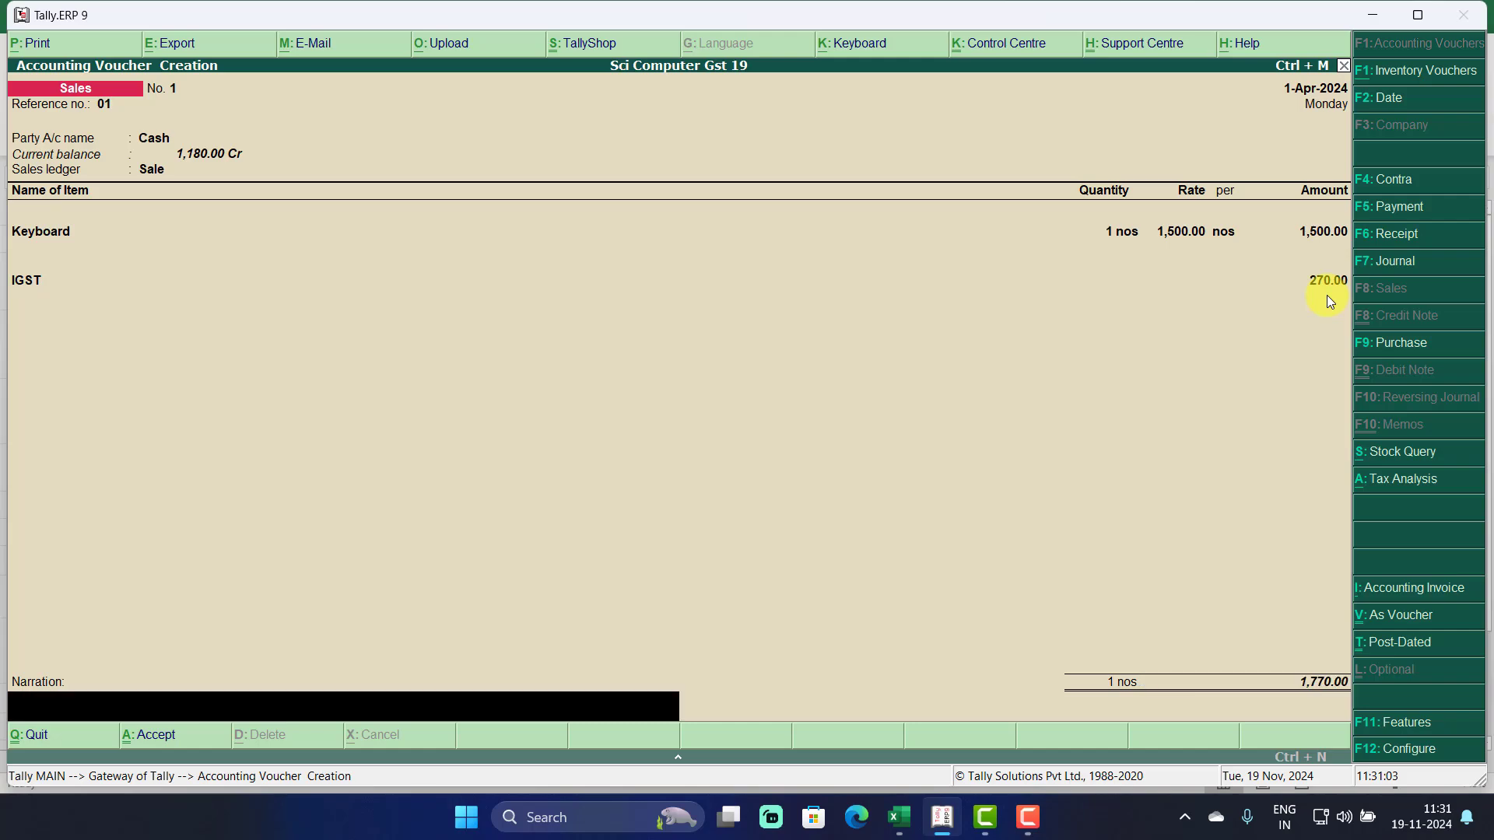
{"action": "key", "text": "Return"}
{"action": "key", "text": "Return"}
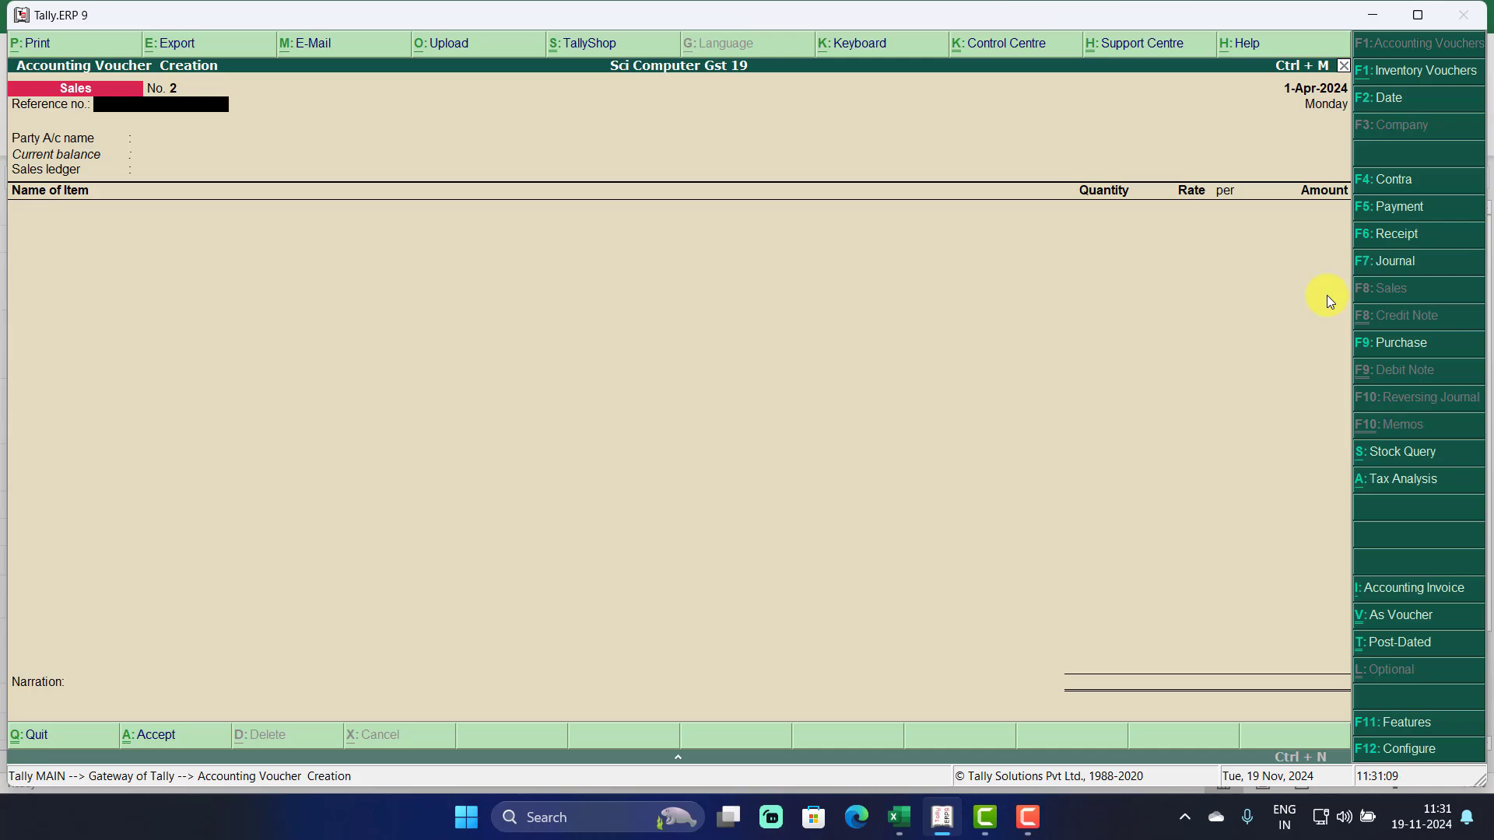
Leave voucher entry and examine the group summary of Current Liabilities from the Balance Sheet.
{"action": "key", "text": "Escape"}
{"action": "key", "text": "Return"}
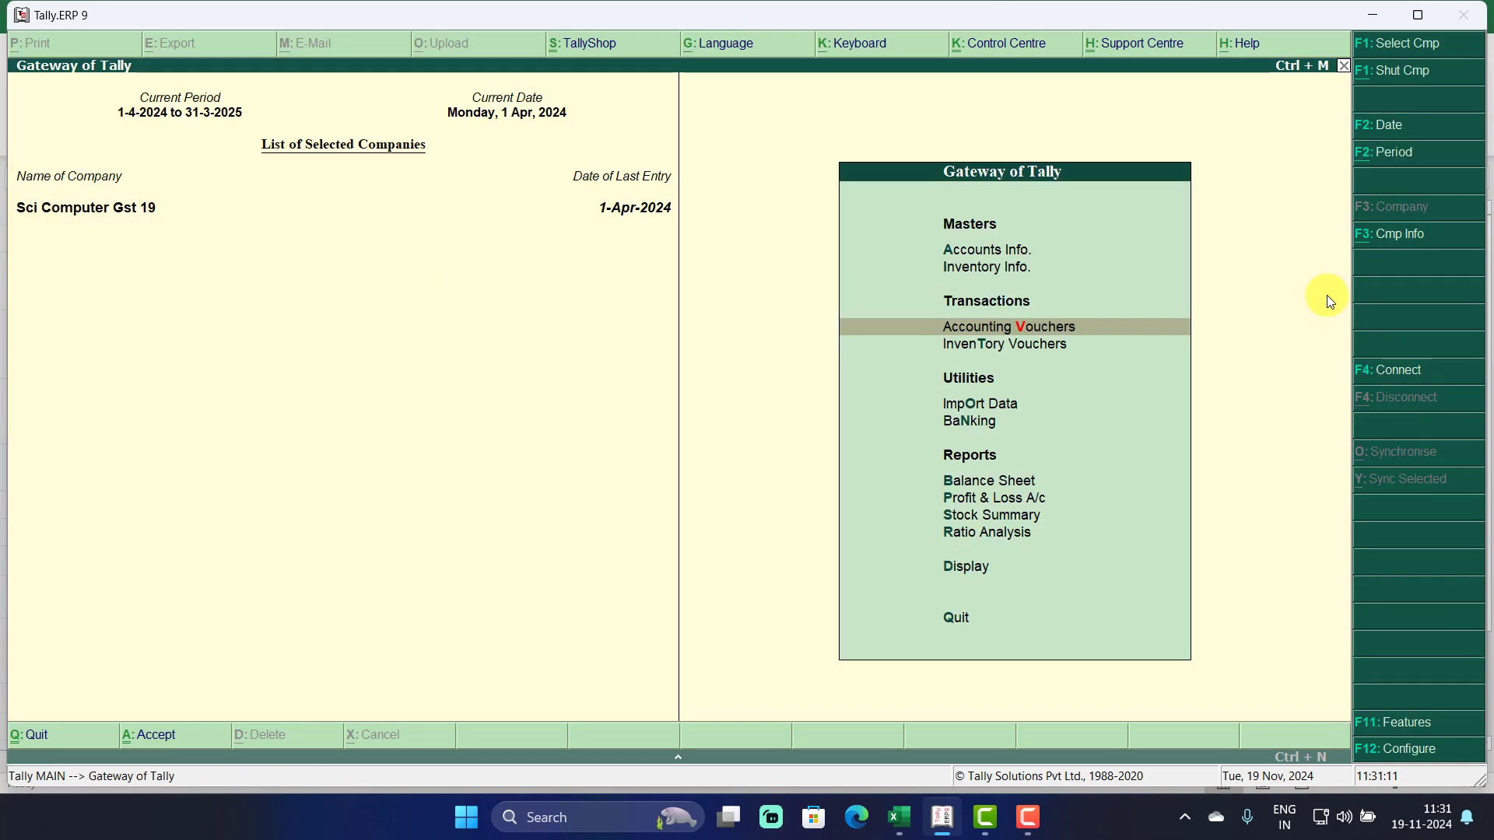
{"action": "key", "text": "Down"}
{"action": "key", "text": "Down"}
{"action": "key", "text": "Down"}
{"action": "key", "text": "Down"}
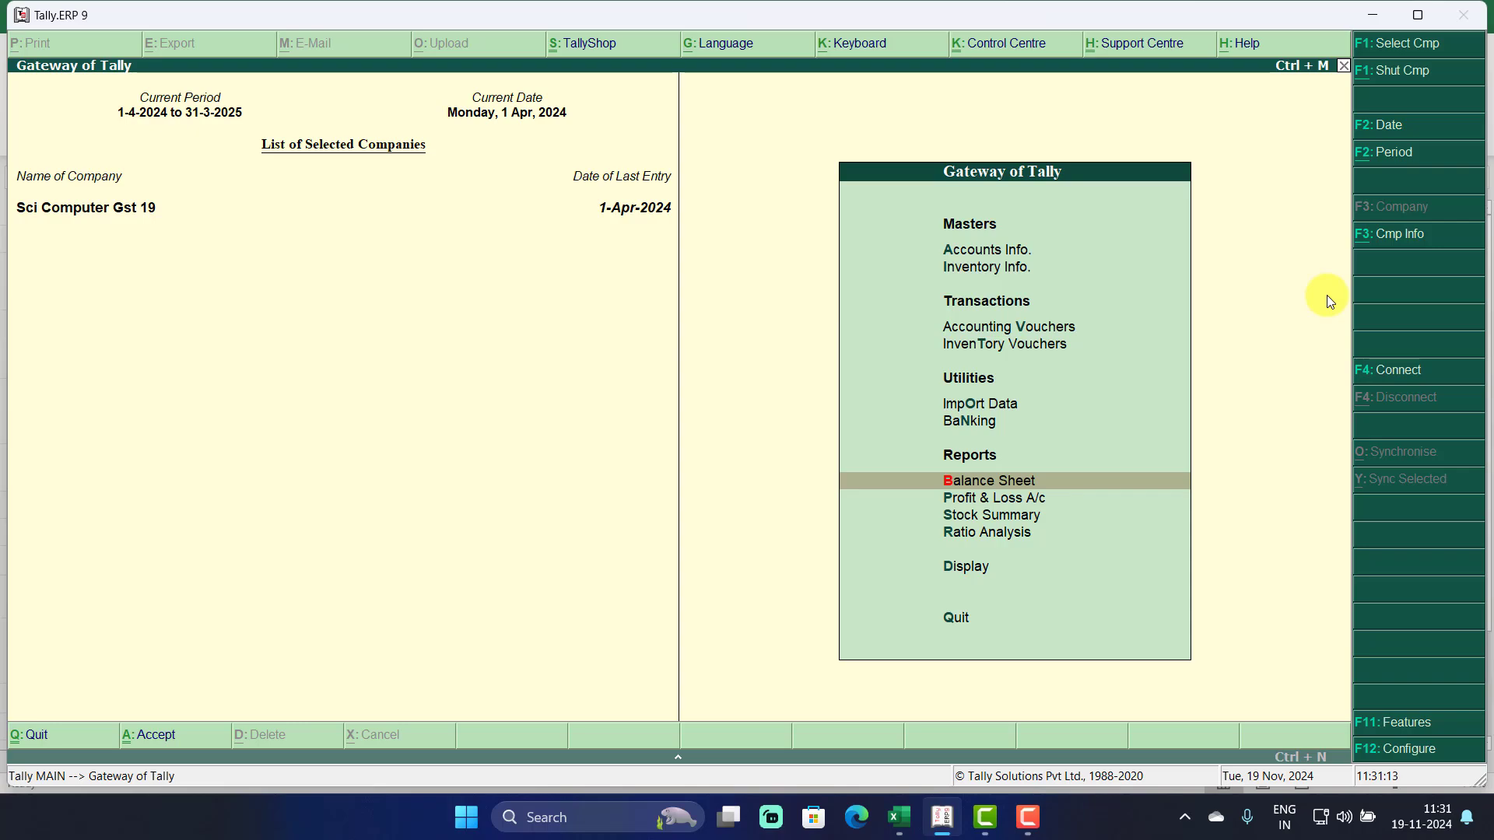
{"action": "key", "text": "Return"}
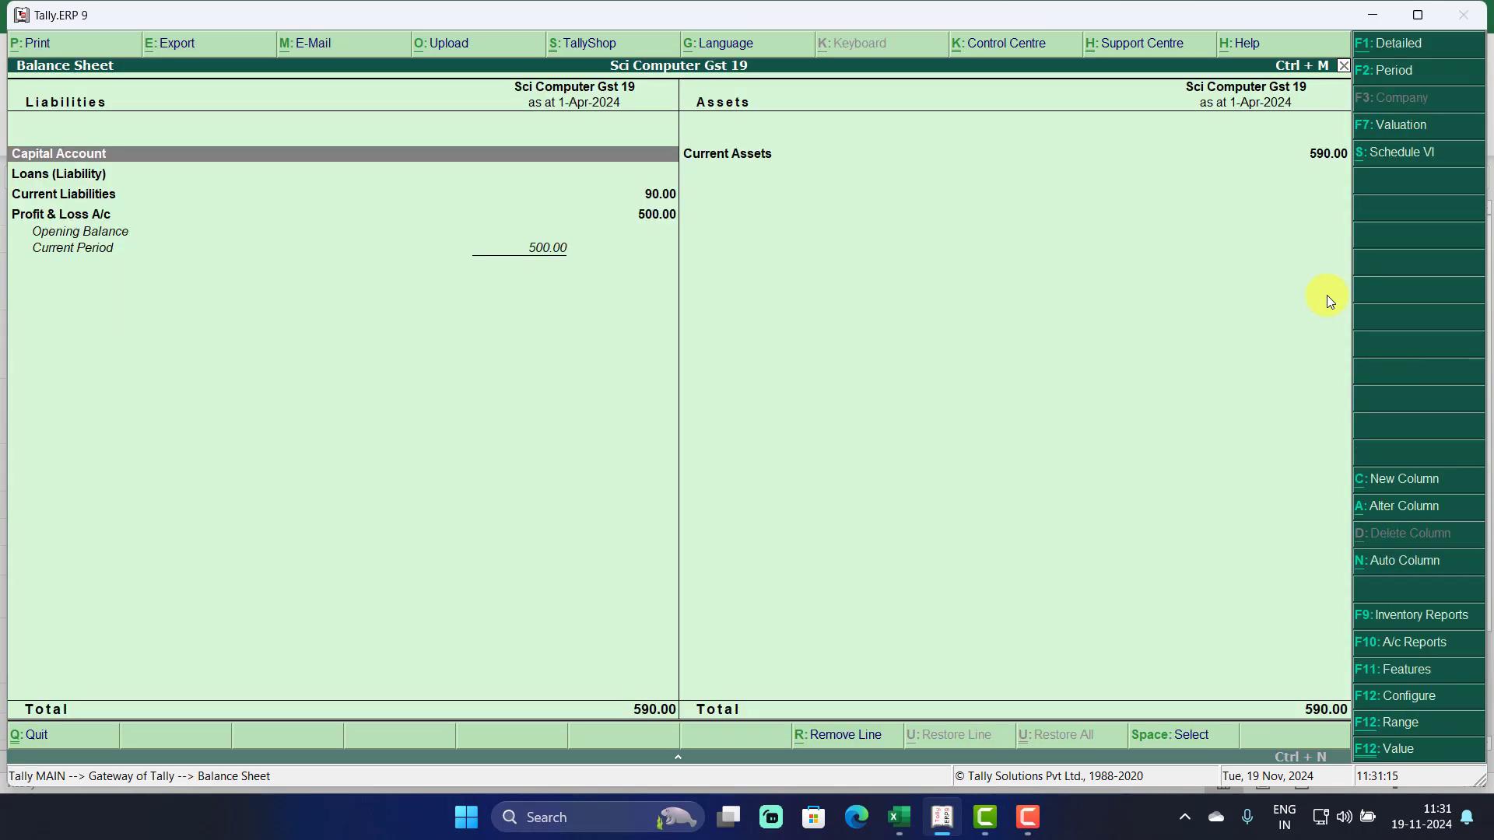
{"action": "key", "text": "Down"}
{"action": "key", "text": "Down"}
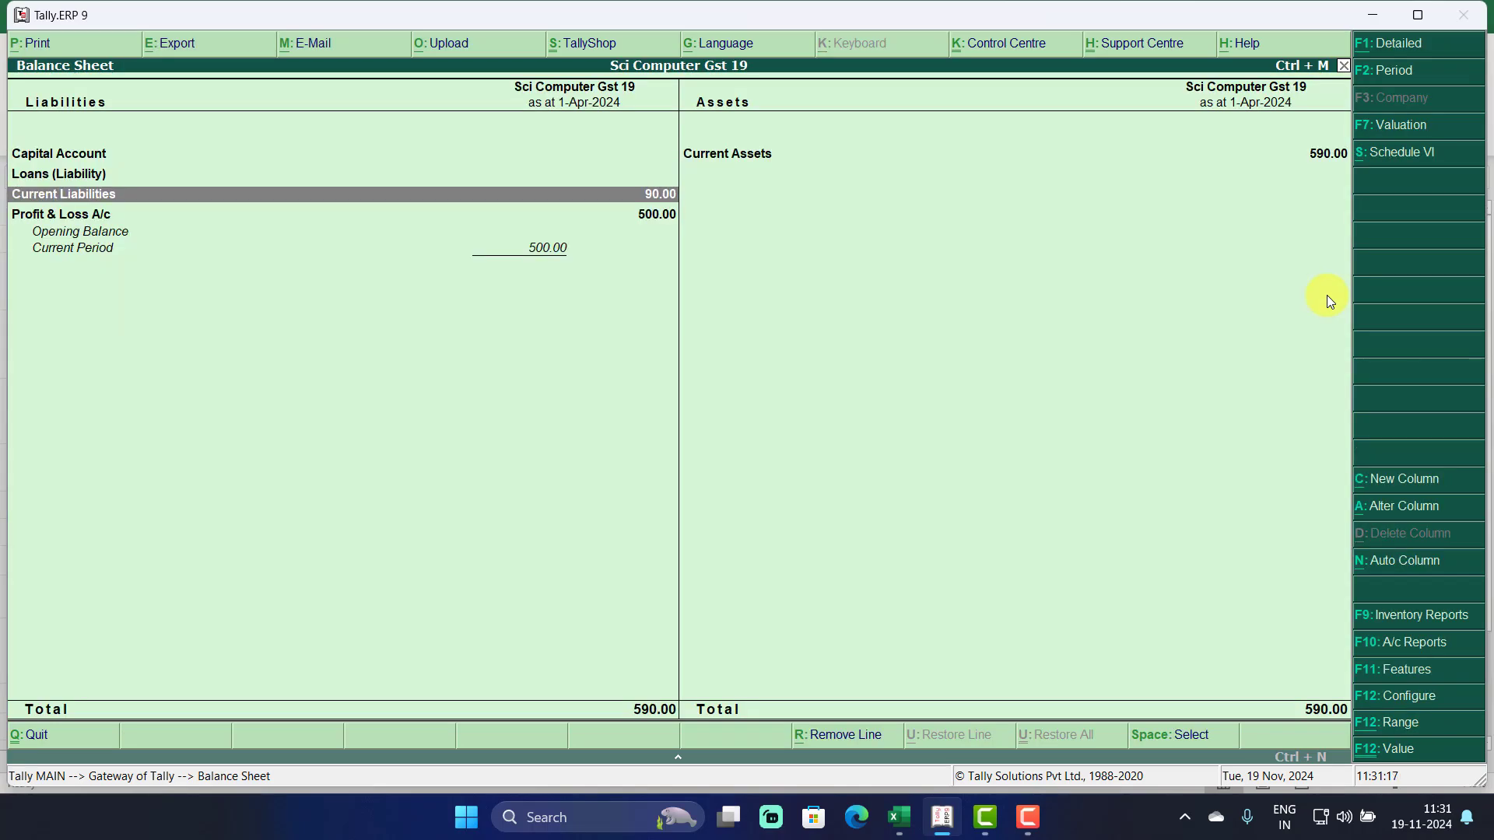
{"action": "key", "text": "Return"}
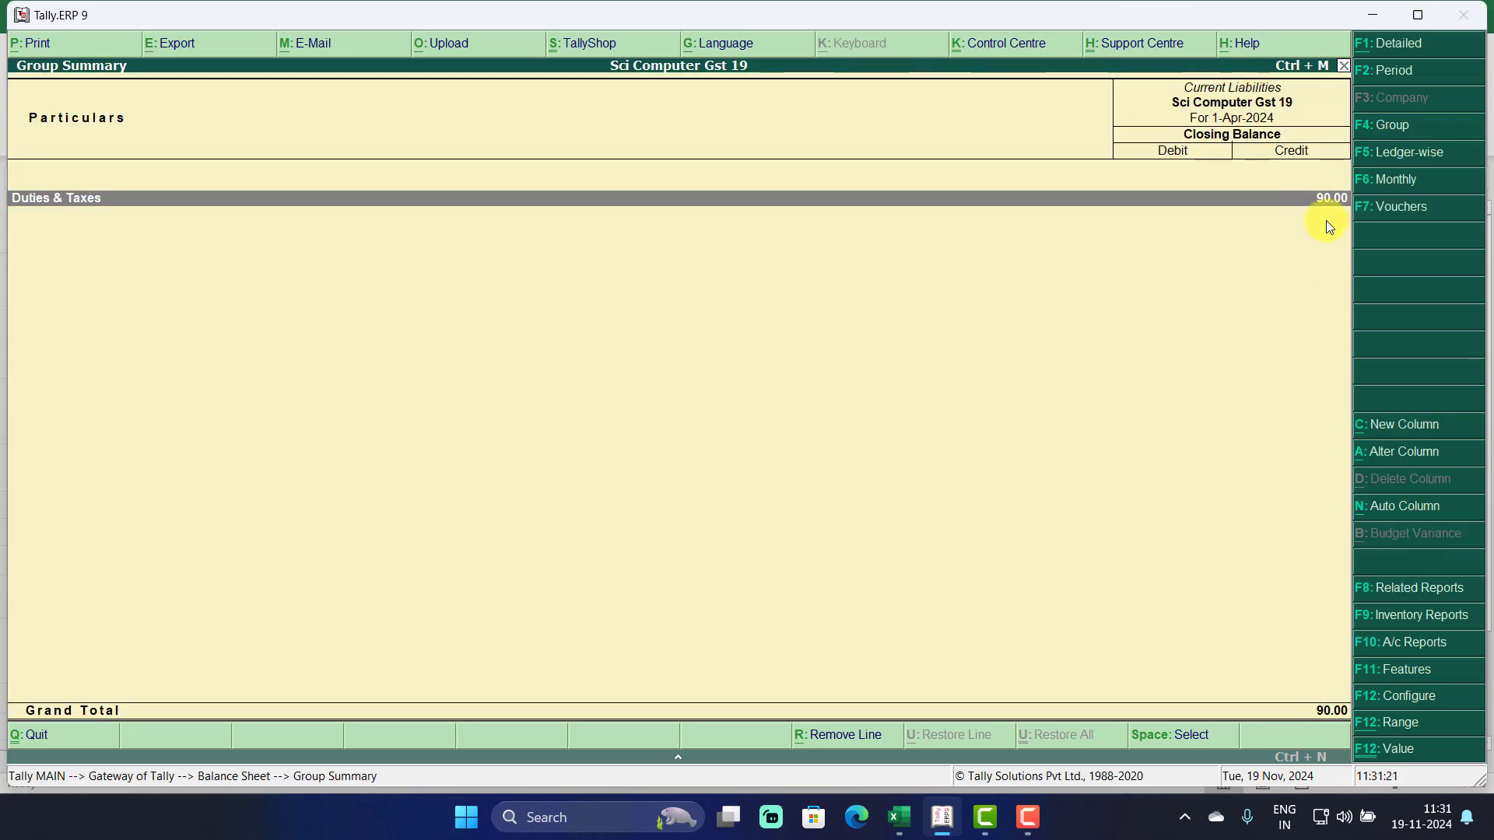
Compare Duties & Taxes with the Pay to Government calculation in Excel cell C11, and return to the Gateway of Tally.
{"action": "left_click", "coordinate": [900, 817]}
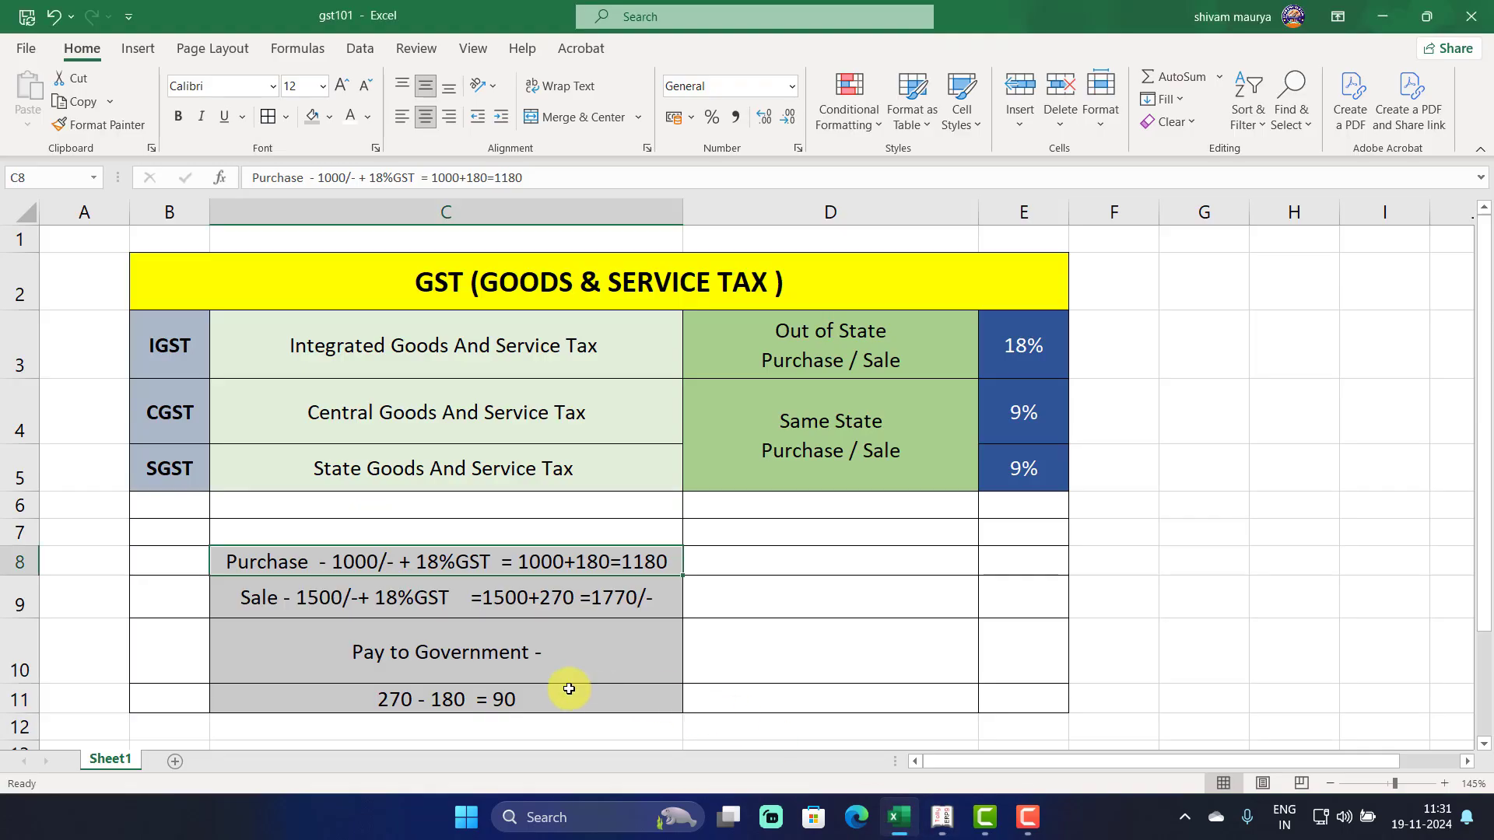
{"action": "left_click", "coordinate": [506, 700]}
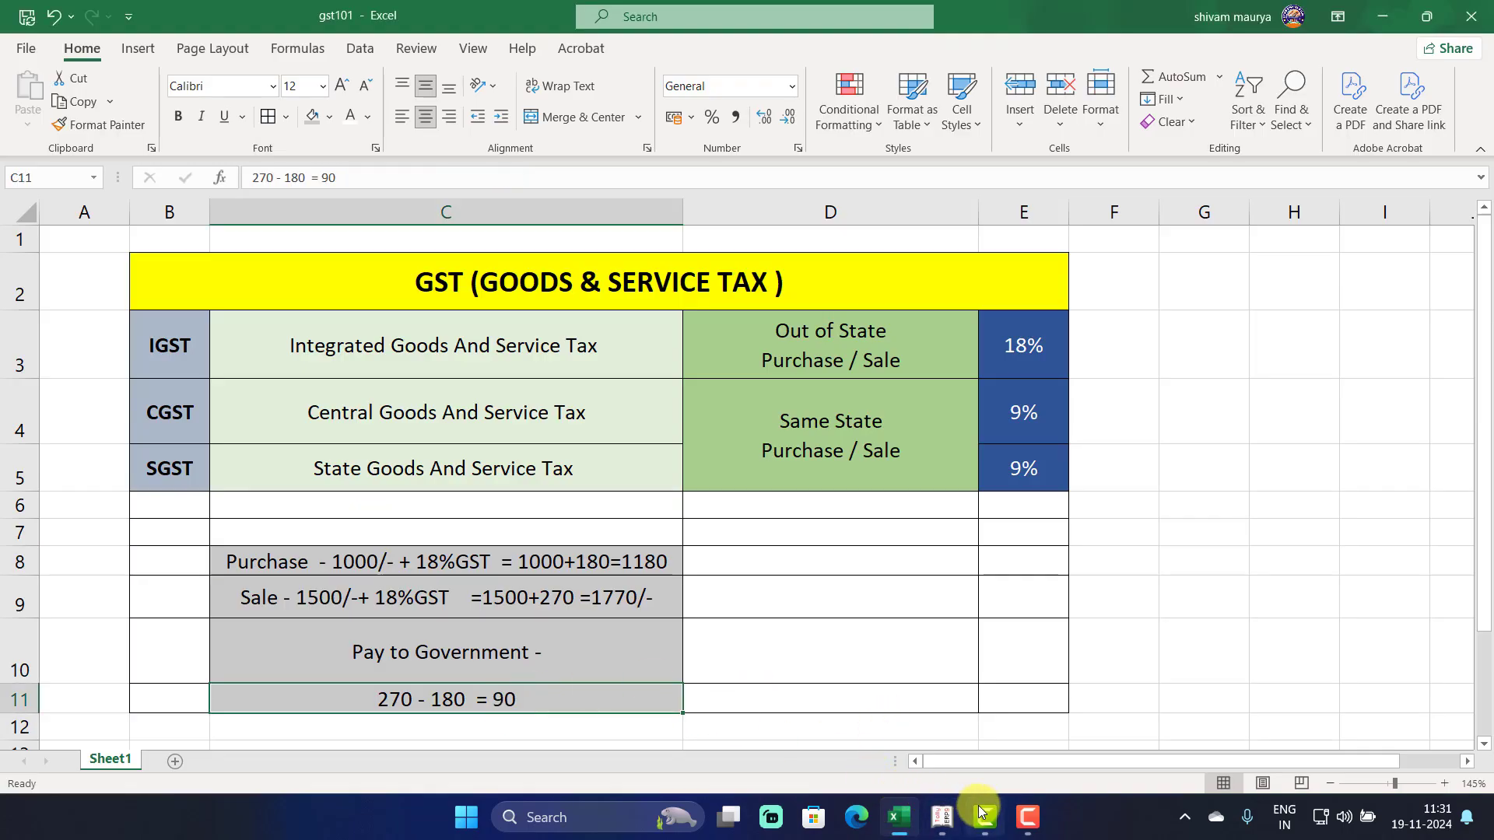
{"action": "left_click", "coordinate": [942, 816]}
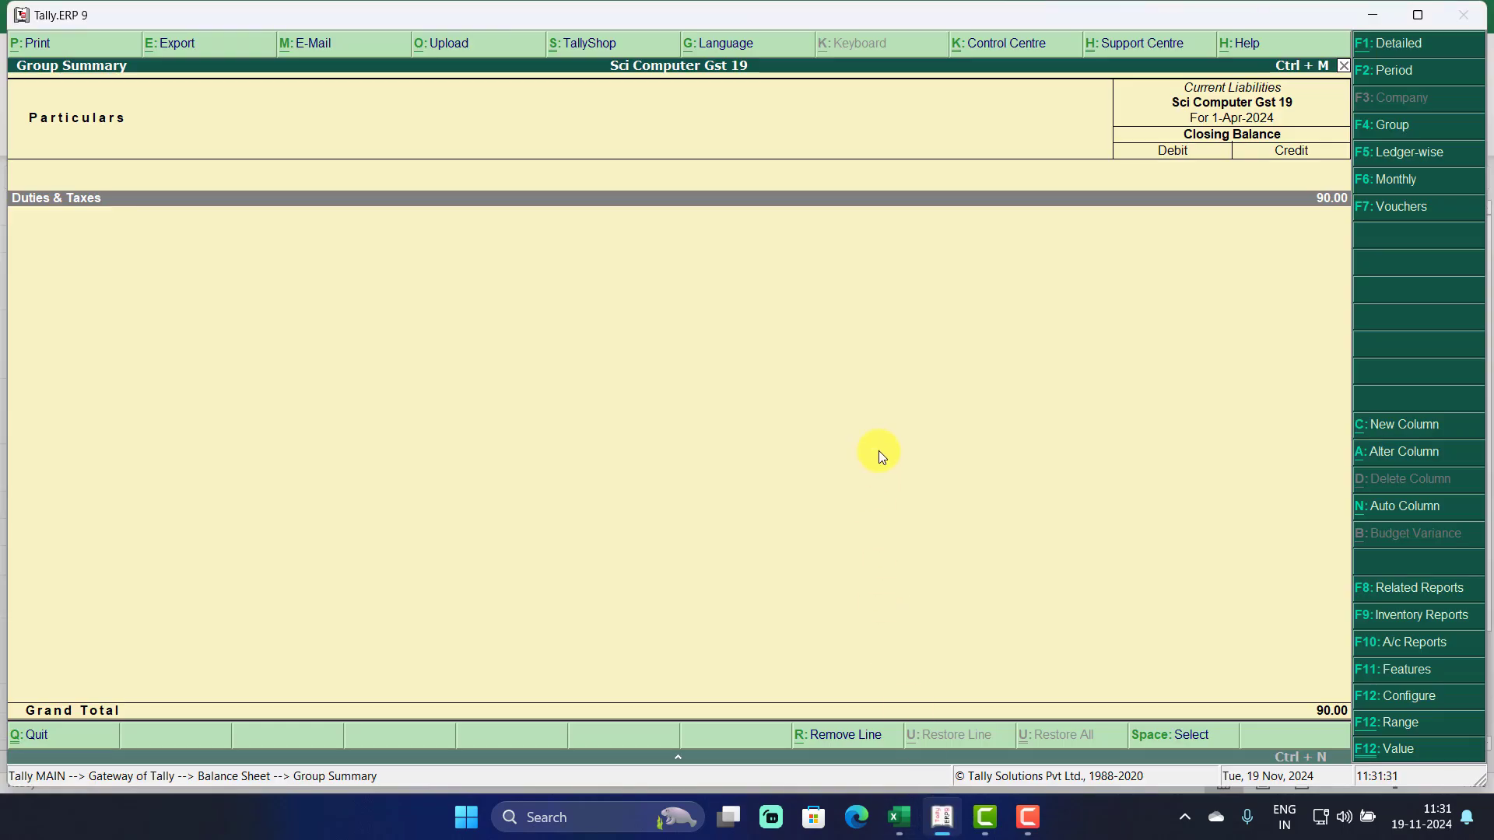
{"action": "key", "text": "Escape"}
{"action": "key", "text": "Escape"}
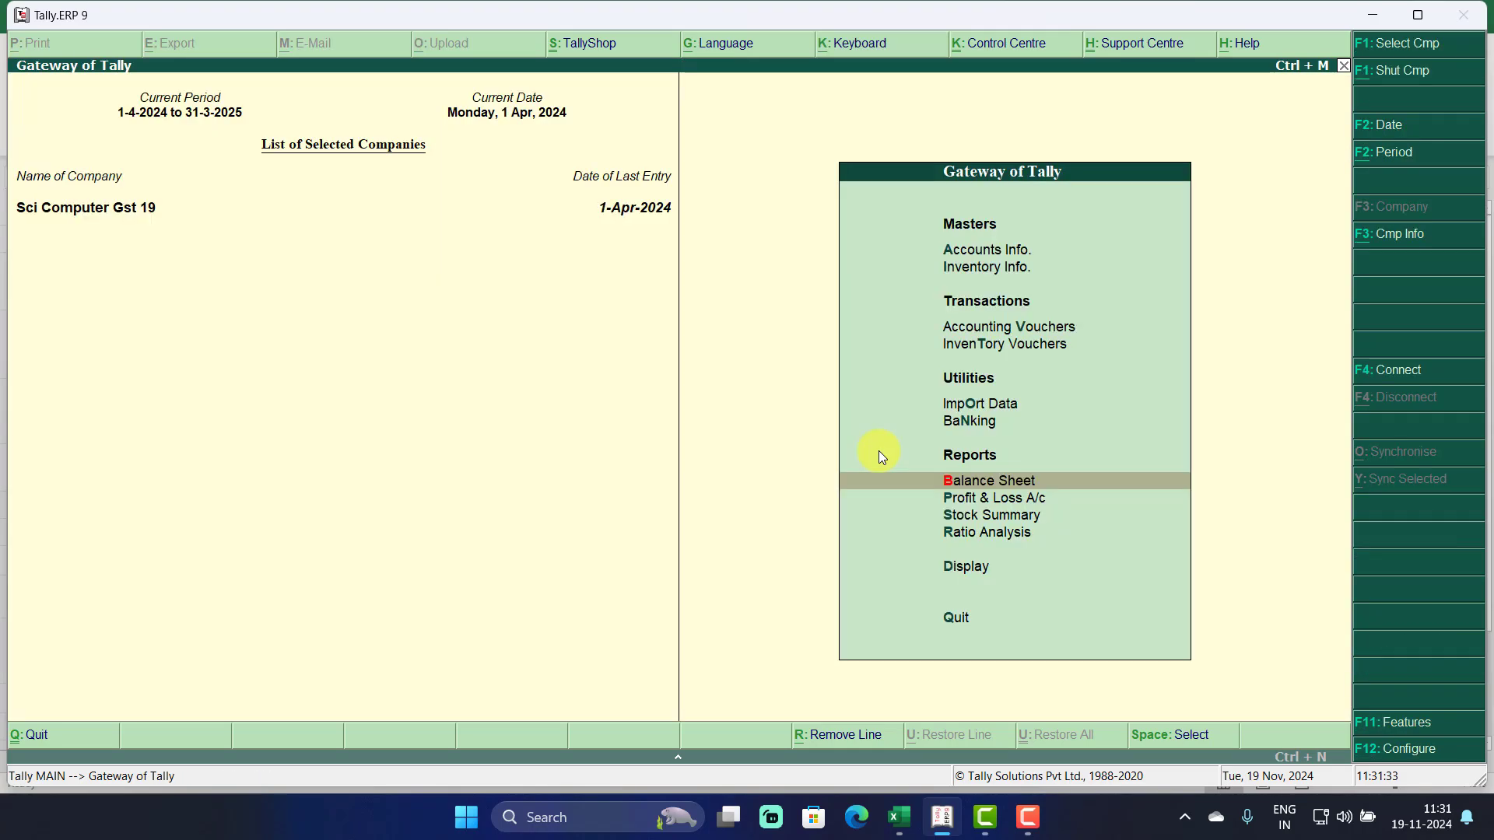
Start a new Payment accounting voucher.
{"action": "key", "text": "Up"}
{"action": "key", "text": "Up"}
{"action": "key", "text": "Up"}
{"action": "key", "text": "Up"}
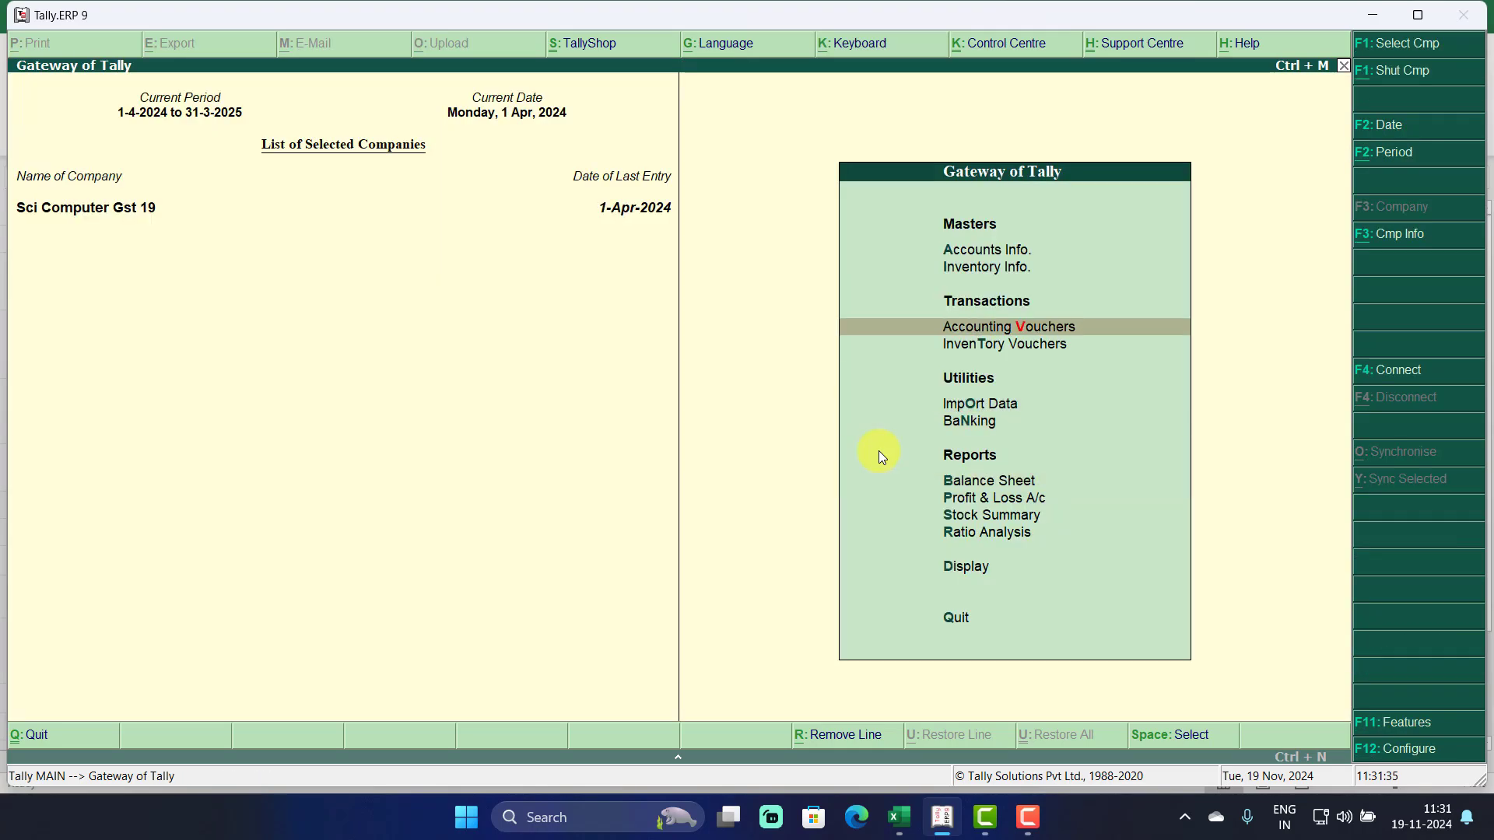
{"action": "key", "text": "Return"}
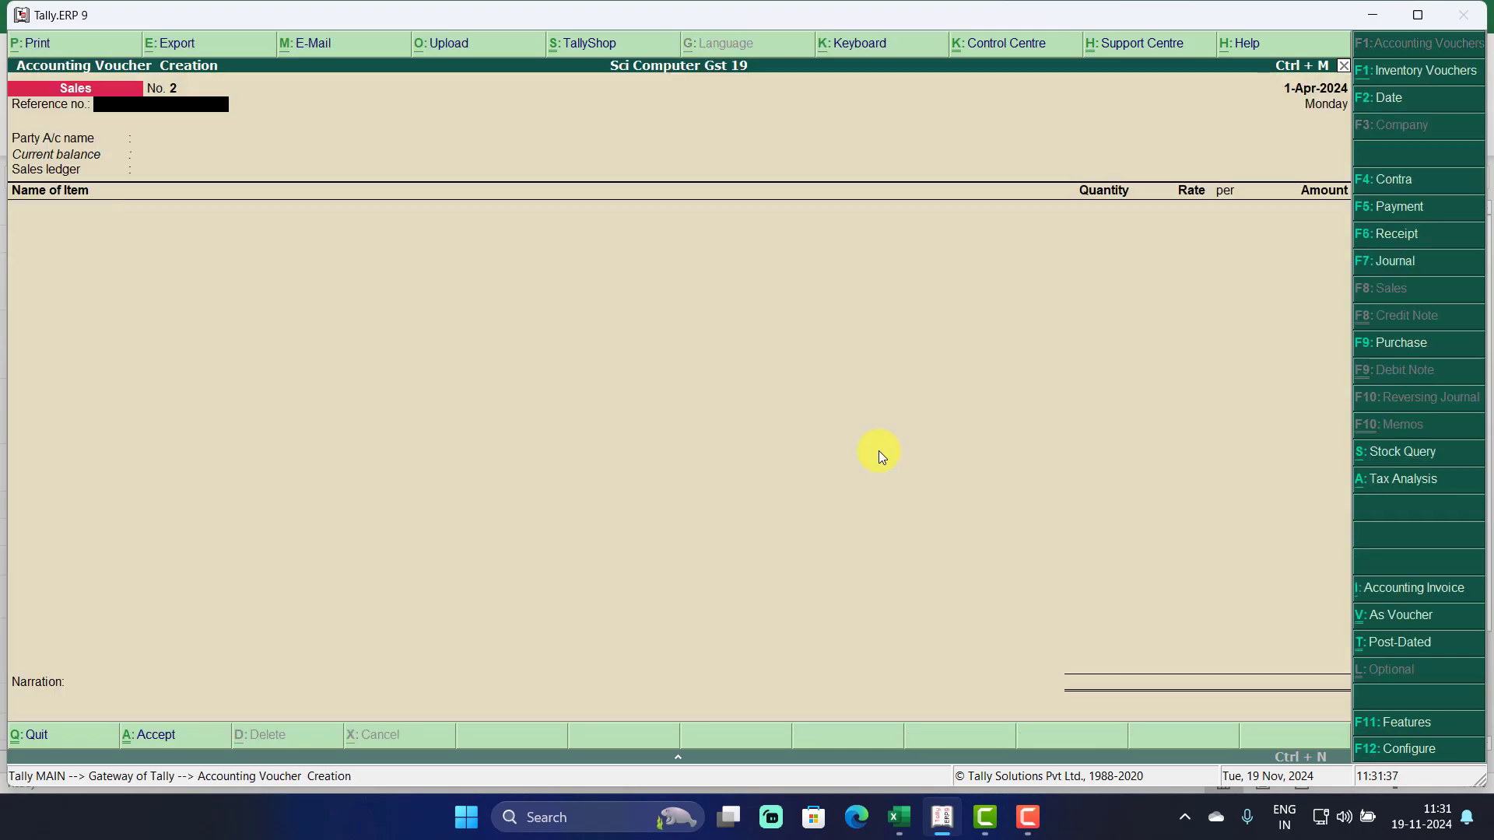
{"action": "left_click", "coordinate": [1389, 207]}
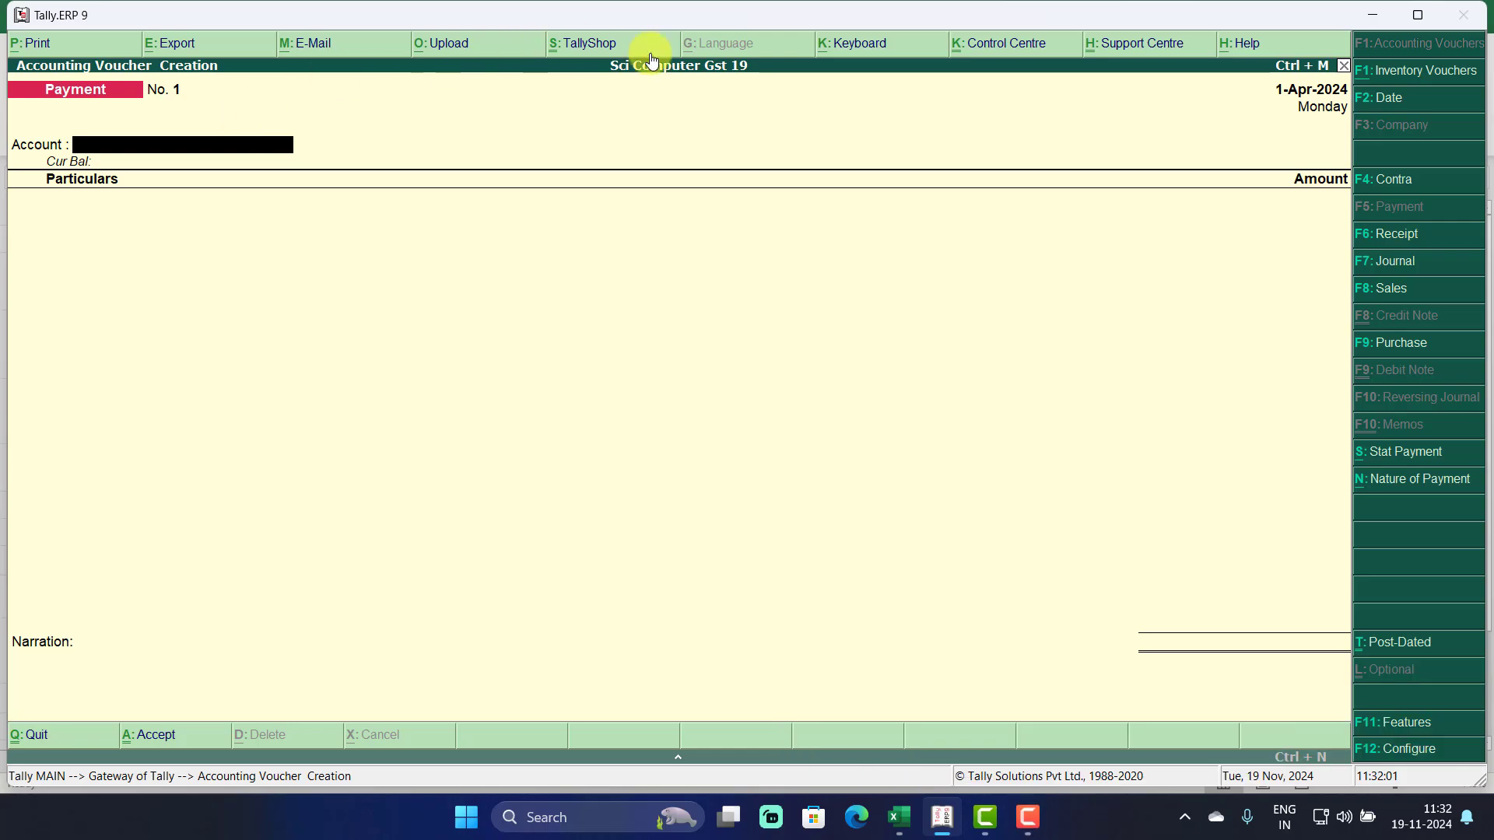
Set up a Regular GST statutory payment for 1-Mar-2024 to 31-Mar-2024 with Cash as the paying account.
{"action": "left_click", "coordinate": [1409, 458]}
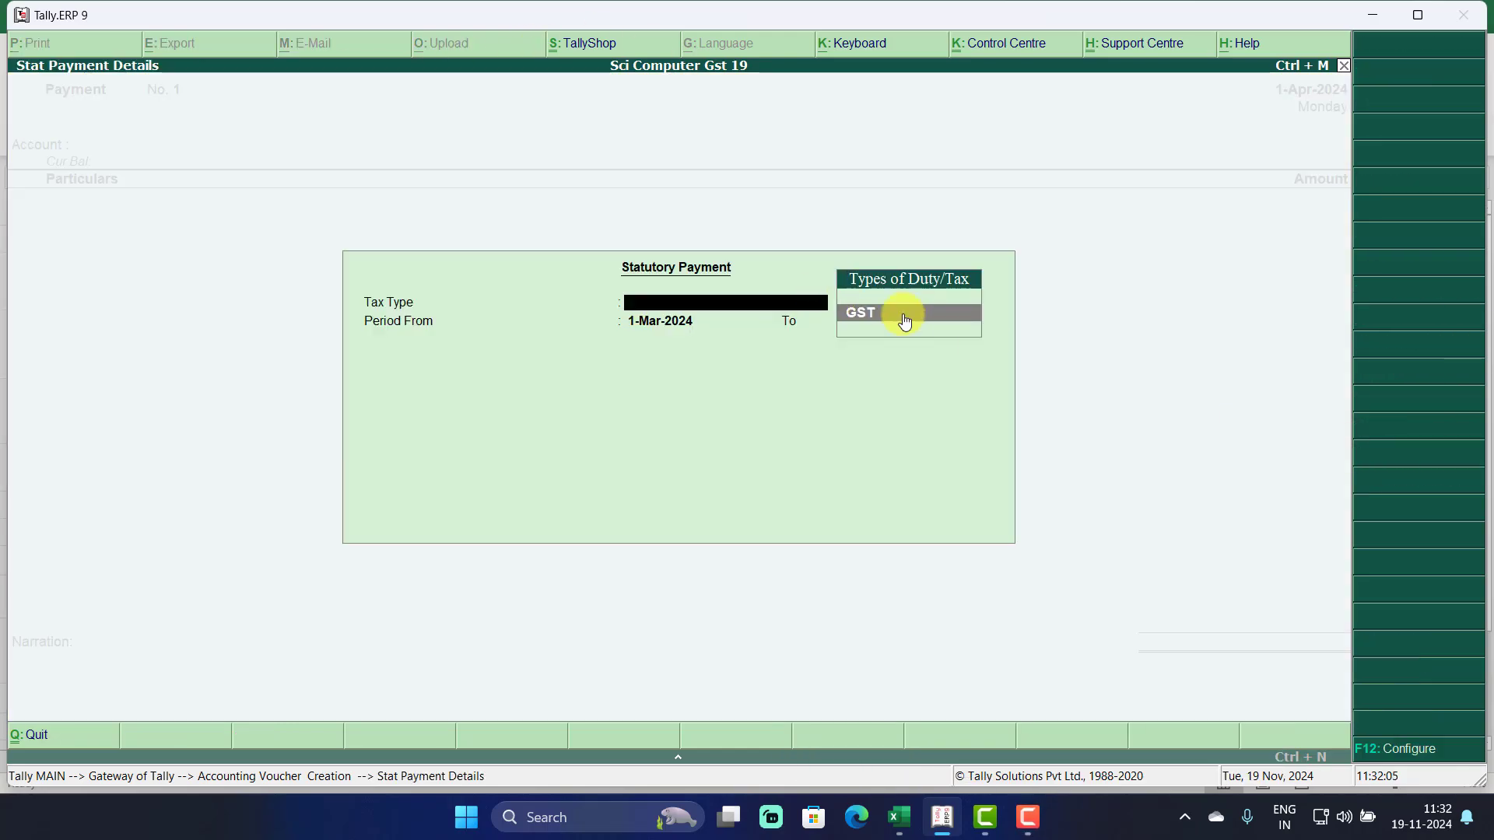
{"action": "left_click", "coordinate": [902, 314]}
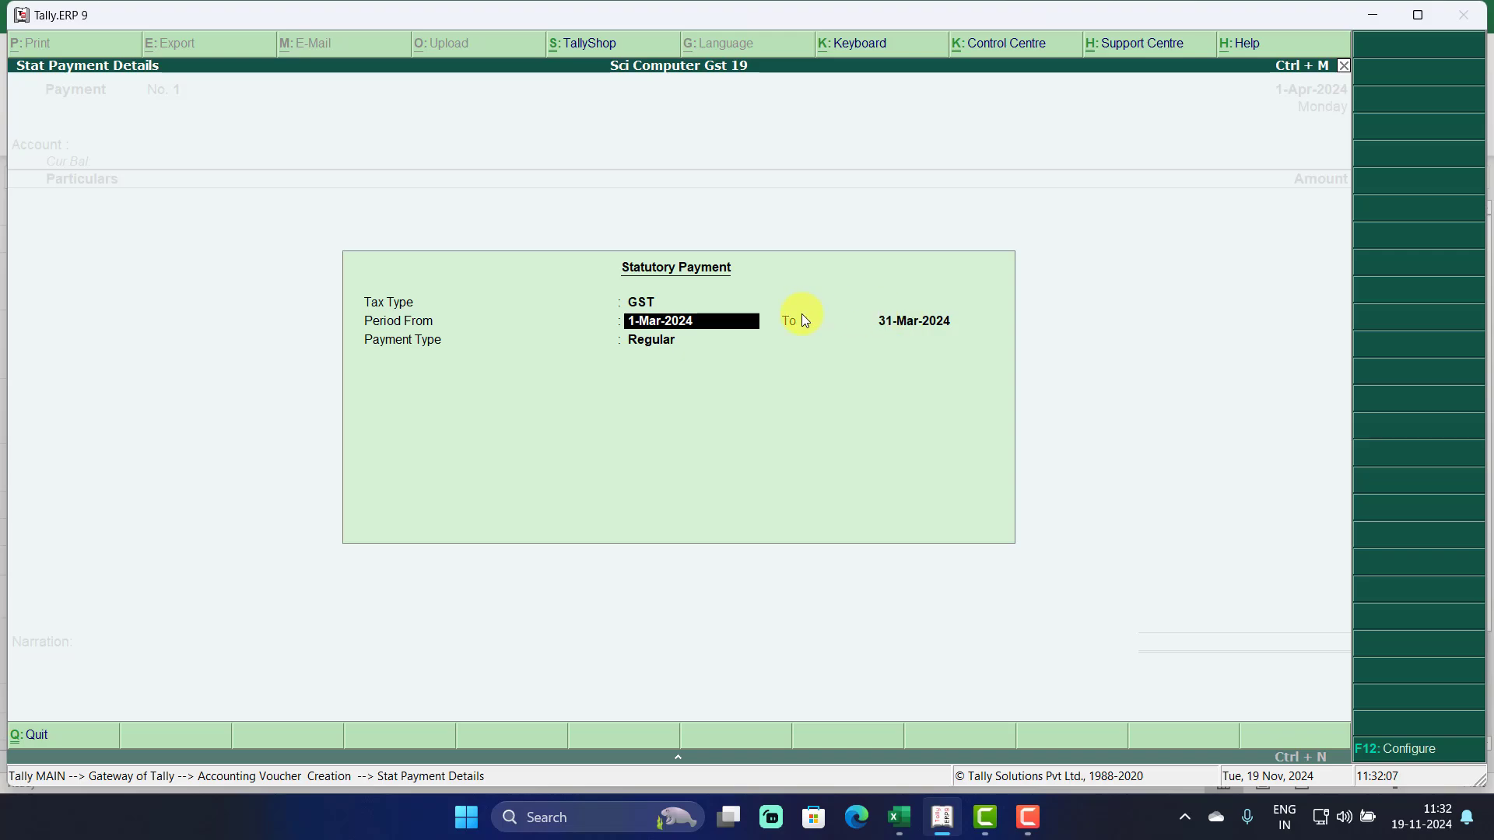
{"action": "key", "text": "Return"}
{"action": "key", "text": "Return"}
{"action": "key", "text": "Return"}
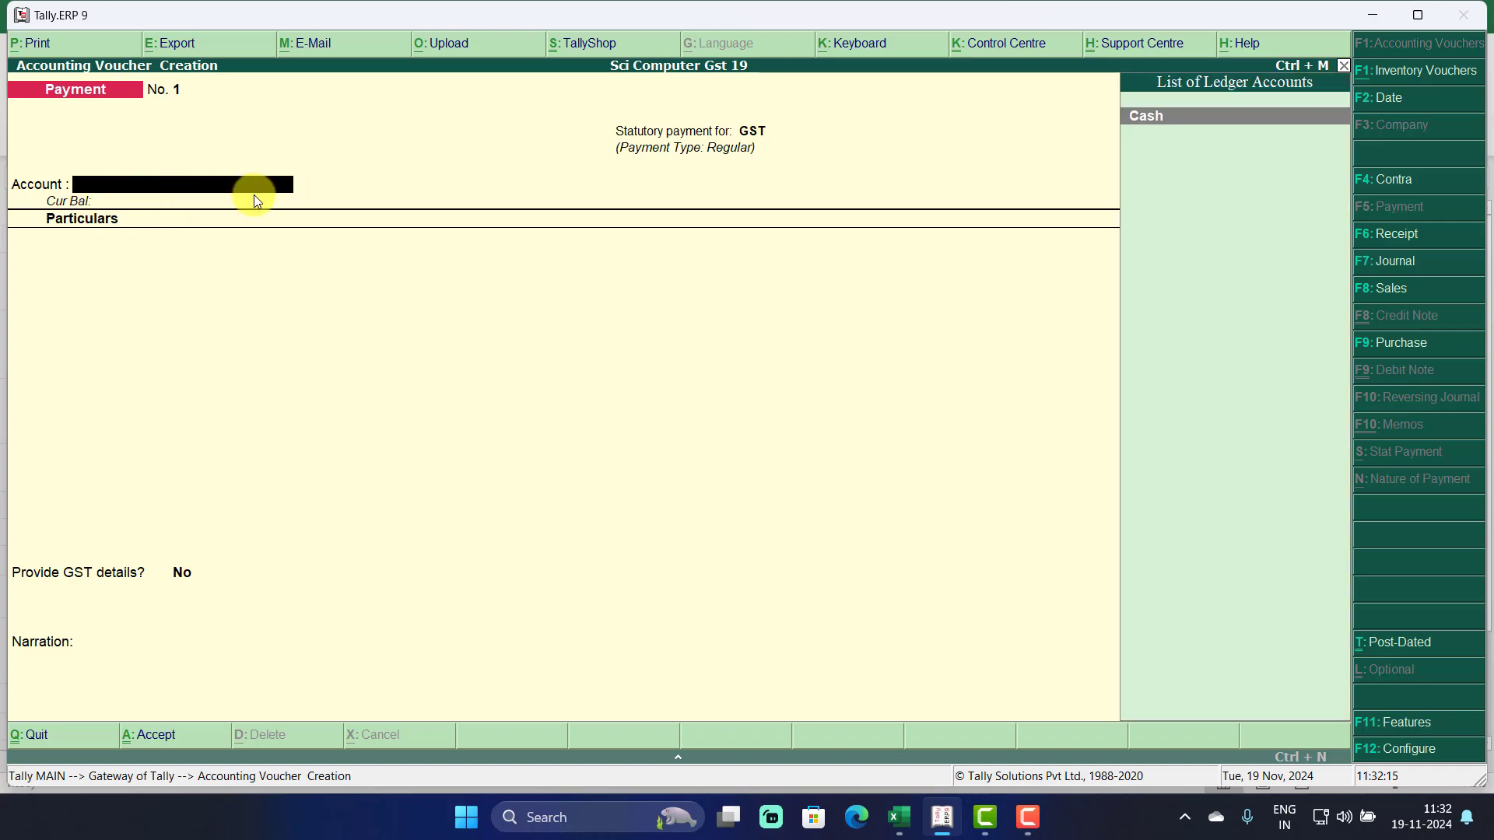
{"action": "key", "text": "Return"}
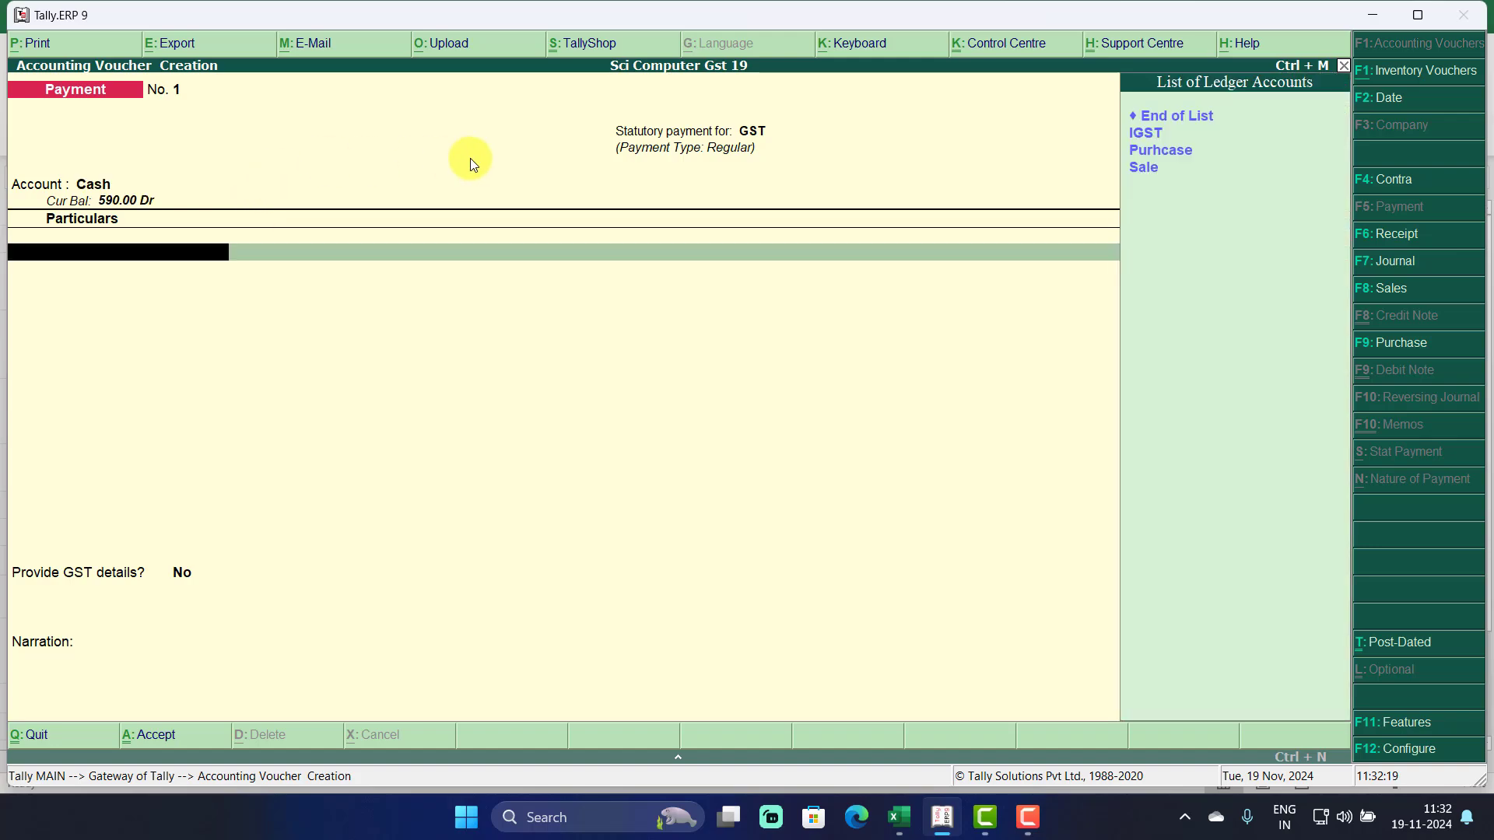
Enter the IGST ledger with an amount of 90 in the payment voucher, leave the narration empty and save the voucher.
{"action": "key", "text": "Down"}
{"action": "key", "text": "Return"}
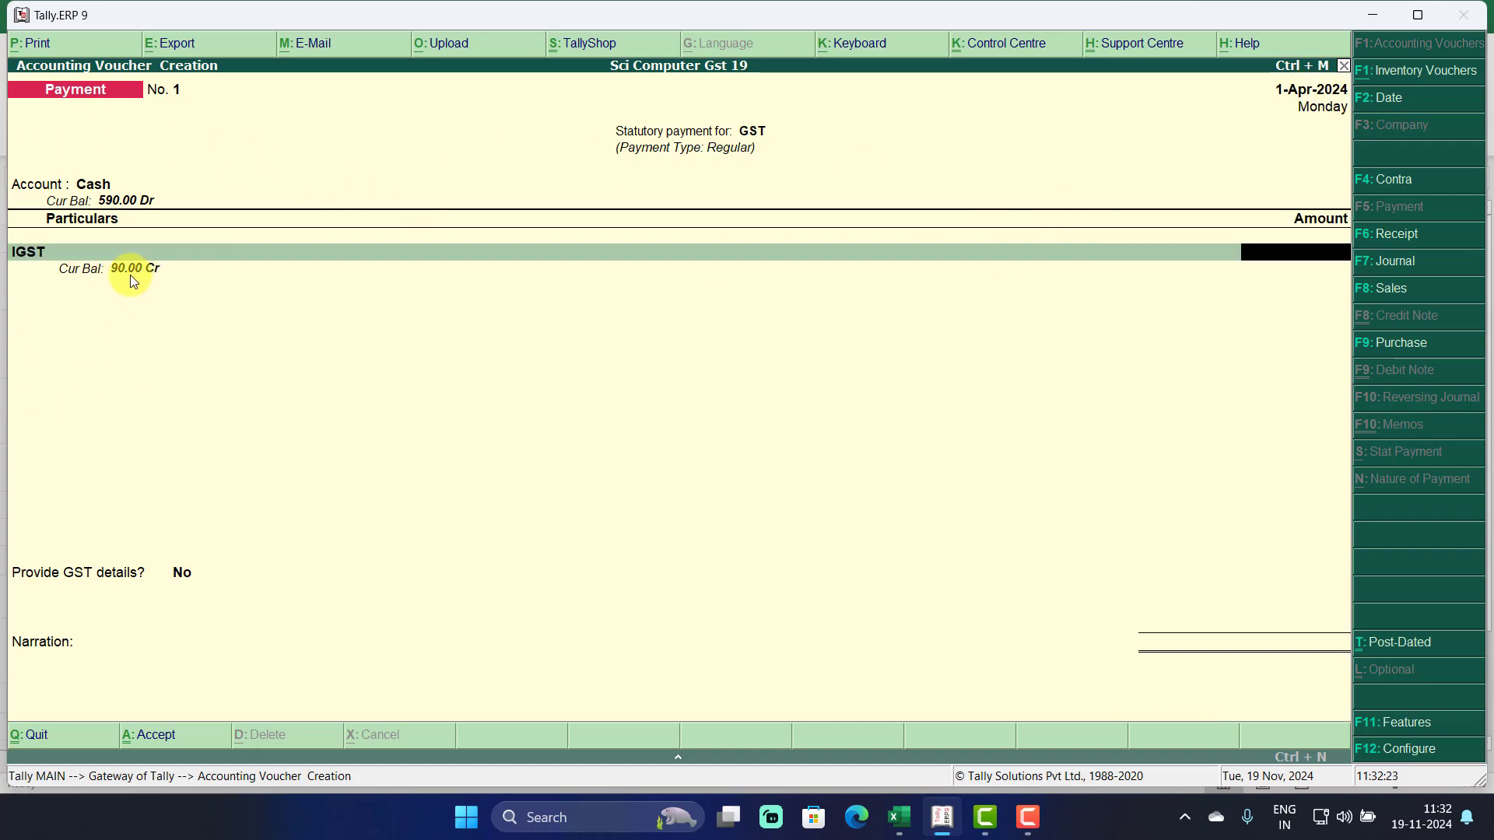
{"action": "type", "text": "90"}
{"action": "key", "text": "Return"}
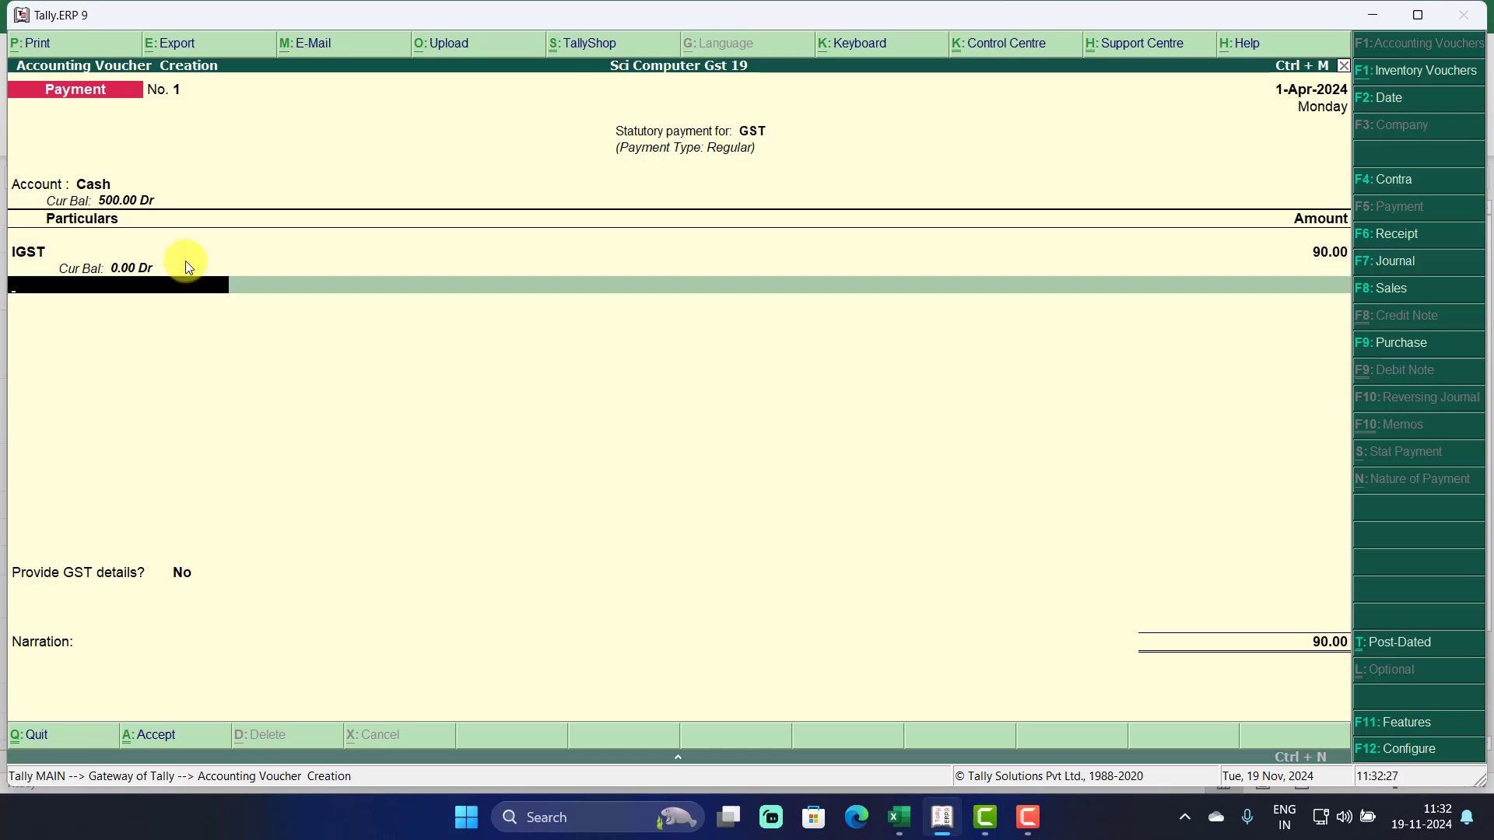
{"action": "key", "text": "Return"}
{"action": "key", "text": "Return"}
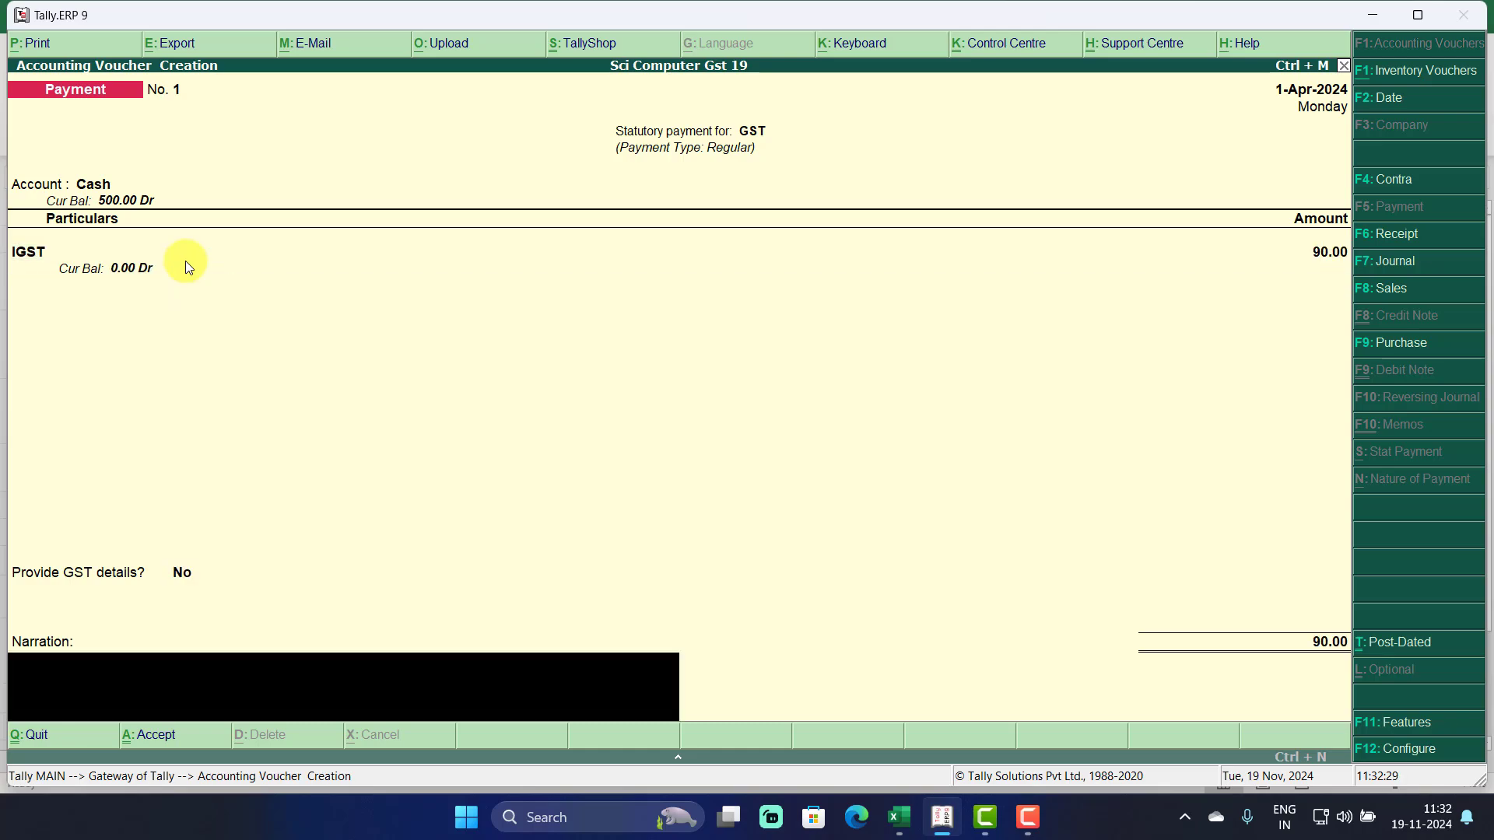
{"action": "key", "text": "Return"}
{"action": "key", "text": "Return"}
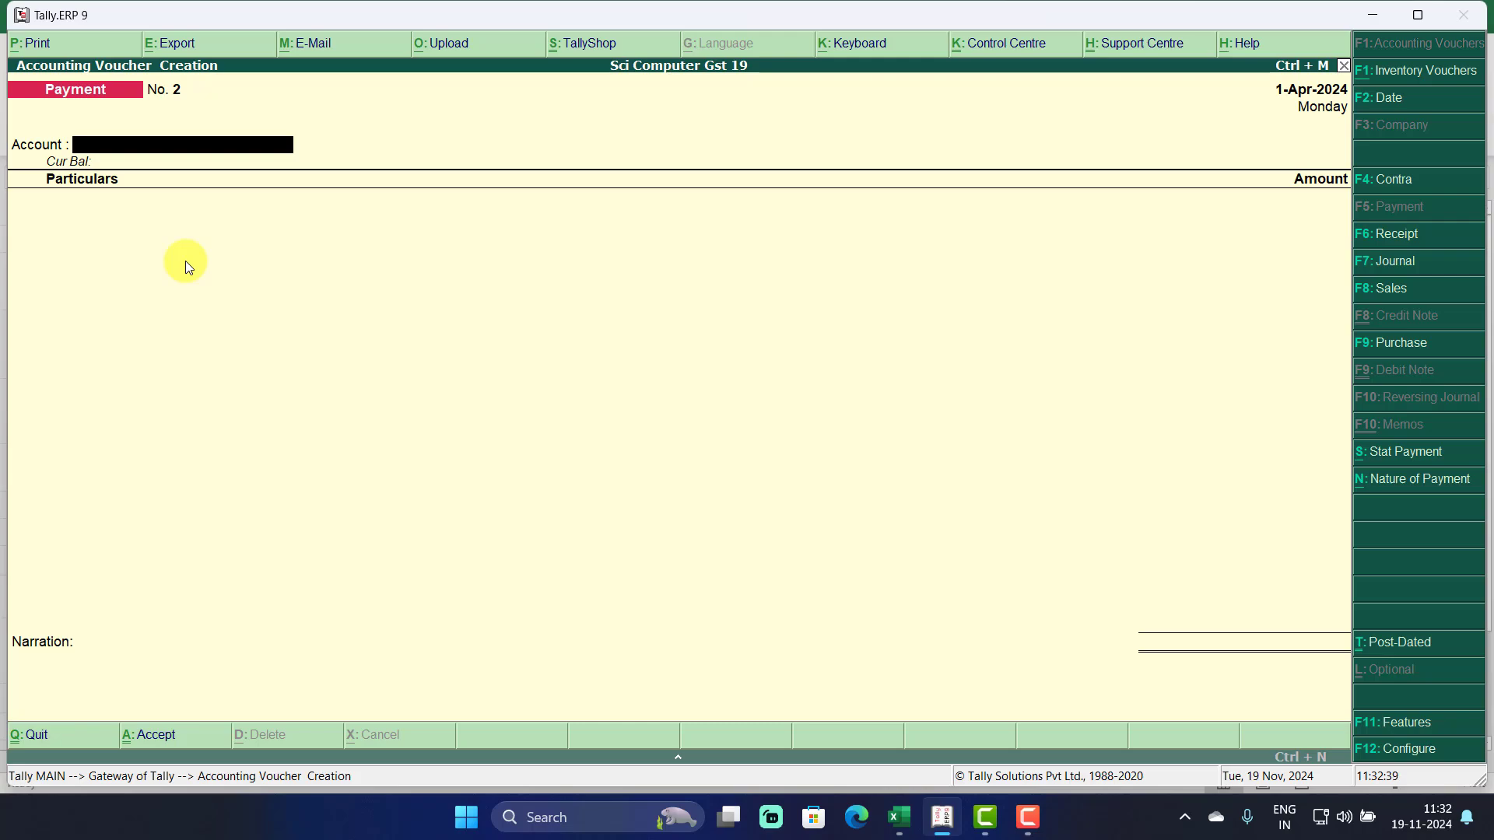
Leave voucher entry and examine the Current Liabilities group summary from the Balance Sheet for the Duties & Taxes balance.
{"action": "key", "text": "Escape"}
{"action": "key", "text": "Return"}
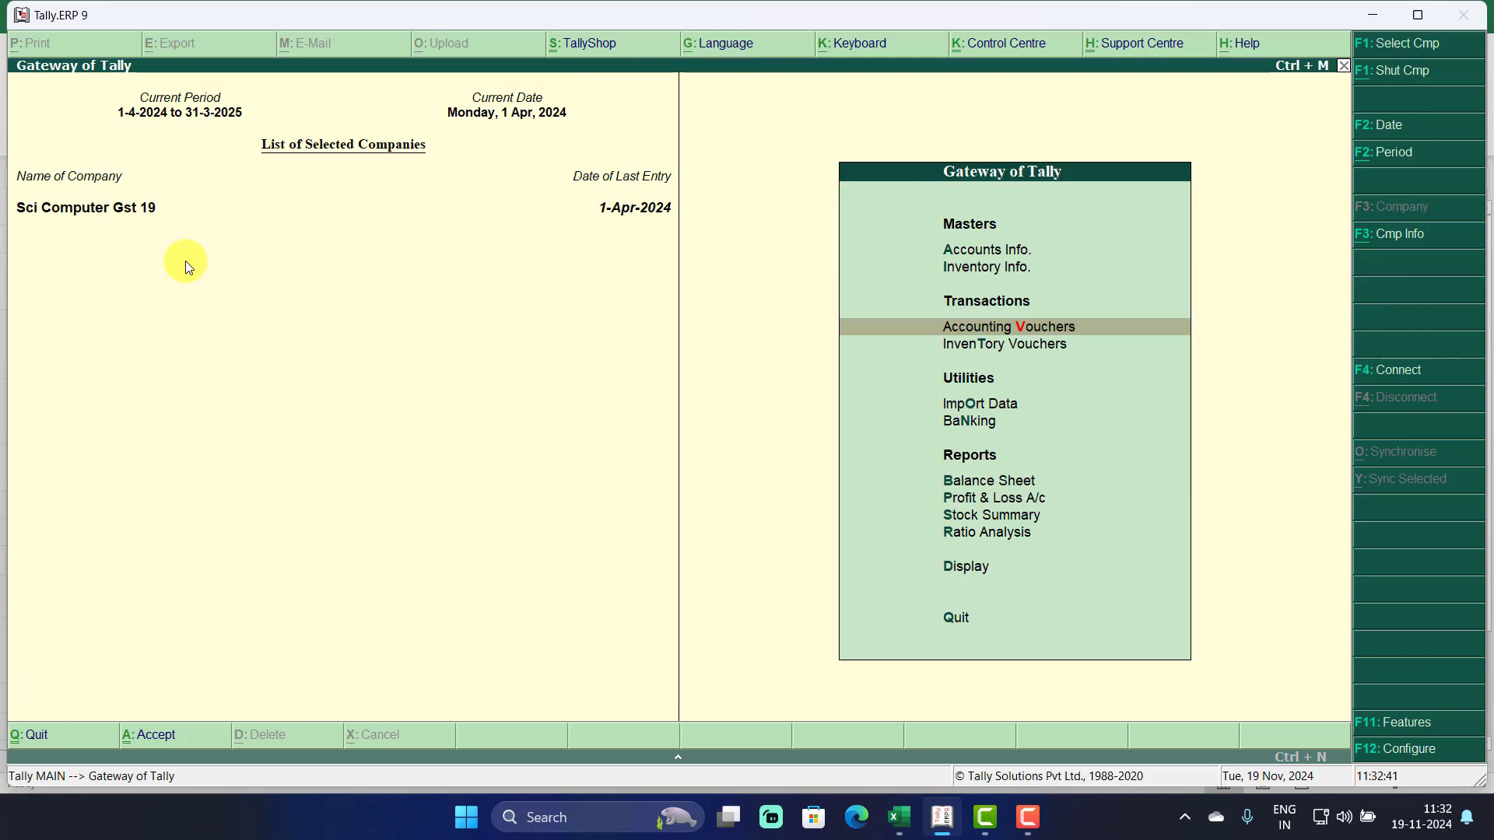
{"action": "key", "text": "Down"}
{"action": "key", "text": "Down"}
{"action": "key", "text": "Down"}
{"action": "key", "text": "Down"}
{"action": "key", "text": "Down"}
{"action": "key", "text": "Up"}
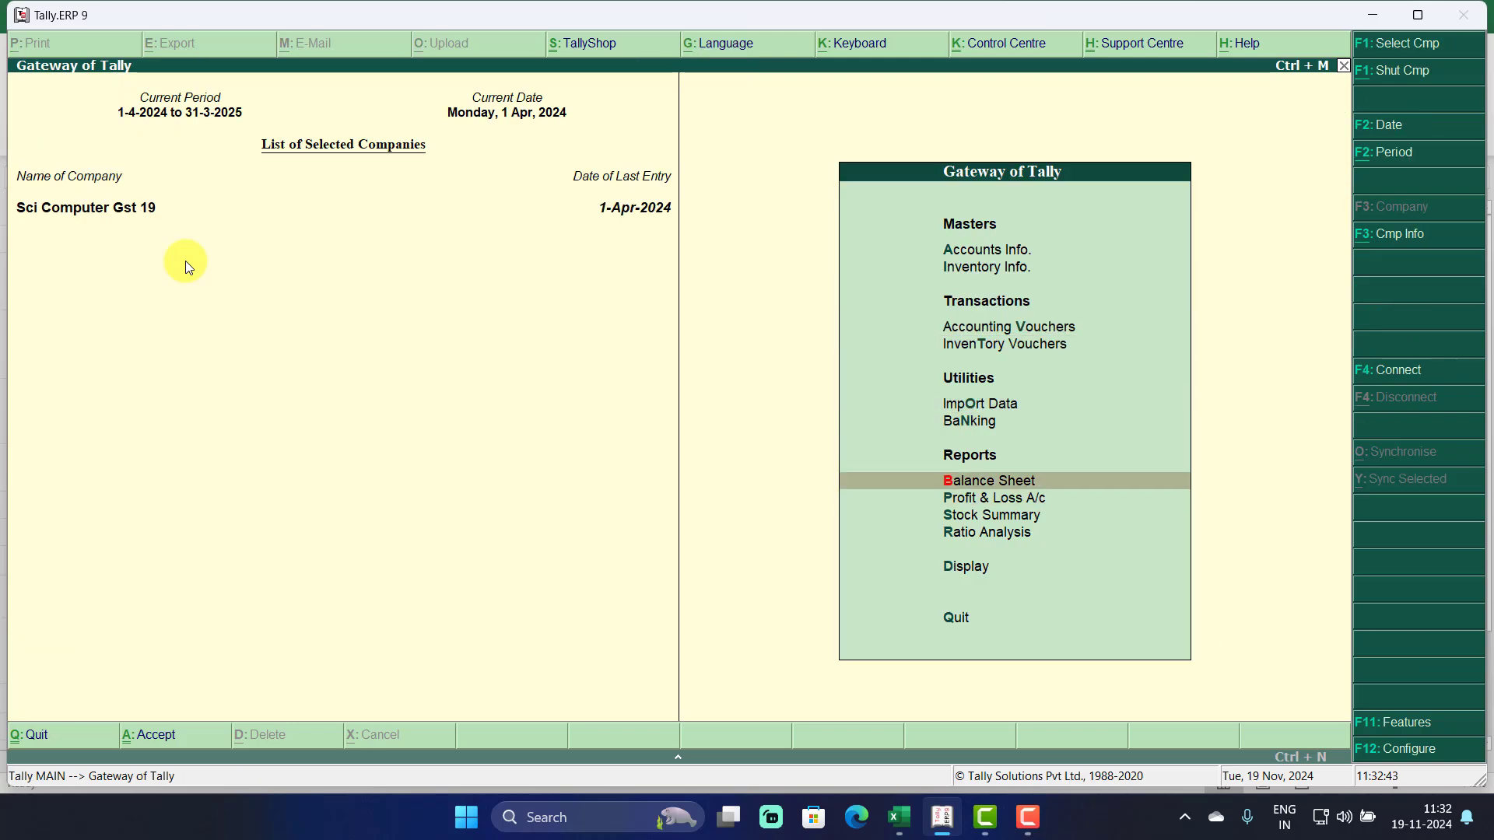
{"action": "key", "text": "Return"}
{"action": "key", "text": "Down"}
{"action": "key", "text": "Down"}
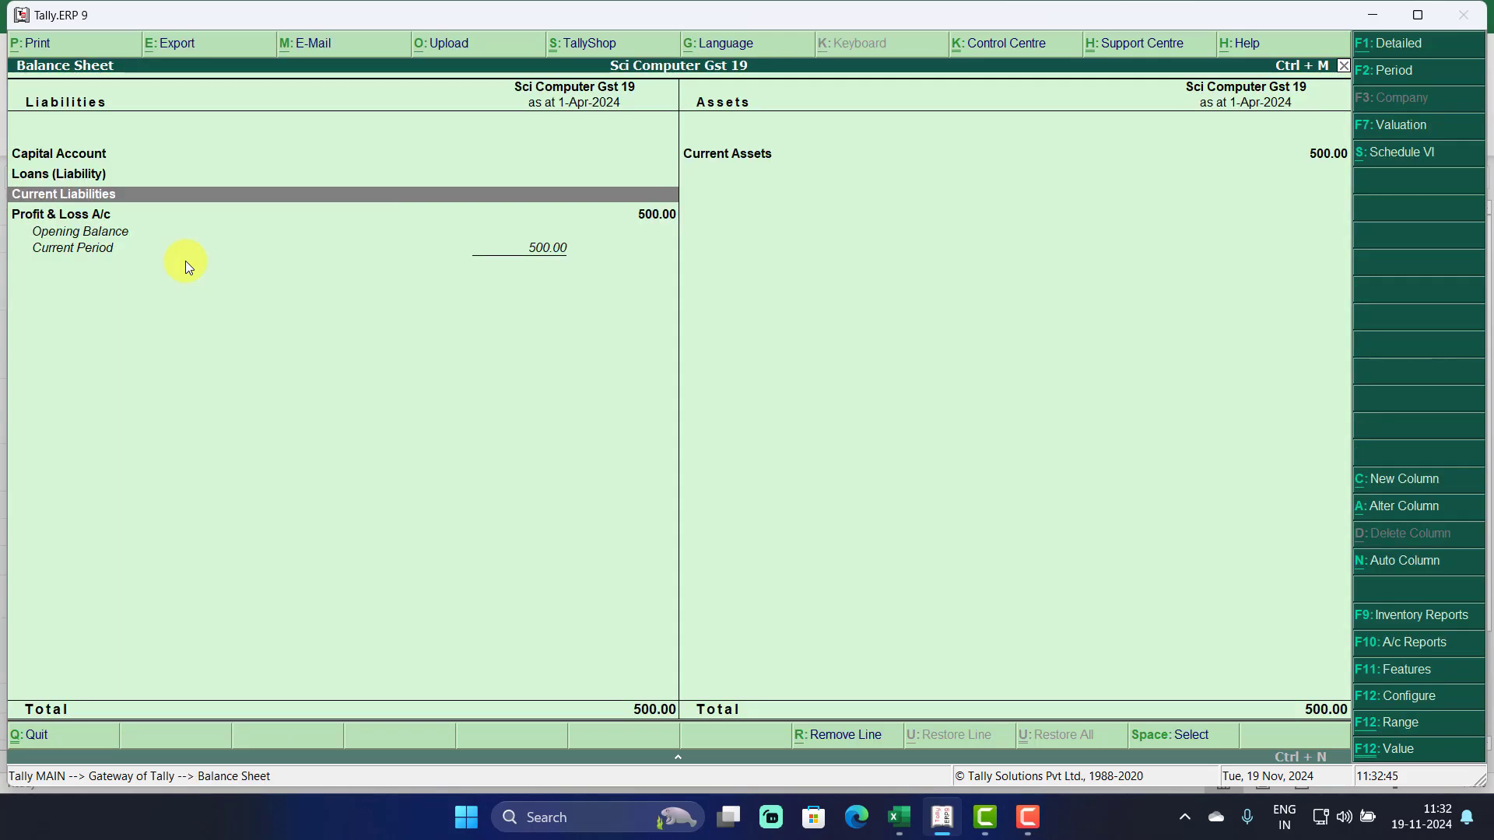
{"action": "key", "text": "Return"}
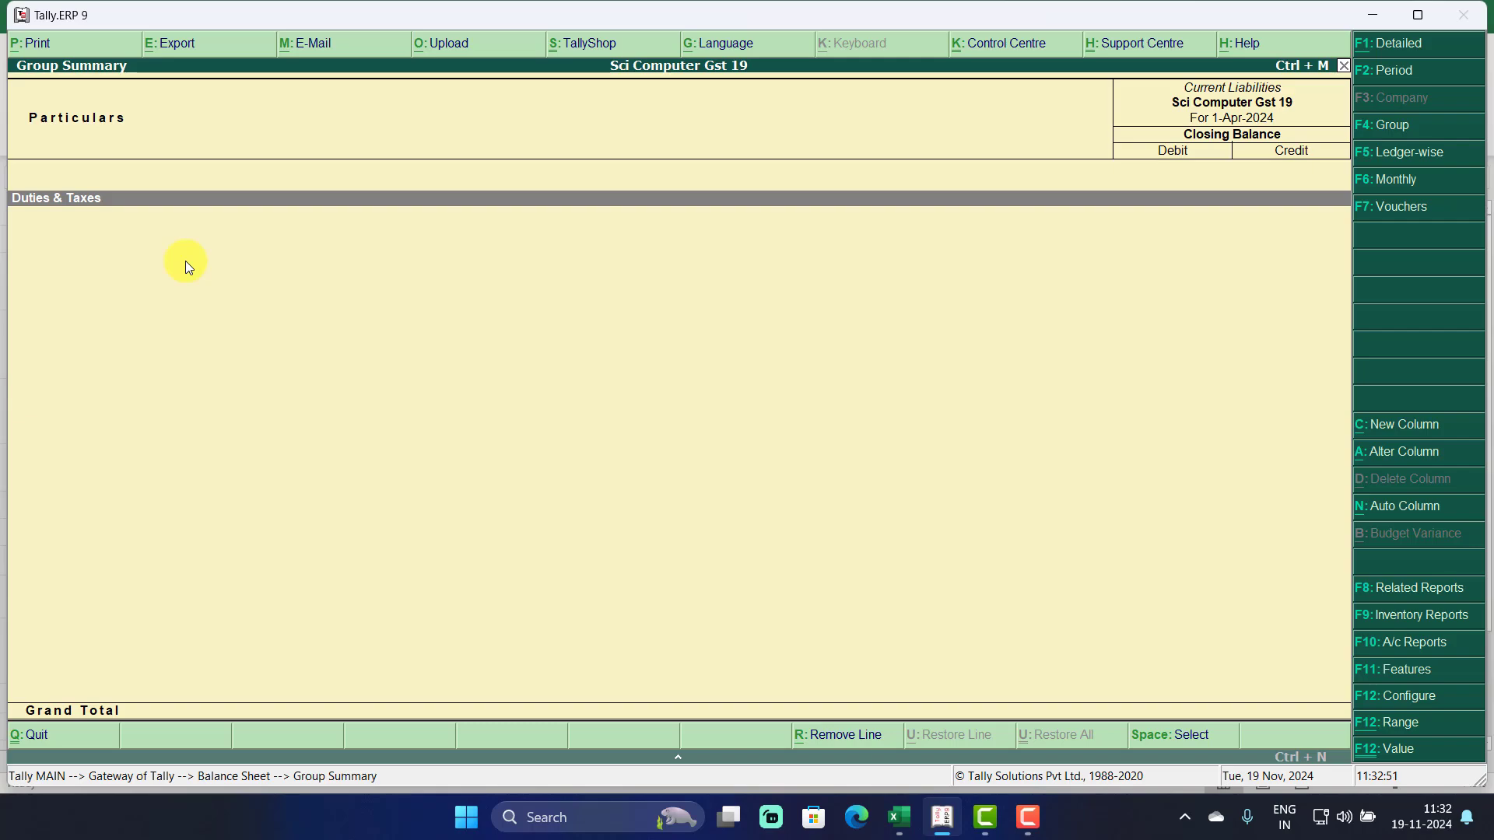
Close the Balance Sheet reports and display the Day Book to review the recorded vouchers.
{"action": "key", "text": "Escape"}
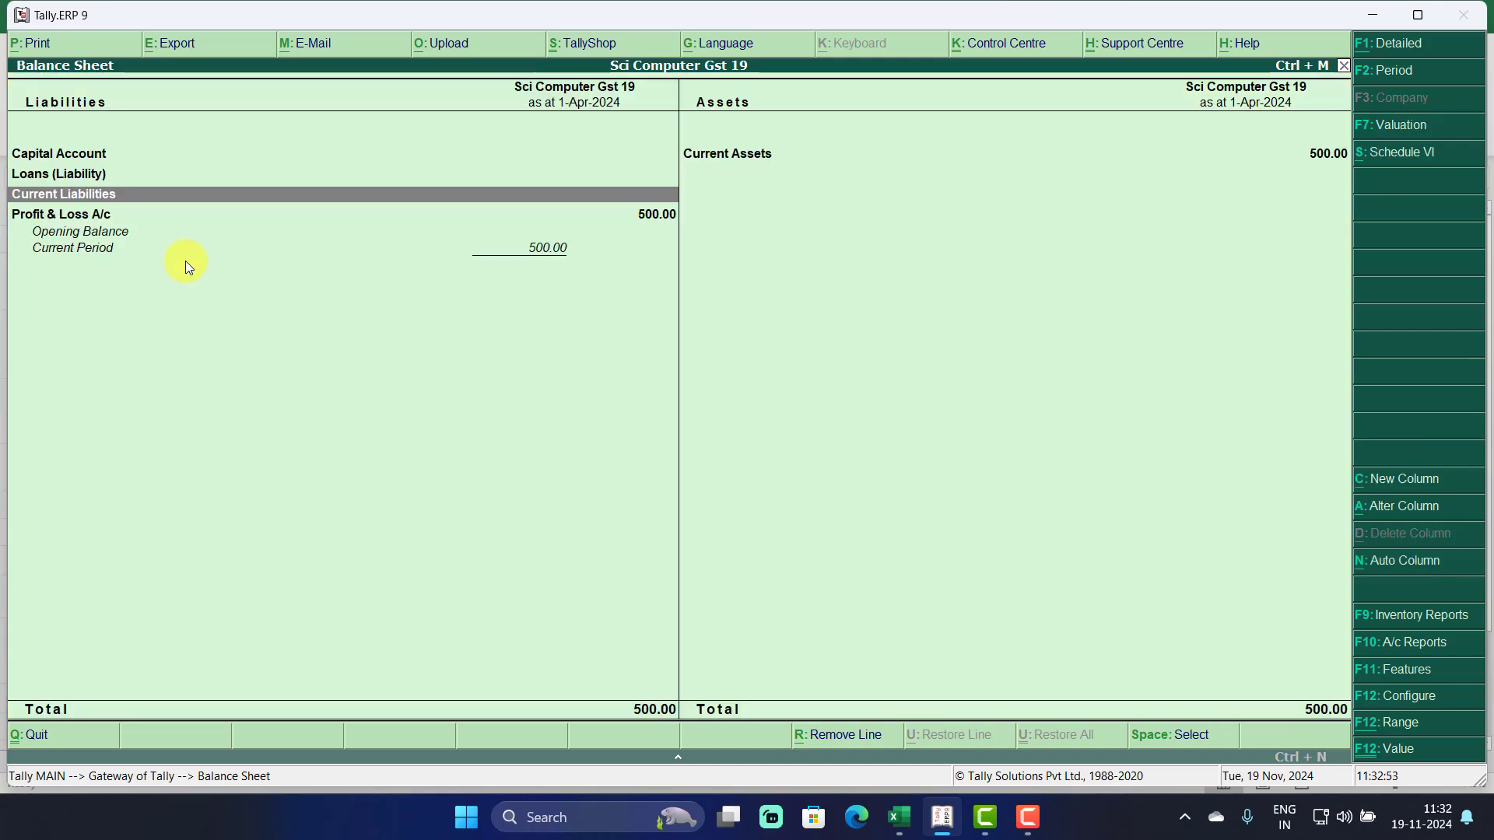
{"action": "key", "text": "Escape"}
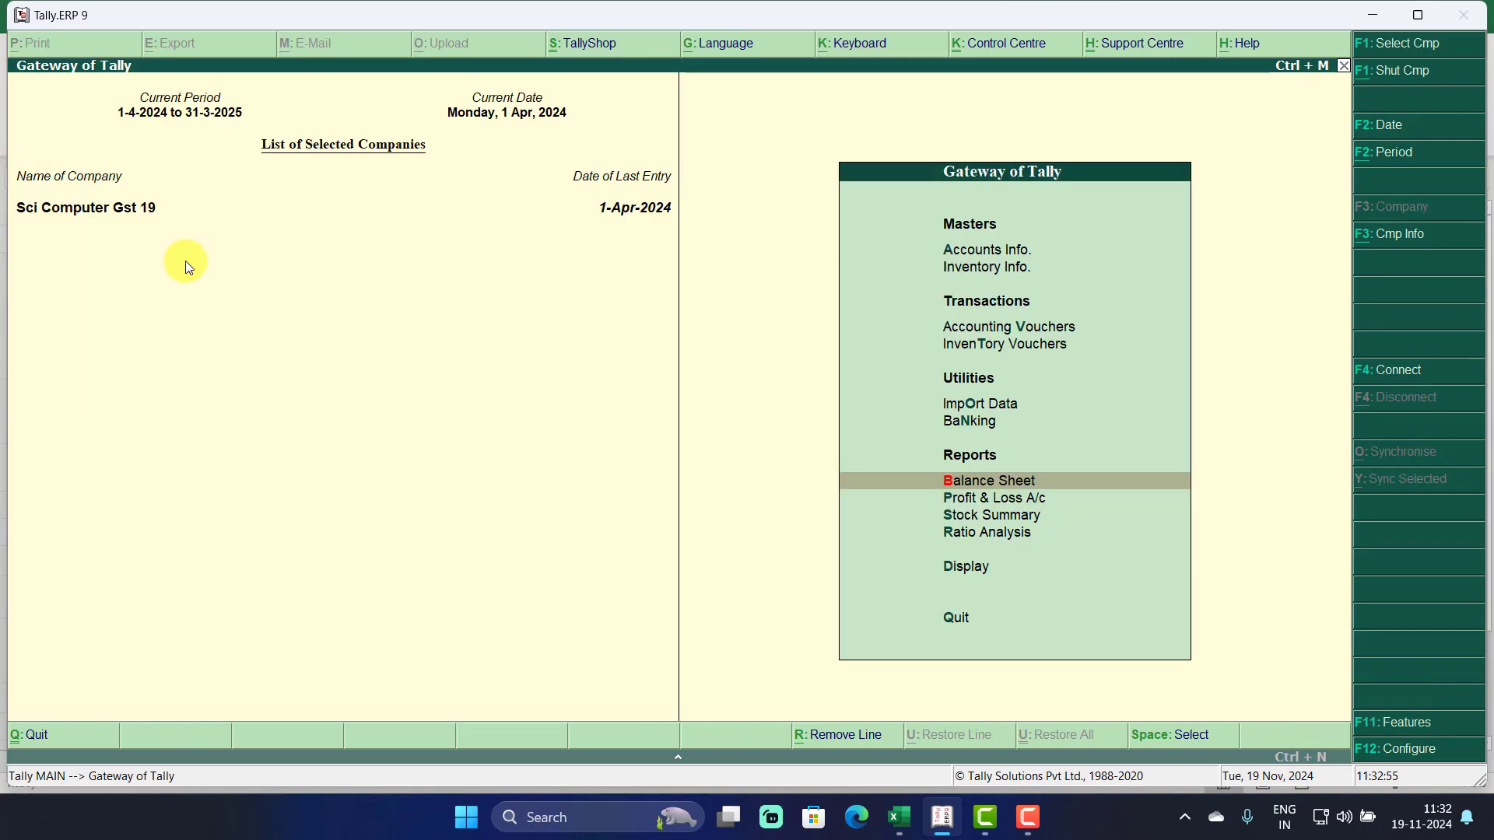
{"action": "key", "text": "Down"}
{"action": "key", "text": "Down"}
{"action": "key", "text": "Down"}
{"action": "key", "text": "Down"}
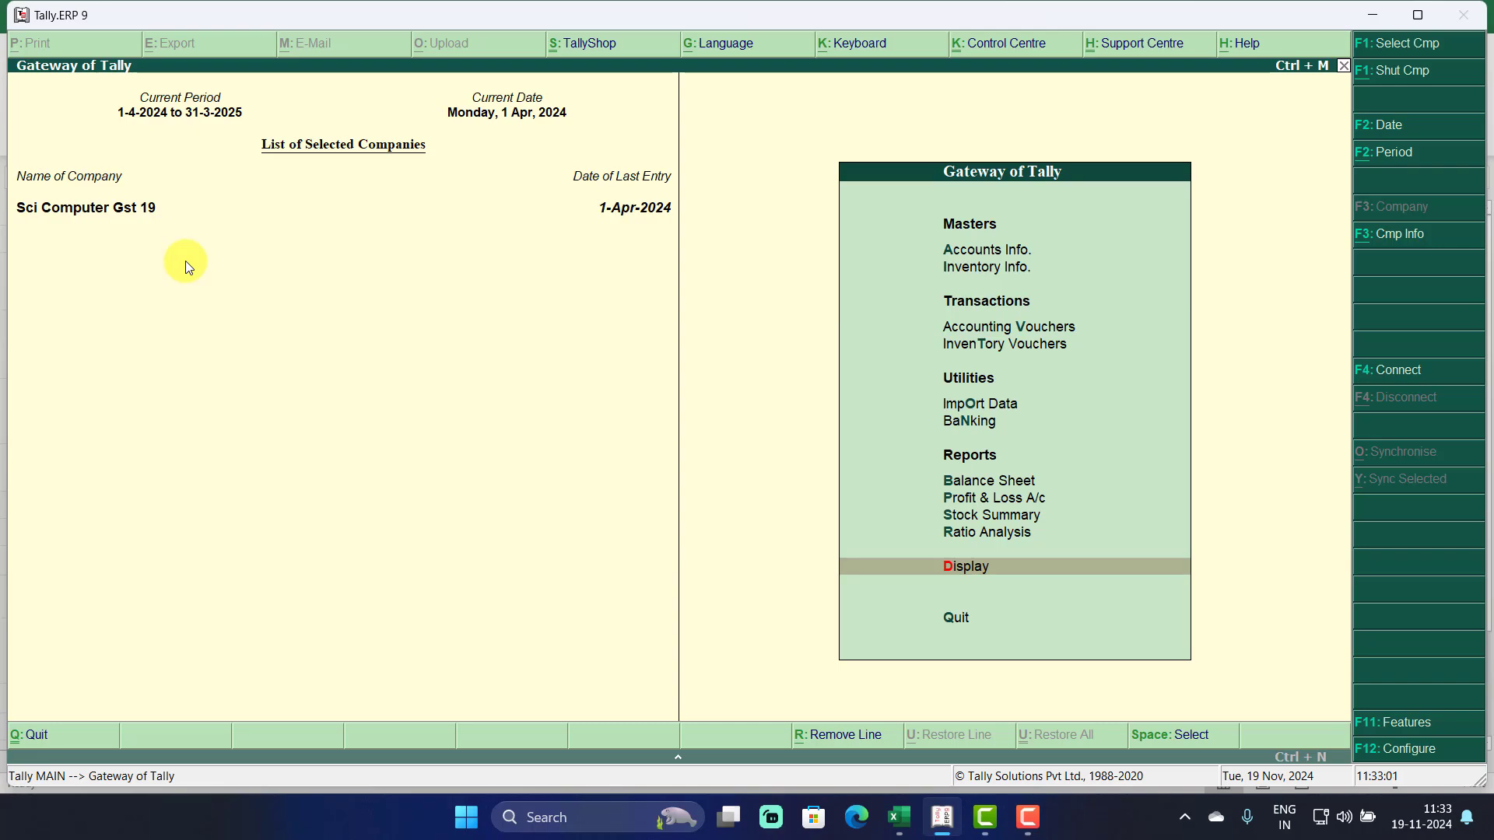
{"action": "key", "text": "Return"}
{"action": "key", "text": "Down"}
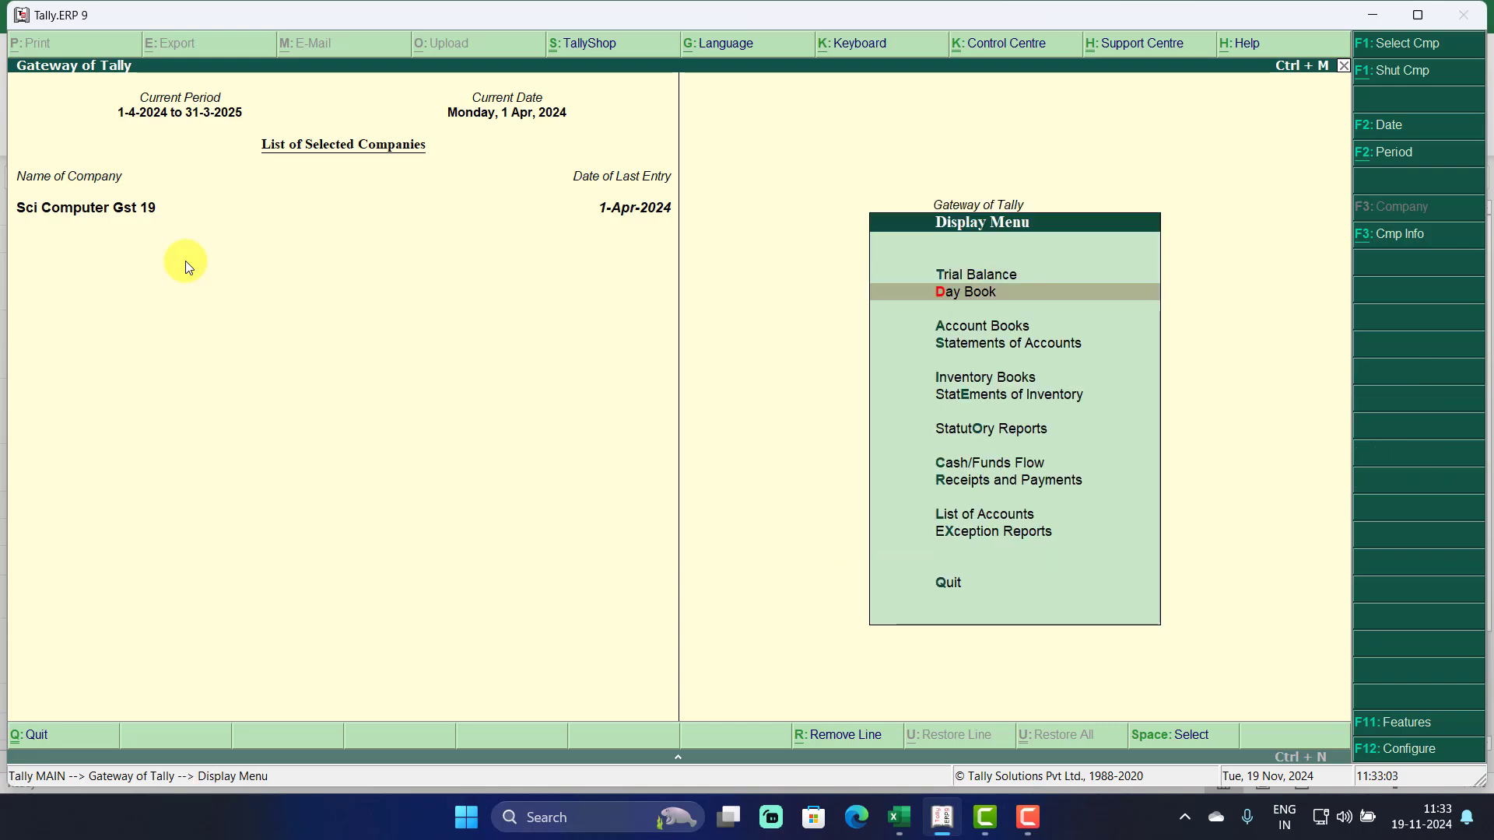
{"action": "key", "text": "Return"}
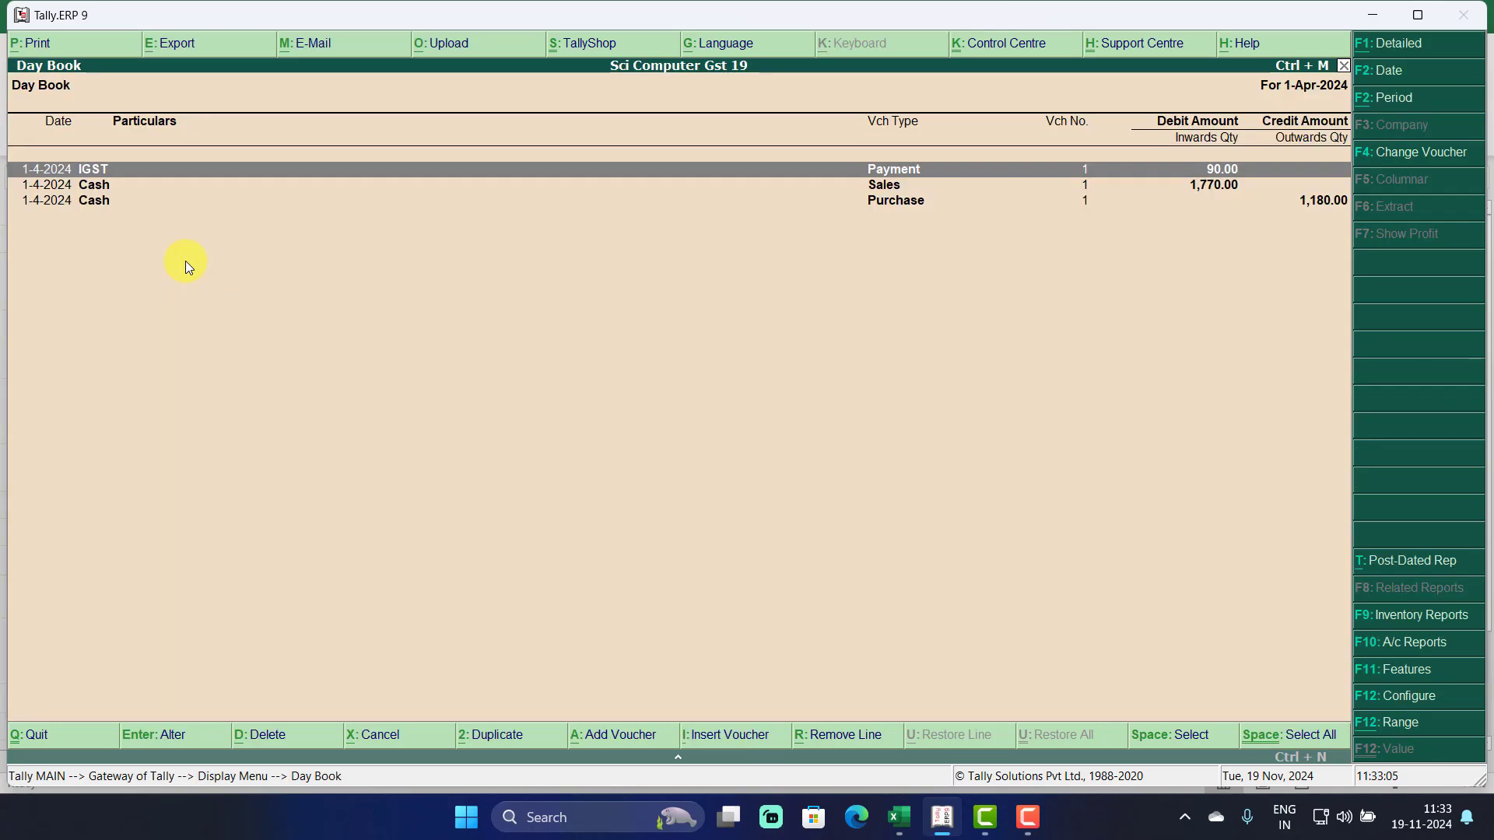